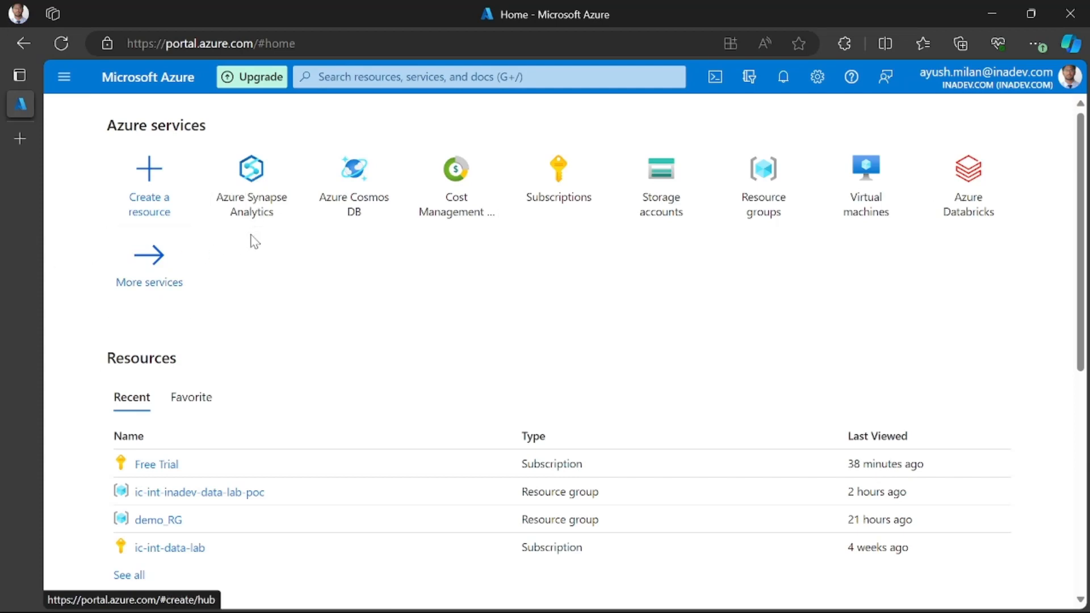
# Search the portal for "synapse", open the Azure Synapse Analytics service and start creating a workspace
pyautogui.moveTo(250, 230)
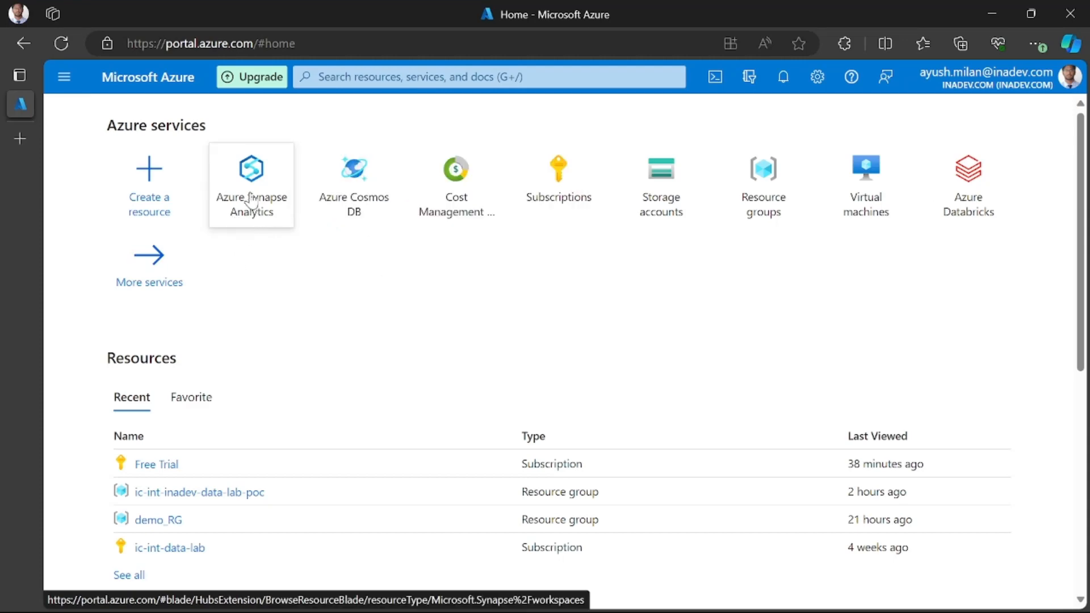
pyautogui.moveTo(252, 202)
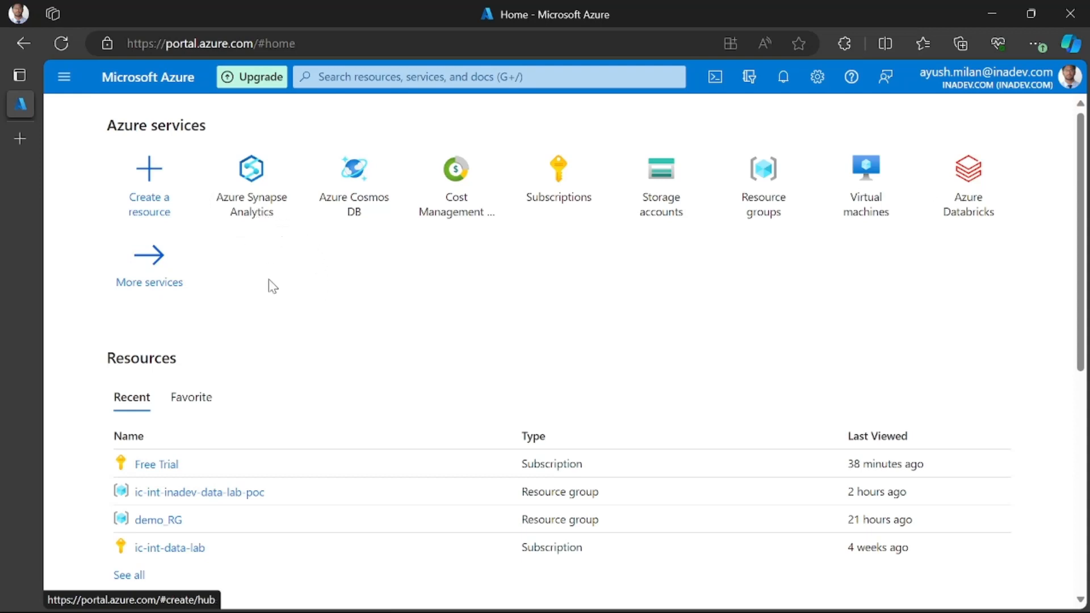
pyautogui.click(353, 72)
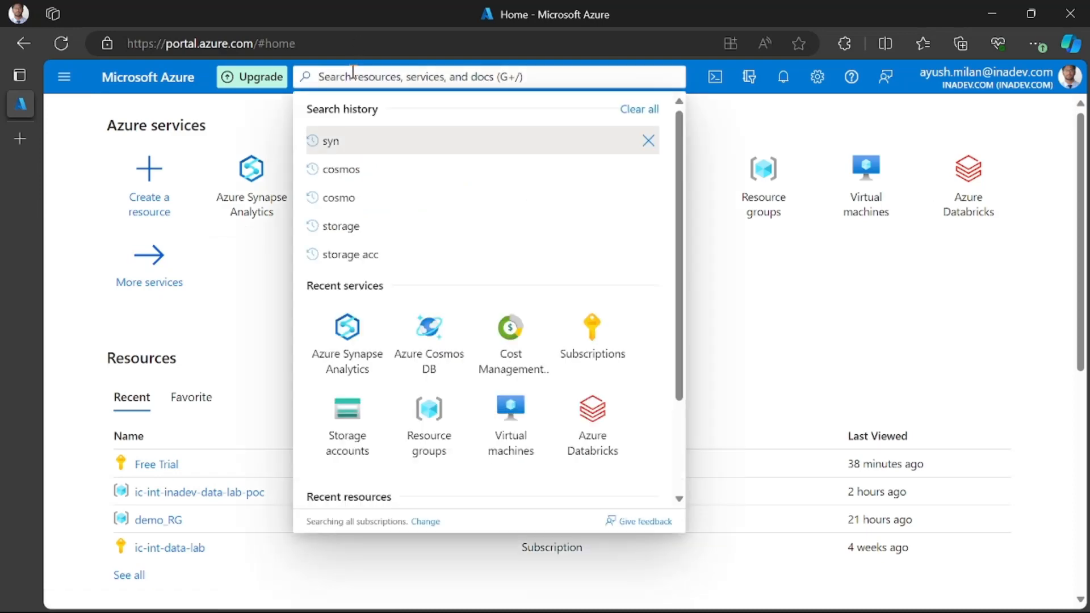
pyautogui.write('syn')
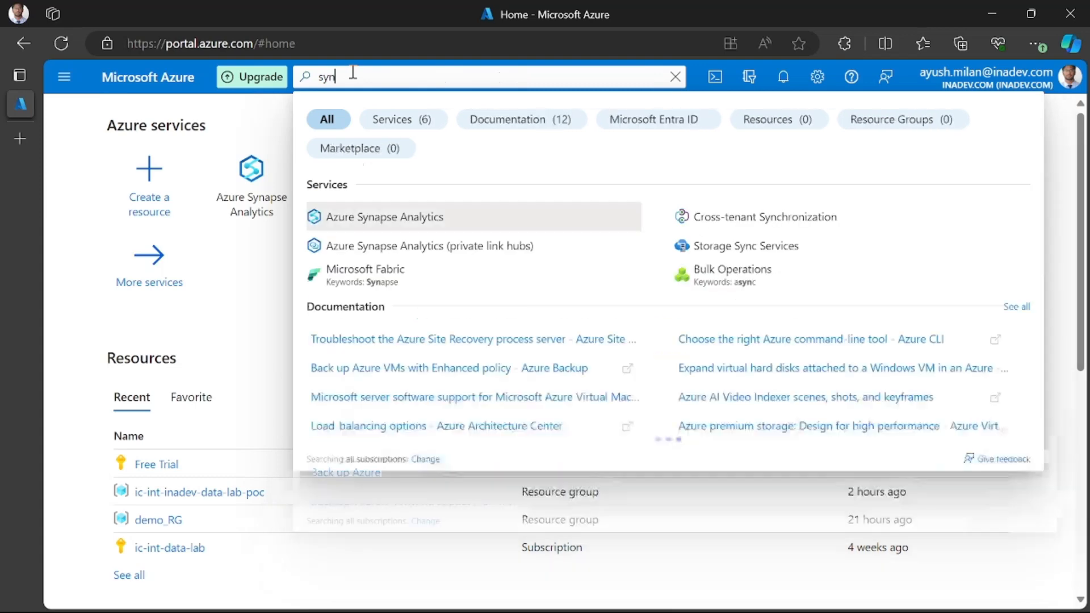
pyautogui.write('apse')
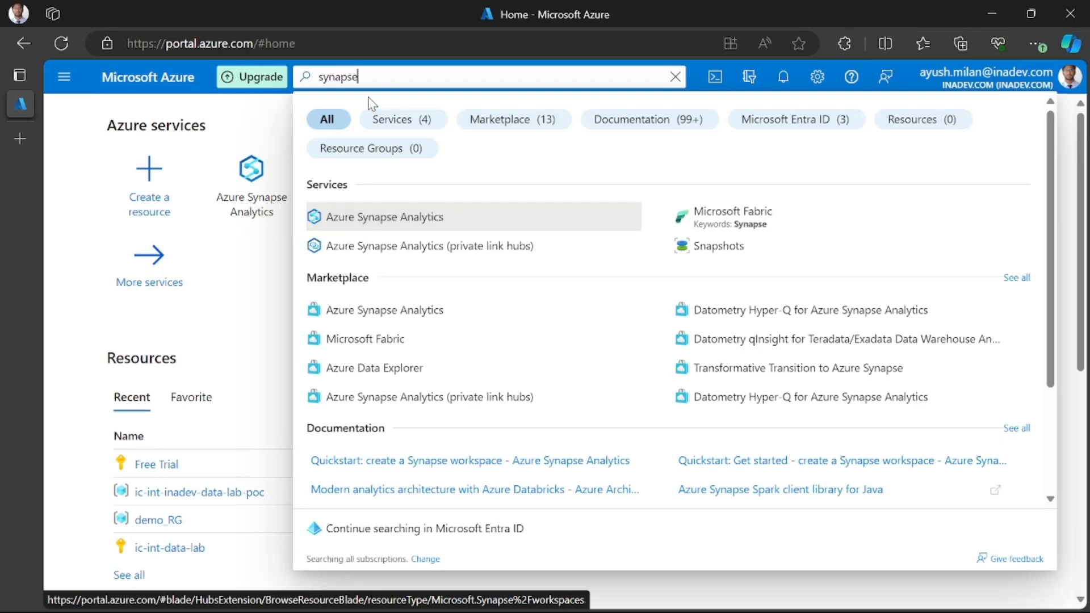
pyautogui.click(390, 222)
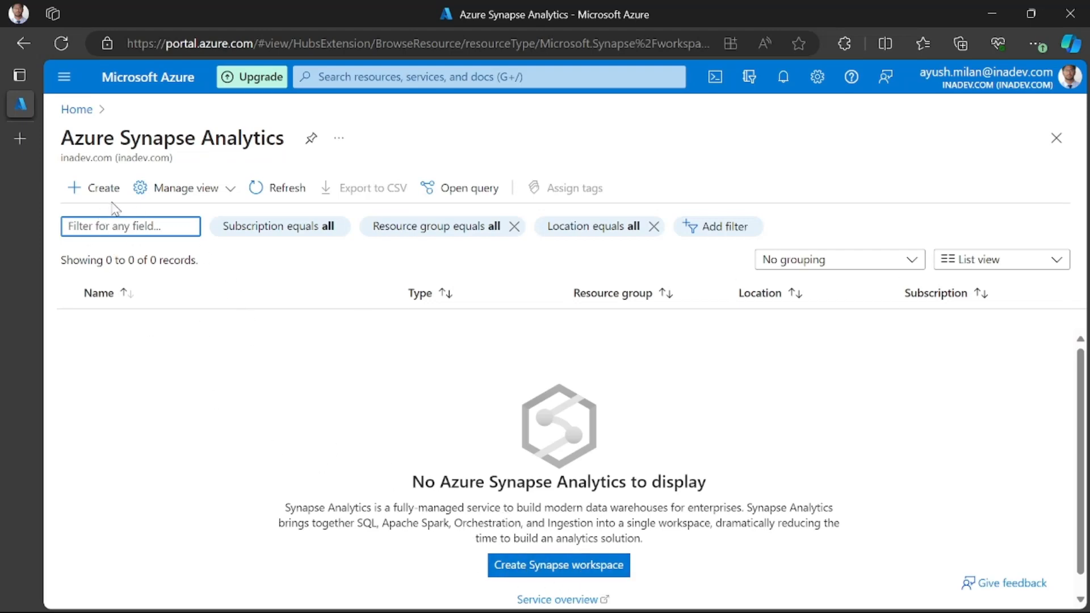
pyautogui.click(97, 193)
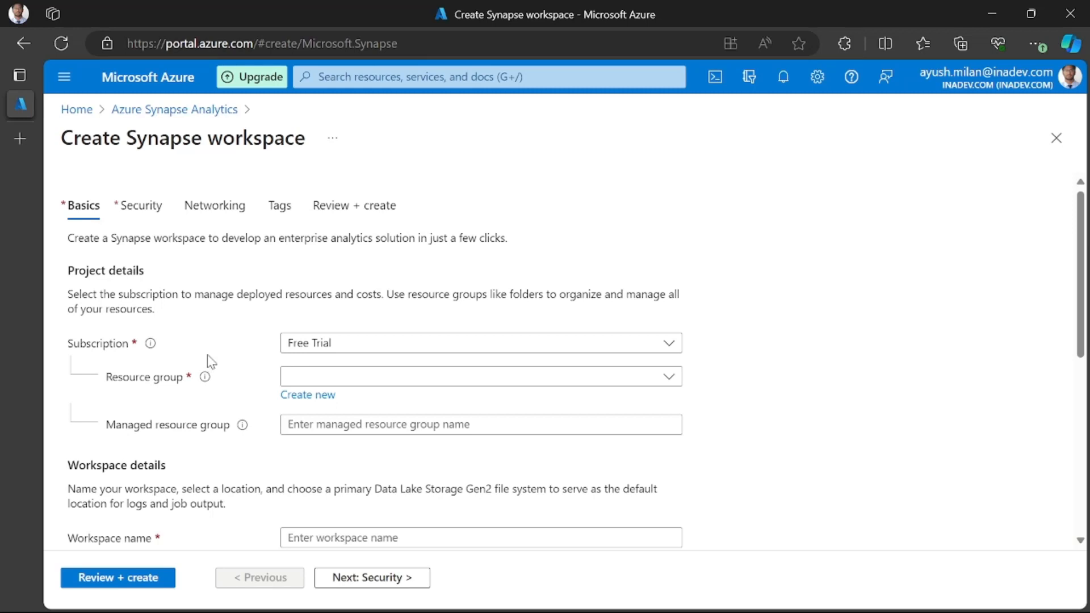
# Create a new resource group named synapse-sg-demo for the workspace under the Free Trial subscription
pyautogui.moveTo(152, 353)
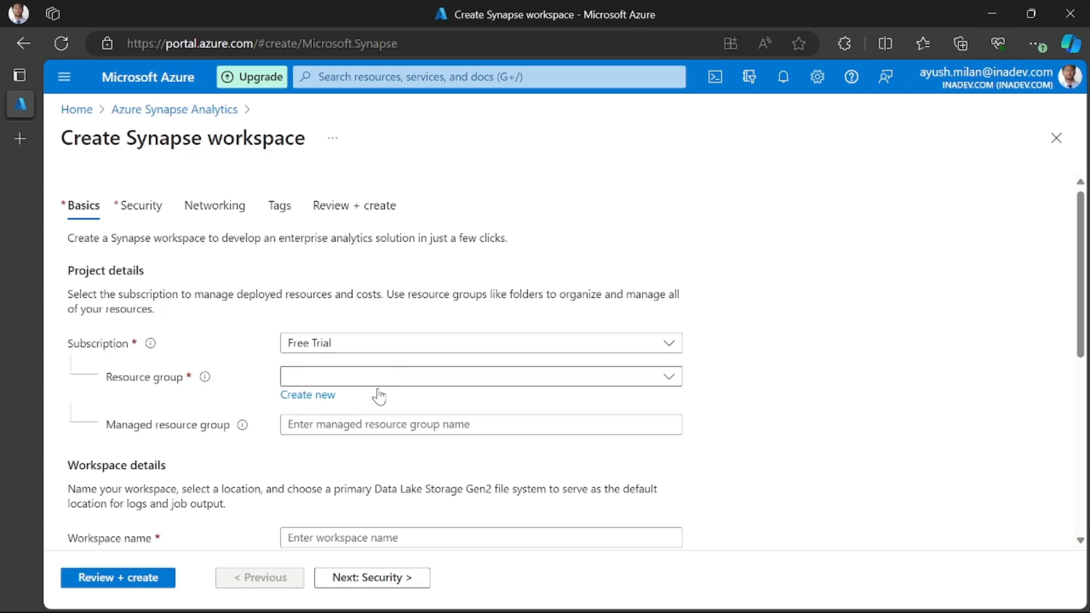
pyautogui.moveTo(213, 384)
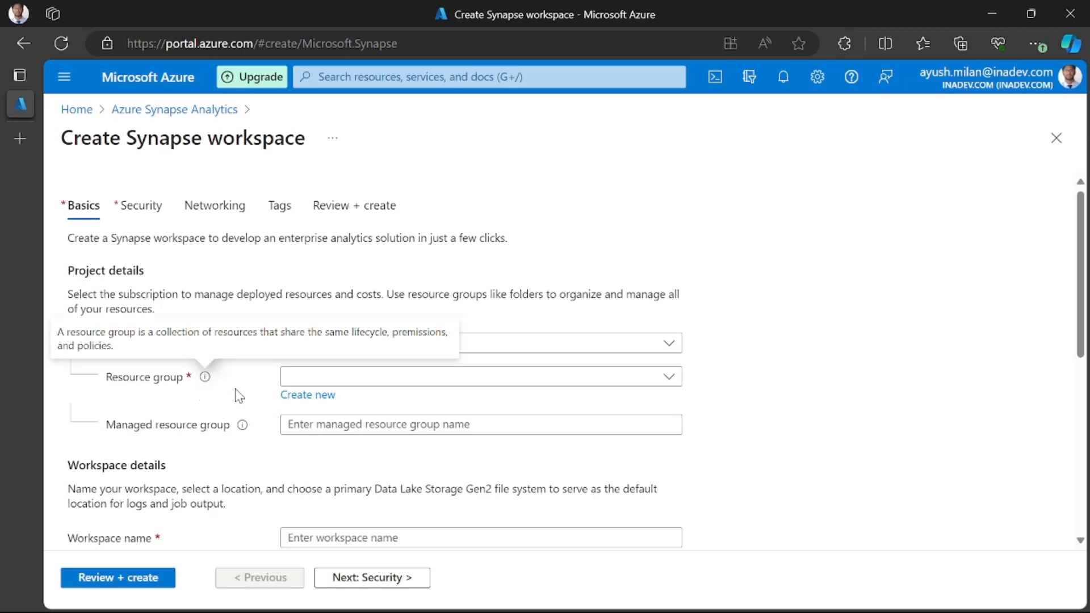
pyautogui.click(288, 383)
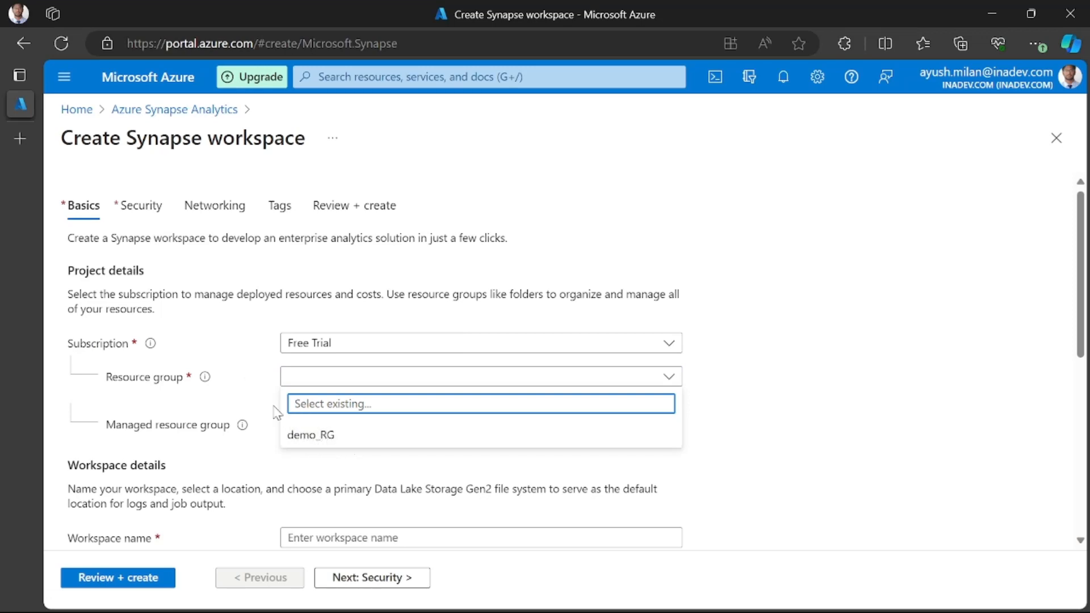
pyautogui.click(248, 384)
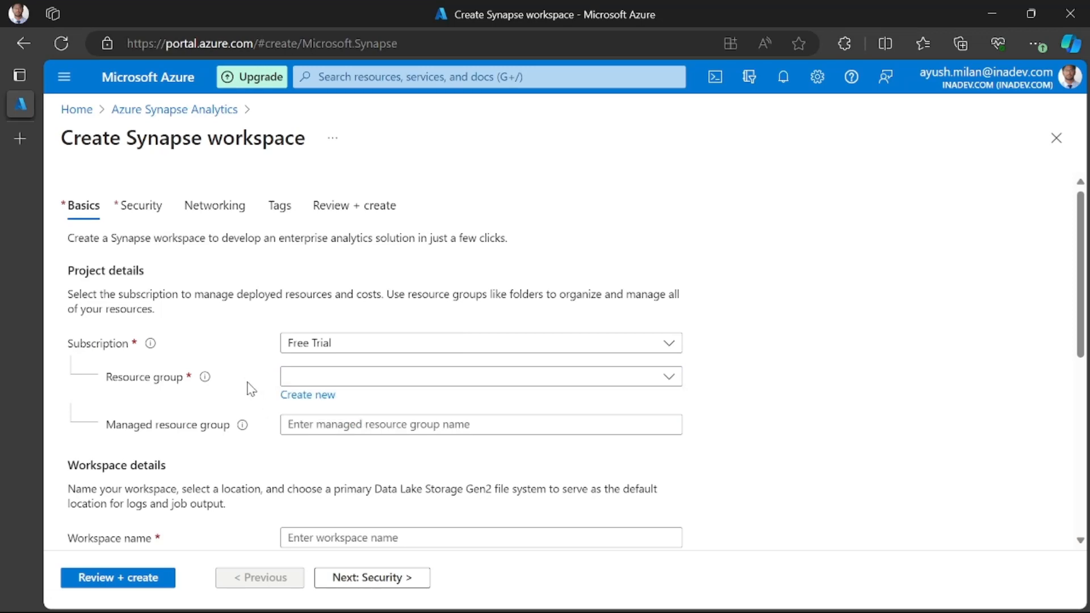
pyautogui.click(308, 400)
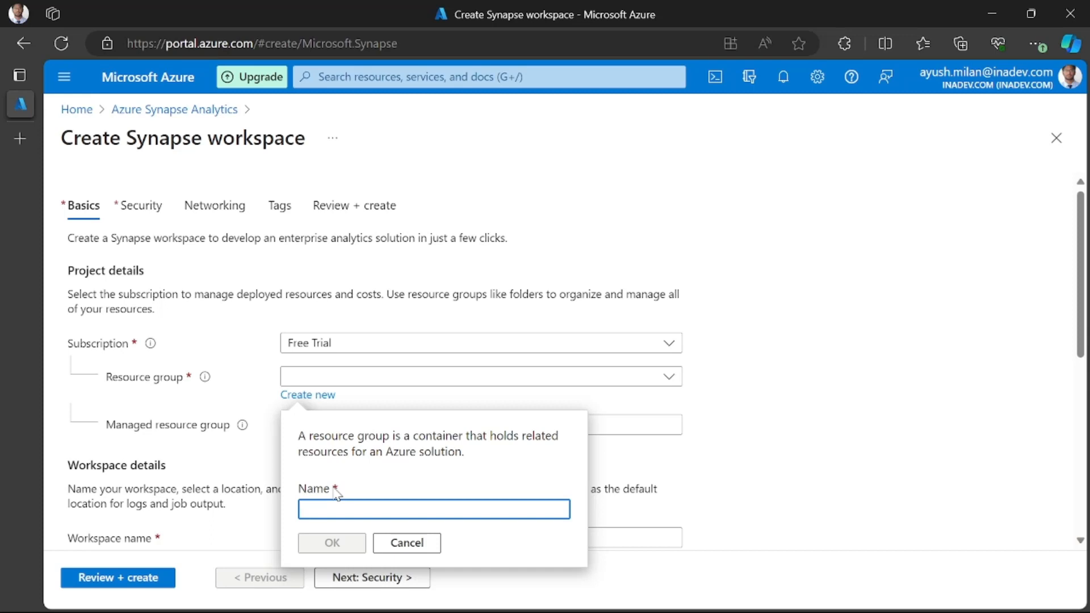
pyautogui.write('sy')
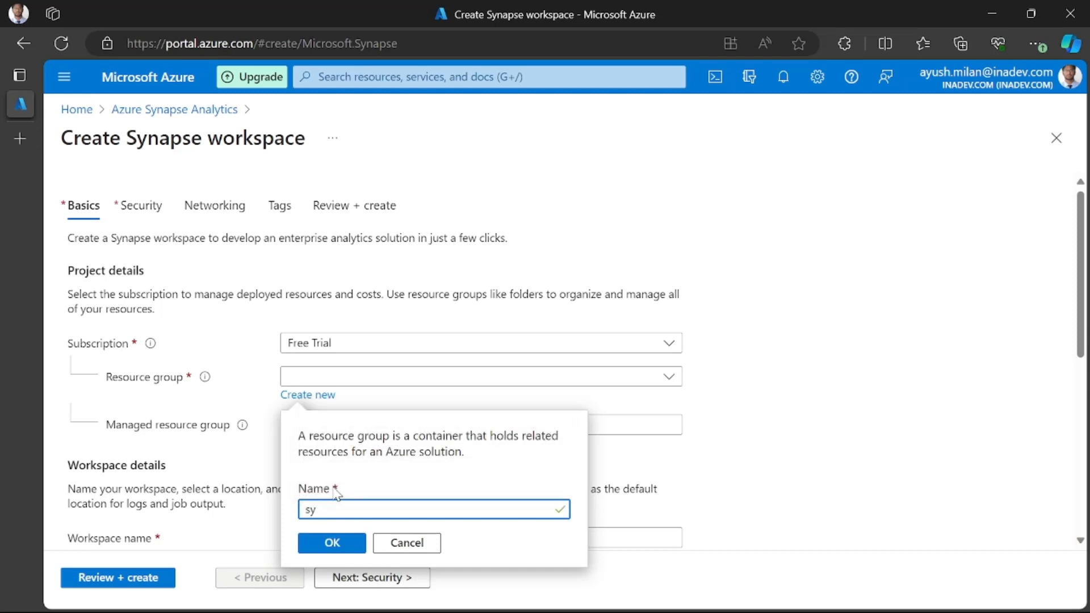
pyautogui.write('napse-sg-demo')
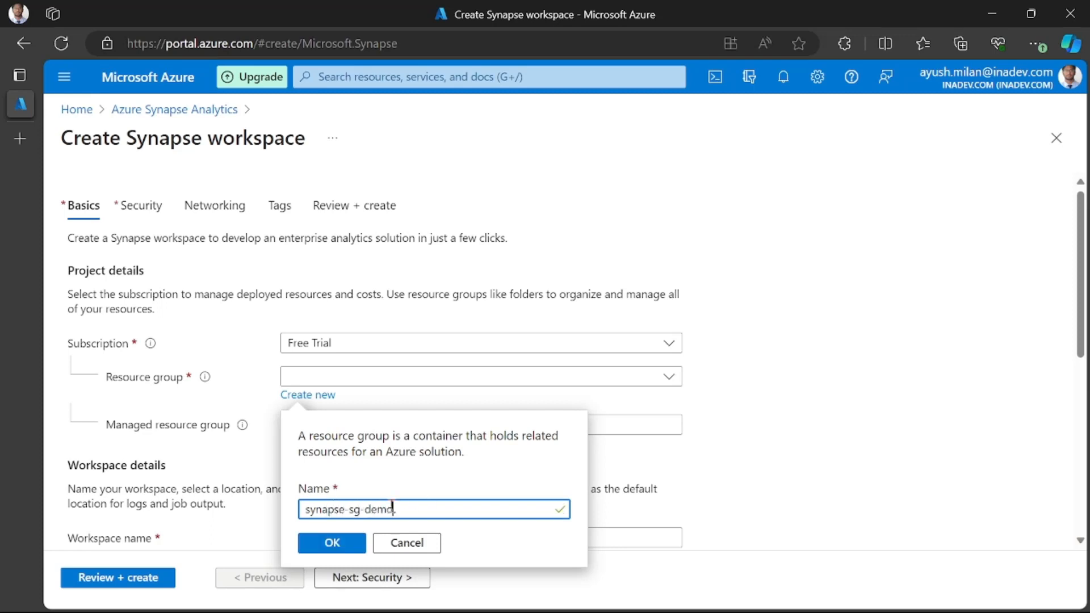
pyautogui.click(332, 542)
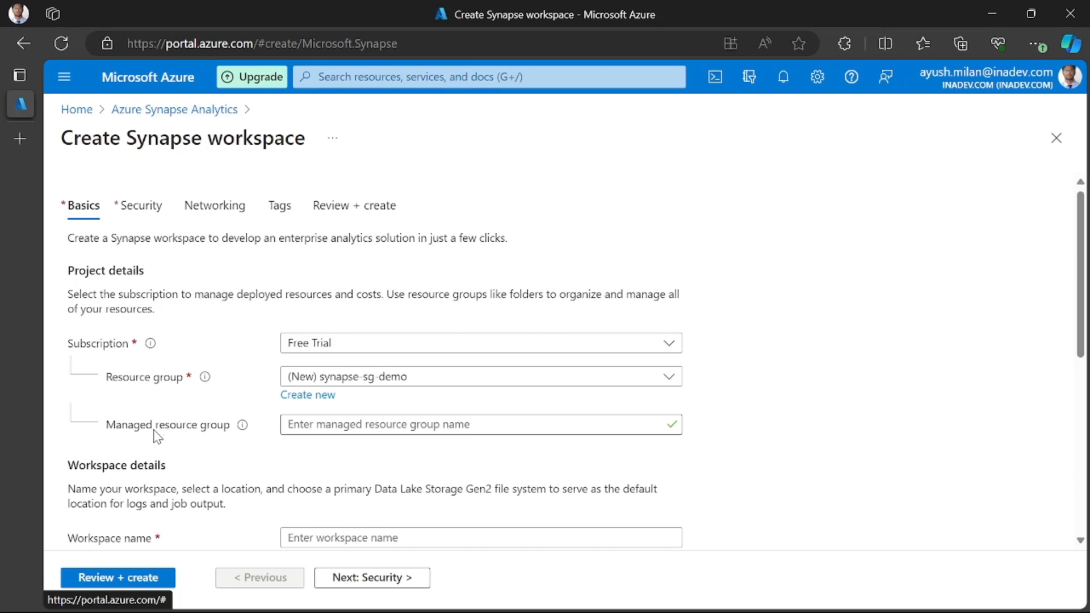
# Set the managed resource group name to synapse-managed-rg-demo
pyautogui.moveTo(116, 427); pyautogui.dragTo(230, 429)
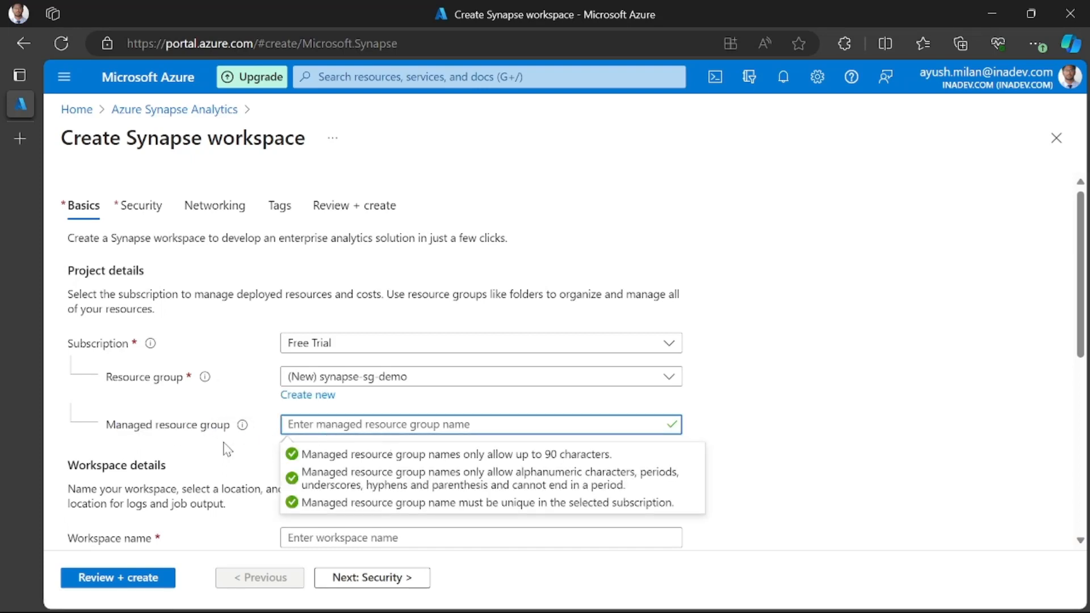
pyautogui.click(225, 443)
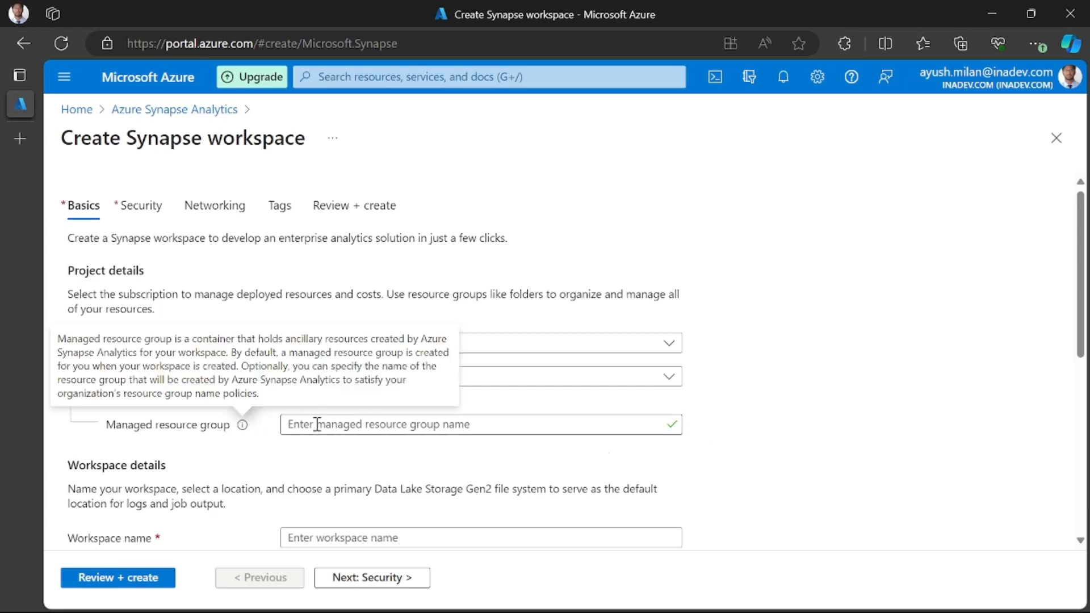
pyautogui.click(280, 427)
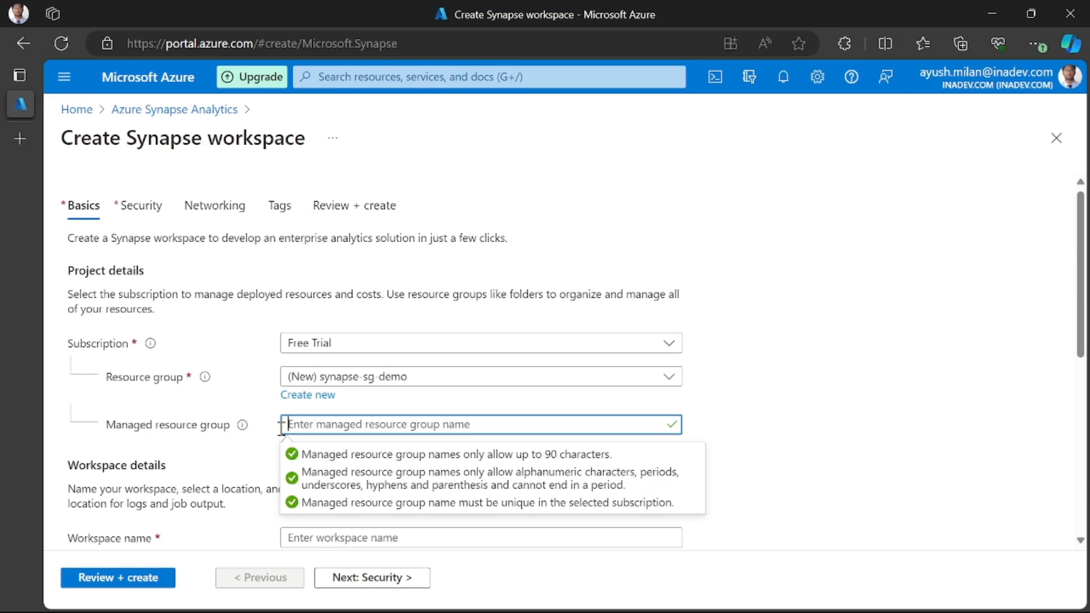
pyautogui.write('sya')
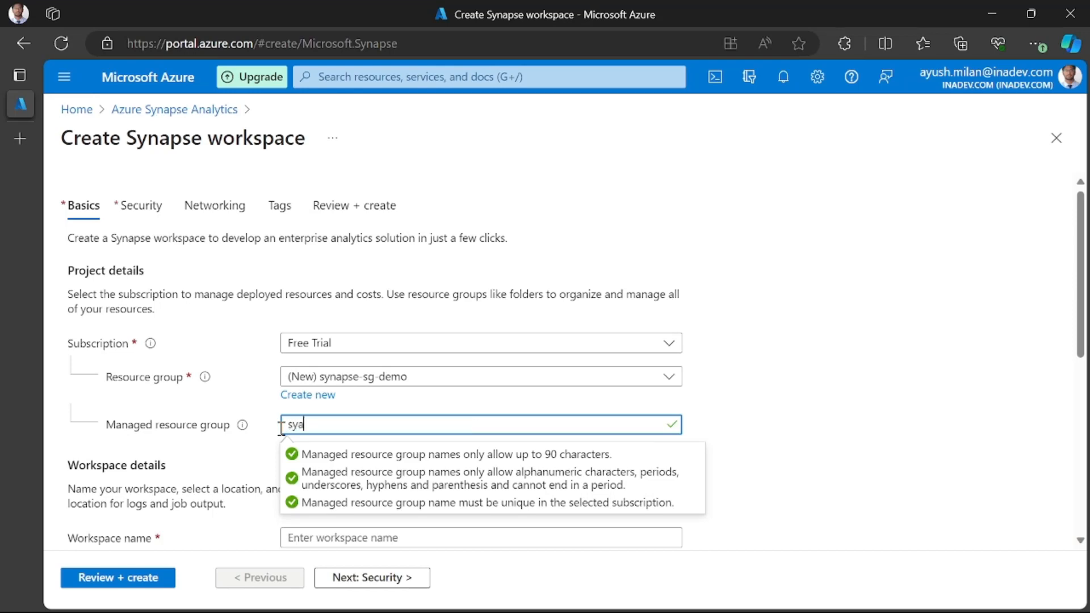
pyautogui.click(325, 379)
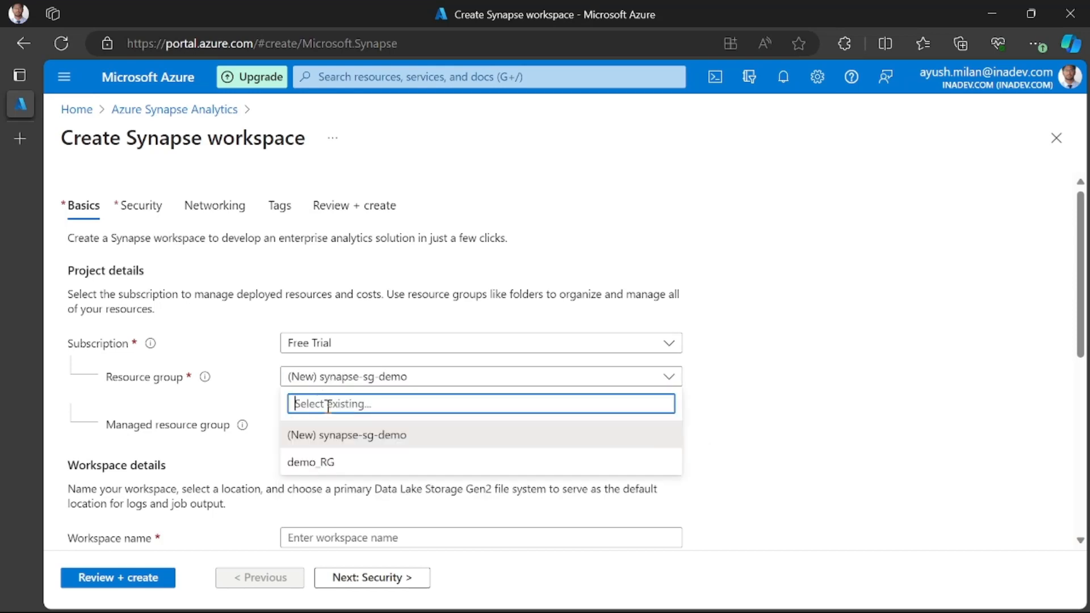
pyautogui.click(334, 435)
pyautogui.click(322, 426)
pyautogui.write('a')
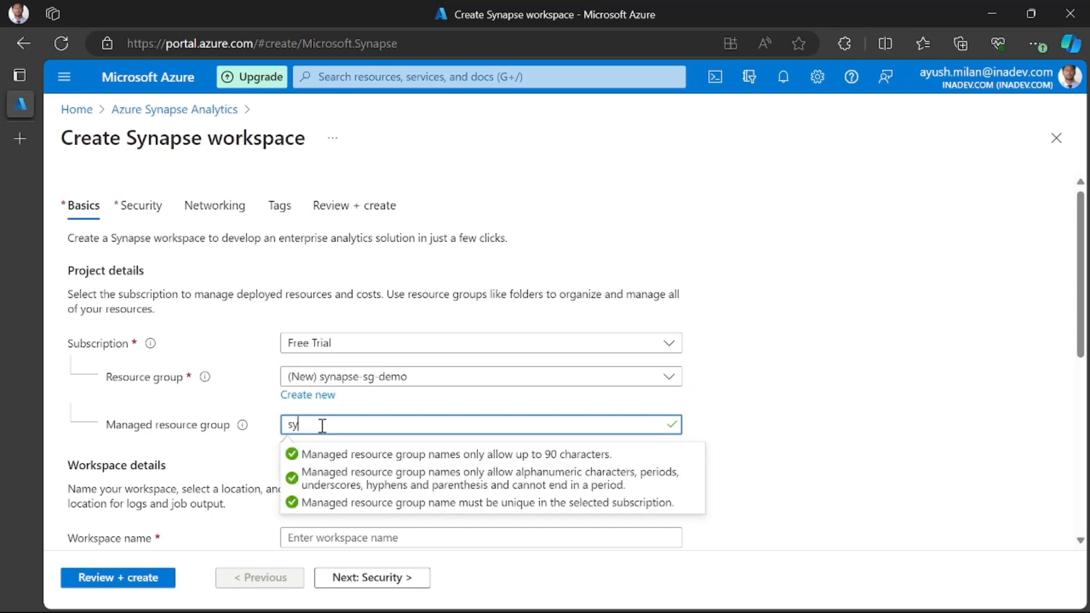
pyautogui.write('napse-managed')
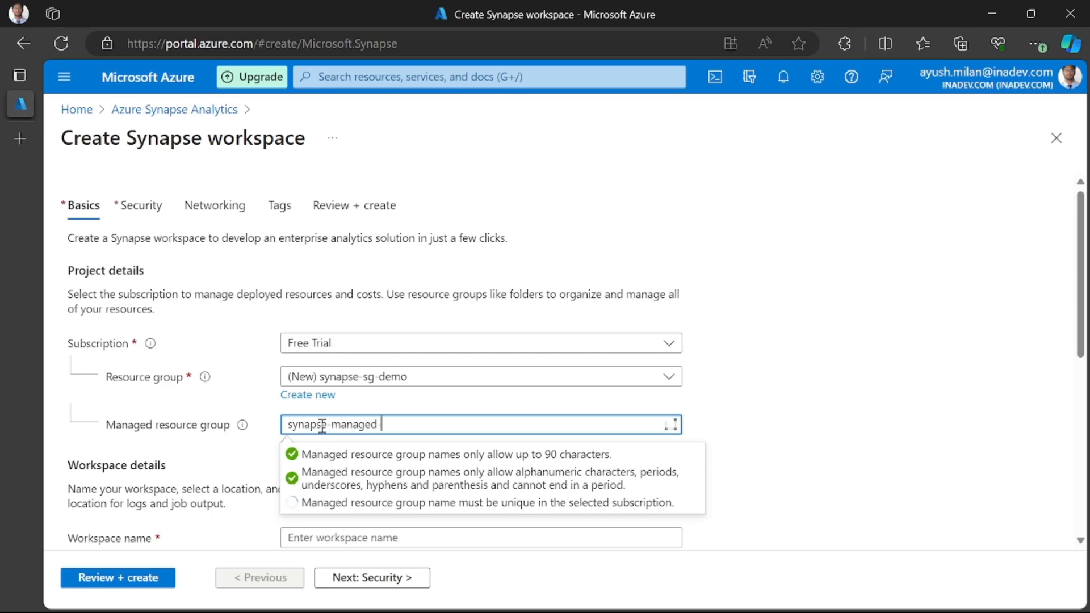
pyautogui.write('-rg-demo')
# Correct the new resource group's name to synapse-rg-demo
pyautogui.click(499, 382)
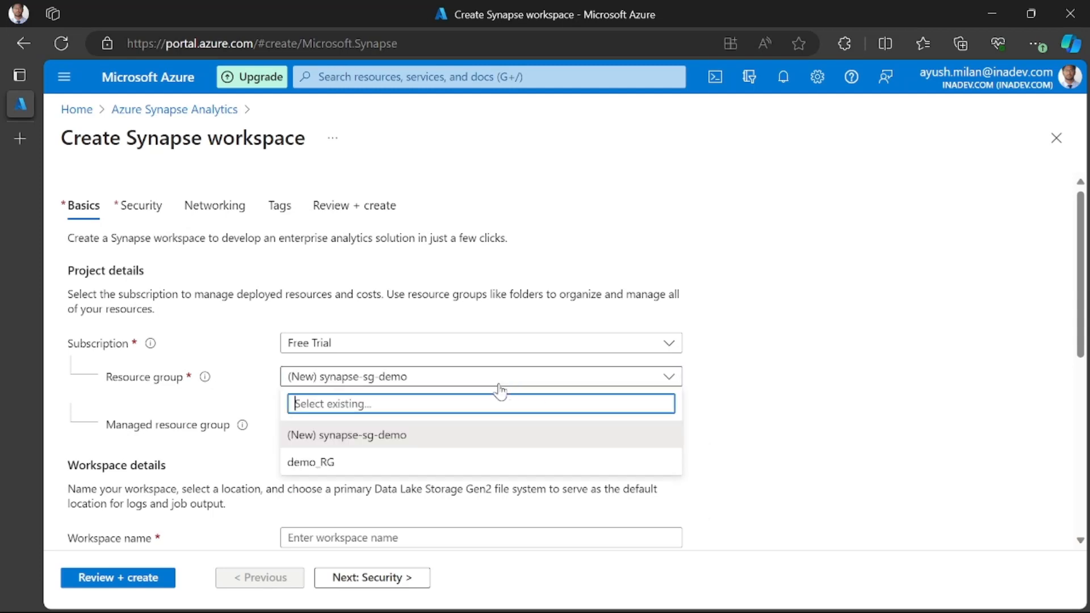
pyautogui.click(783, 426)
pyautogui.click(310, 396)
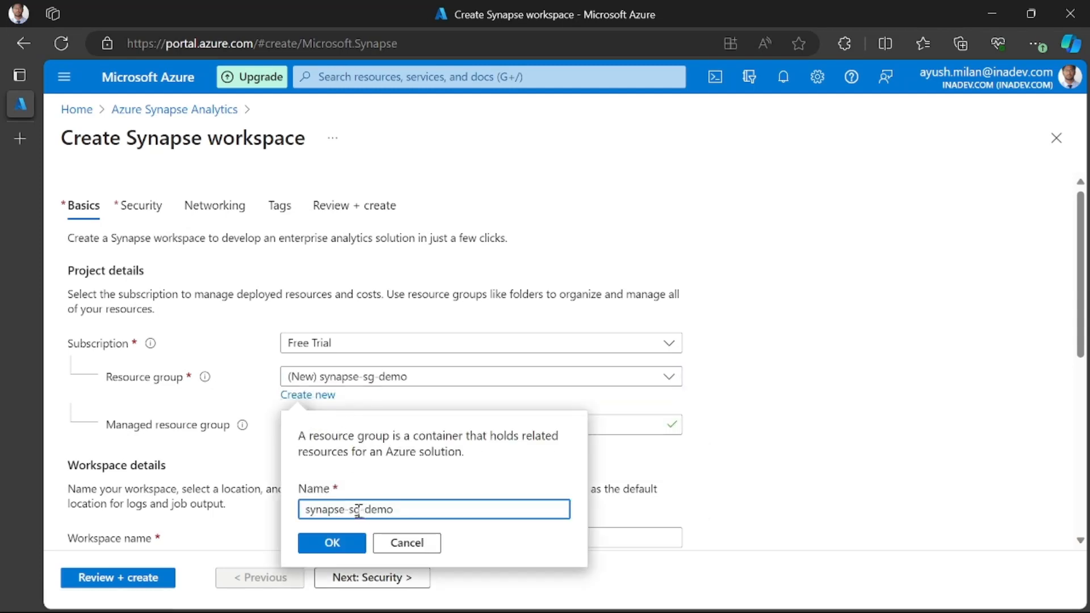
pyautogui.click(358, 509)
pyautogui.press('BackSpace')
pyautogui.write('r')
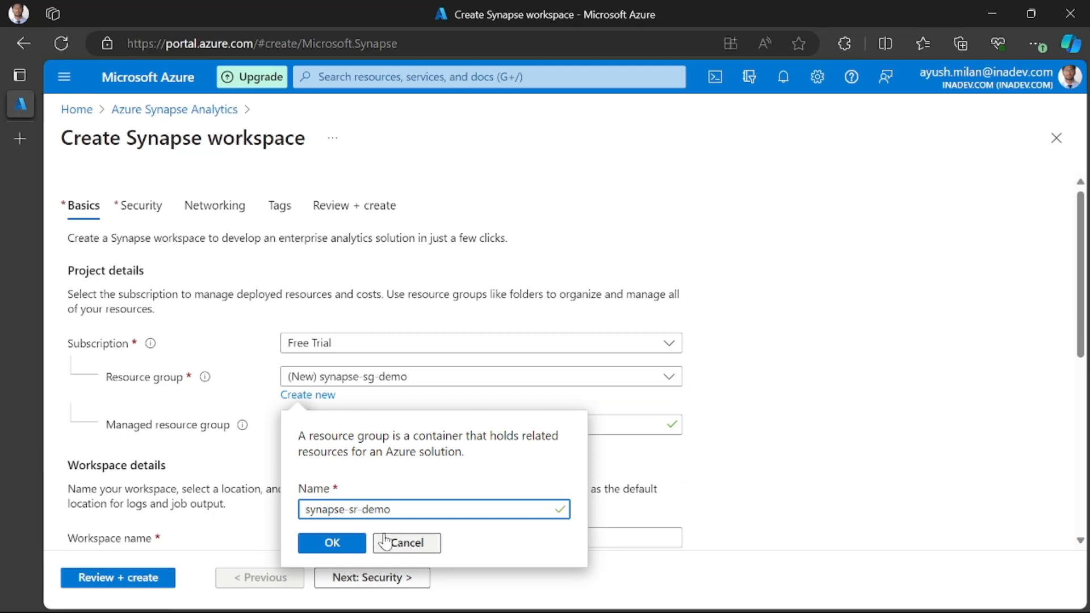
pyautogui.press('BackSpace')
pyautogui.press('BackSpace')
pyautogui.write('rg')
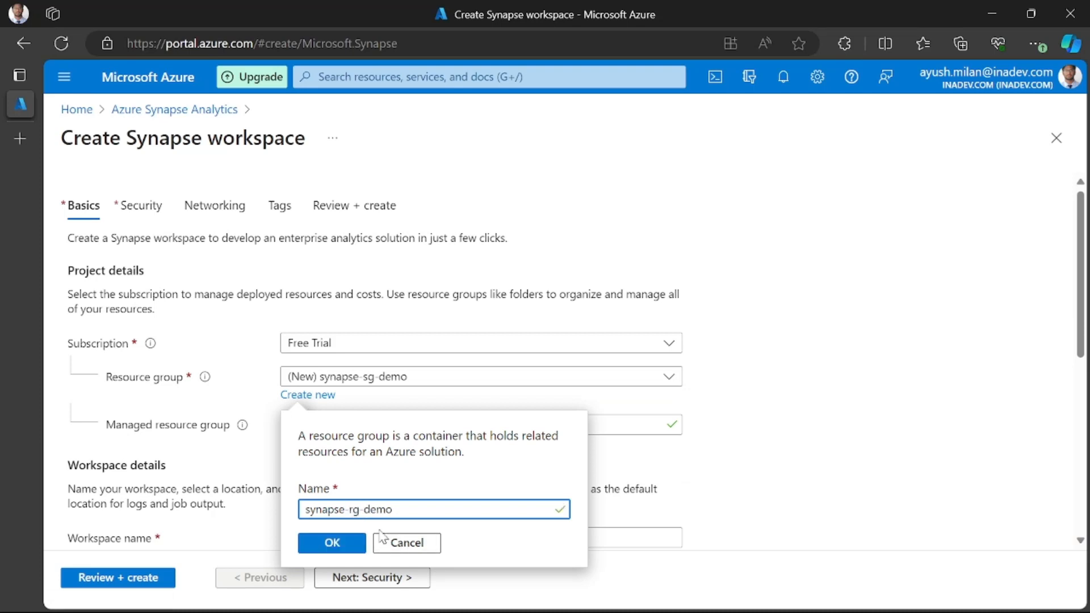
pyautogui.click(336, 548)
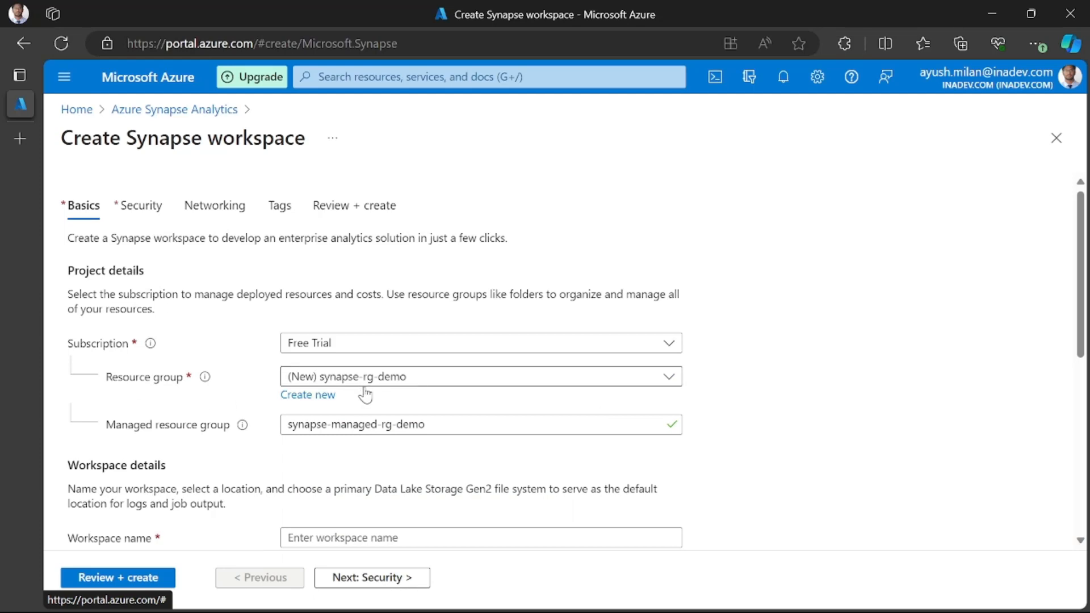
# Name the workspace synapse-ws-demo in the workspace details
pyautogui.scroll(-2, 100, 400)
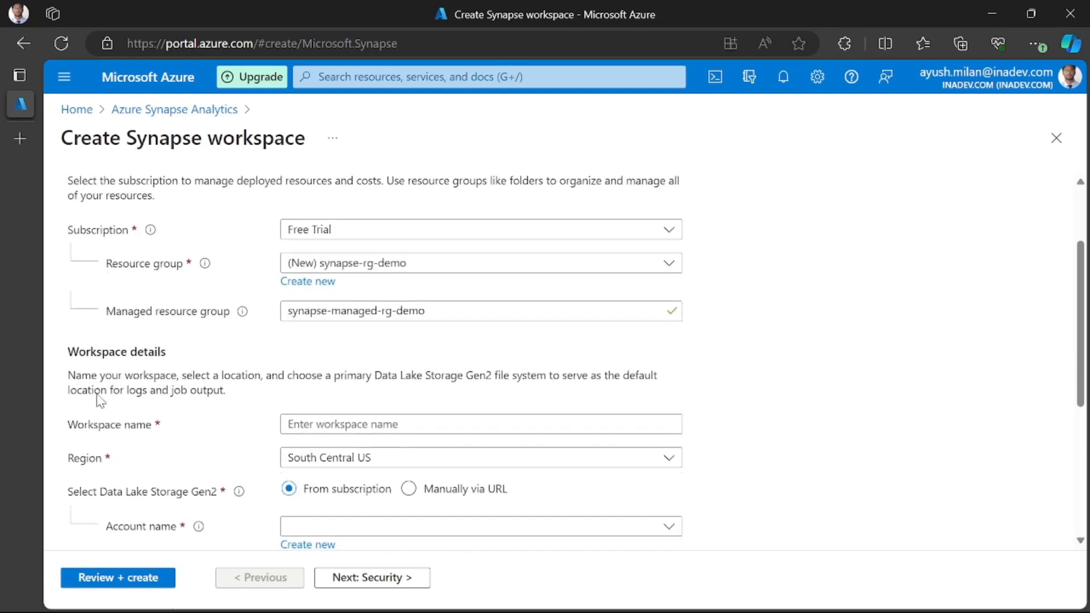
pyautogui.click(347, 425)
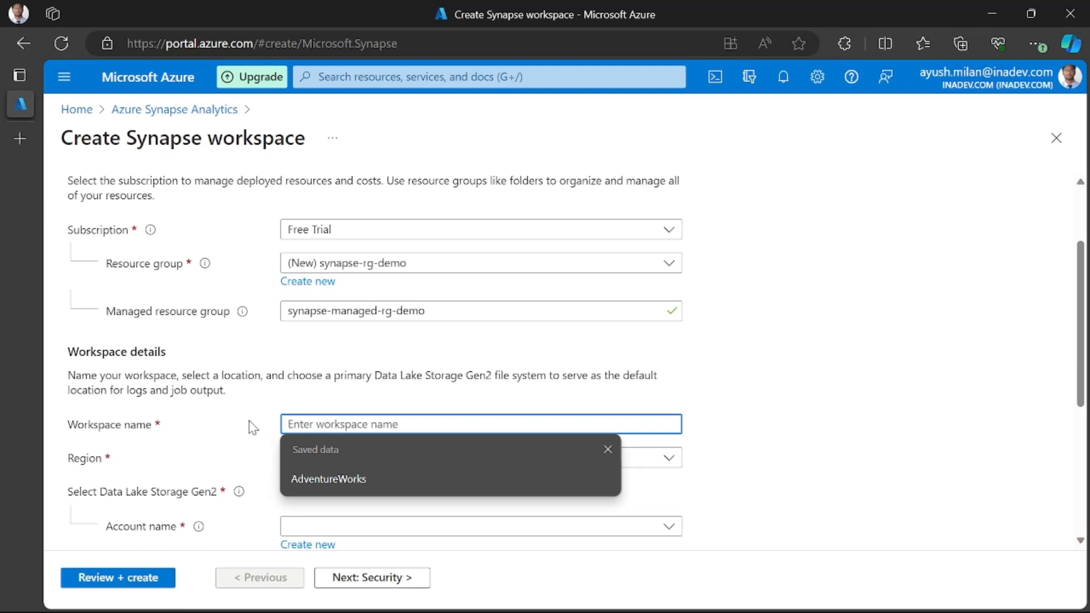
pyautogui.write('sy')
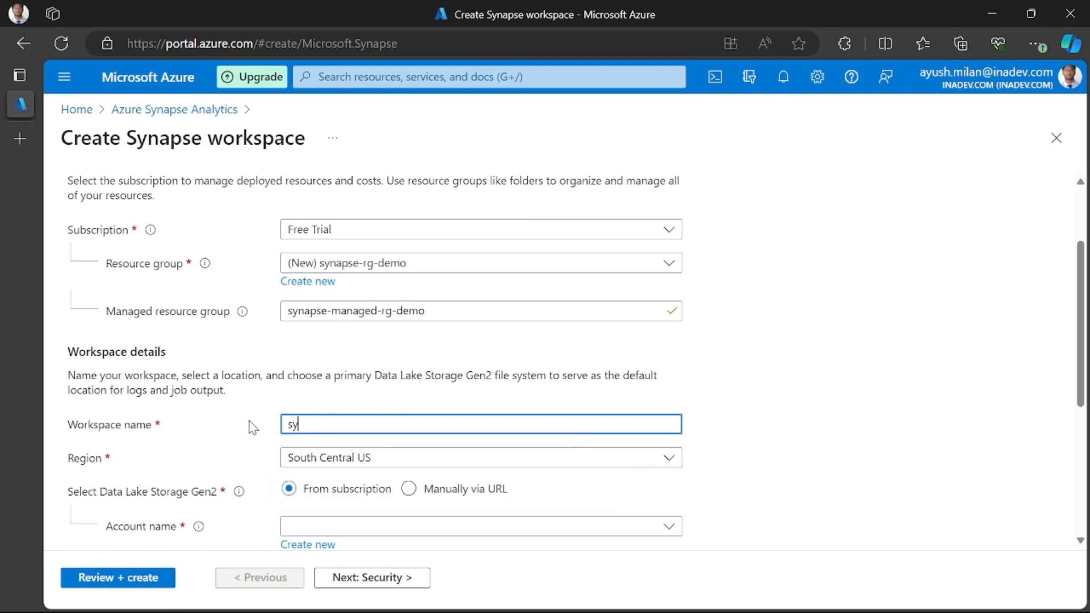
pyautogui.write('napse-ws-demo')
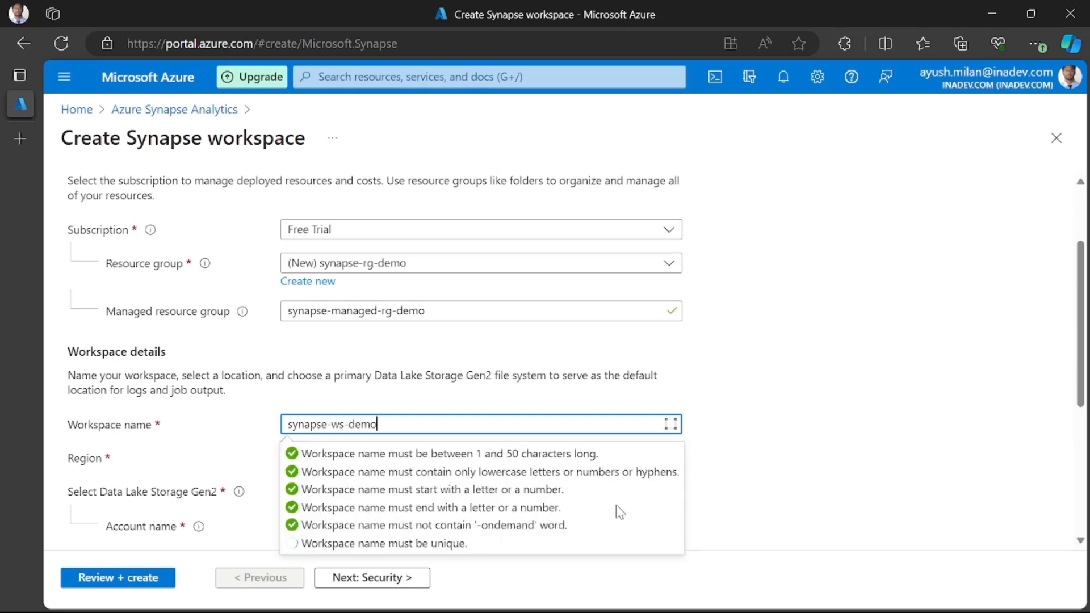
pyautogui.click(840, 481)
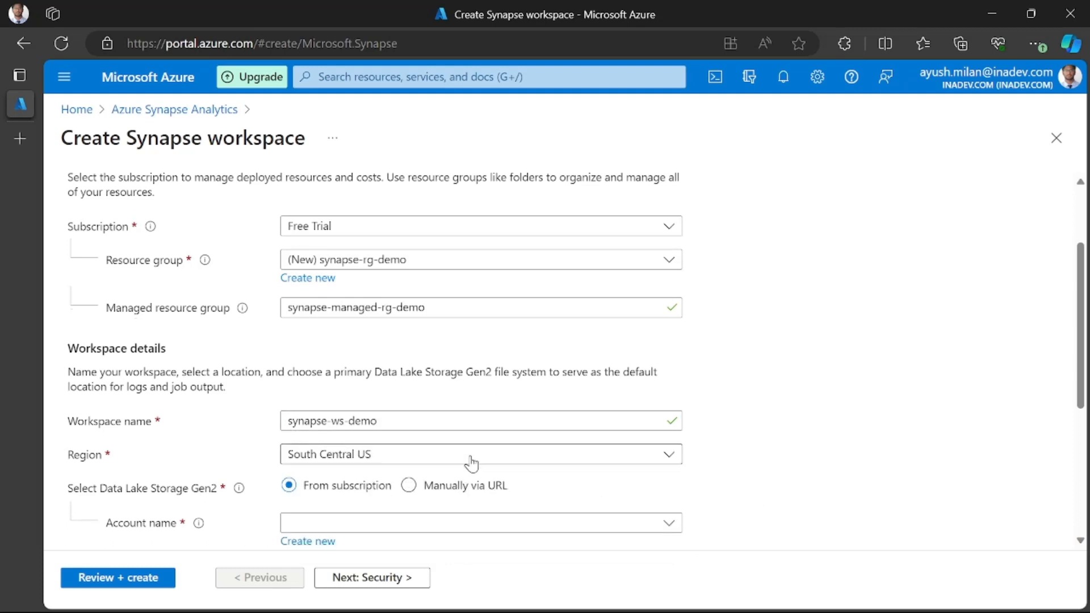
# Set the workspace region to Southeast Asia
pyautogui.scroll(-1, 227, 408)
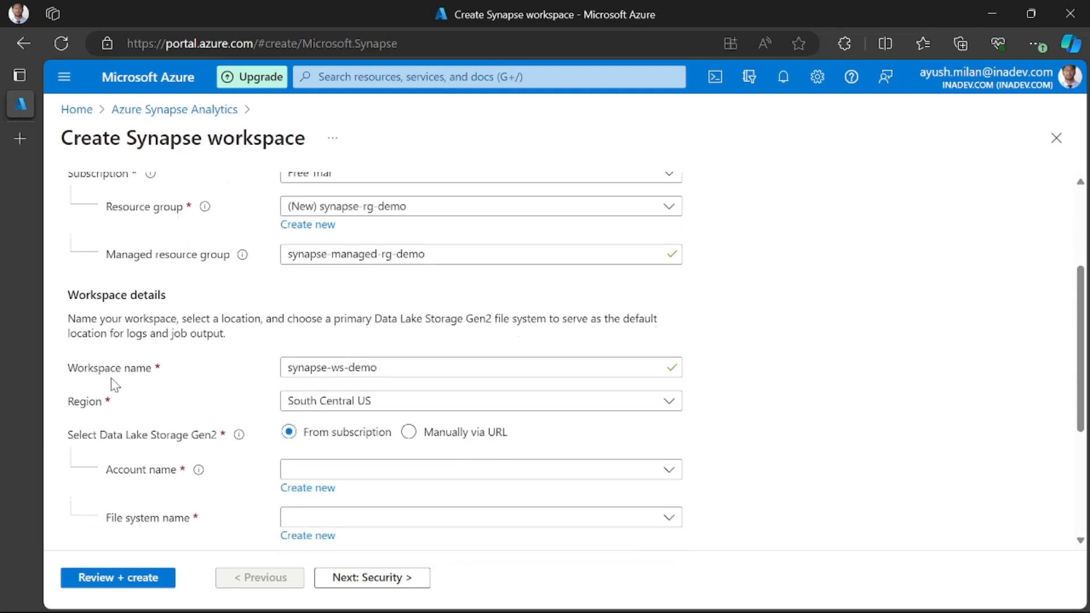
pyautogui.click(406, 404)
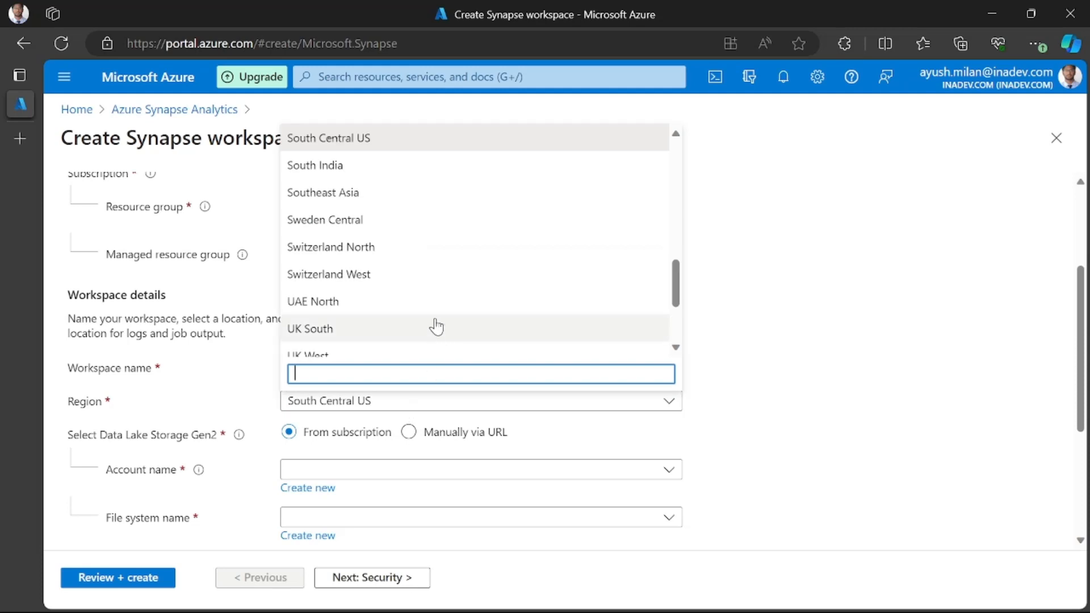
pyautogui.click(371, 199)
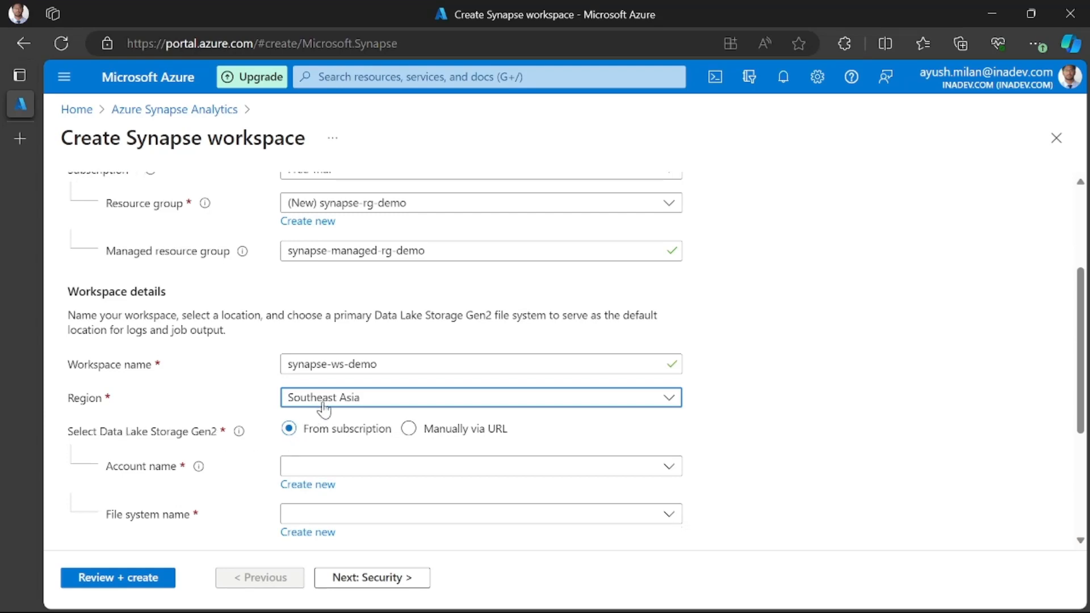
# Create a new Data Lake Storage Gen2 account named datalake0000007 for the workspace
pyautogui.scroll(-2, 321, 406)
pyautogui.scroll(5, 352, 326)
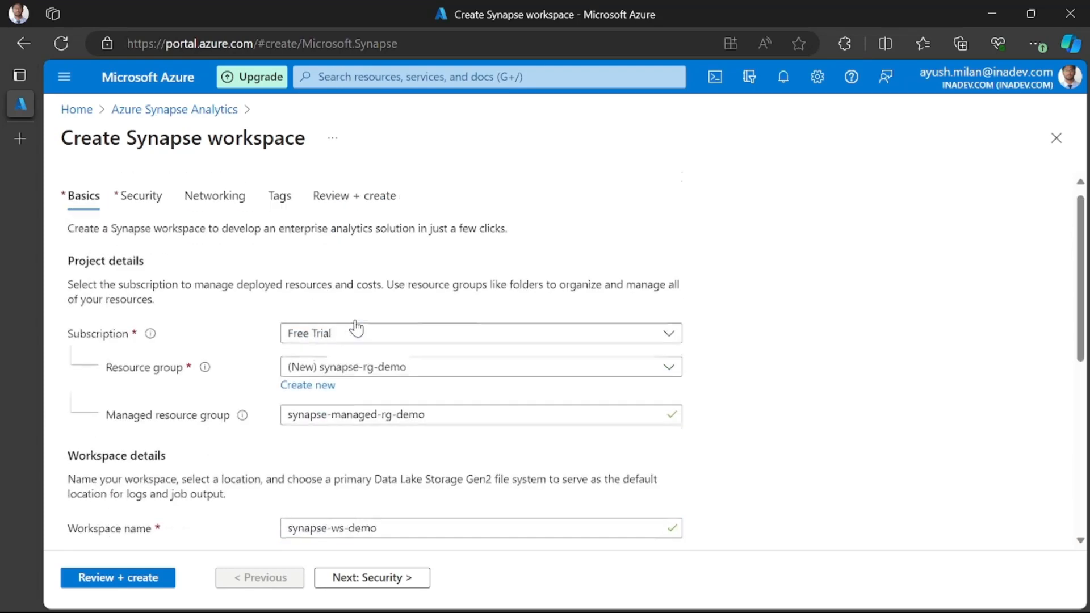
pyautogui.scroll(-6, 293, 352)
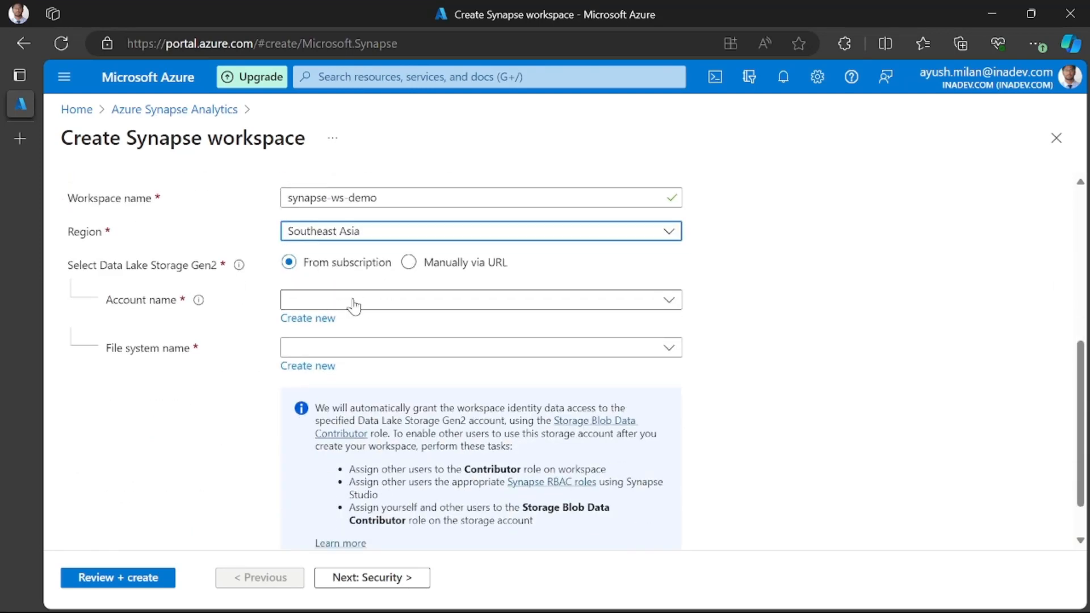
pyautogui.click(352, 301)
pyautogui.click(207, 324)
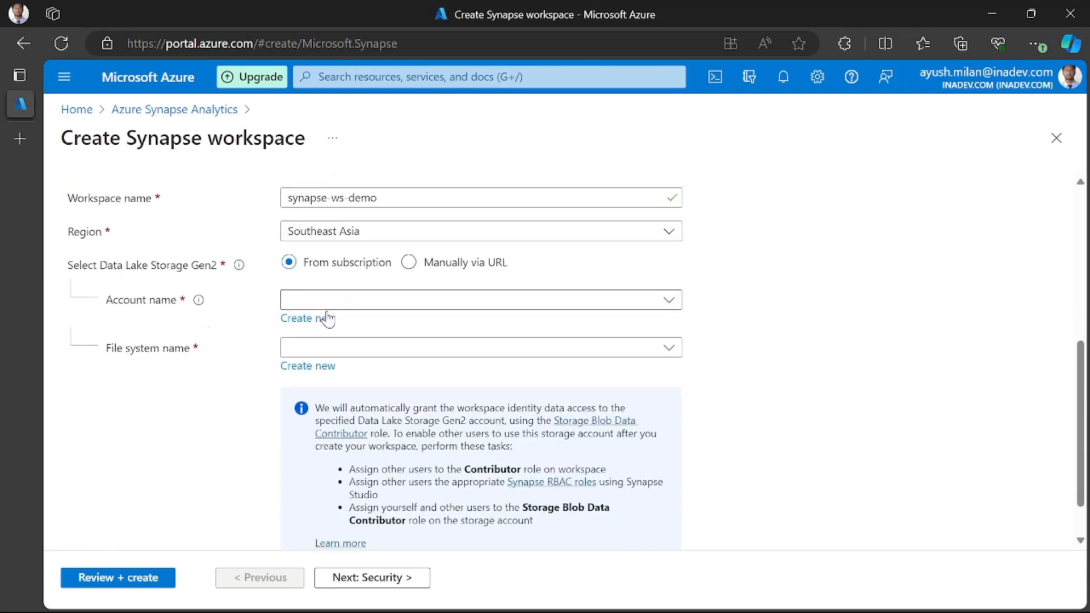
pyautogui.moveTo(111, 272); pyautogui.dragTo(193, 272)
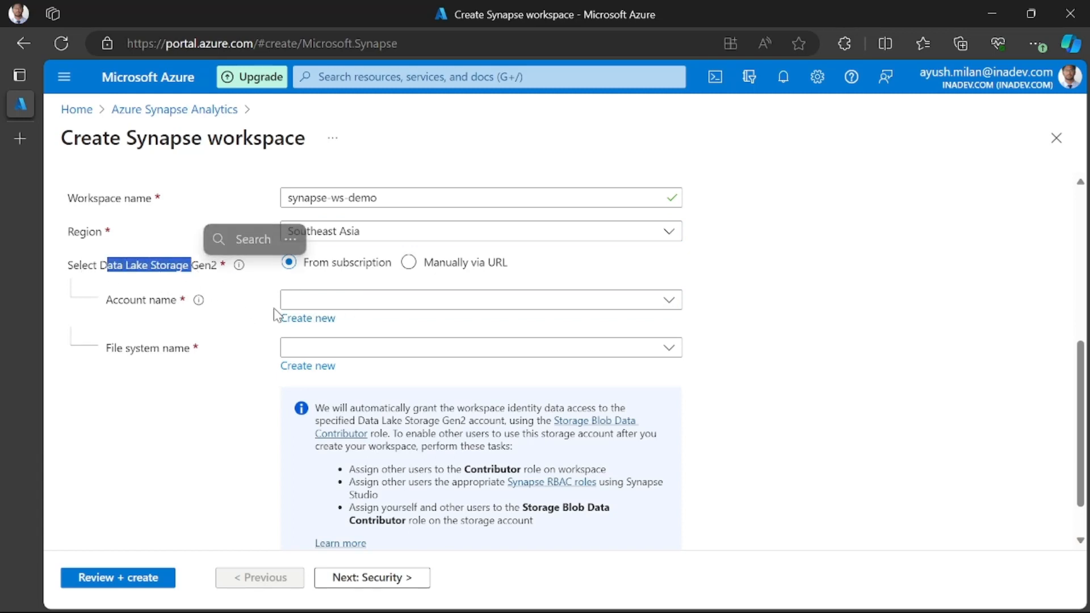
pyautogui.click(301, 318)
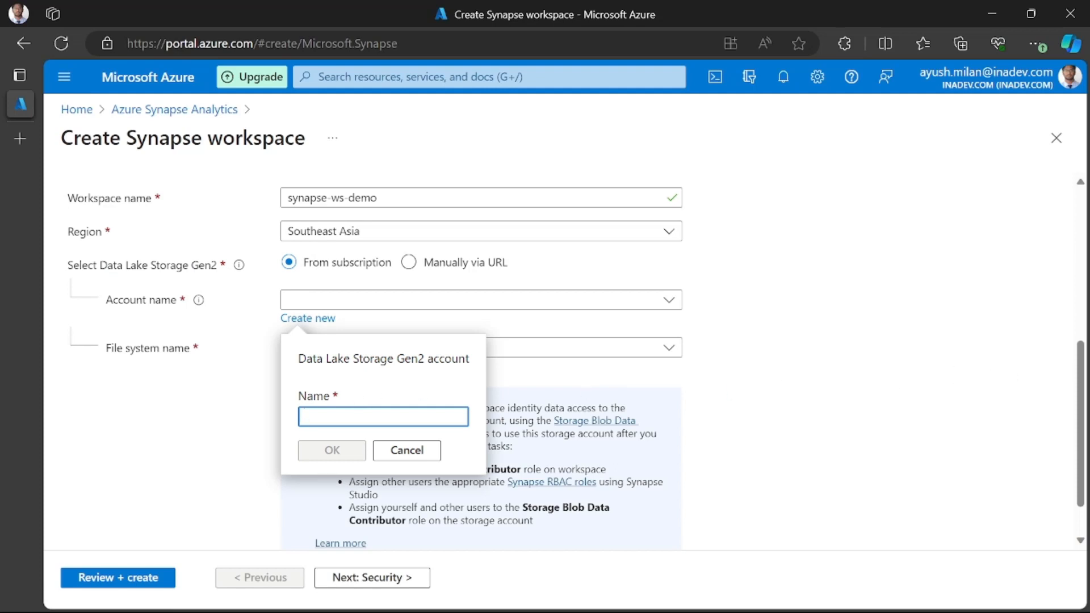
pyautogui.write('datalake0000007')
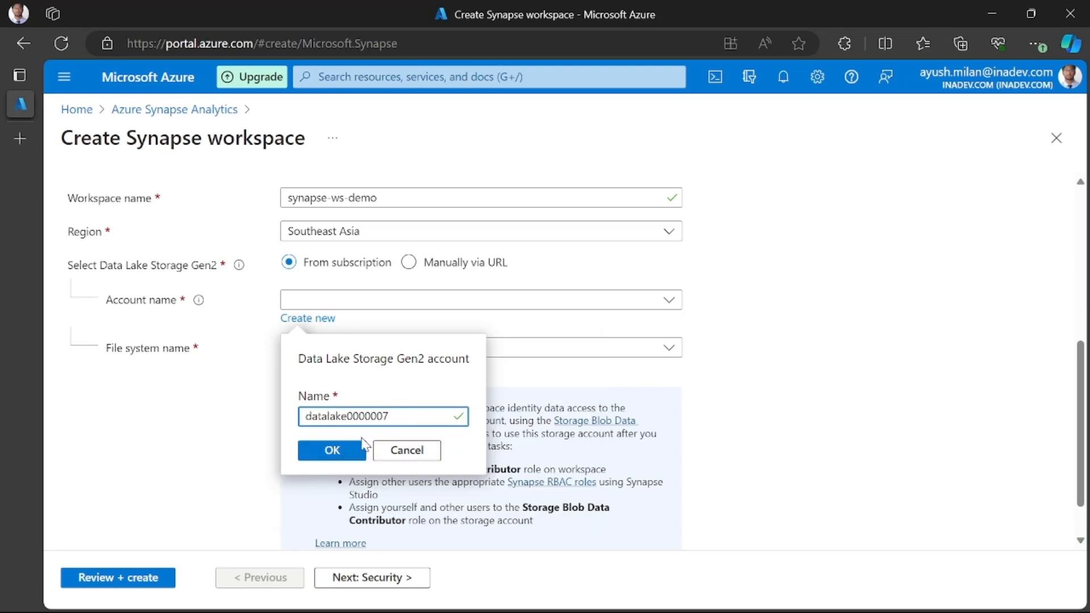
pyautogui.click(349, 451)
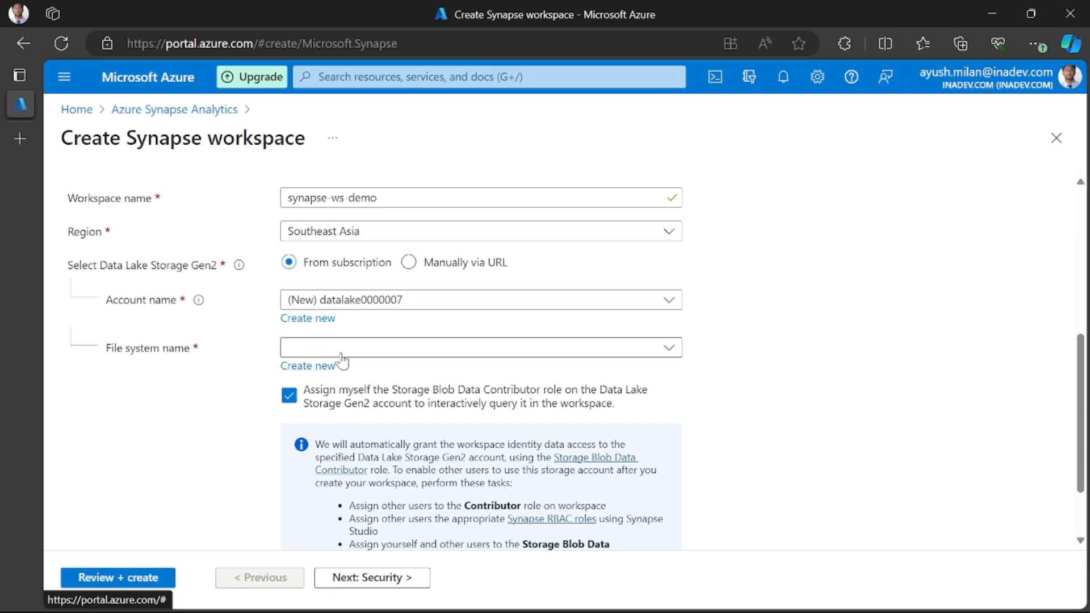
# Create a new Data Lake Storage Gen2 file system named fs00000007 for the storage account
pyautogui.click(324, 354)
pyautogui.click(221, 380)
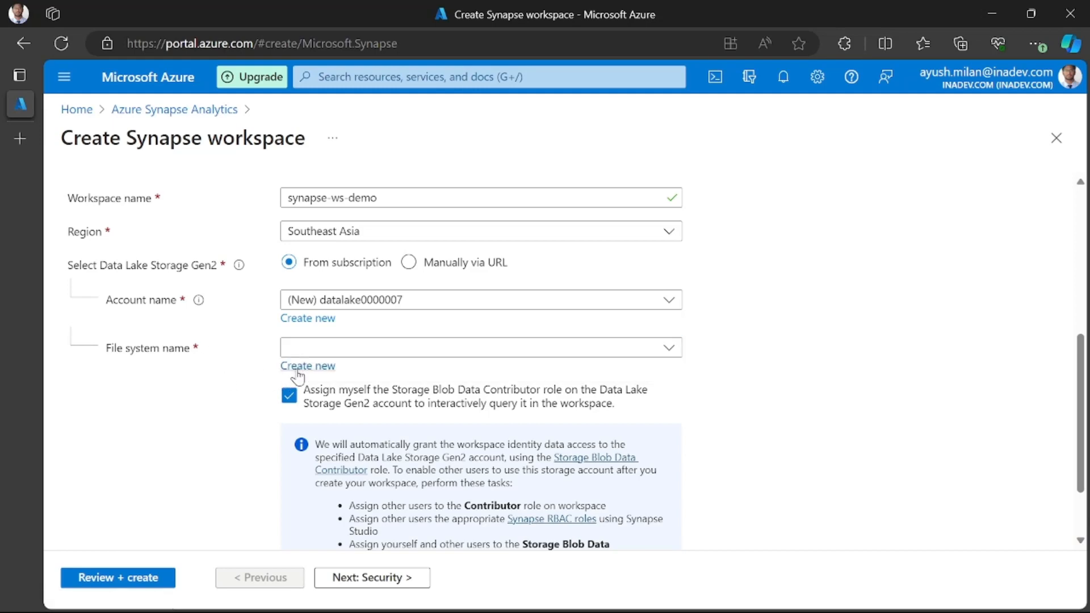
pyautogui.click(306, 366)
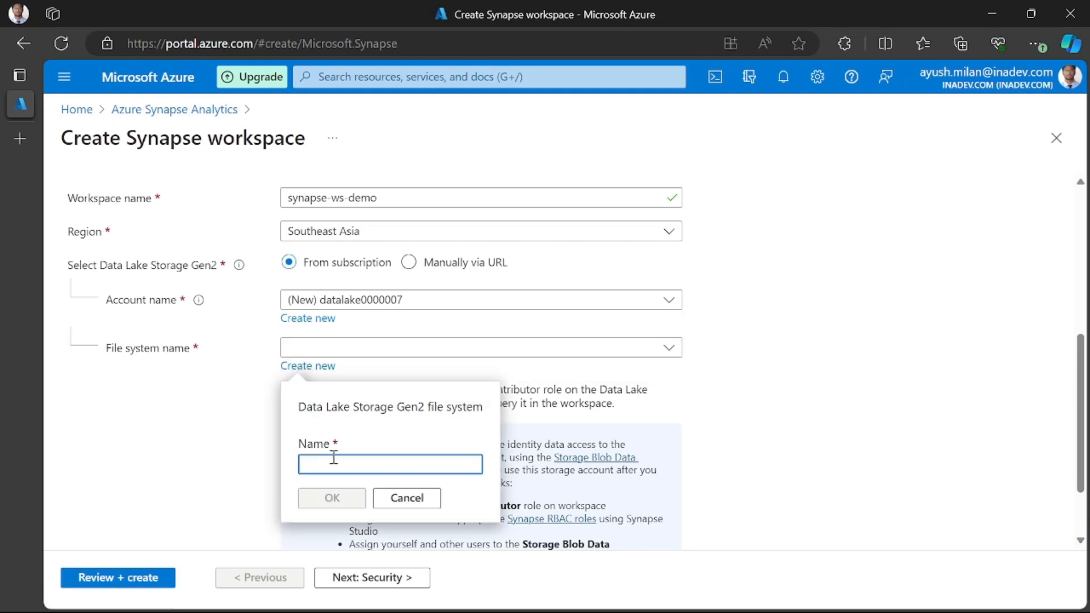
pyautogui.write('fs00000007')
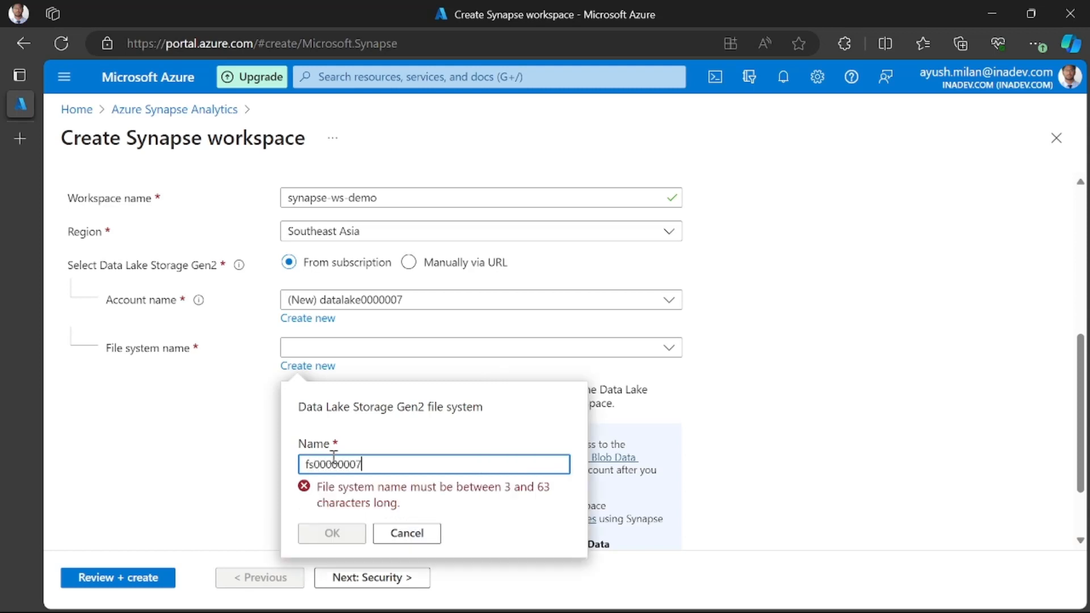
pyautogui.click(345, 499)
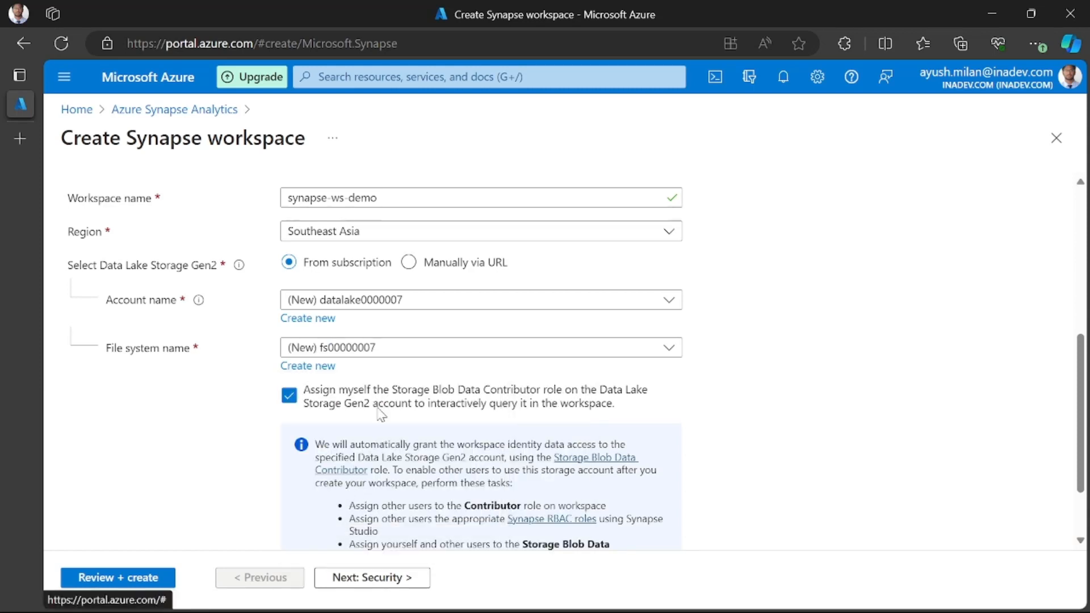
# Review the project details, workspace details and storage role assignment in the basic workspace settings
pyautogui.scroll(-1, 235, 388)
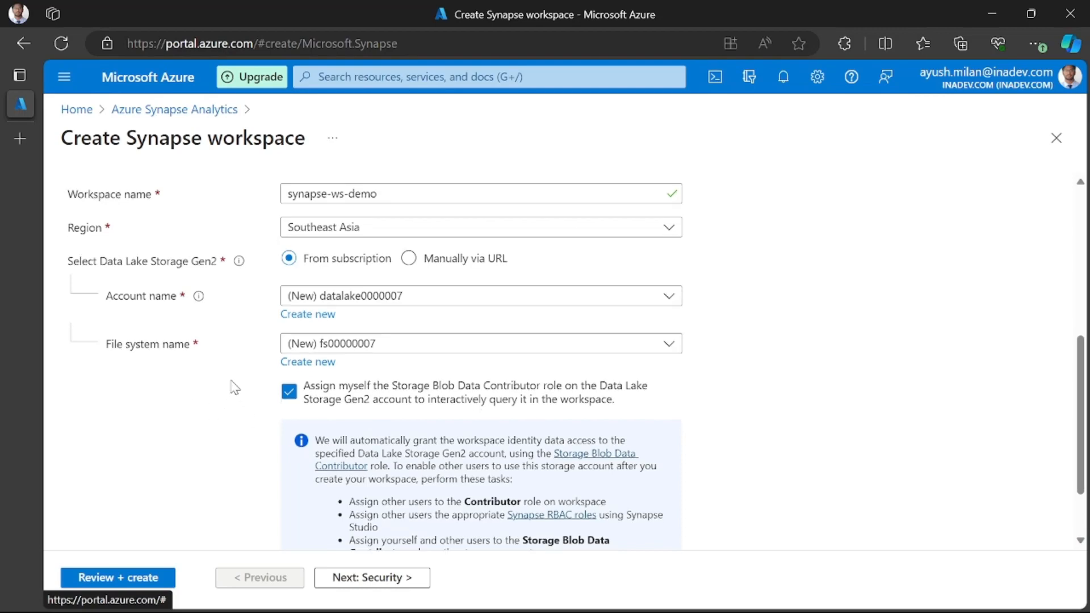
pyautogui.scroll(-2, 235, 387)
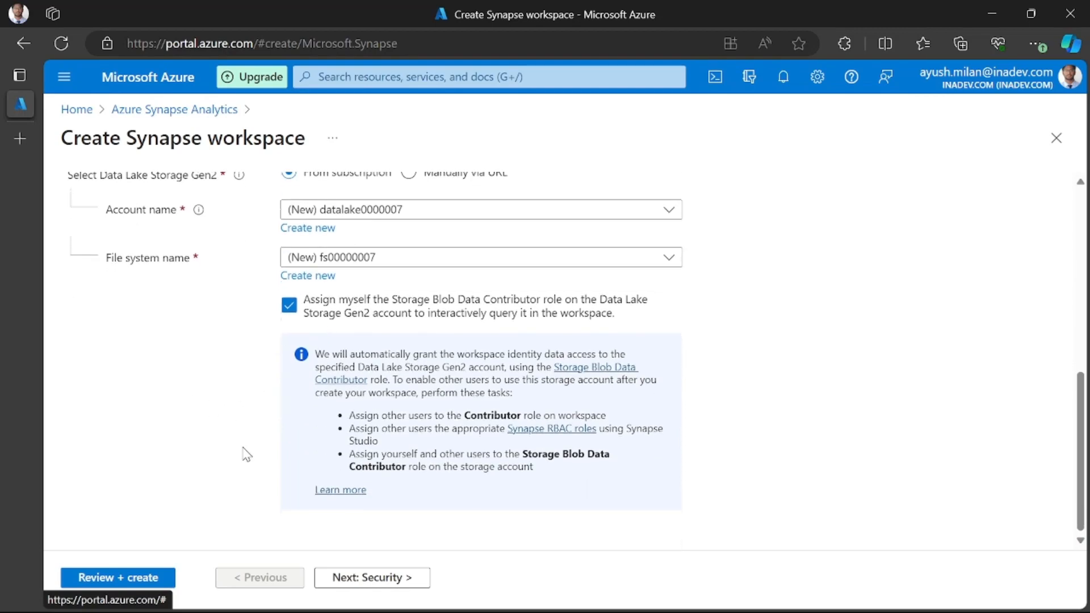
pyautogui.scroll(2, 246, 454)
pyautogui.scroll(-1, 244, 442)
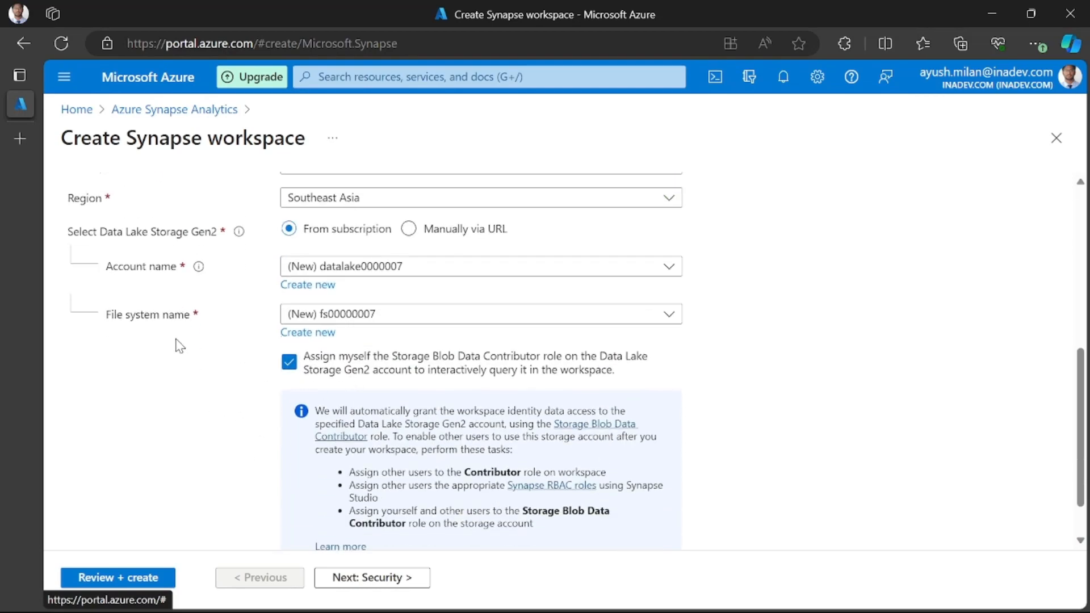
pyautogui.scroll(1, 179, 345)
pyautogui.scroll(-2, 319, 525)
pyautogui.scroll(7, 352, 462)
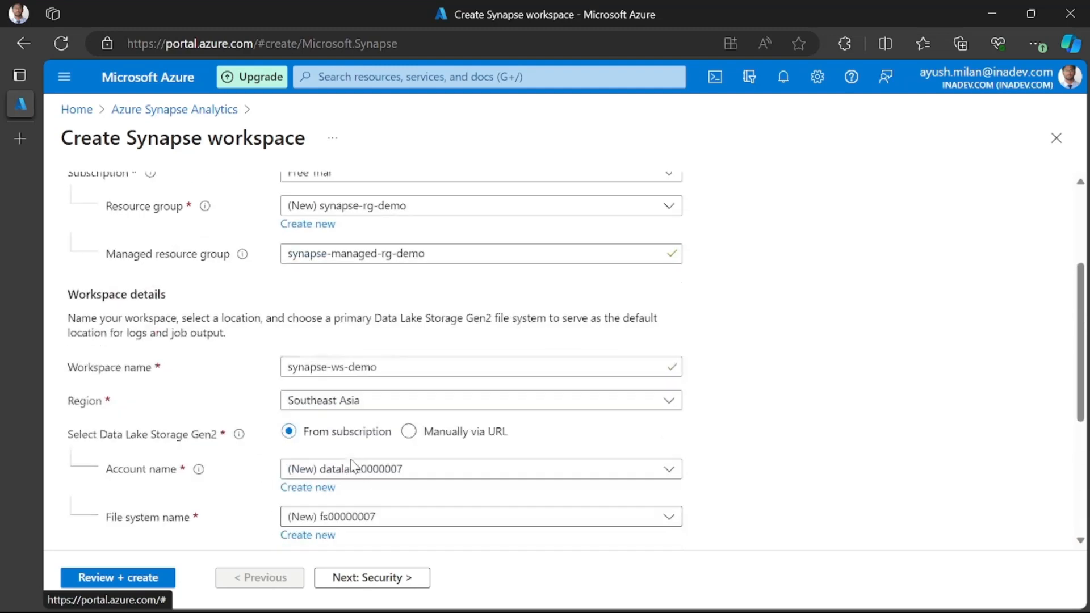
pyautogui.scroll(-2, 352, 463)
pyautogui.scroll(2, 352, 462)
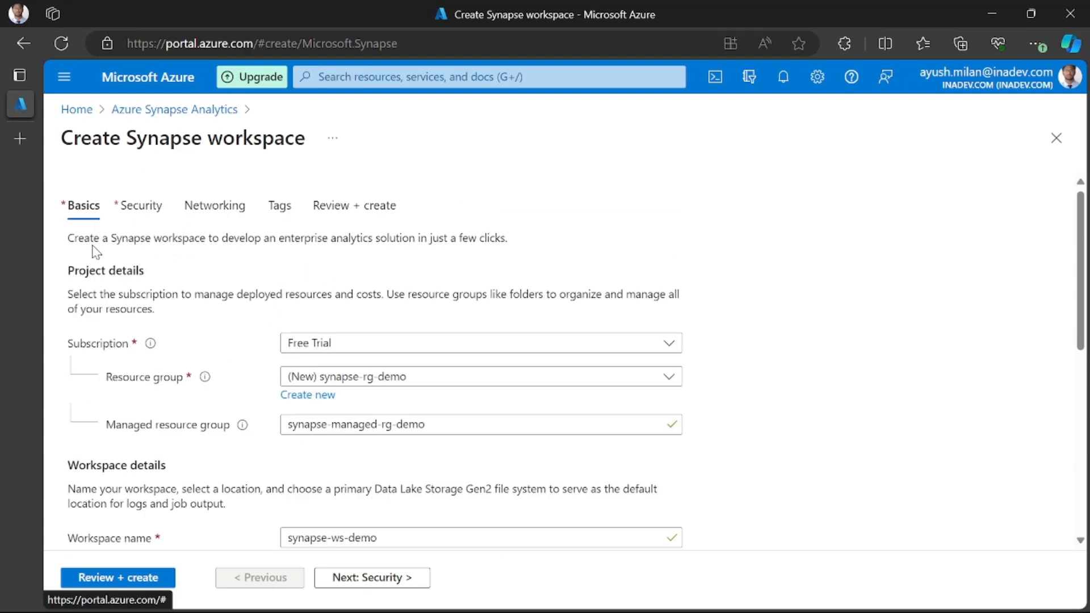
pyautogui.scroll(-10, 301, 341)
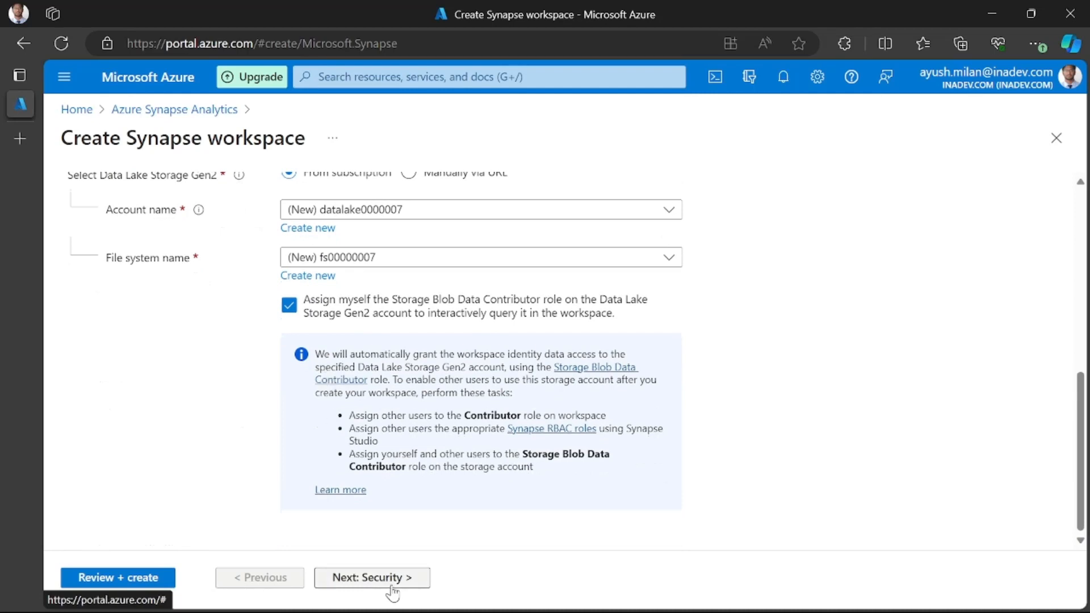
# Continue to the workspace's security settings and review the authentication, managed identity and encryption options, keeping the defaults
pyautogui.click(386, 582)
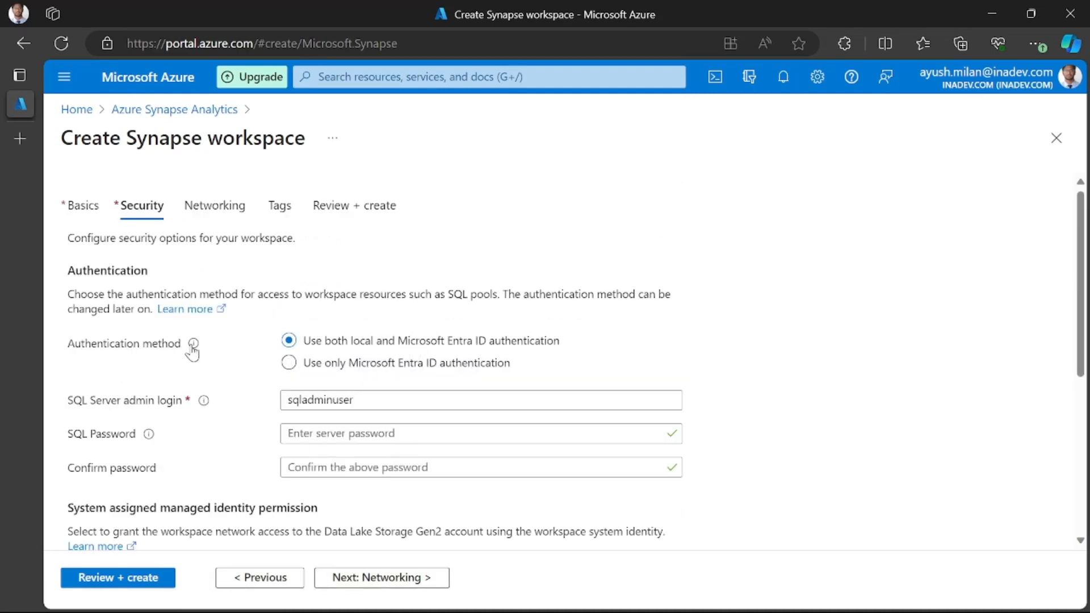
pyautogui.moveTo(198, 349)
pyautogui.scroll(-3, 361, 286)
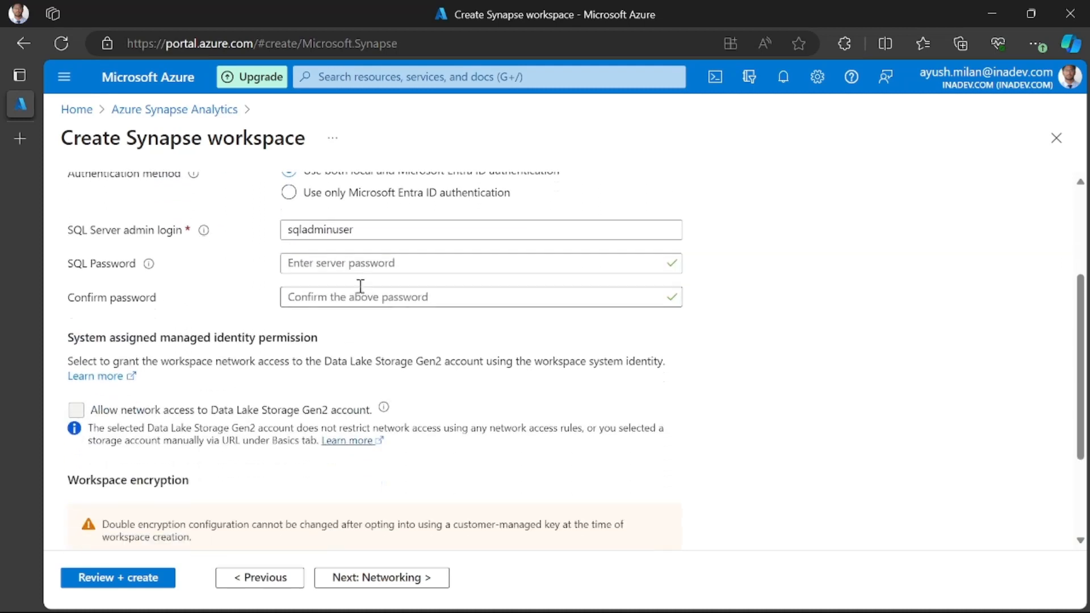
pyautogui.scroll(1, 254, 315)
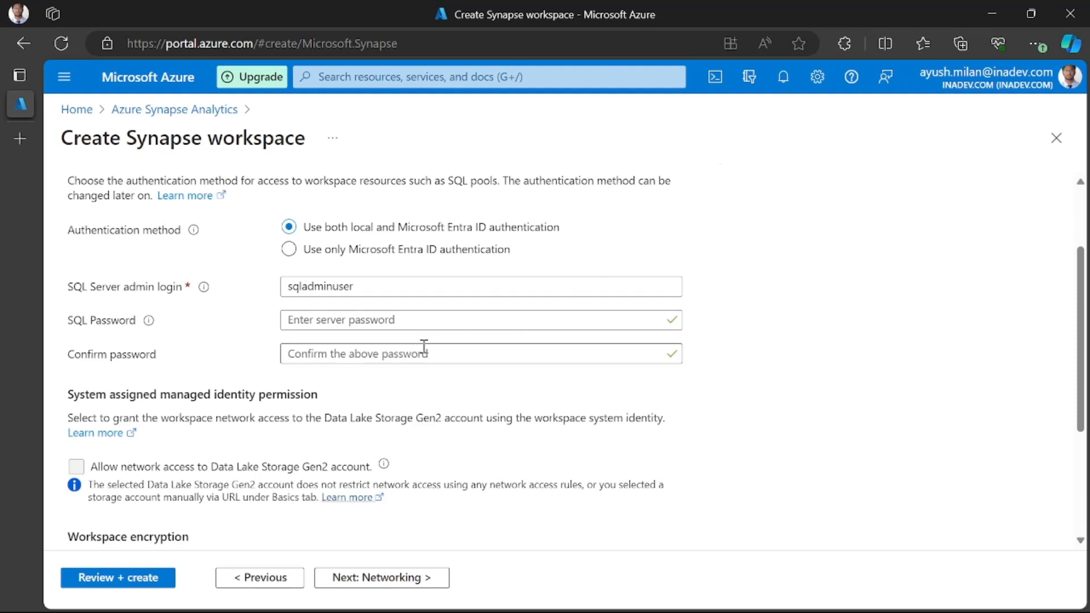
pyautogui.scroll(-2, 263, 372)
pyautogui.scroll(-2, 264, 371)
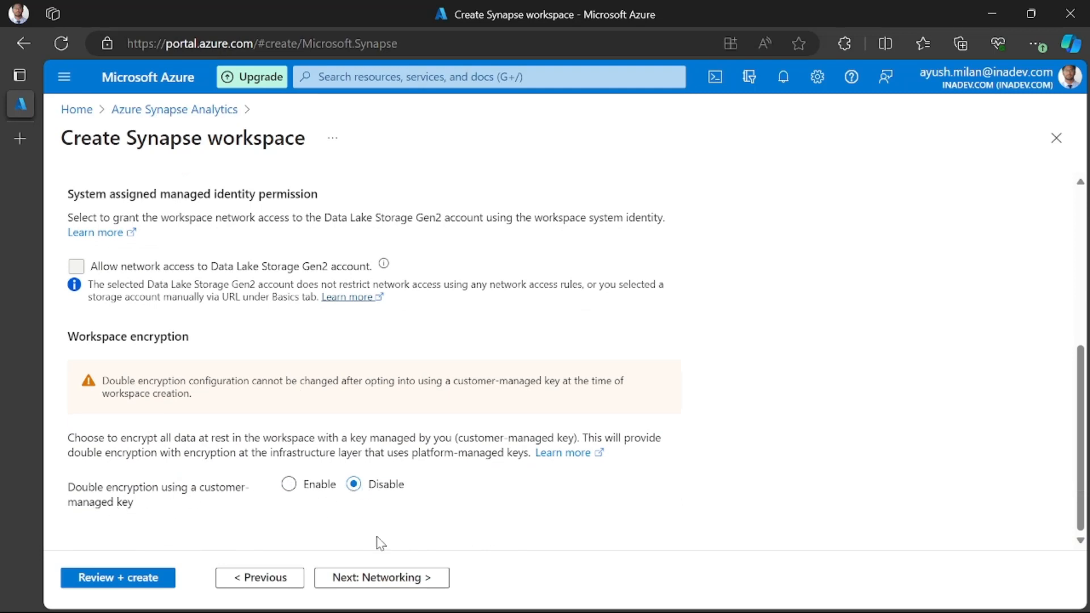
# Continue through the networking and tag settings to the final review, keeping the default network options and adding no tags
pyautogui.click(369, 578)
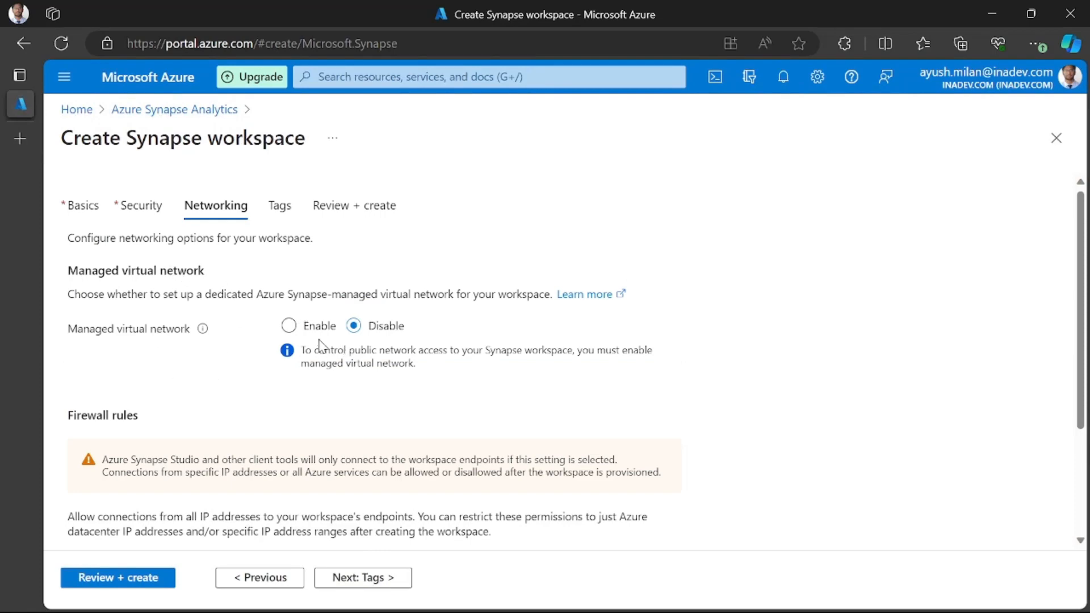
pyautogui.scroll(-3, 377, 369)
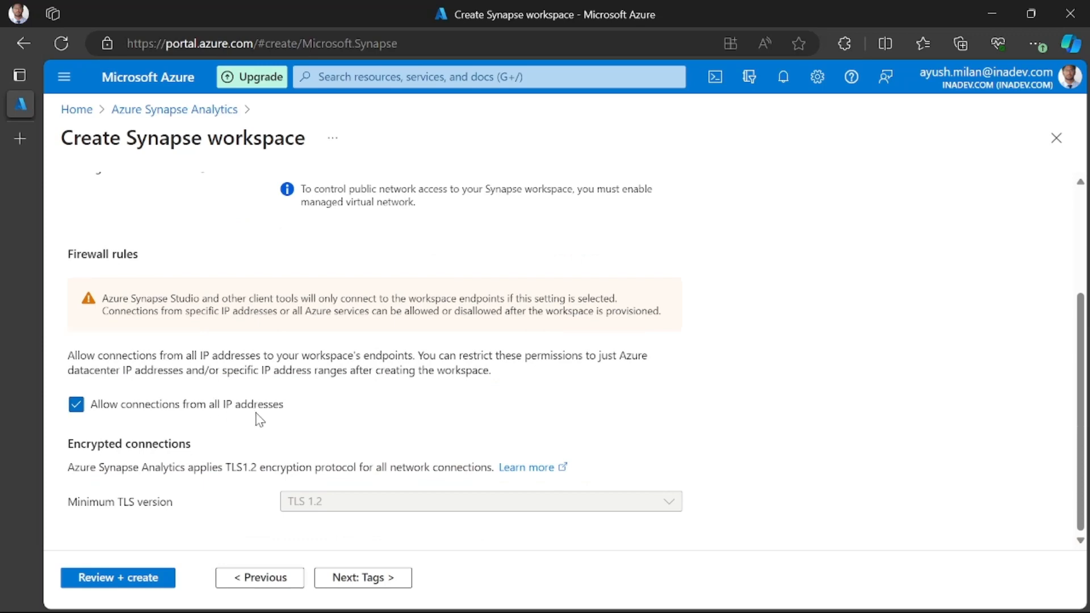
pyautogui.scroll(3, 276, 288)
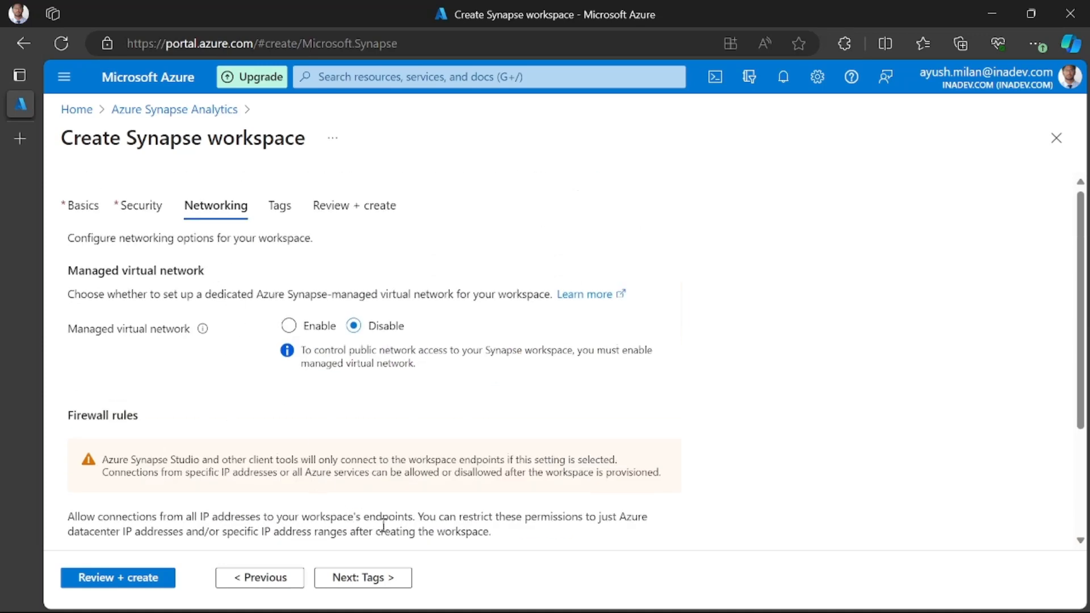
pyautogui.click(358, 578)
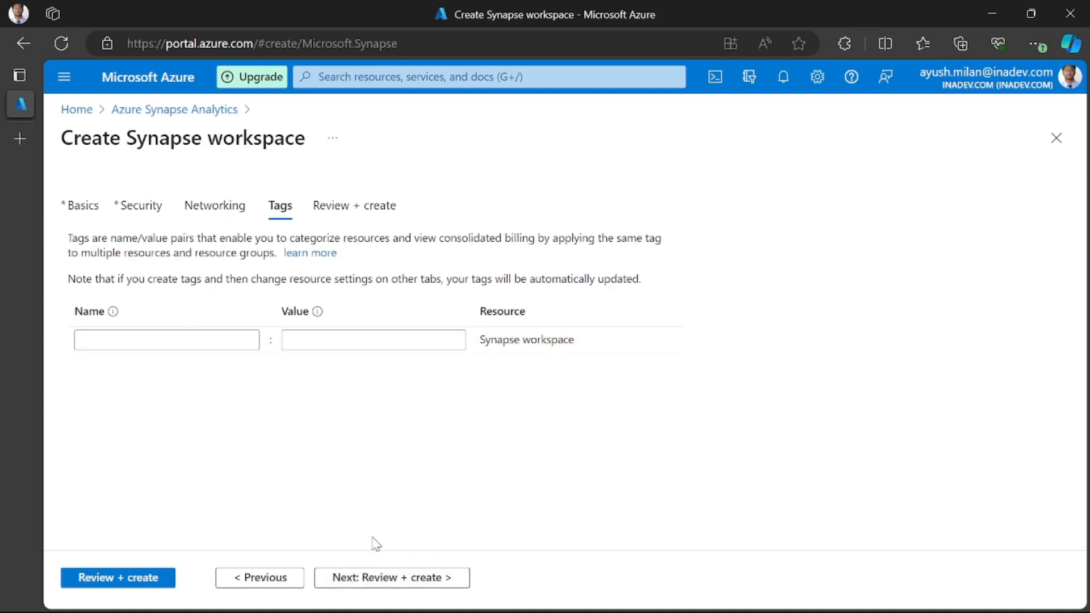
pyautogui.click(401, 577)
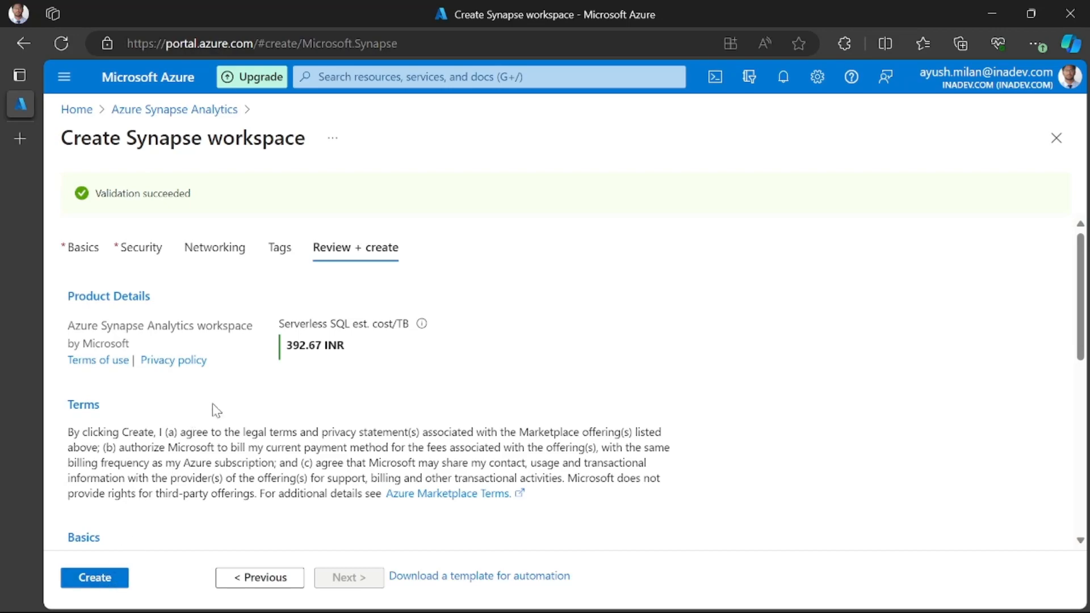
# Check the summary of the basic, security and networking settings and create the Synapse workspace
pyautogui.scroll(-3, 214, 405)
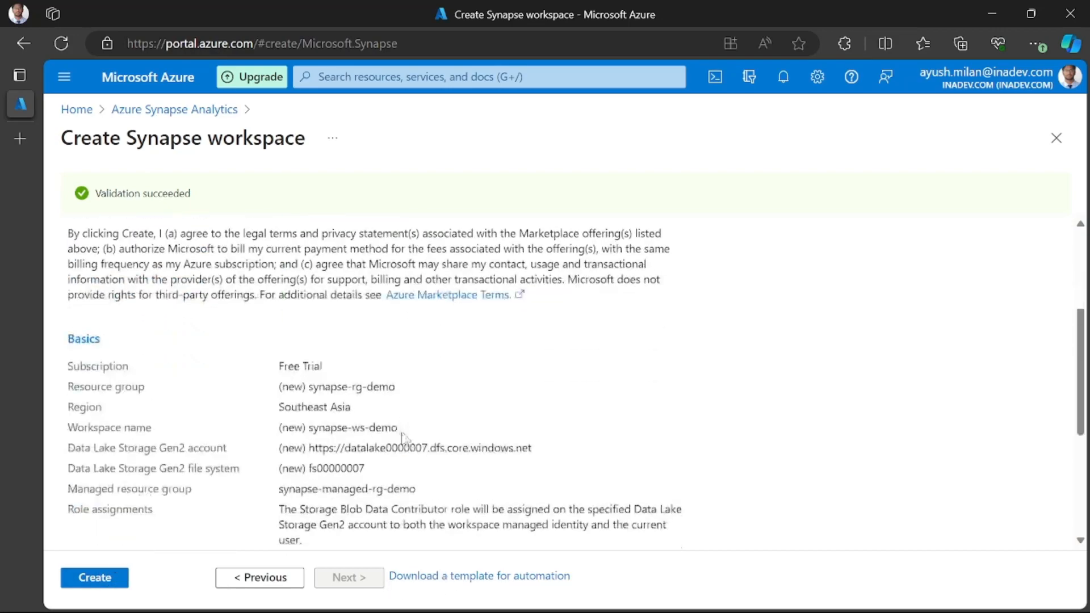
pyautogui.scroll(-3, 403, 437)
pyautogui.scroll(2, 404, 438)
pyautogui.scroll(-2, 271, 448)
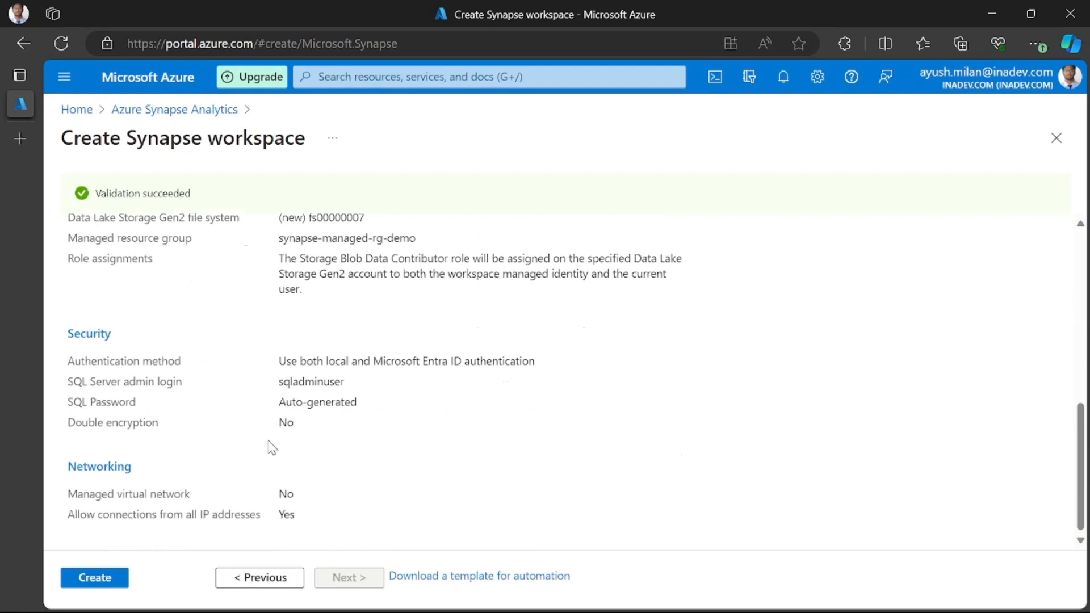
pyautogui.click(118, 577)
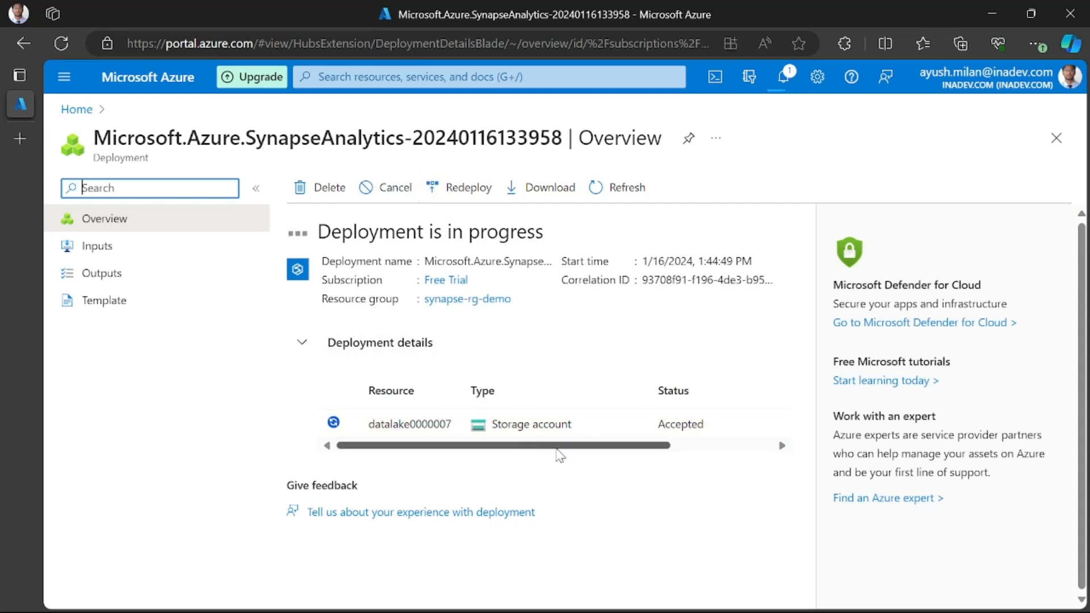
# Refresh the deployment overview and examine each resource's name, type and status, widening the resource and type columns
pyautogui.moveTo(557, 450)
pyautogui.mouseDown()
pyautogui.moveTo(662, 452)
pyautogui.moveTo(540, 455)
pyautogui.mouseUp()
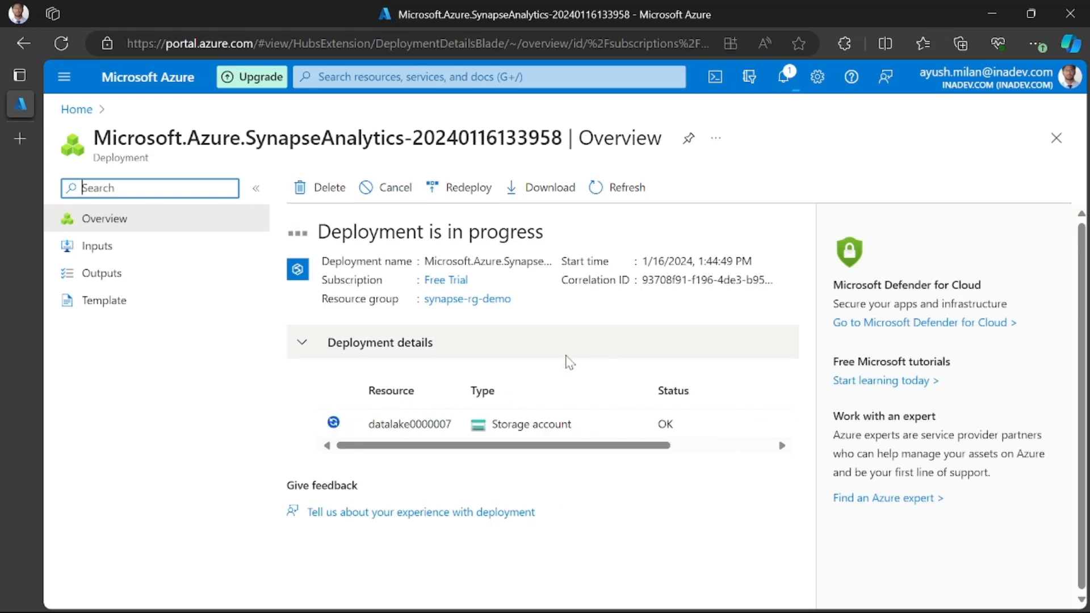
pyautogui.click(613, 188)
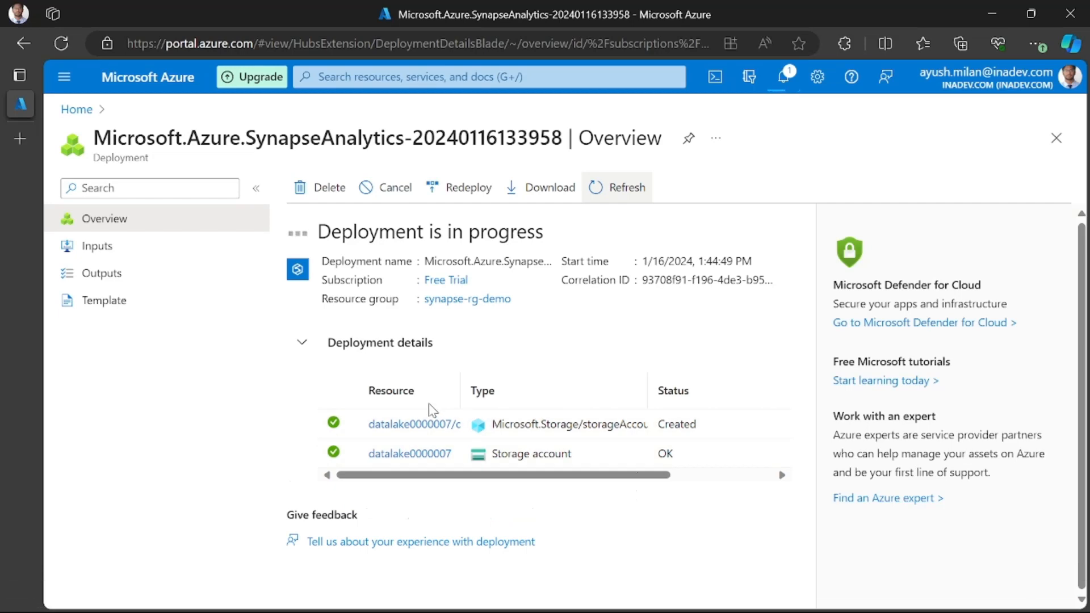
pyautogui.click(307, 343)
pyautogui.click(308, 342)
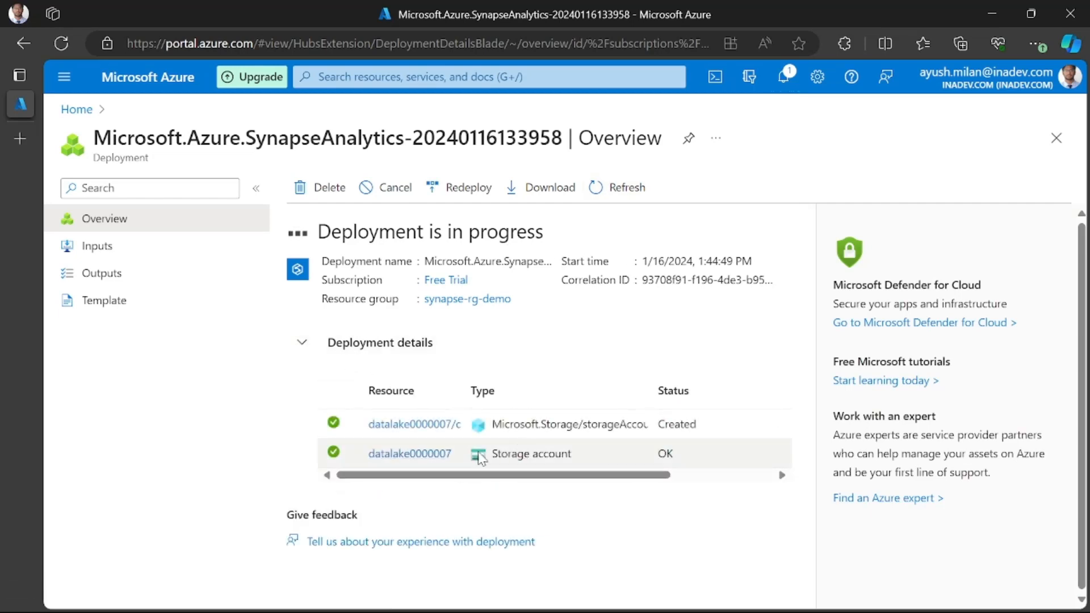
pyautogui.moveTo(495, 453); pyautogui.dragTo(571, 457)
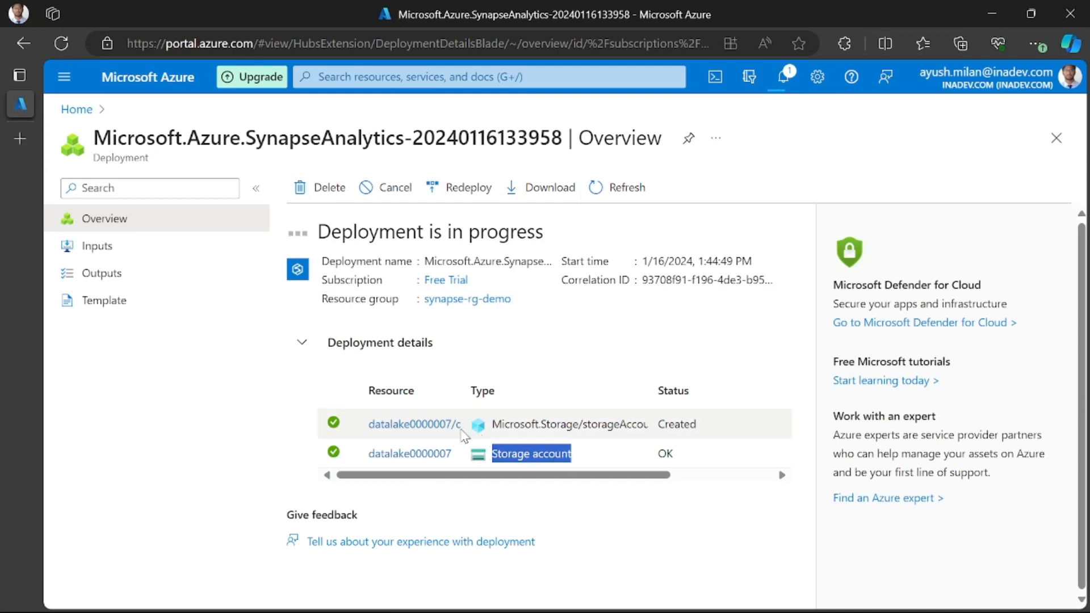
pyautogui.moveTo(464, 396); pyautogui.dragTo(512, 391)
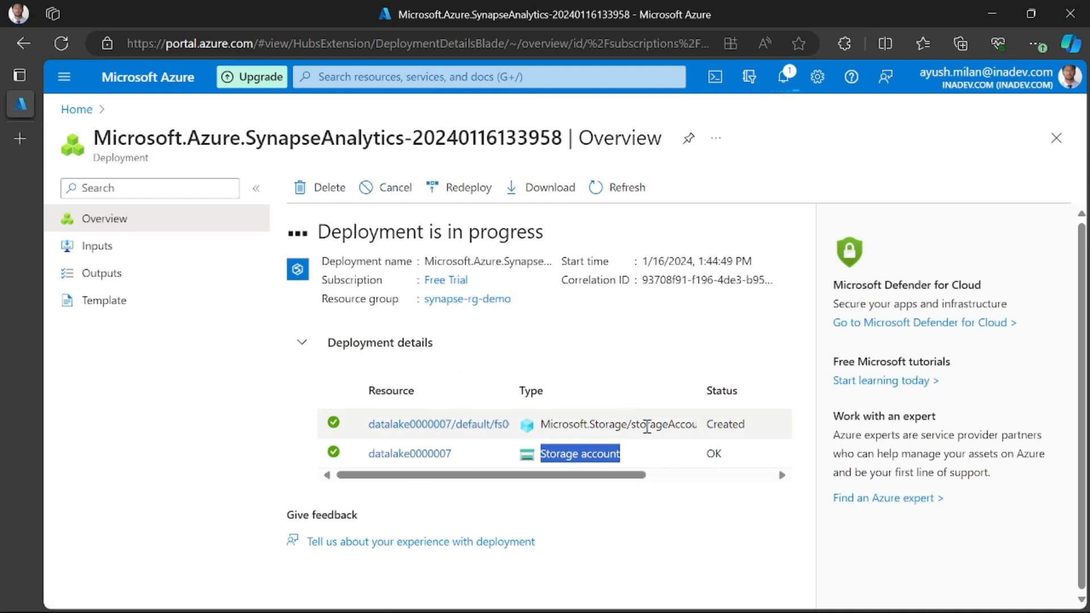
pyautogui.moveTo(690, 400); pyautogui.dragTo(735, 390)
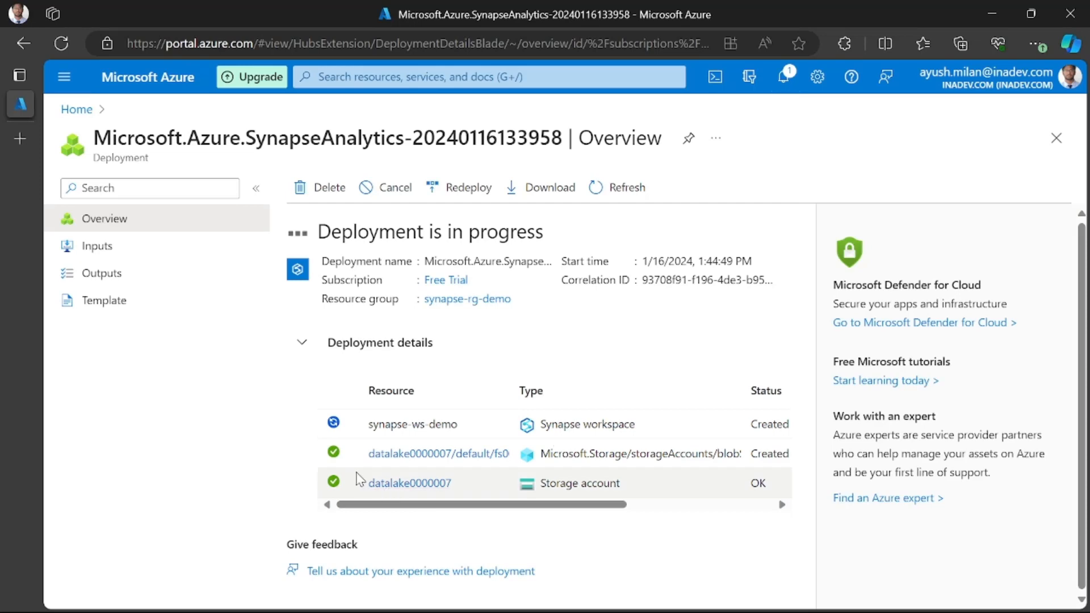
# Open the storage account's operation details from the deployment's resource list in a separate browser tab
pyautogui.click(301, 342)
pyautogui.click(301, 342)
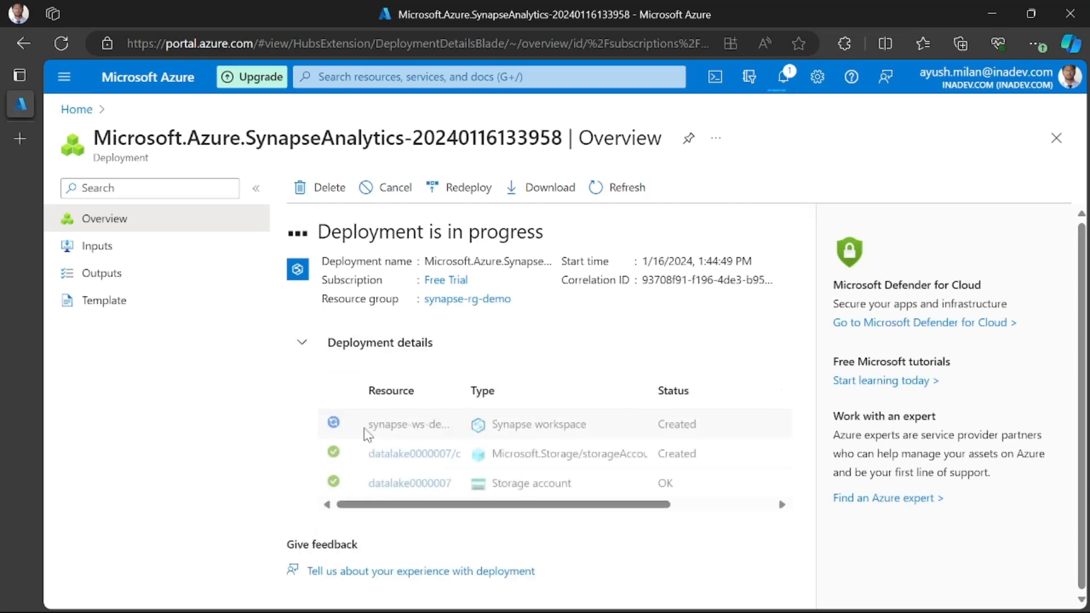
pyautogui.moveTo(591, 514); pyautogui.dragTo(690, 512)
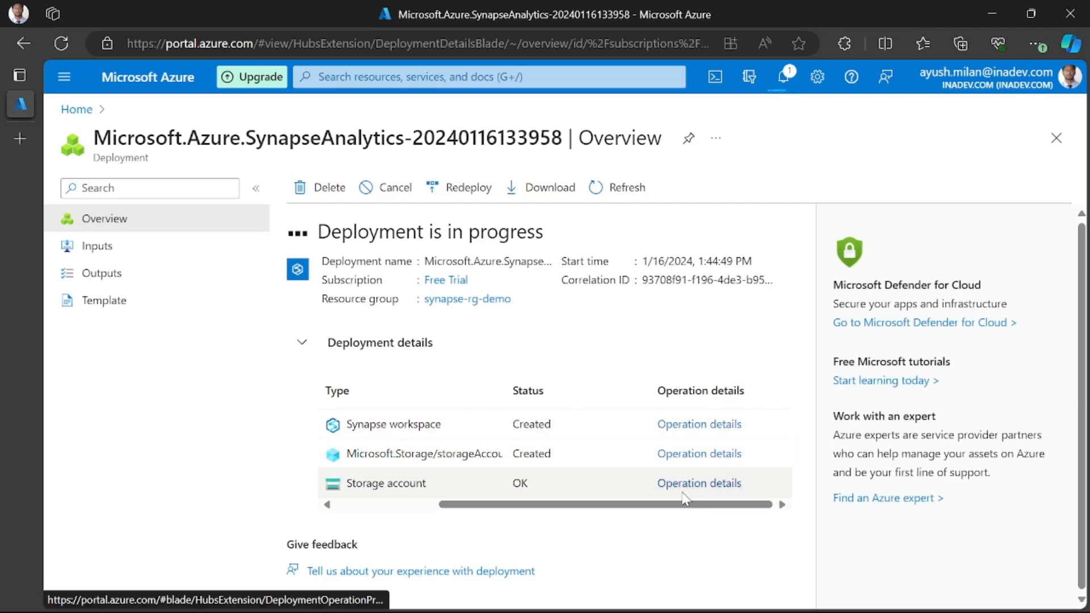
pyautogui.moveTo(659, 507)
pyautogui.mouseDown()
pyautogui.moveTo(513, 517)
pyautogui.moveTo(667, 513)
pyautogui.mouseUp()
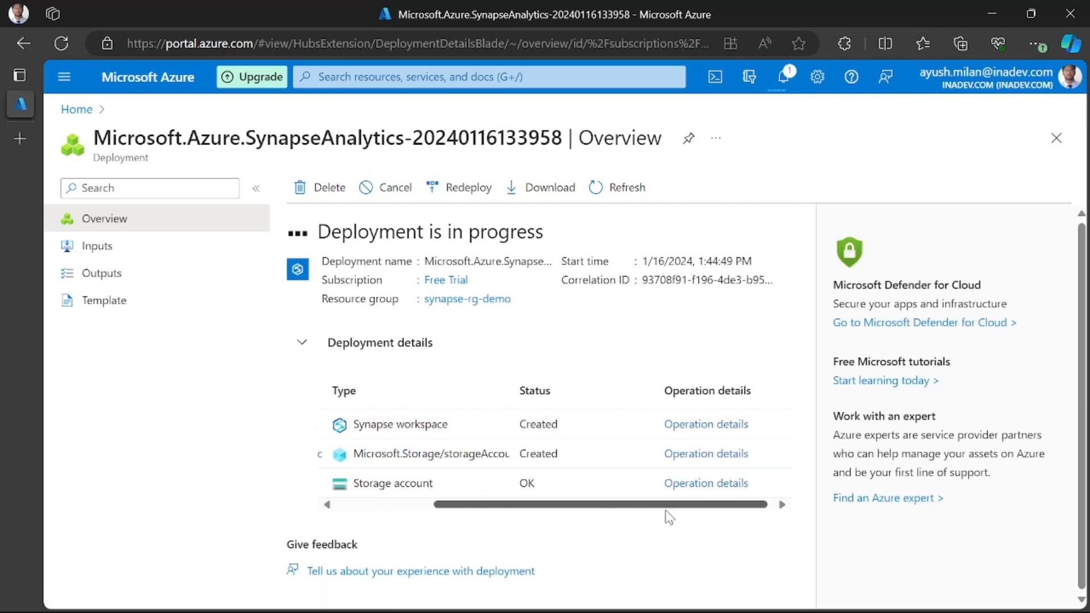
pyautogui.rightClick(708, 486)
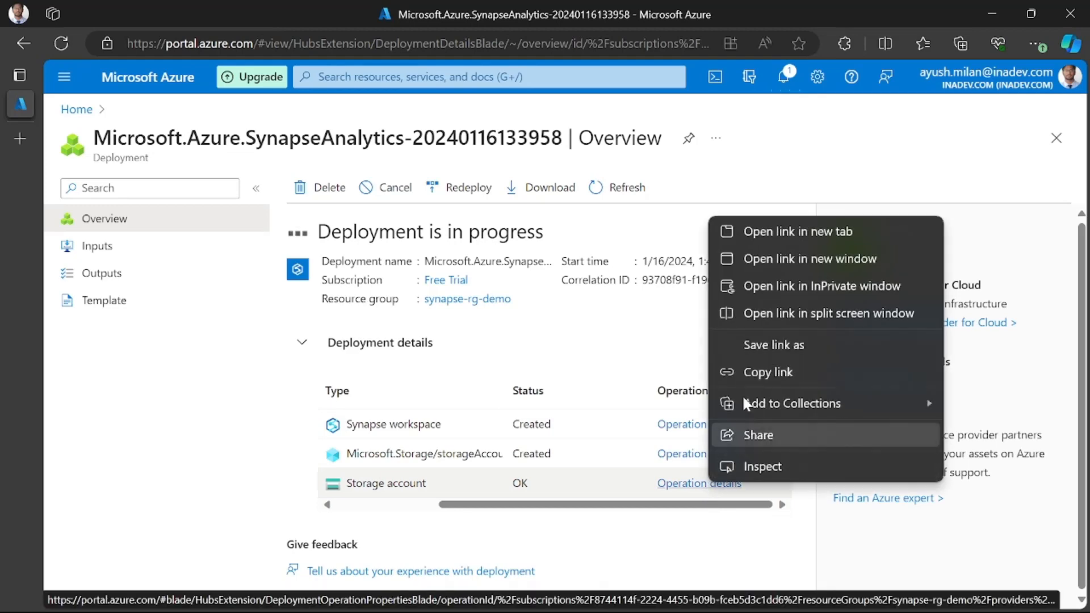
pyautogui.click(755, 238)
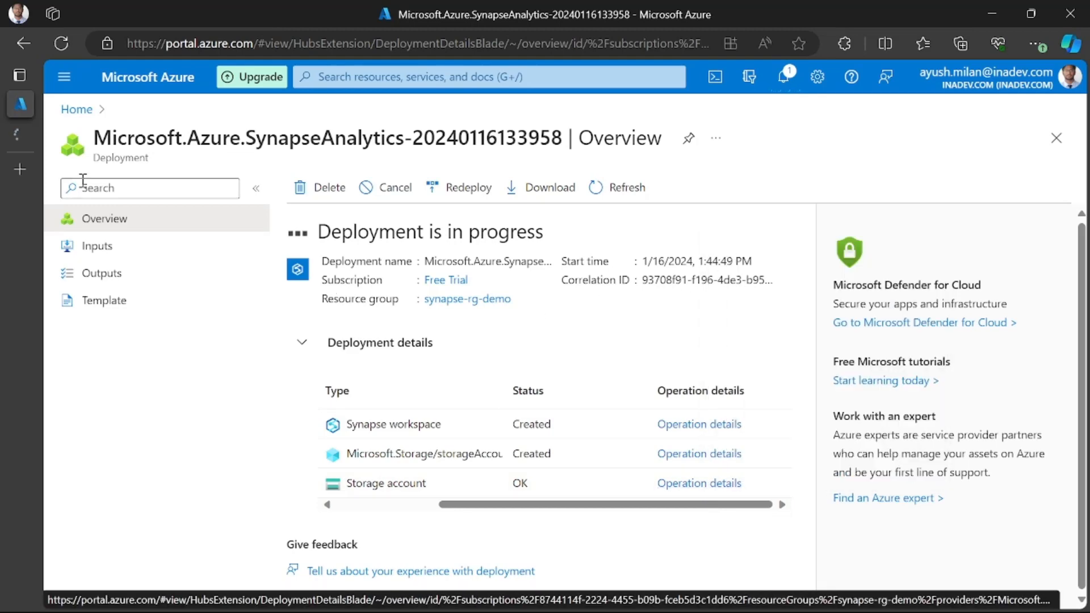
pyautogui.click(21, 134)
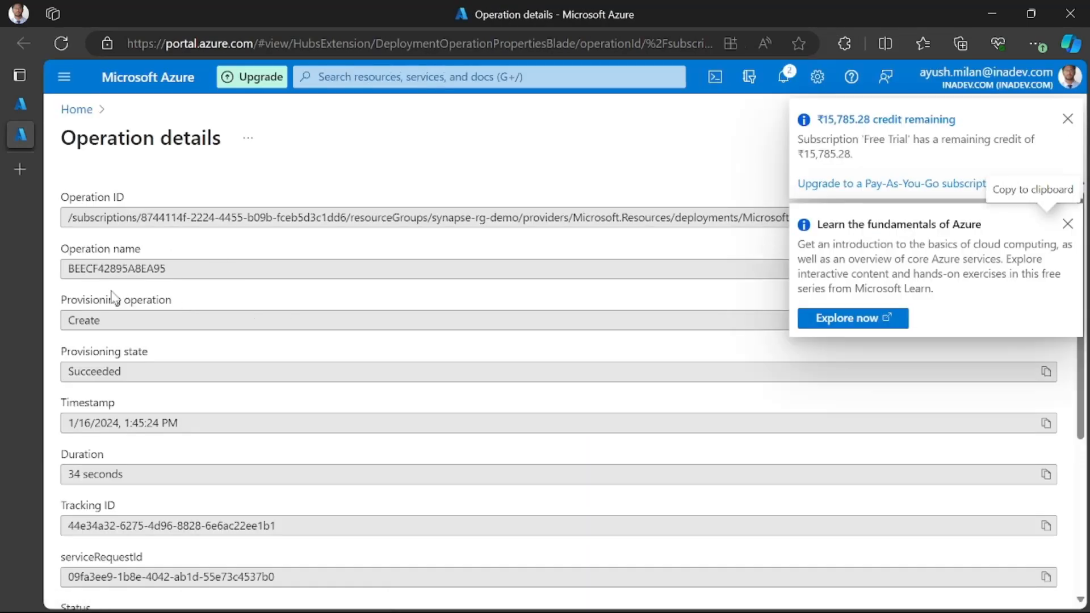
# Read the storage account operation's provisioning state, duration, status, type and resource name, and close the details page
pyautogui.scroll(-2, 146, 359)
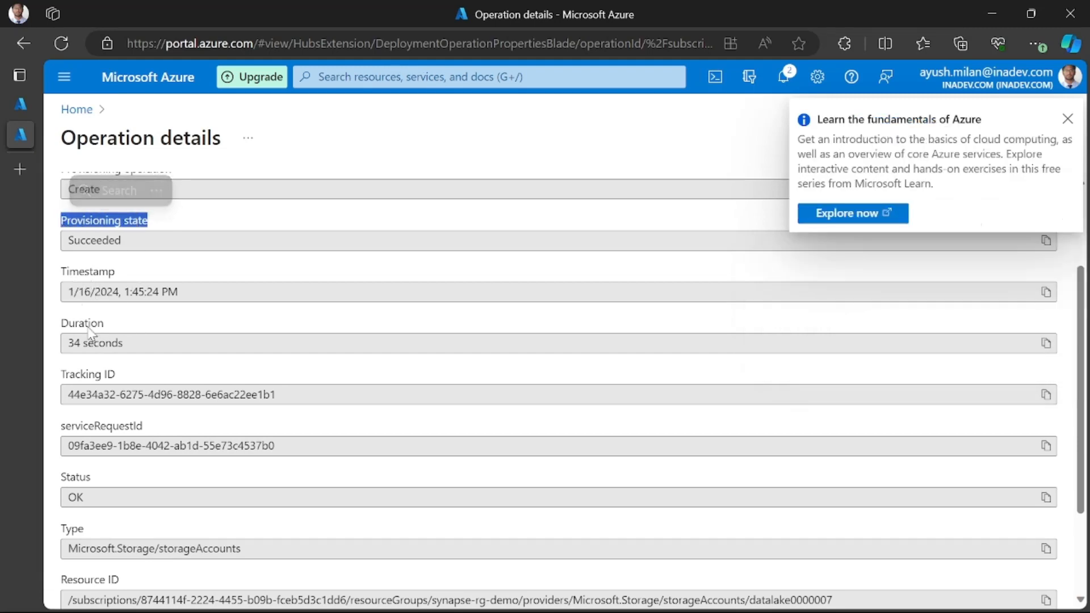
pyautogui.scroll(-2, 103, 350)
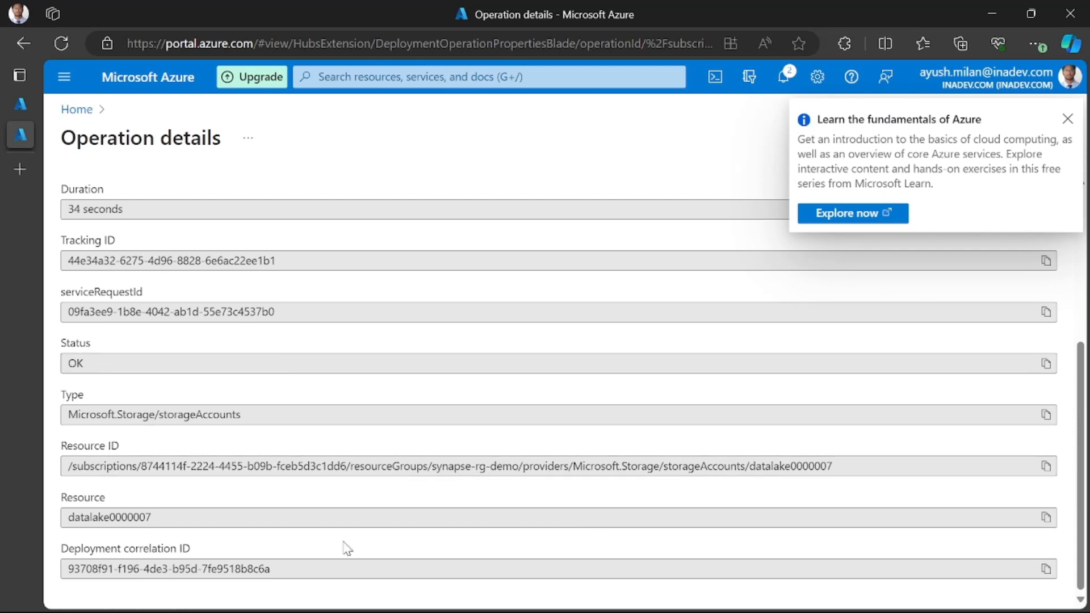
pyautogui.moveTo(133, 517); pyautogui.dragTo(68, 519)
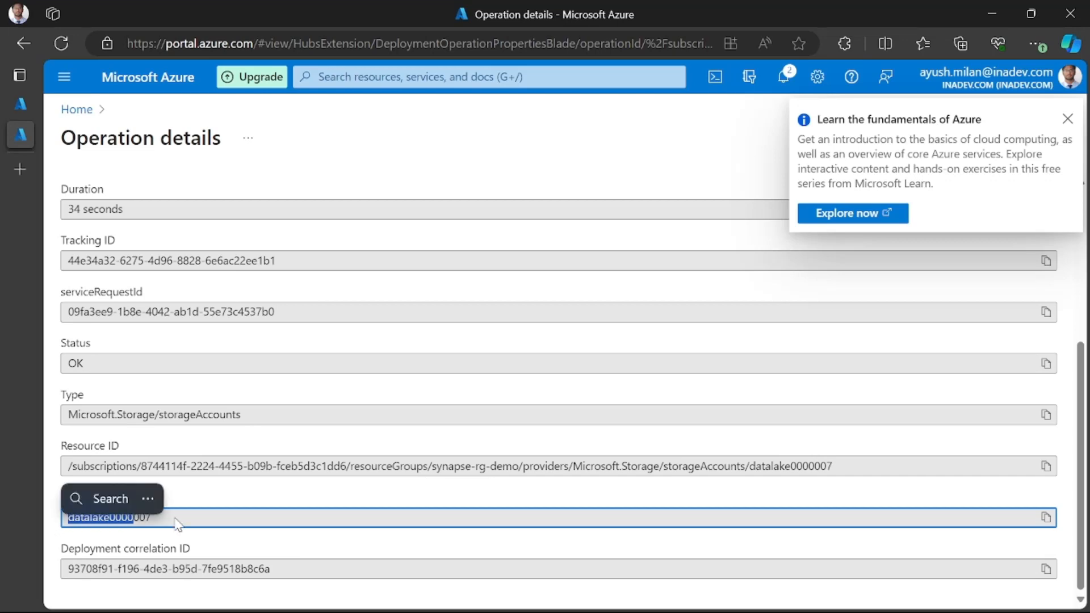
pyautogui.click(202, 499)
pyautogui.scroll(5, 227, 437)
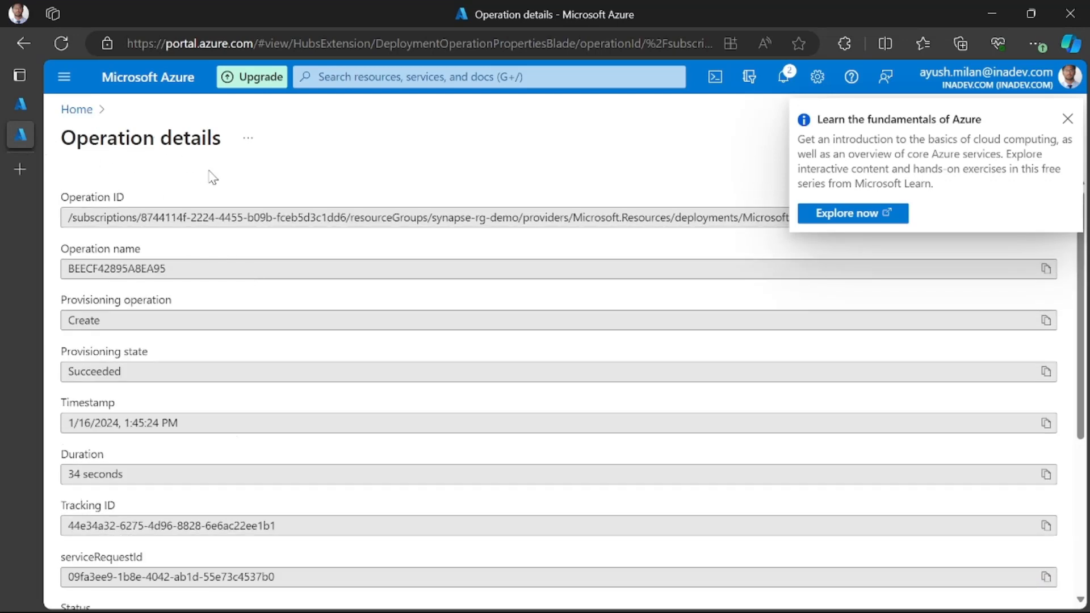
pyautogui.hotkey('ctrl', 'w')
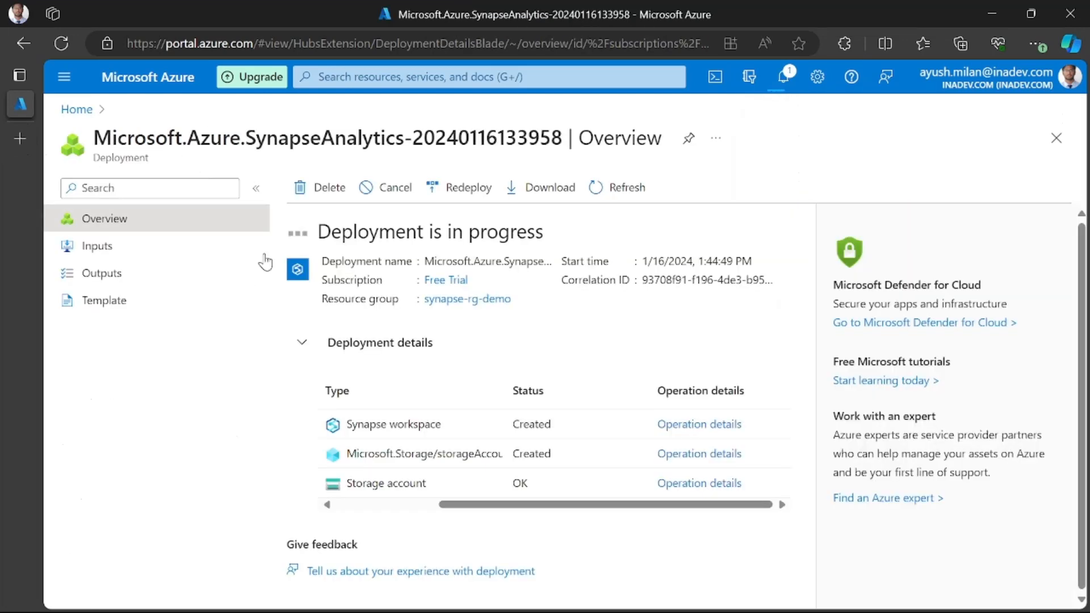
# Refresh the in-progress deployment and examine its resource list, widening the resource column to read the full names
pyautogui.click(631, 187)
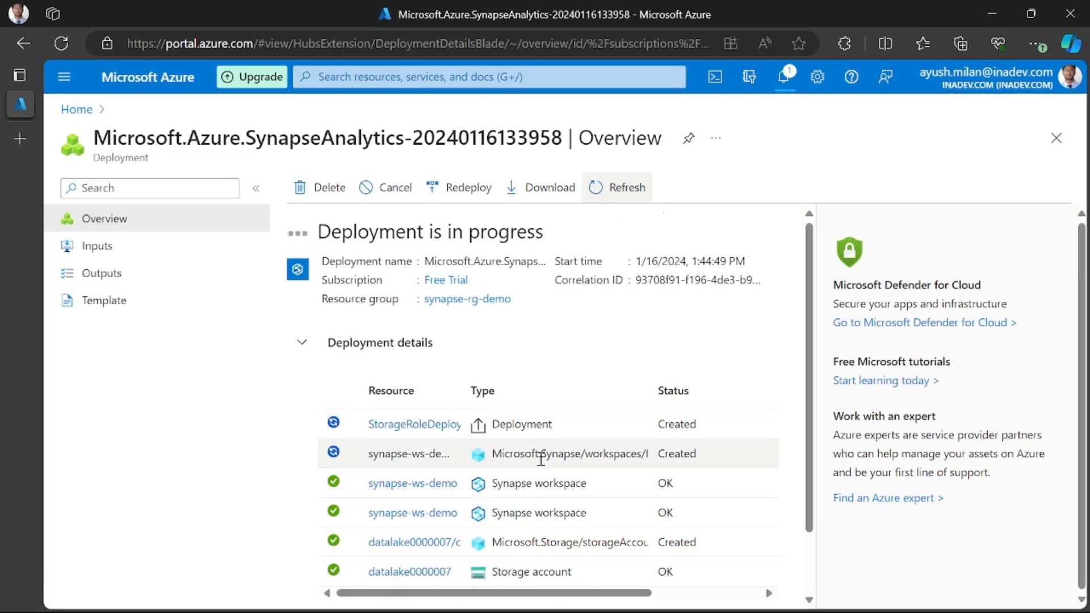
pyautogui.moveTo(461, 396); pyautogui.dragTo(526, 405)
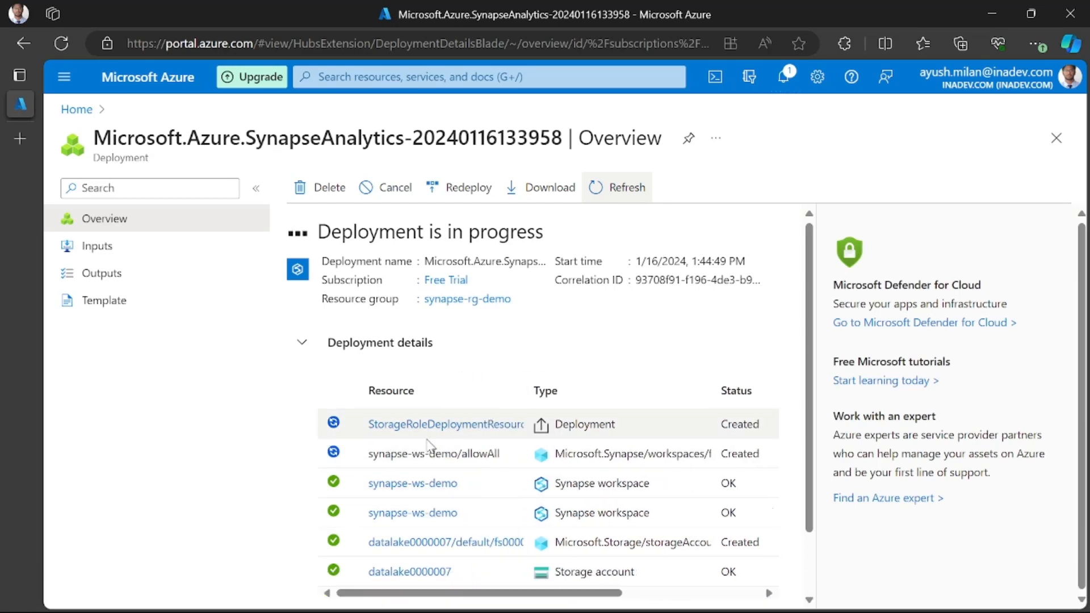
pyautogui.scroll(-2, 507, 454)
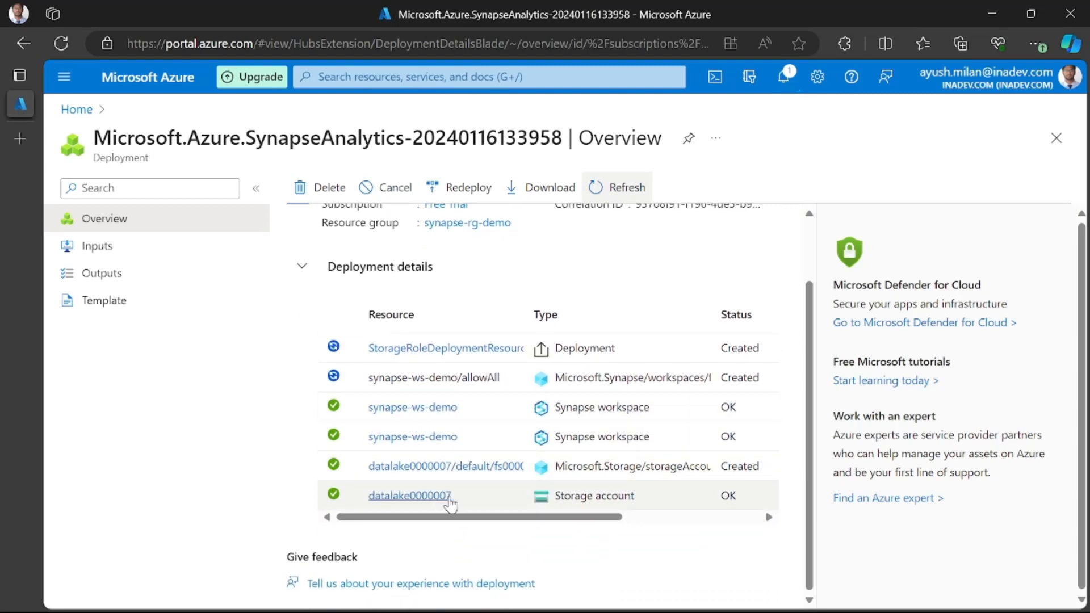
pyautogui.moveTo(527, 316); pyautogui.dragTo(569, 315)
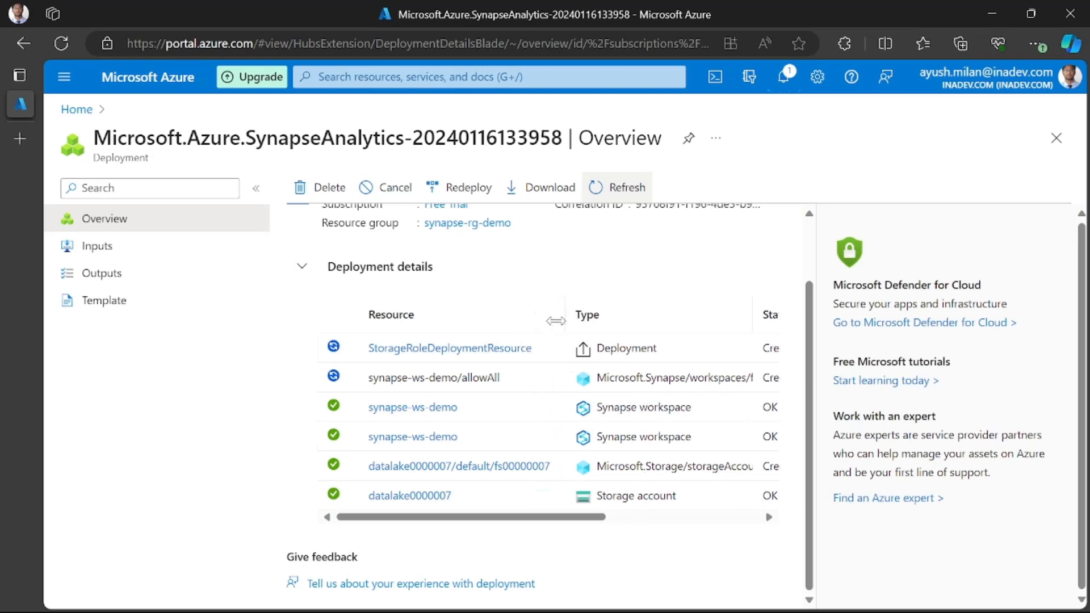
pyautogui.scroll(1, 505, 392)
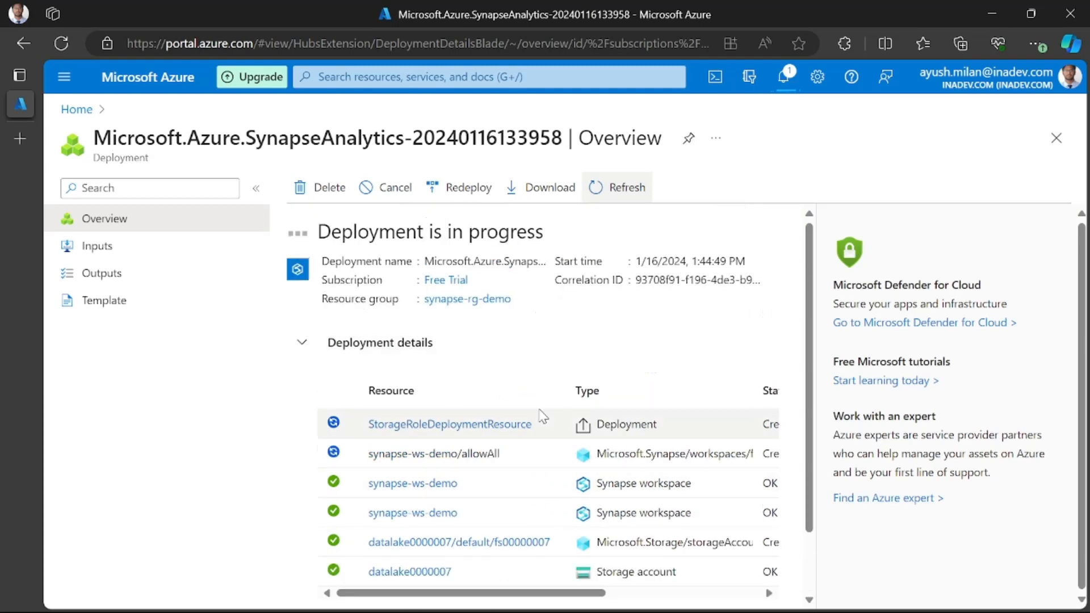
# Refresh the deployment again, expand its deployment details and check the type and status of every resource
pyautogui.click(621, 193)
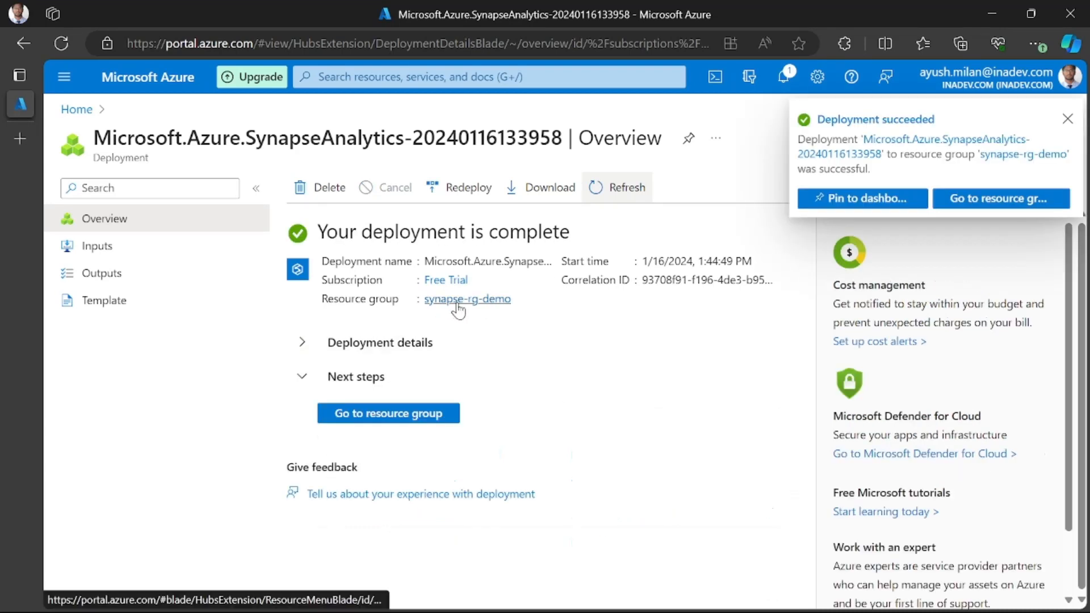
pyautogui.click(335, 343)
pyautogui.scroll(-1, 436, 437)
pyautogui.scroll(-1, 436, 437)
pyautogui.scroll(2, 438, 434)
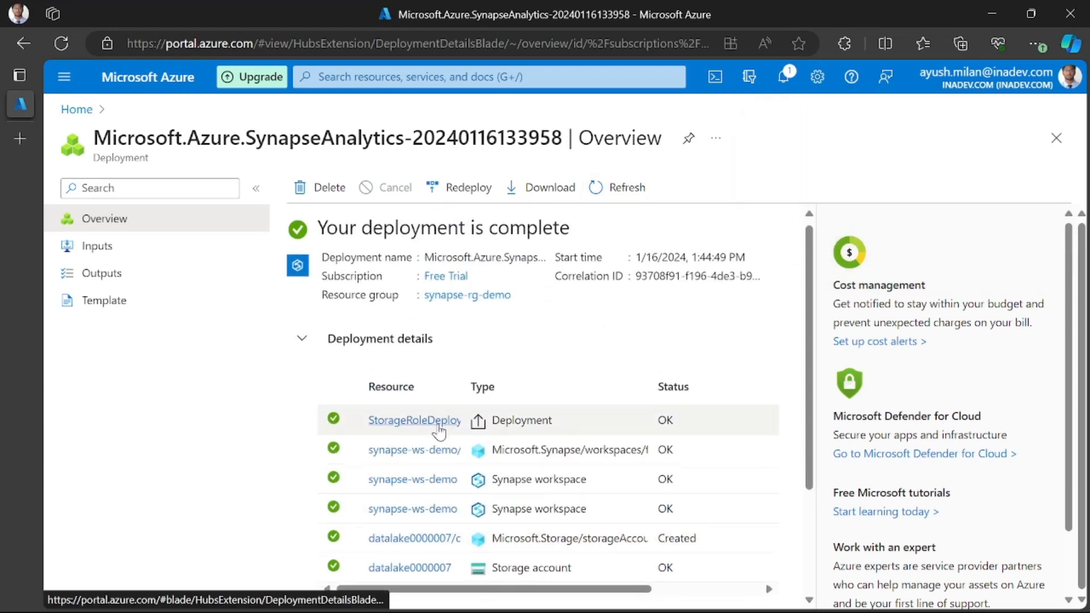
pyautogui.scroll(-2, 440, 431)
pyautogui.scroll(2, 434, 361)
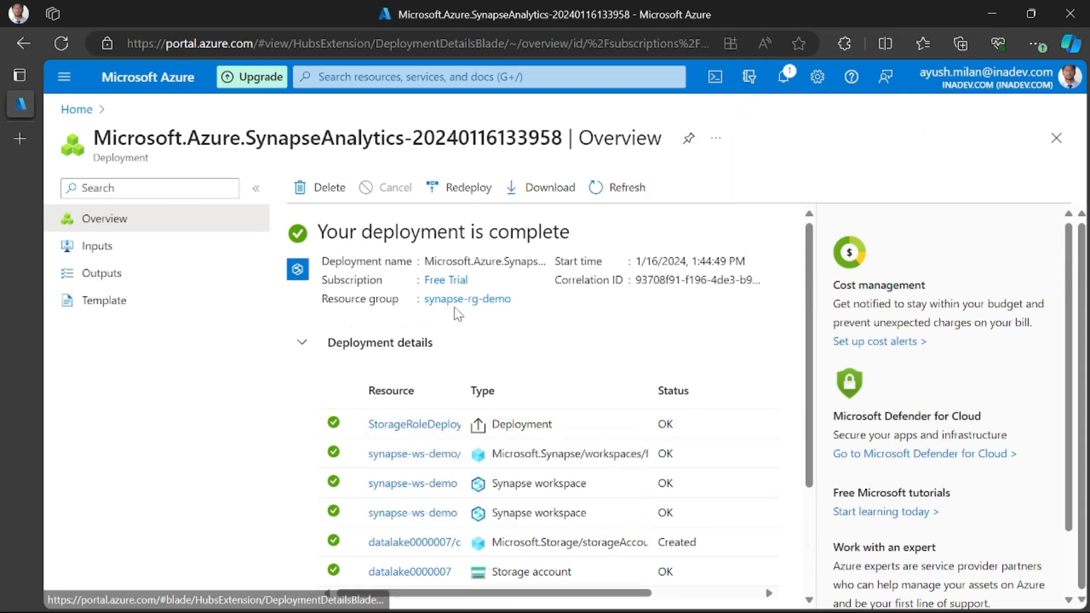
pyautogui.scroll(-1, 464, 322)
pyautogui.scroll(-2, 464, 322)
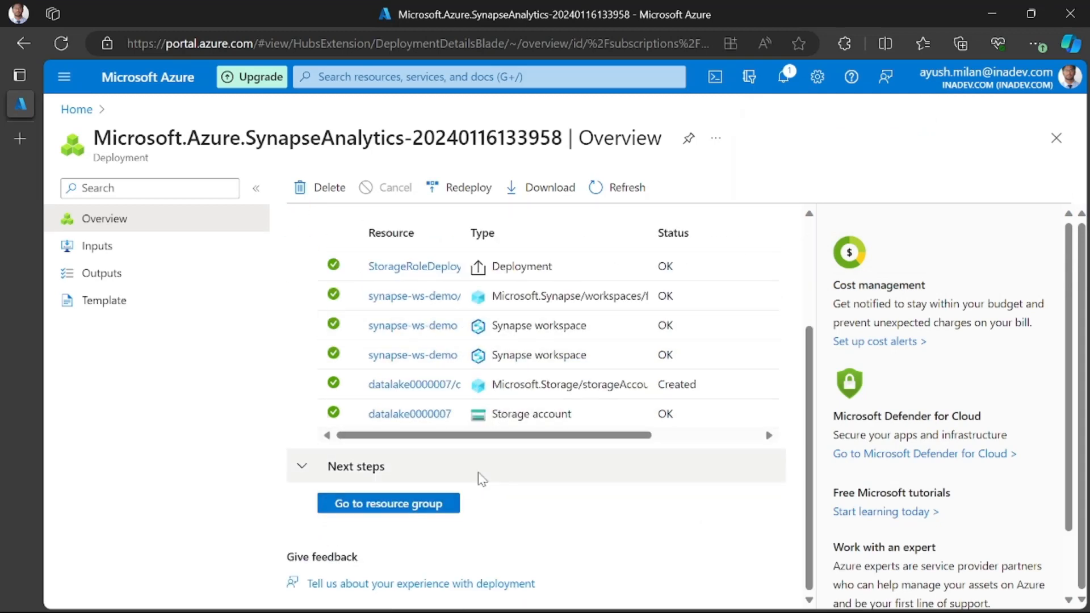
pyautogui.scroll(2, 481, 478)
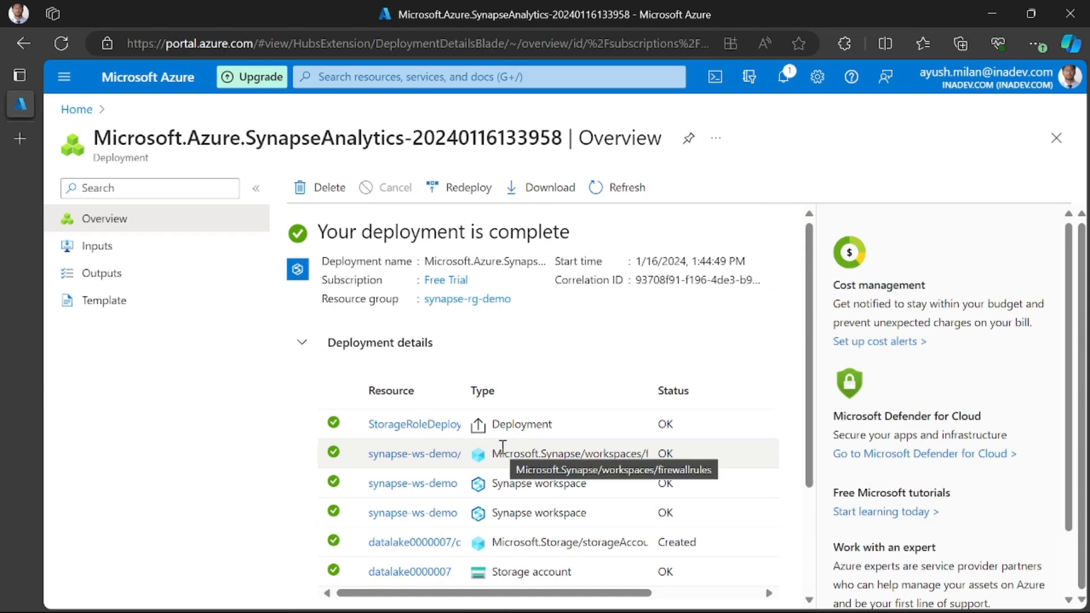
# Go to the synapse-rg-demo resource group and open the synapse-ws-demo Synapse workspace
pyautogui.scroll(-3, 453, 423)
pyautogui.click(382, 503)
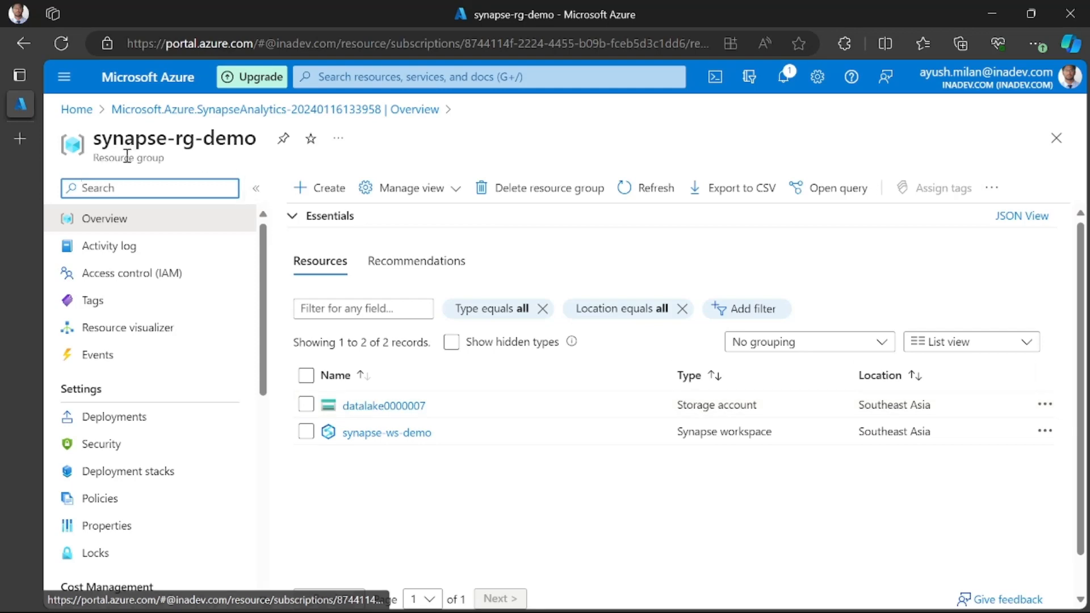
pyautogui.click(384, 435)
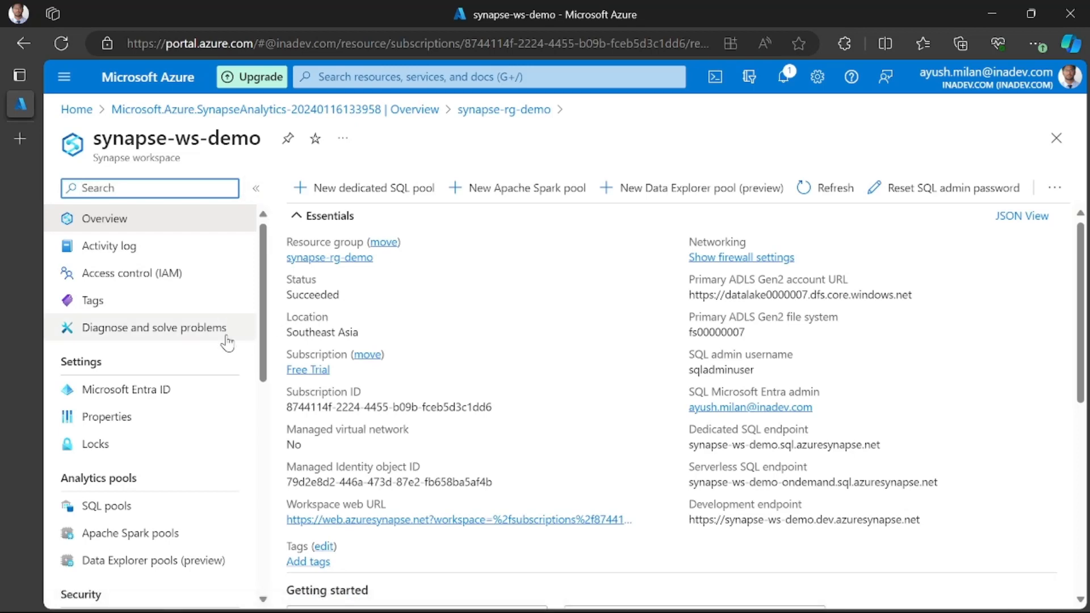
# Open Synapse Studio for the workspace in a separate browser tab and switch to it
pyautogui.scroll(-5, 399, 405)
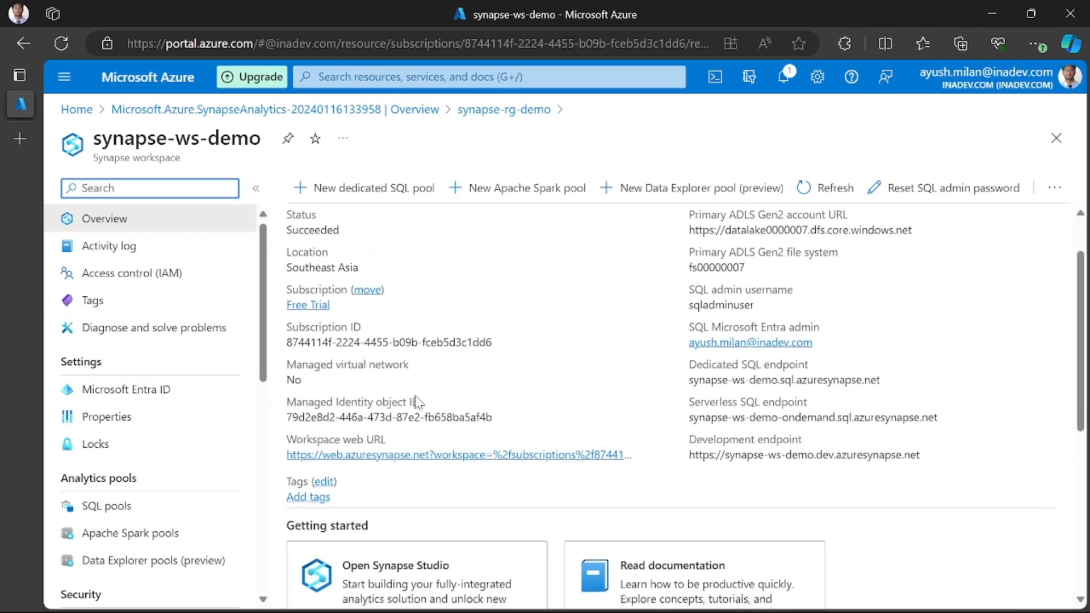
pyautogui.scroll(1, 418, 400)
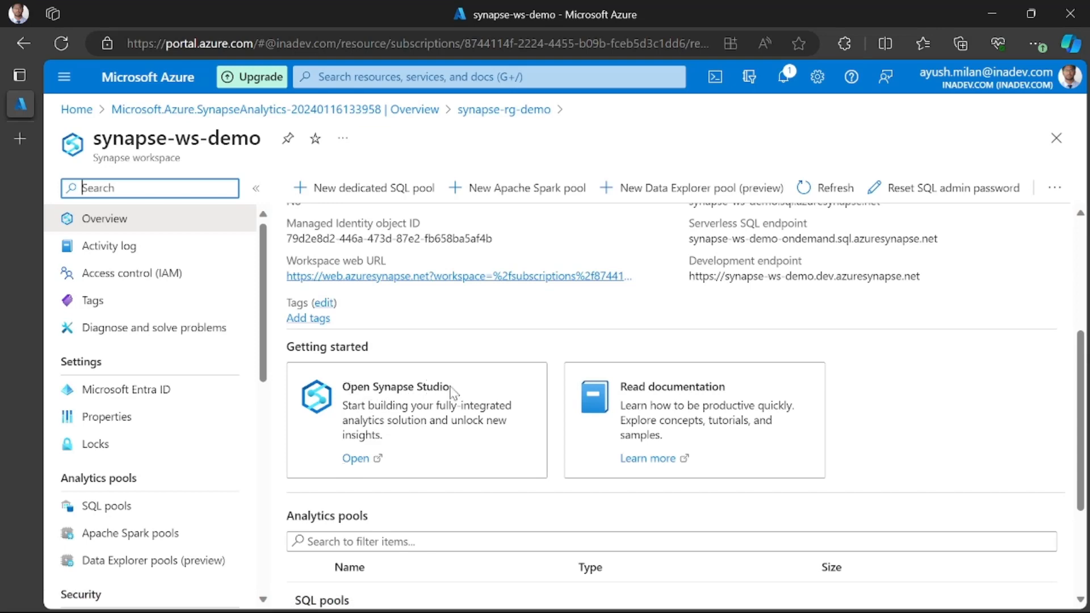
pyautogui.rightClick(355, 459)
pyautogui.click(445, 216)
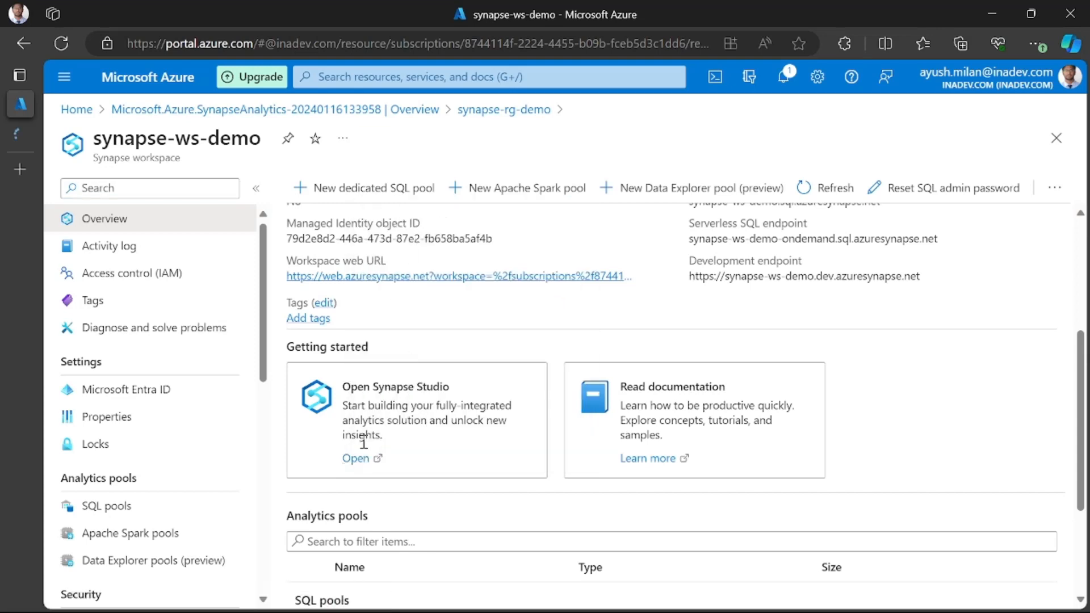
pyautogui.click(21, 137)
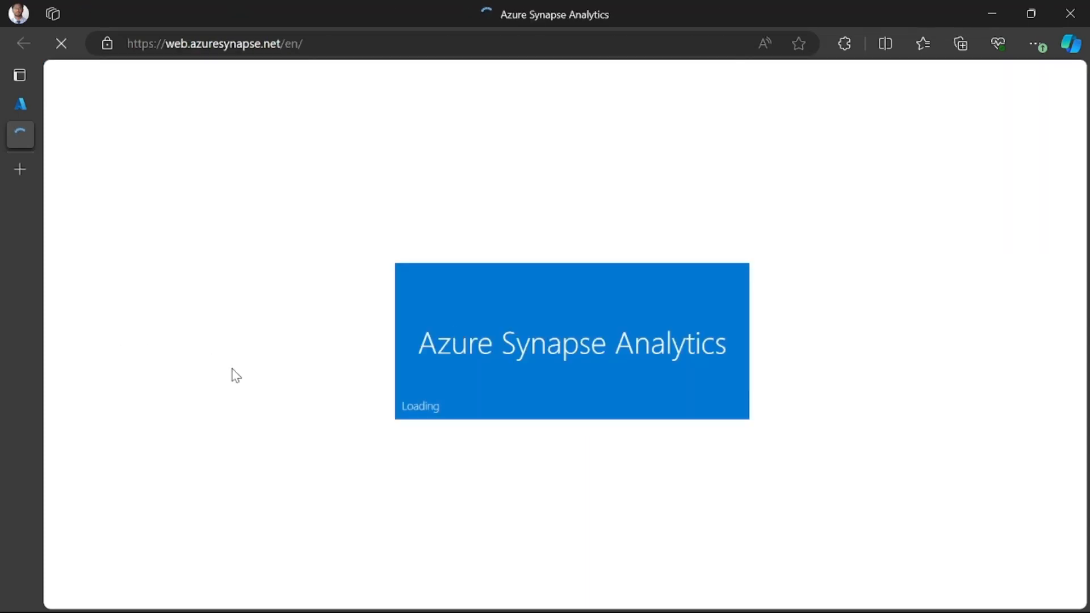
# Return to the workspace's portal overview to look over its essentials, and switch back to Synapse Studio
pyautogui.click(32, 111)
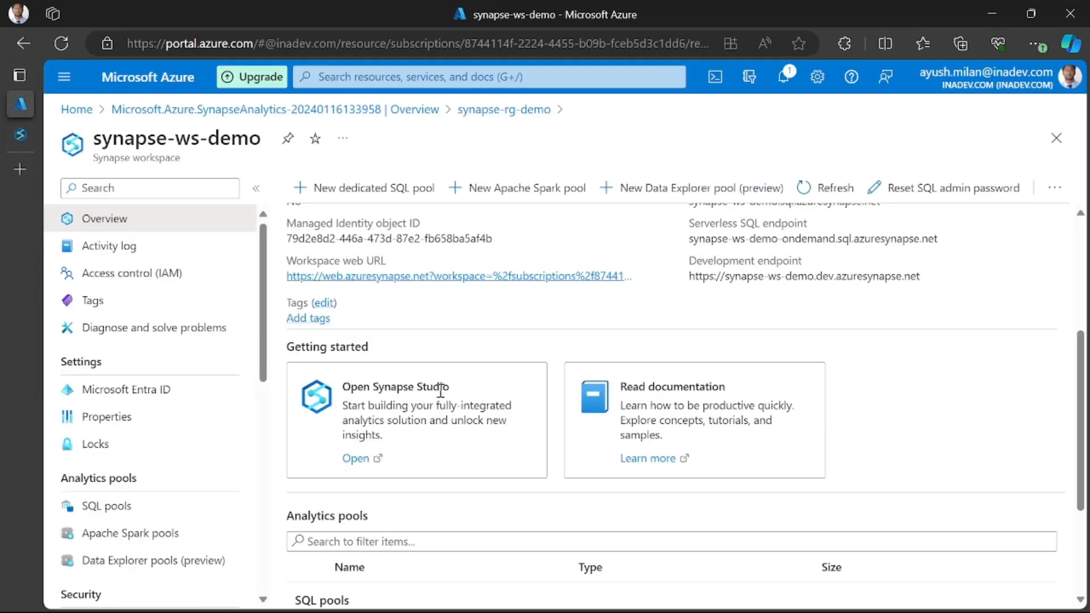
pyautogui.scroll(4, 493, 349)
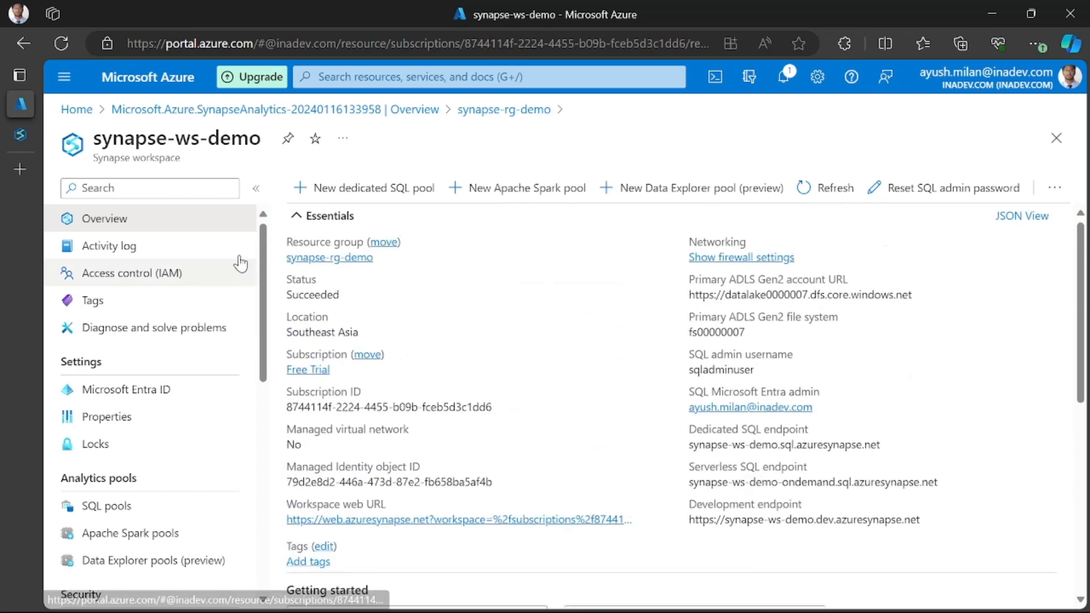
pyautogui.click(8, 136)
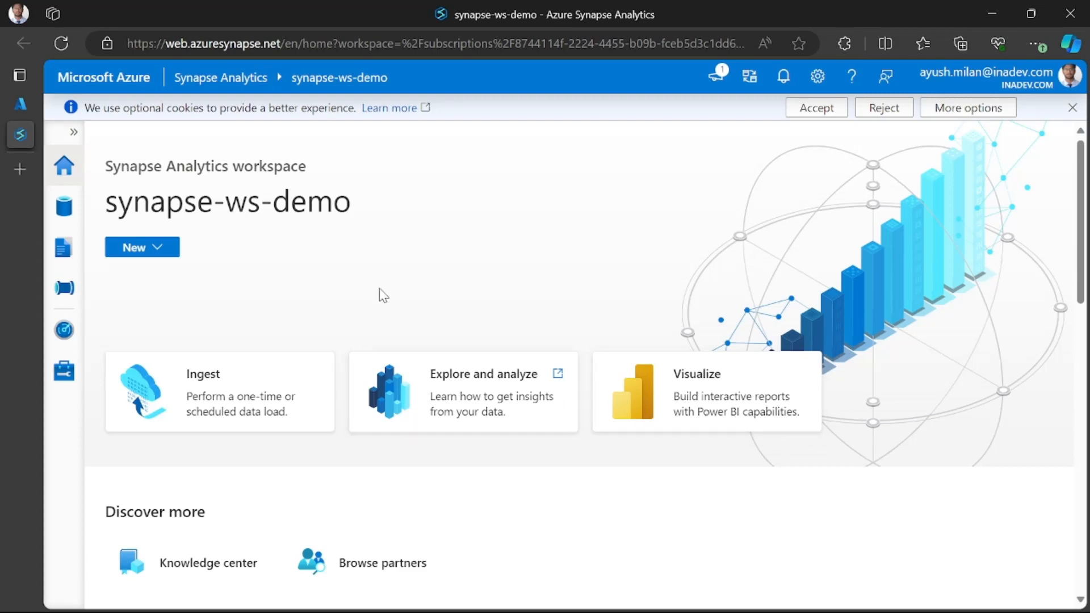
# Expand Synapse Studio's navigation labels and examine the home page's task cards, Discover more and Recent resources sections
pyautogui.click(73, 134)
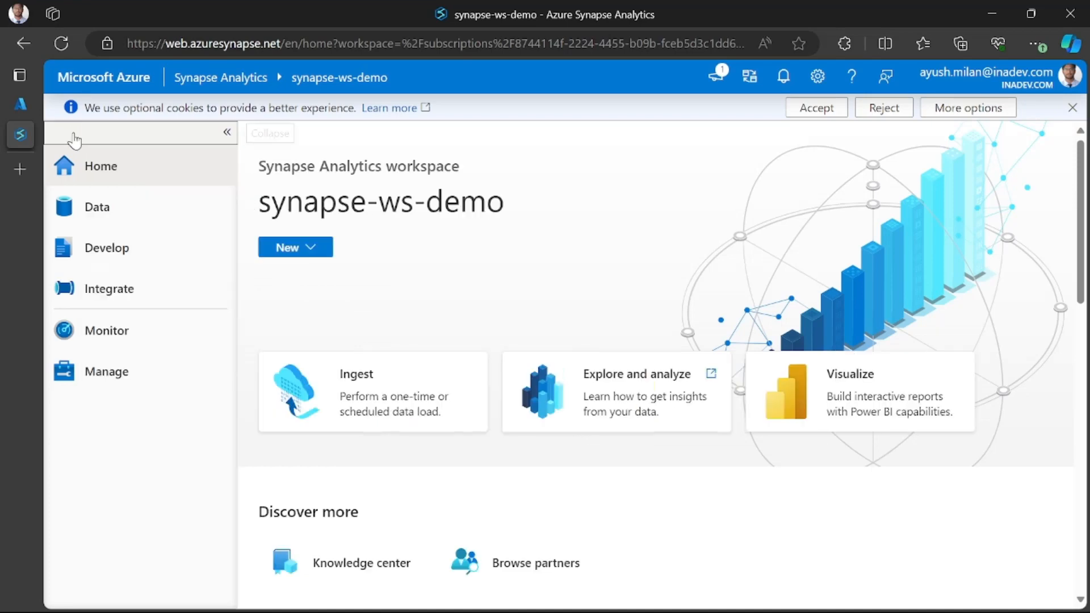
pyautogui.click(229, 134)
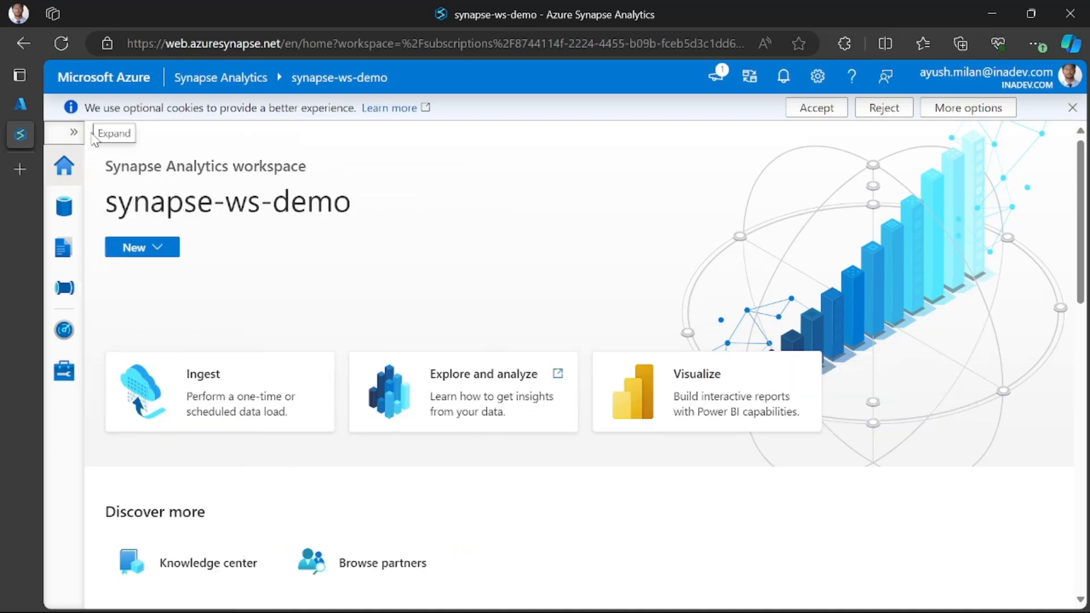
pyautogui.click(74, 134)
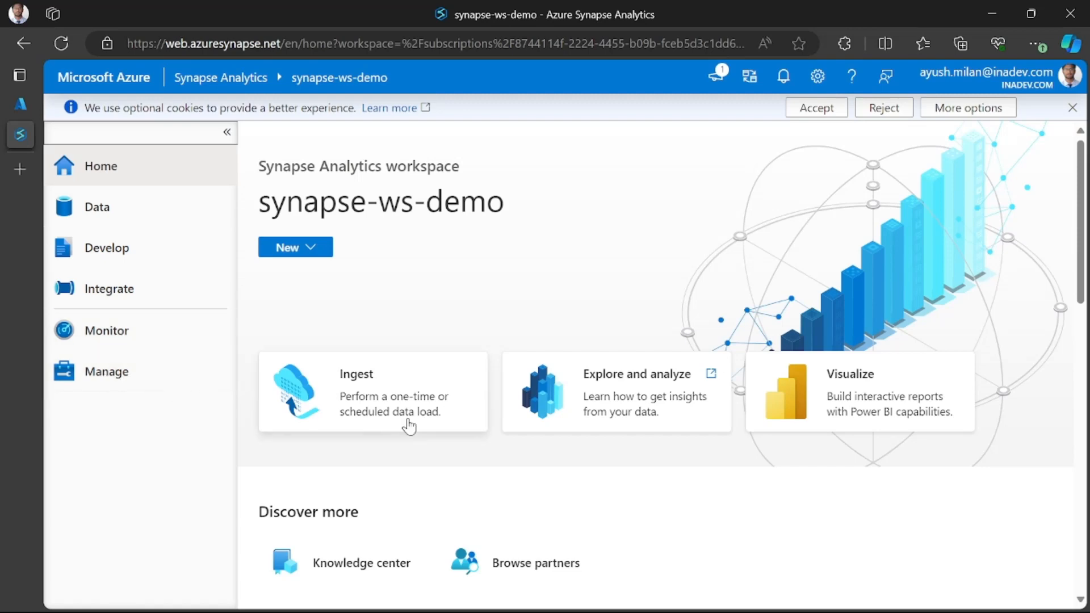
pyautogui.scroll(-5, 409, 425)
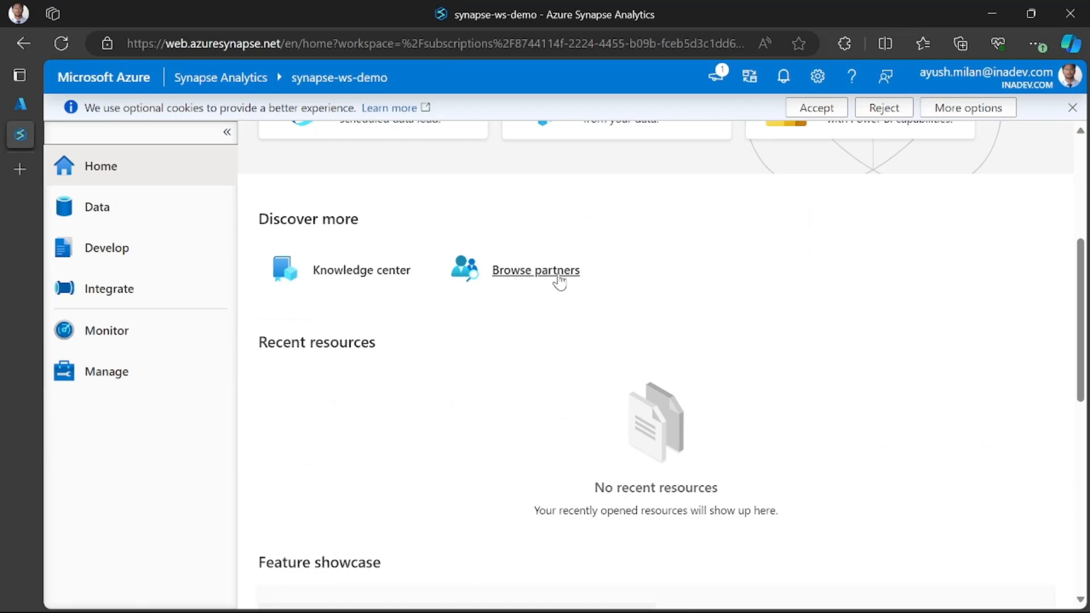
pyautogui.scroll(2, 559, 282)
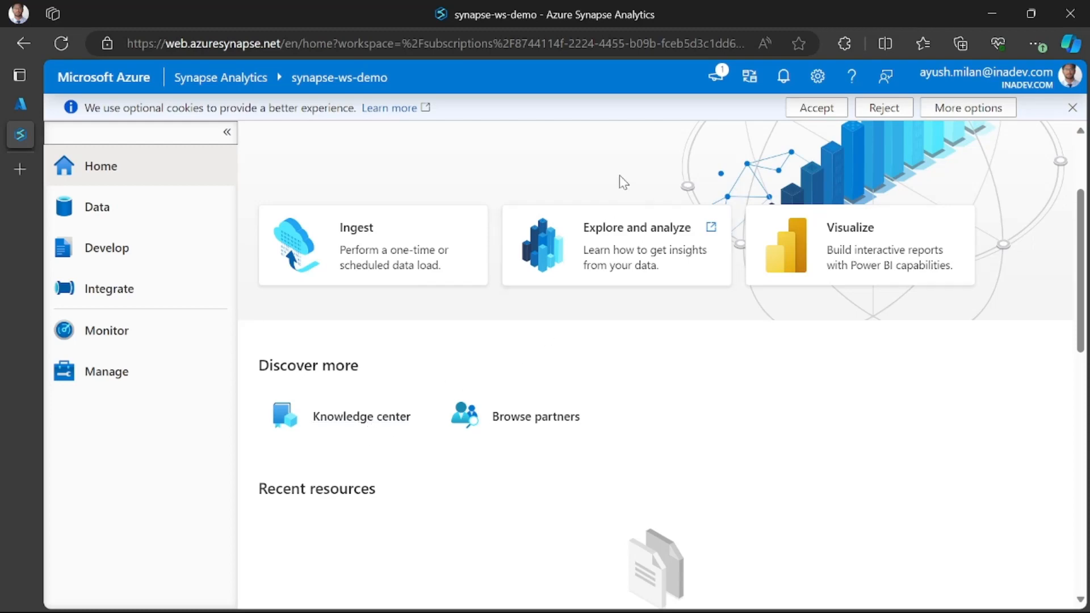
pyautogui.scroll(2, 606, 210)
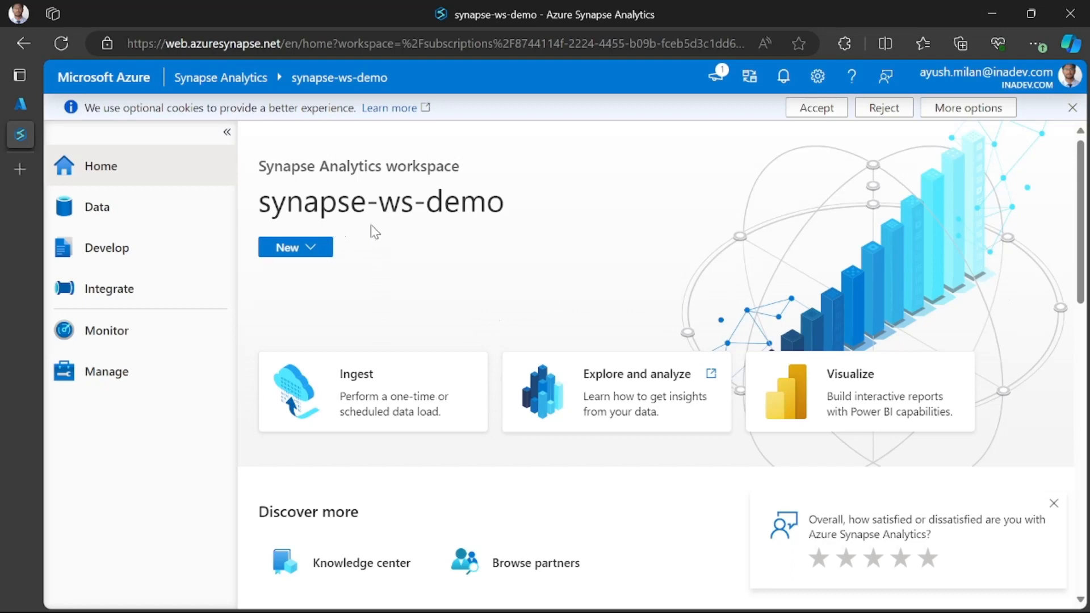
pyautogui.moveTo(285, 203); pyautogui.dragTo(504, 205)
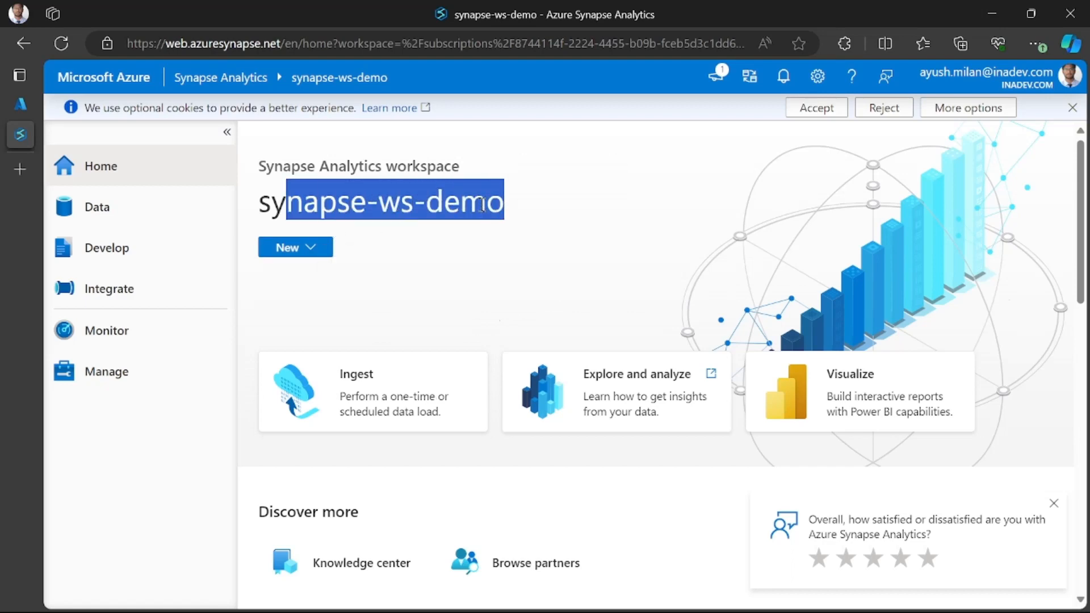
pyautogui.doubleClick(482, 204)
pyautogui.click(385, 211)
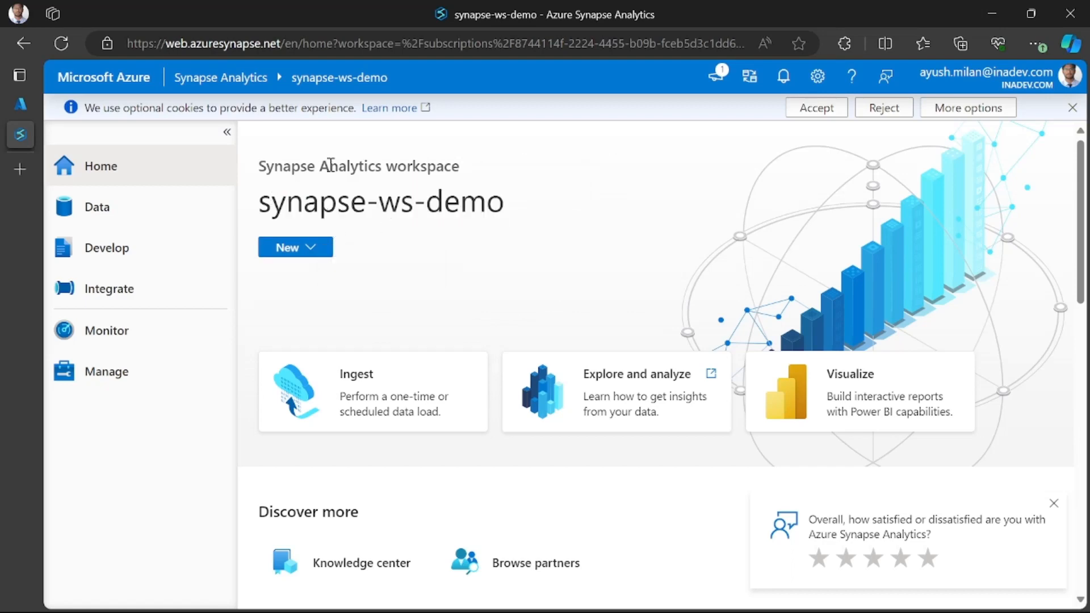
pyautogui.moveTo(286, 203); pyautogui.dragTo(486, 205)
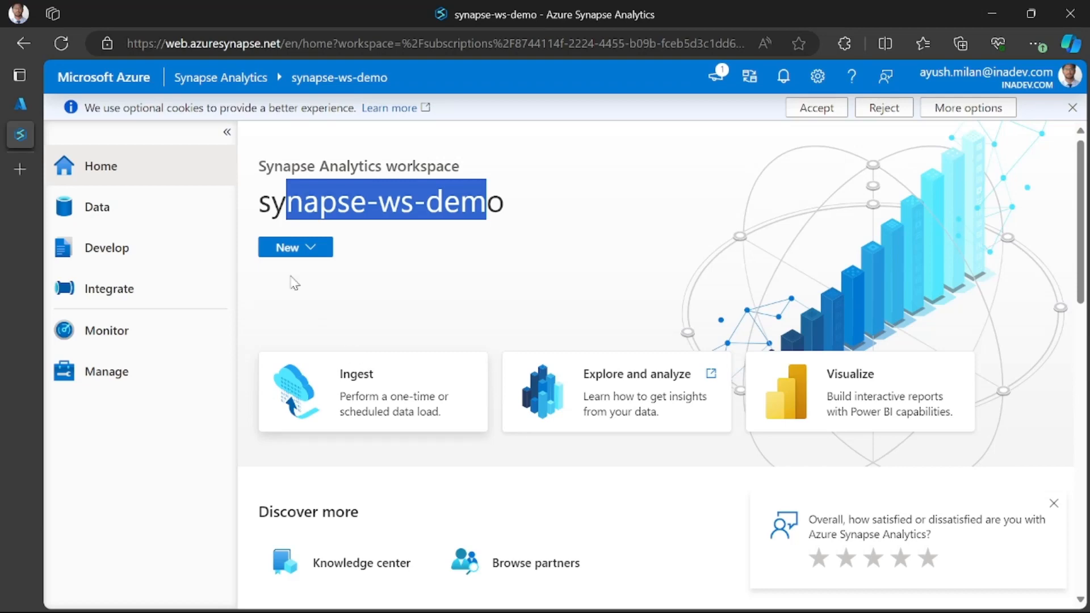
# Open the Copy Data tool for ingesting data, dismiss the satisfaction survey, and use the Built-in copy task type
pyautogui.click(356, 379)
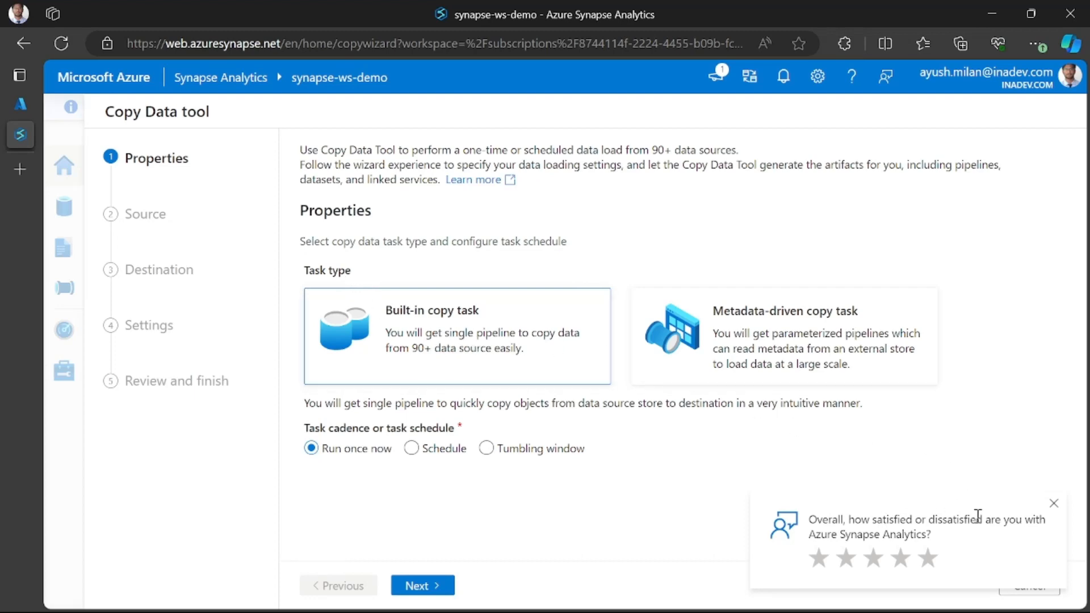
pyautogui.click(1054, 503)
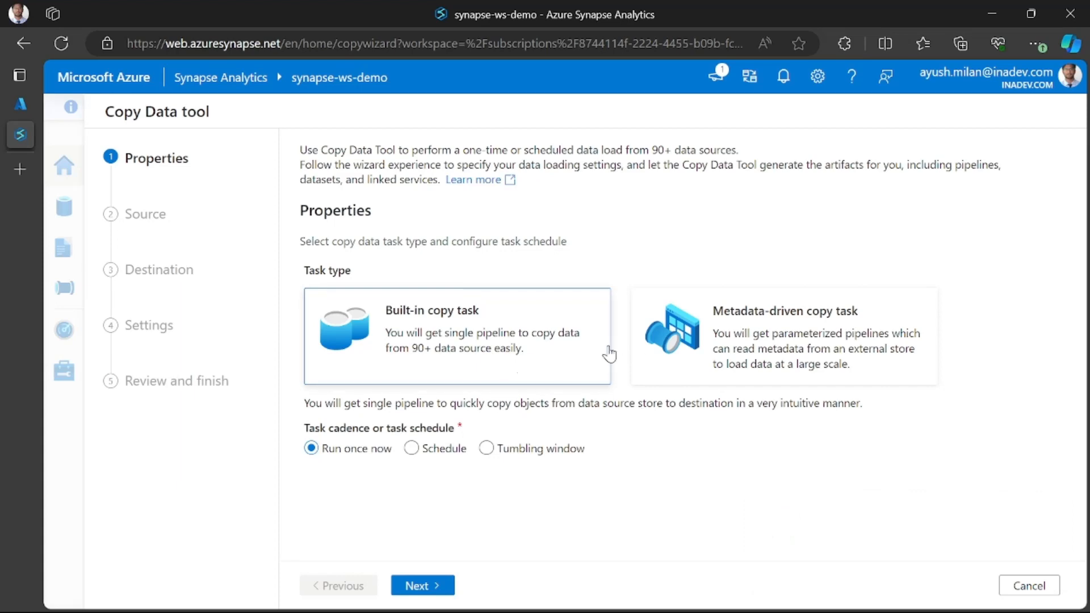
pyautogui.click(693, 364)
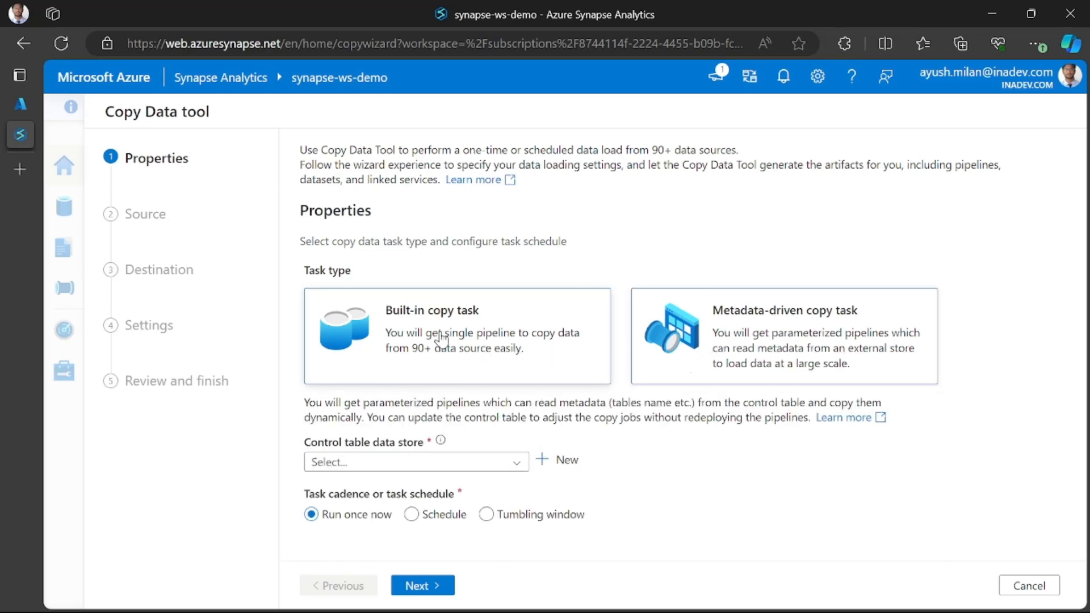
pyautogui.click(460, 319)
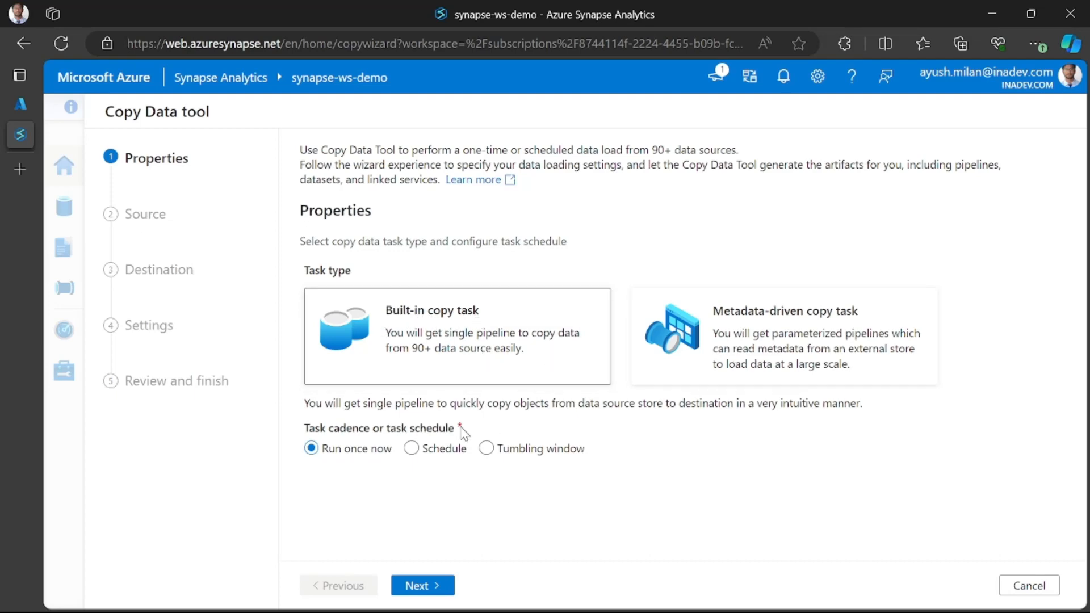
# Examine the Schedule cadence's start date, recurrence and end date settings for the built-in copy task
pyautogui.moveTo(310, 429); pyautogui.dragTo(451, 449)
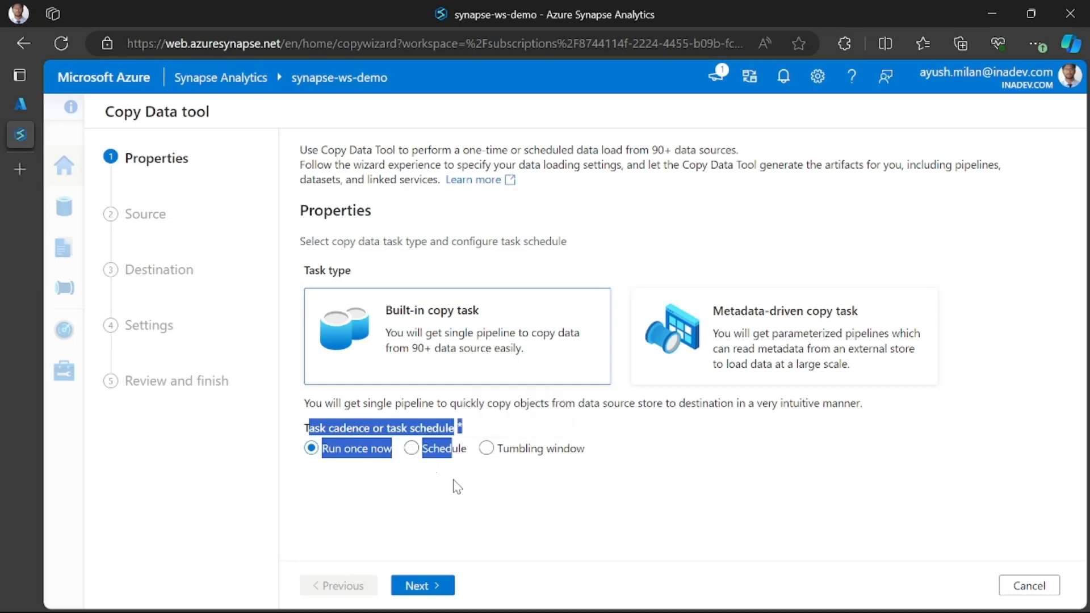
pyautogui.click(382, 454)
pyautogui.click(404, 451)
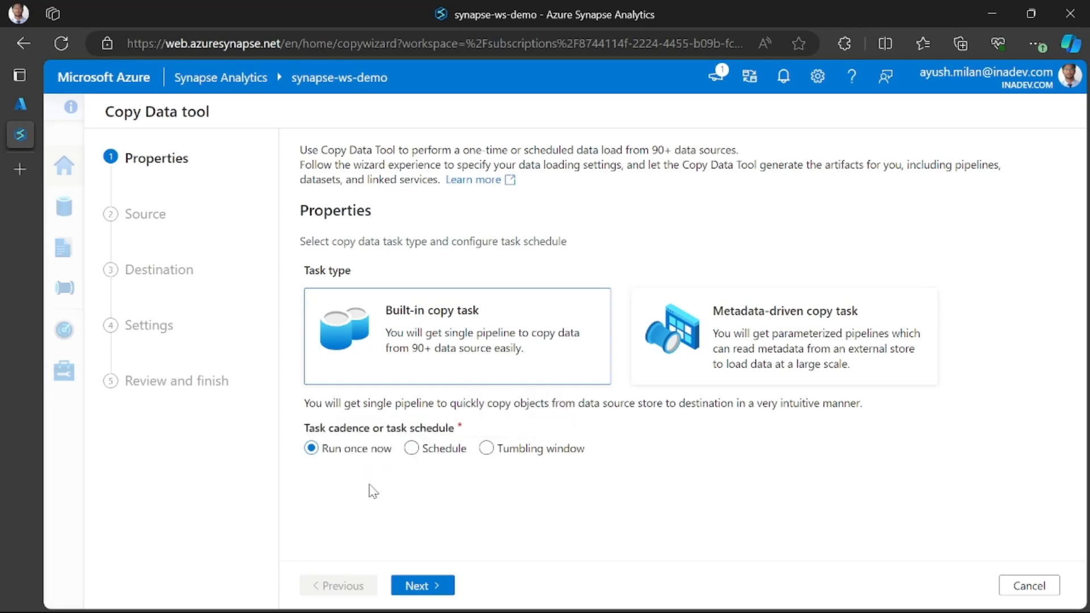
pyautogui.click(411, 452)
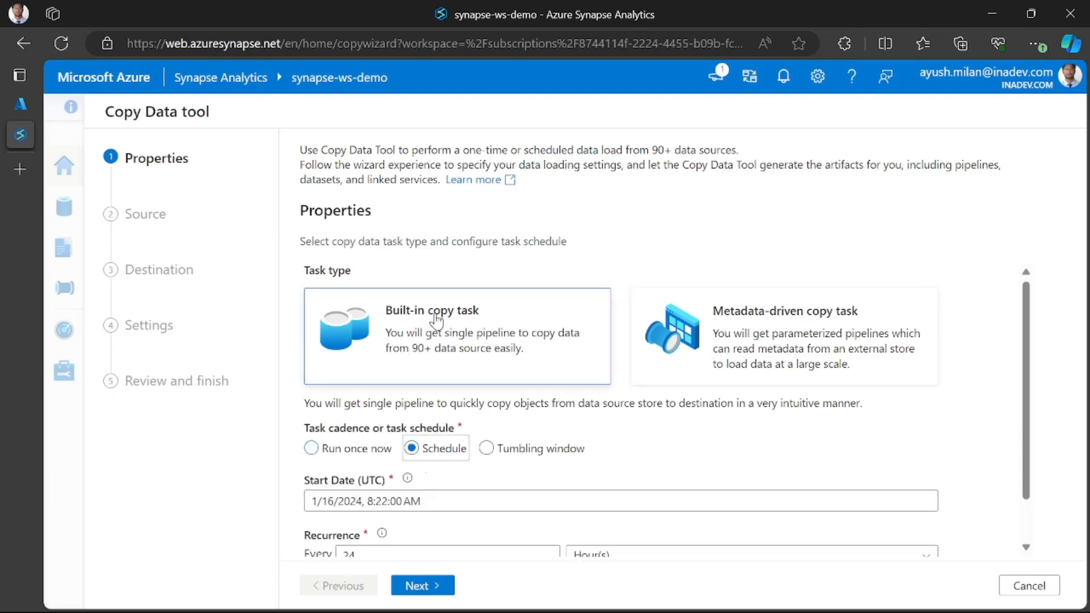
pyautogui.scroll(-1, 382, 377)
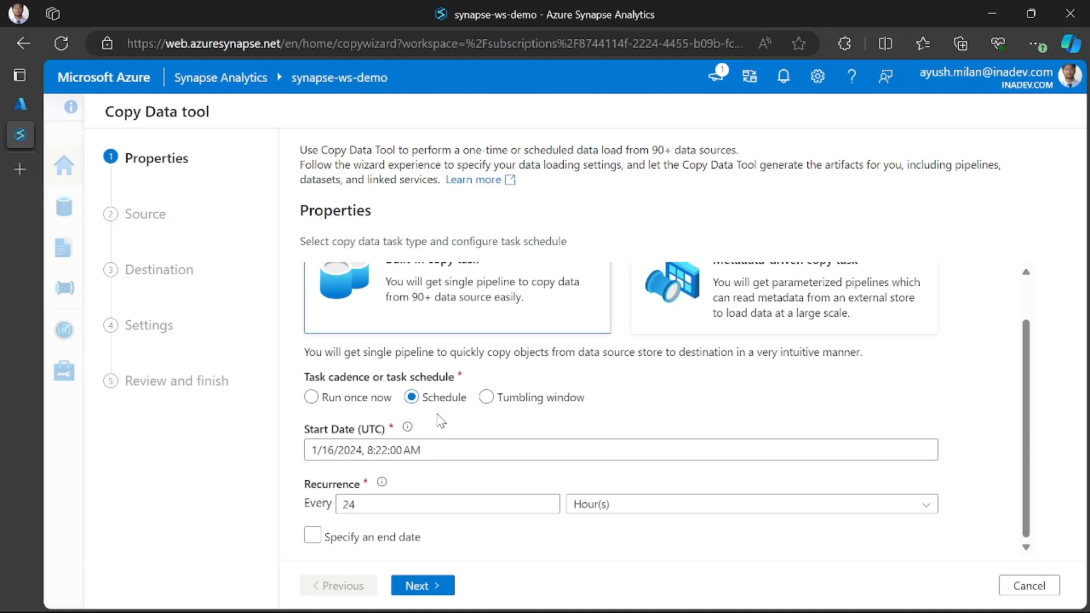
pyautogui.scroll(1, 439, 348)
pyautogui.scroll(-1, 434, 352)
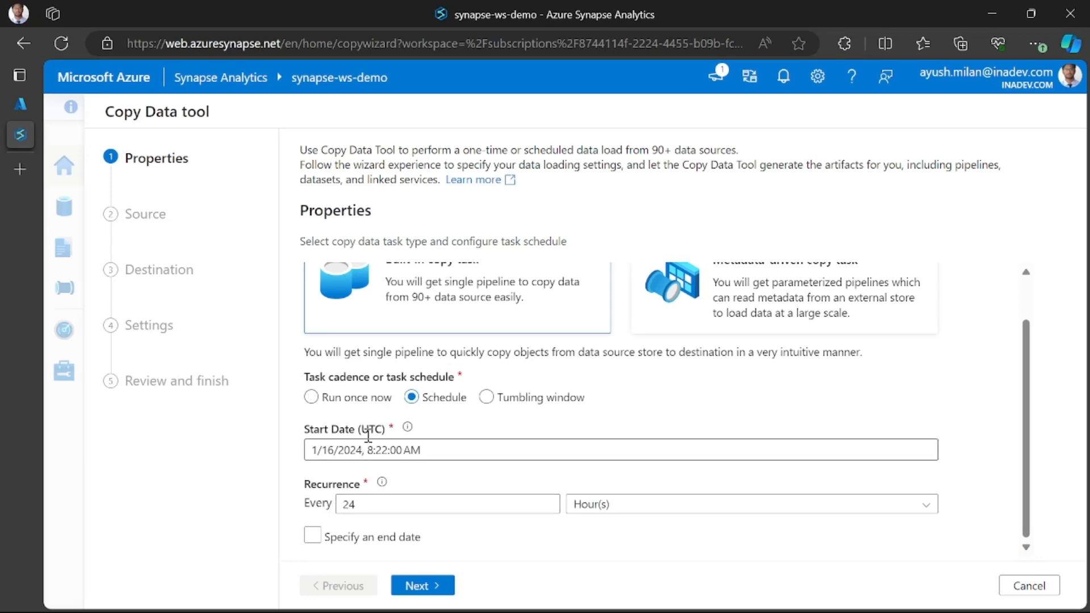
pyautogui.scroll(2, 397, 363)
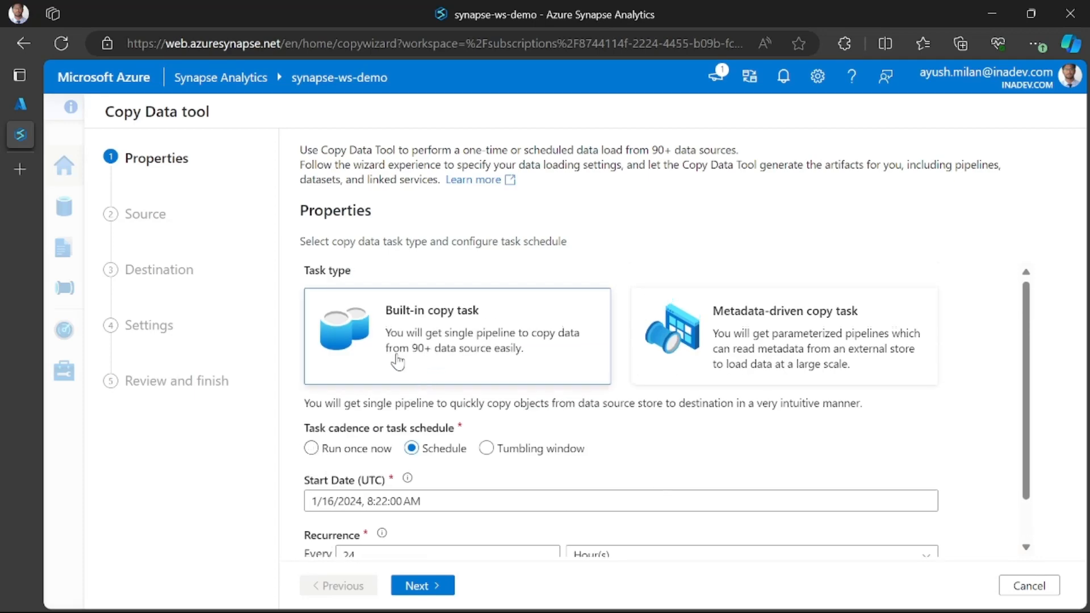
# Set the task cadence to Run once now and continue to the source data store settings
pyautogui.click(311, 448)
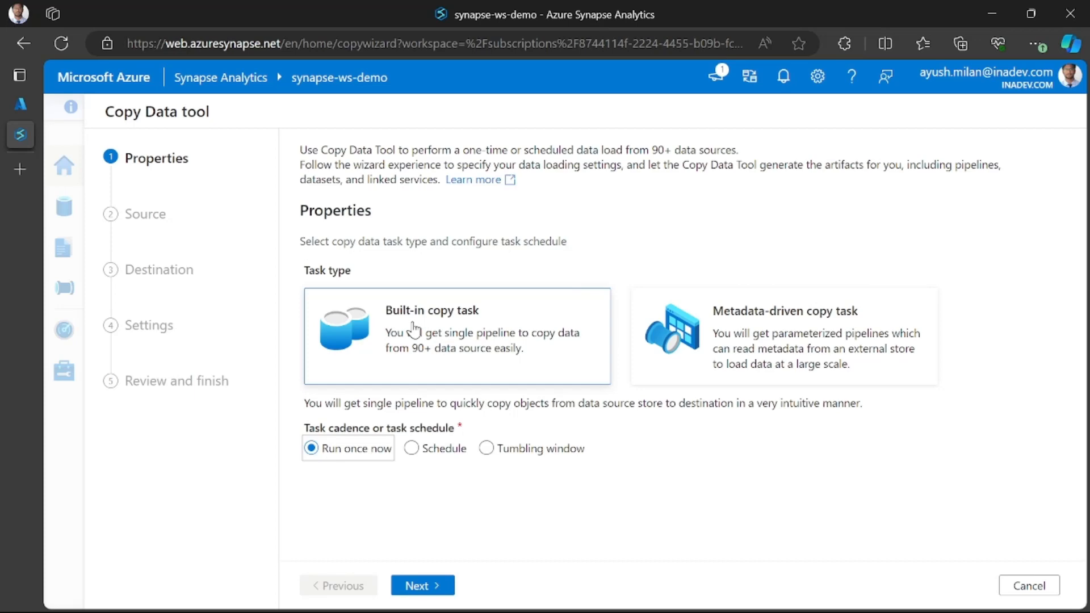
pyautogui.click(535, 490)
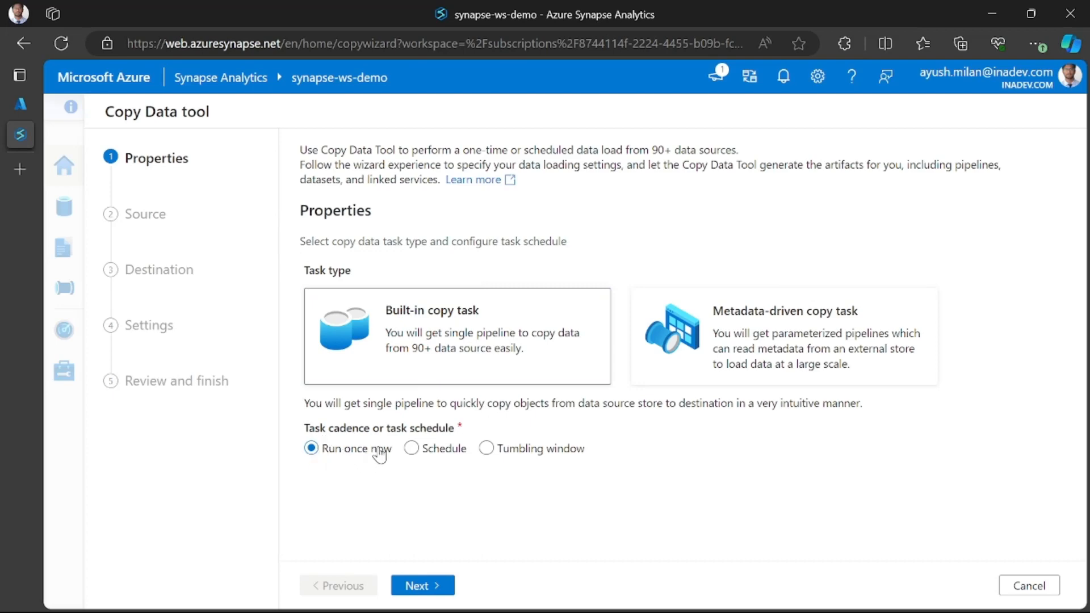
pyautogui.click(427, 587)
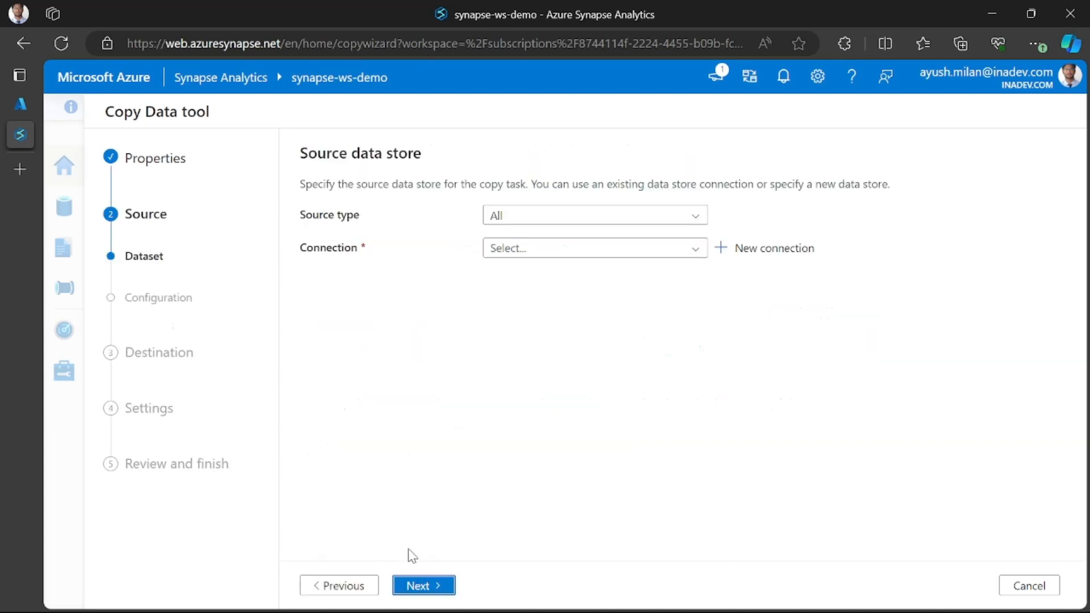
# Examine the available source types, from Azure and databases to file, NoSQL, and services and apps connectors, leaving the source type at All
pyautogui.click(590, 222)
pyautogui.scroll(-5, 571, 369)
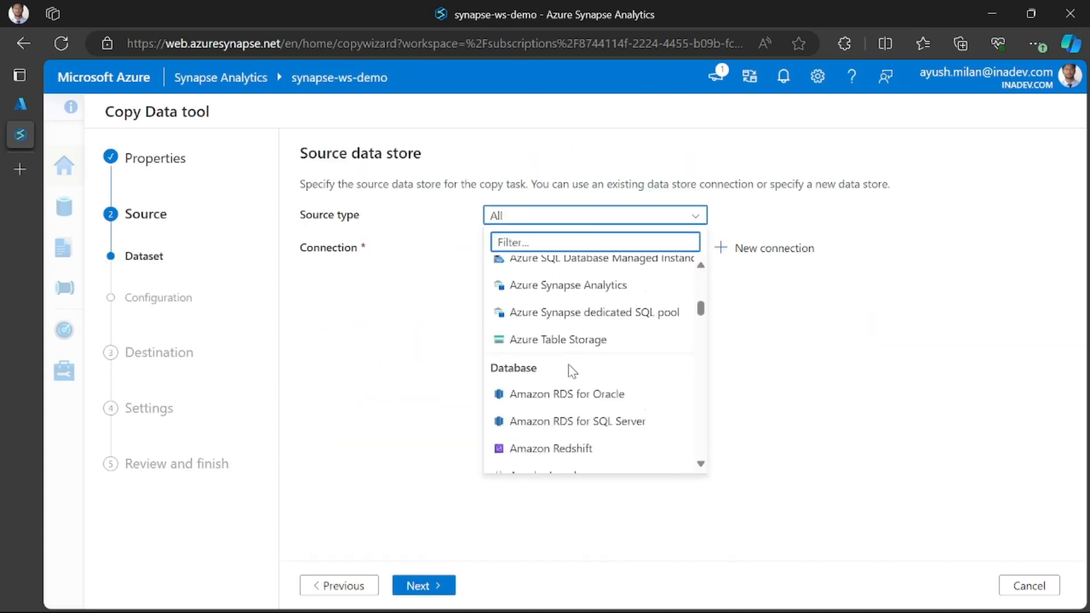
pyautogui.scroll(-10, 573, 370)
pyautogui.scroll(-3, 569, 373)
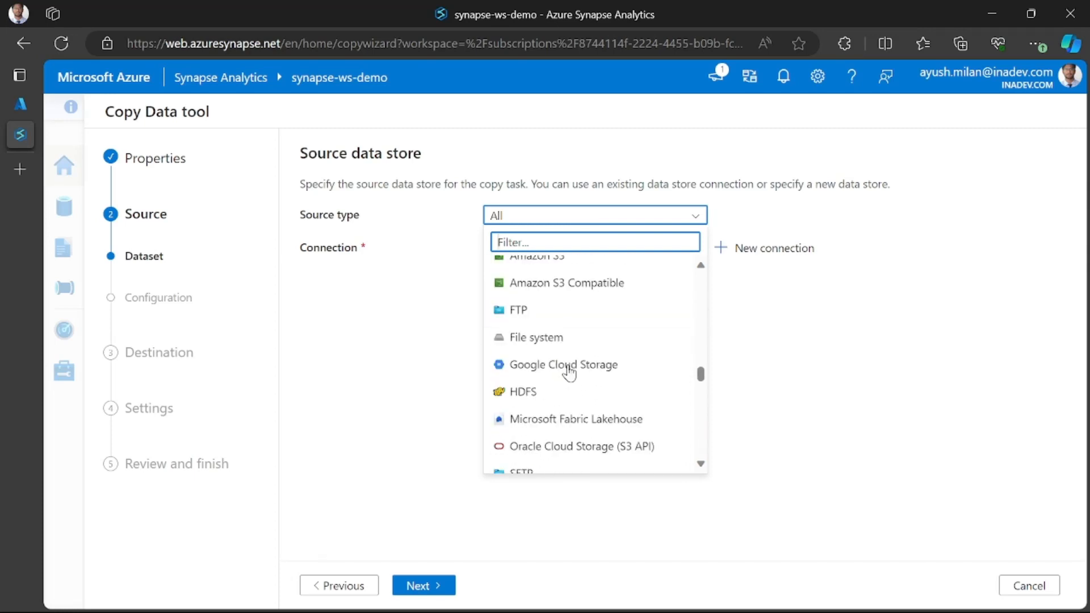
pyautogui.scroll(3, 569, 373)
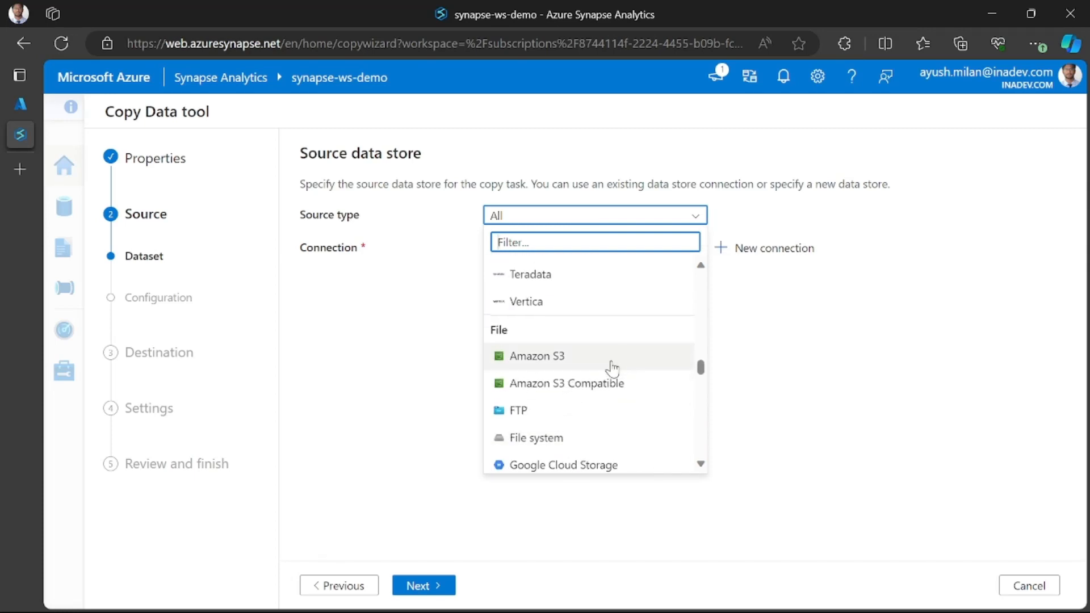
pyautogui.moveTo(702, 369)
pyautogui.mouseDown()
pyautogui.moveTo(702, 360)
pyautogui.moveTo(704, 411)
pyautogui.moveTo(710, 329)
pyautogui.moveTo(736, 287)
pyautogui.moveTo(717, 377)
pyautogui.mouseUp()
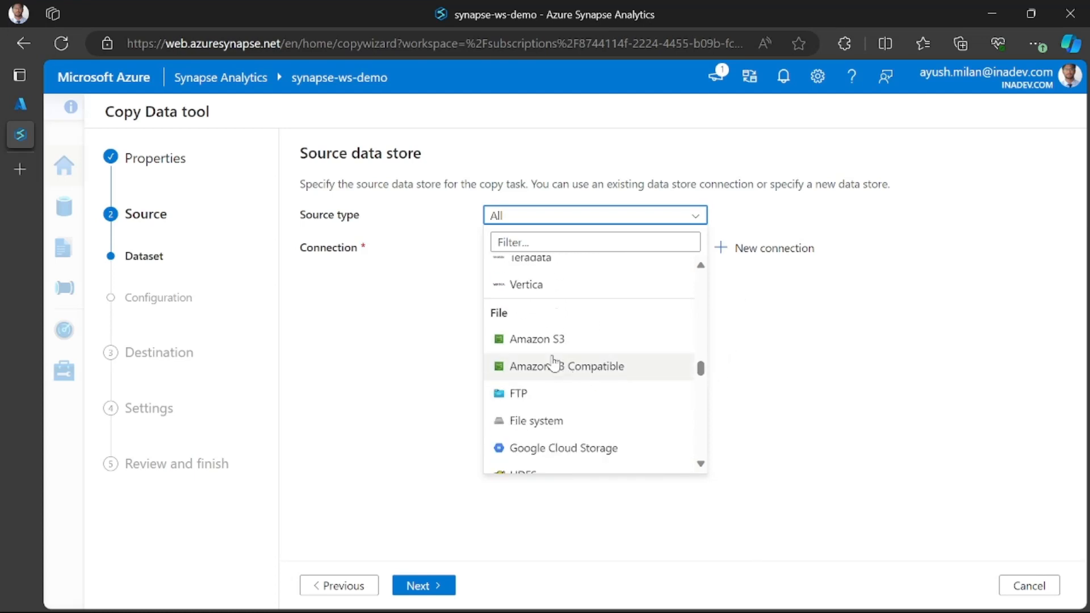
pyautogui.scroll(-1, 553, 391)
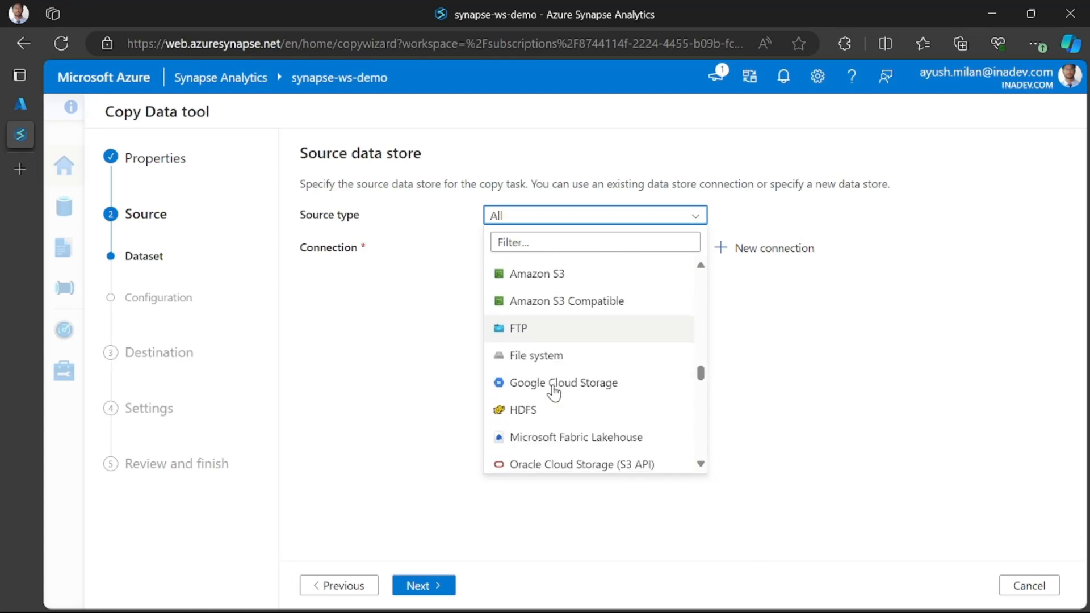
pyautogui.scroll(-3, 553, 390)
pyautogui.scroll(-3, 596, 396)
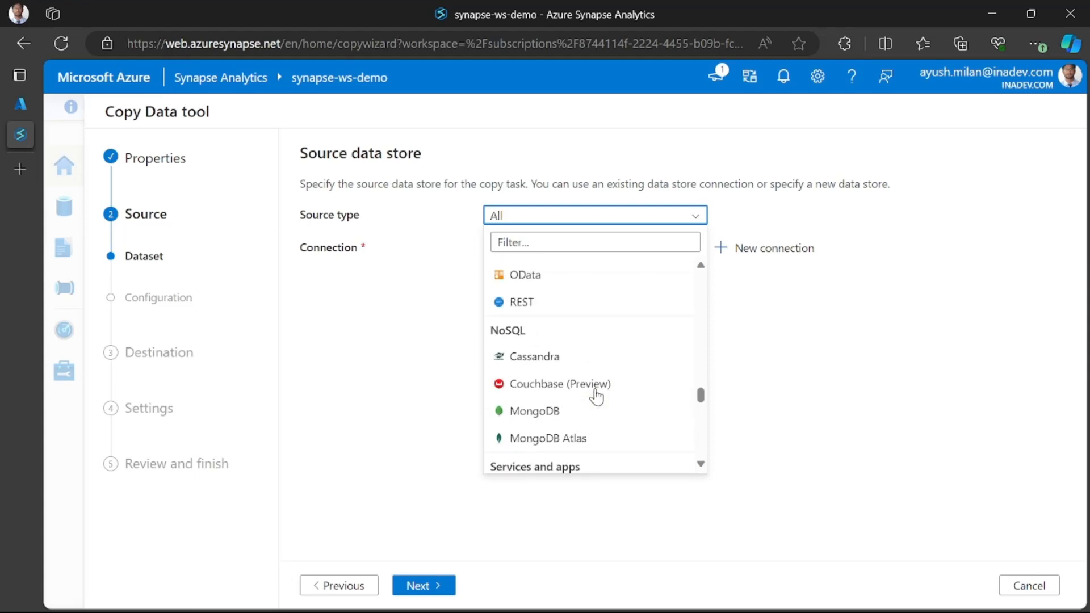
pyautogui.scroll(-3, 591, 392)
pyautogui.scroll(2, 564, 382)
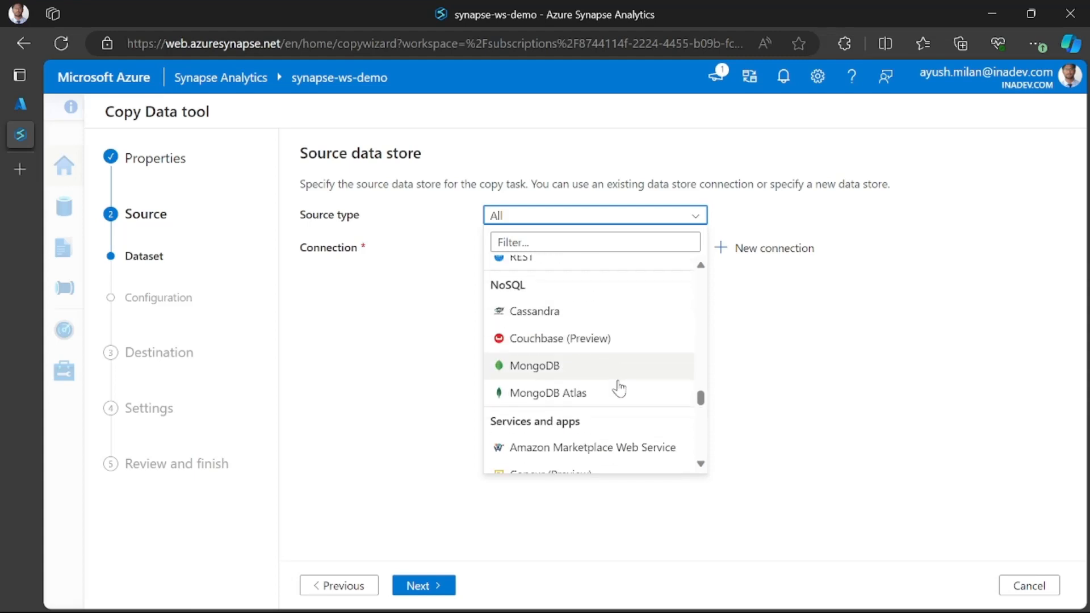
pyautogui.scroll(-2, 619, 388)
pyautogui.scroll(-4, 571, 400)
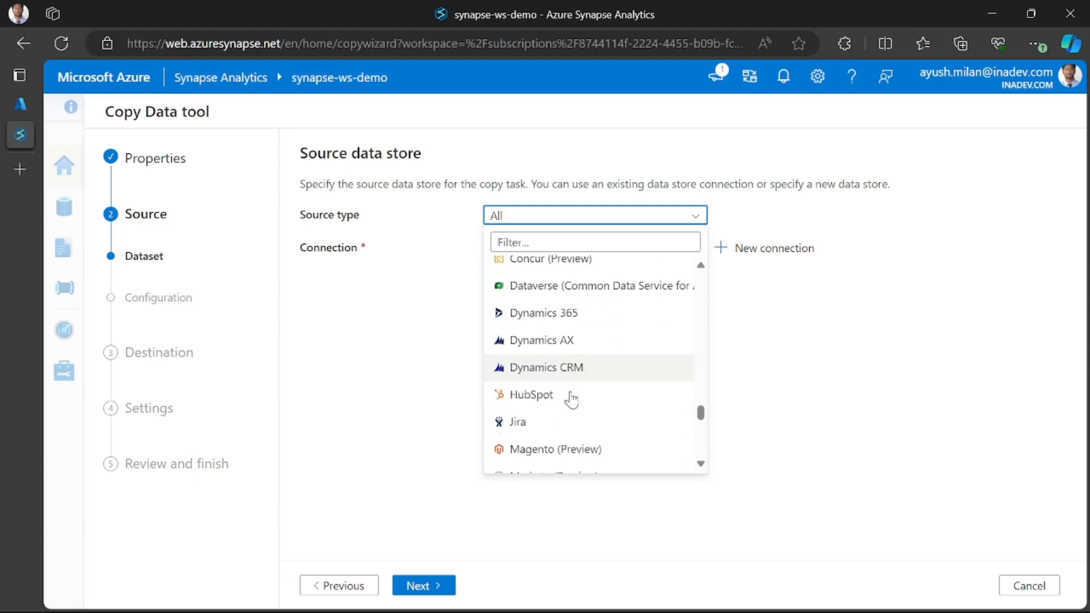
pyautogui.scroll(-2, 570, 397)
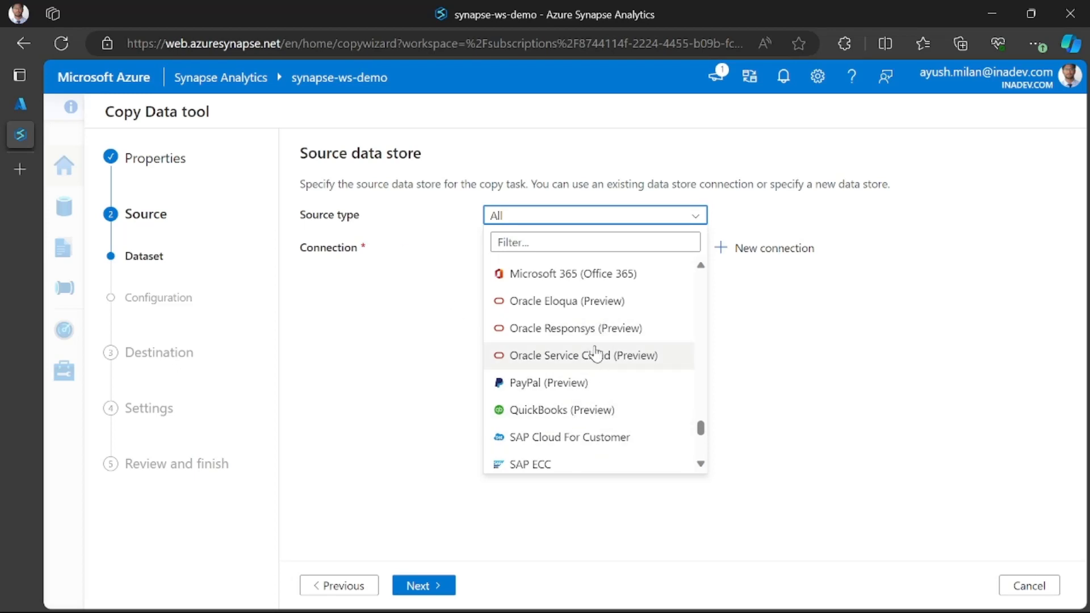
pyautogui.scroll(-3, 593, 369)
pyautogui.scroll(-3, 593, 369)
pyautogui.click(920, 366)
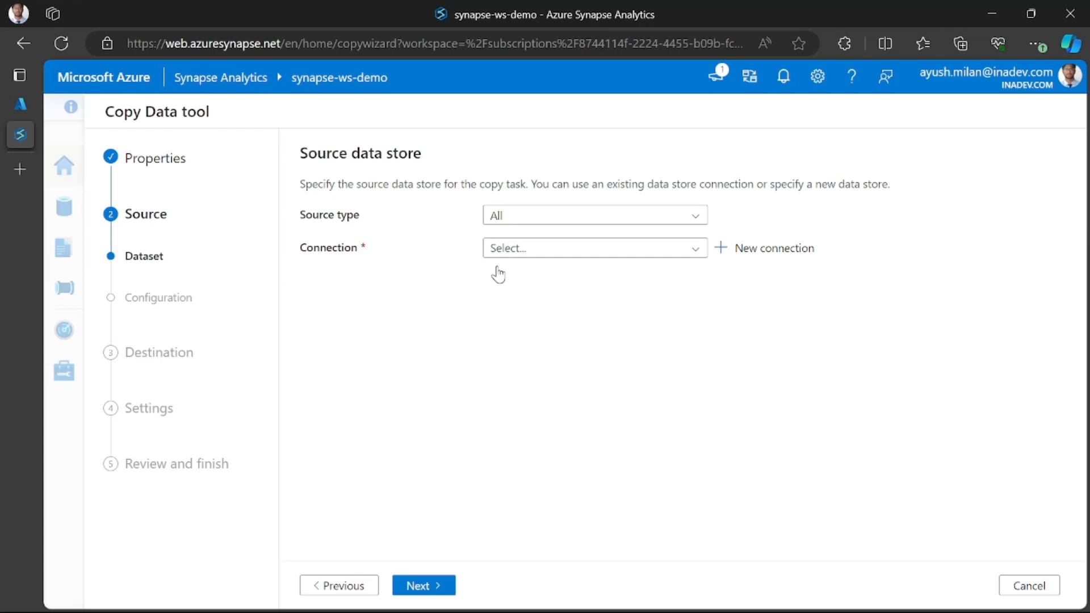
# Try the synapse-ws-demo workspace's default storage as the source connection, and clear the selection
pyautogui.click(527, 250)
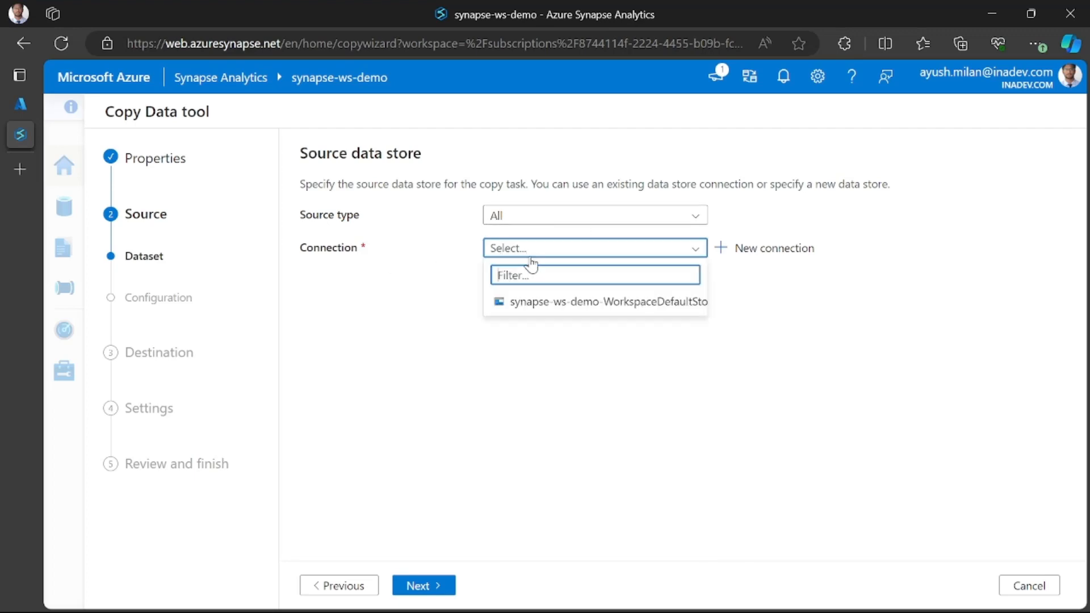
pyautogui.click(519, 309)
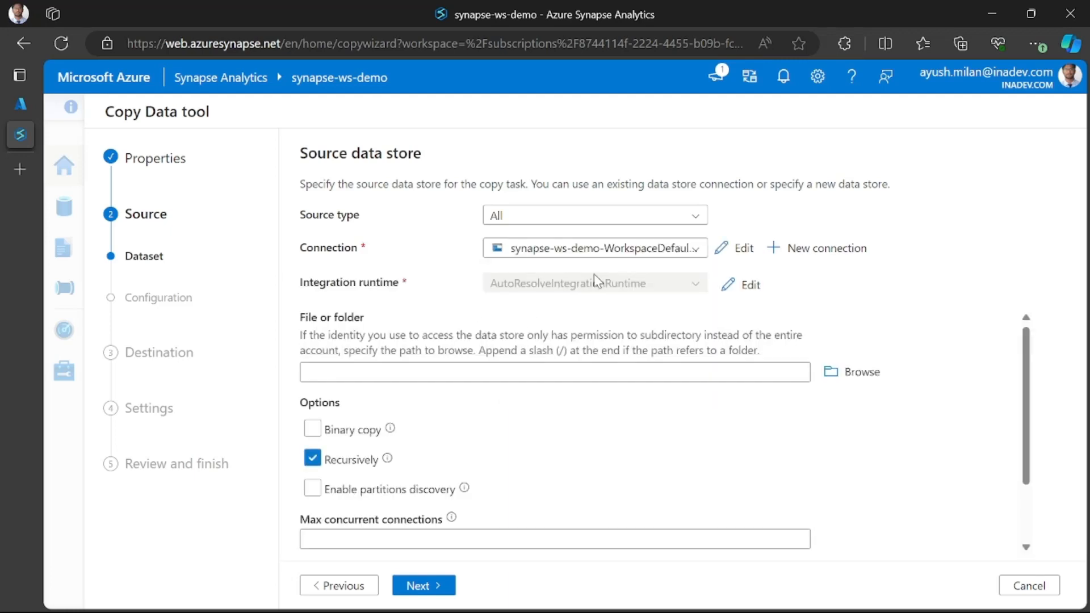
pyautogui.click(684, 256)
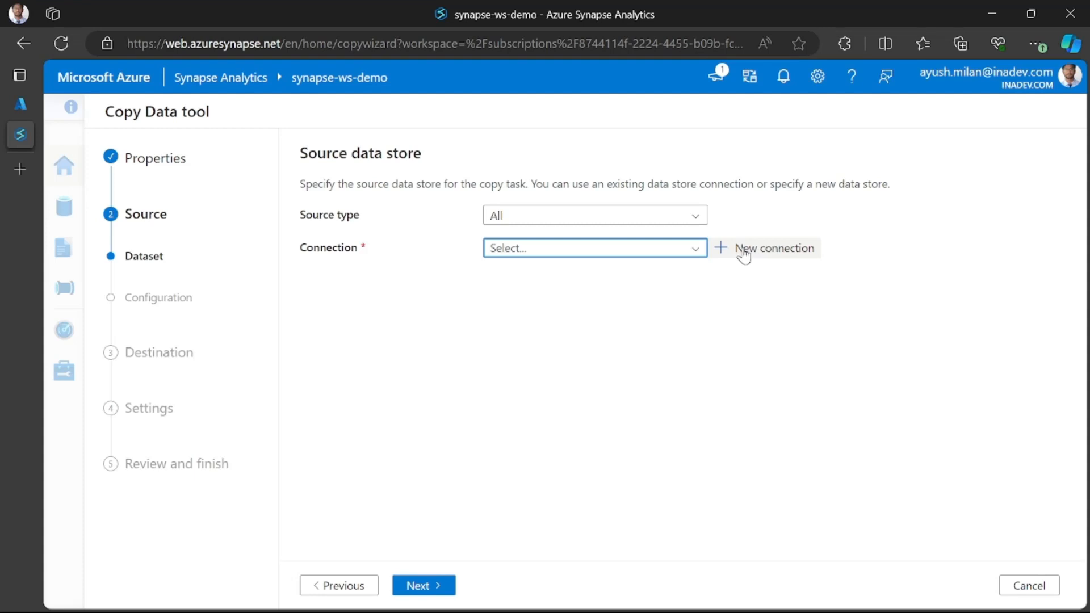
# Start a new source connection using the HTTP connector from the generic protocol category
pyautogui.click(800, 247)
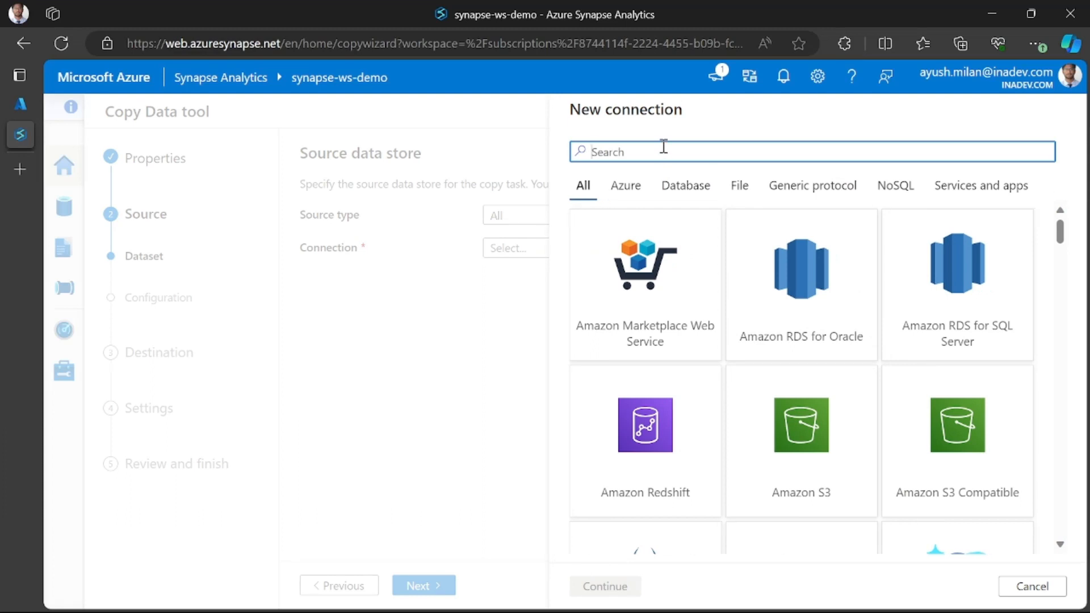
pyautogui.click(826, 193)
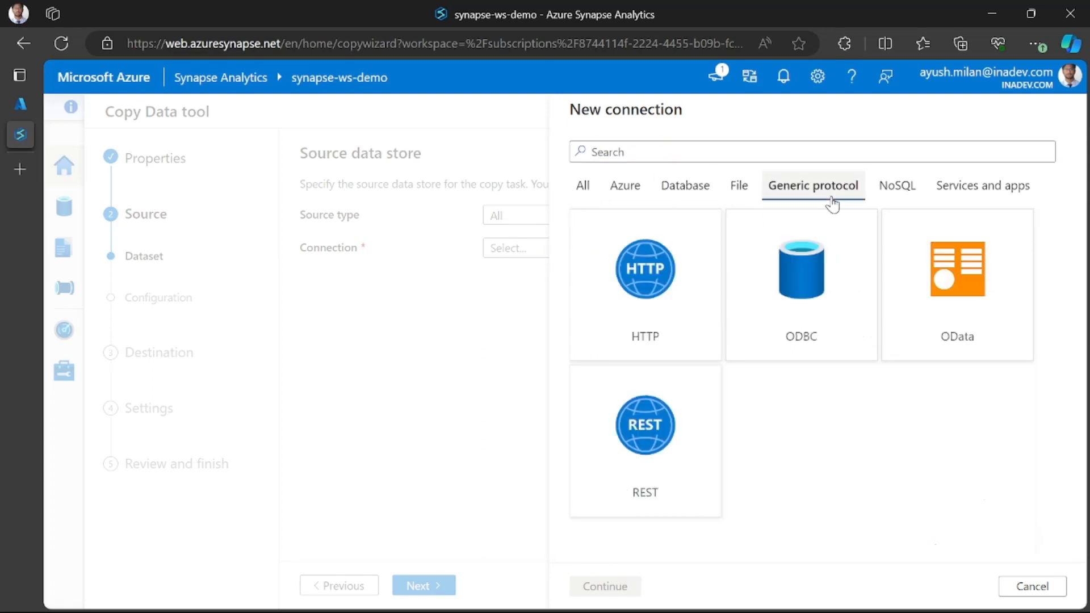
pyautogui.click(668, 299)
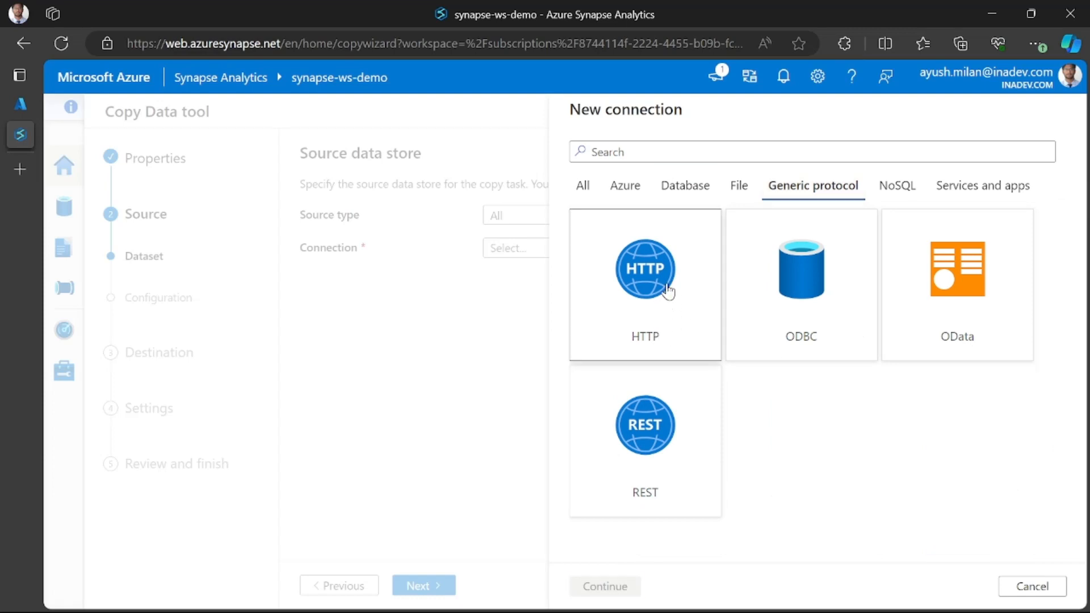
pyautogui.click(616, 586)
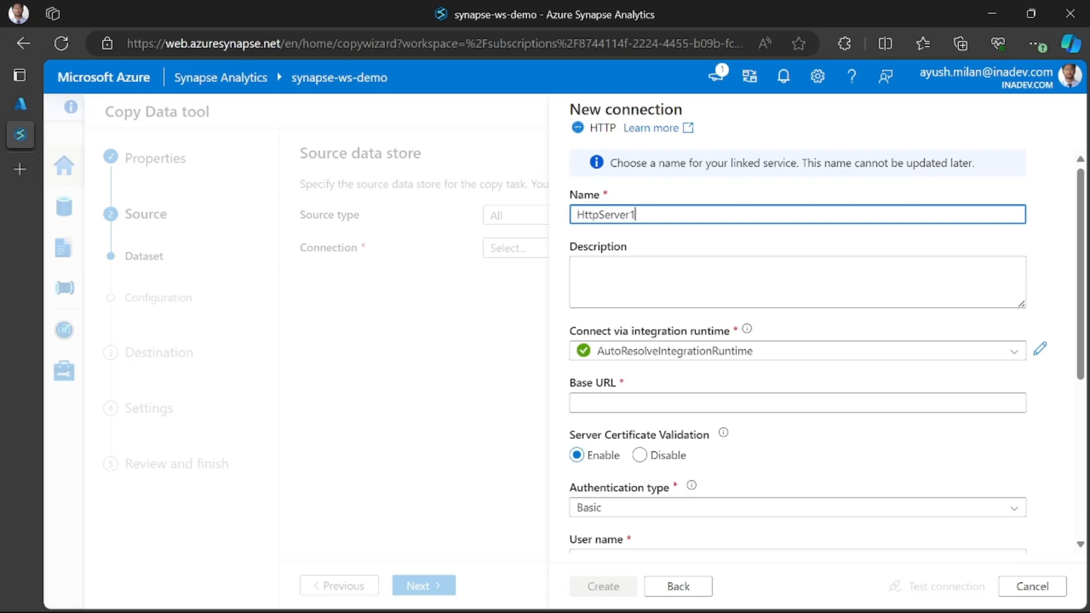
# Name the new HTTP connection AdventureWorks Products
pyautogui.hotkey('alt', 'Tab')
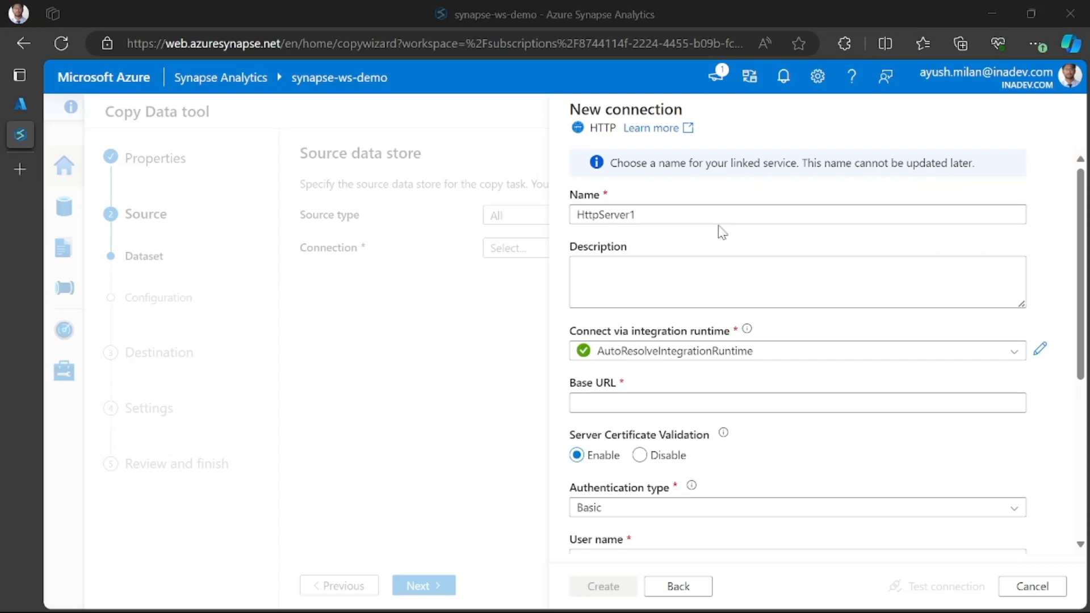
pyautogui.moveTo(709, 215); pyautogui.dragTo(488, 208)
pyautogui.write('Adven')
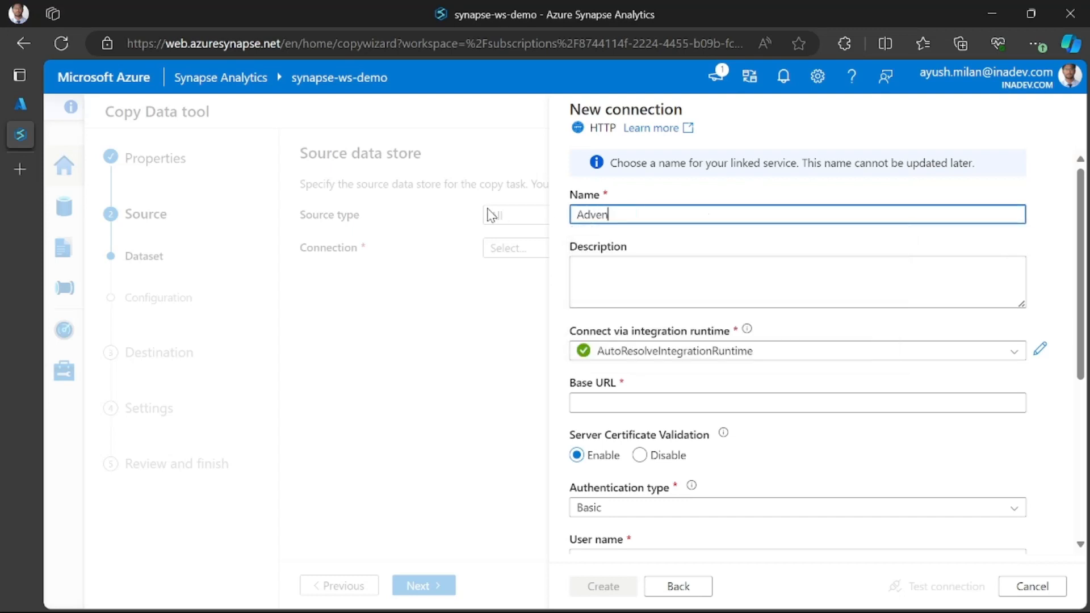
pyautogui.write('tureWorks Products')
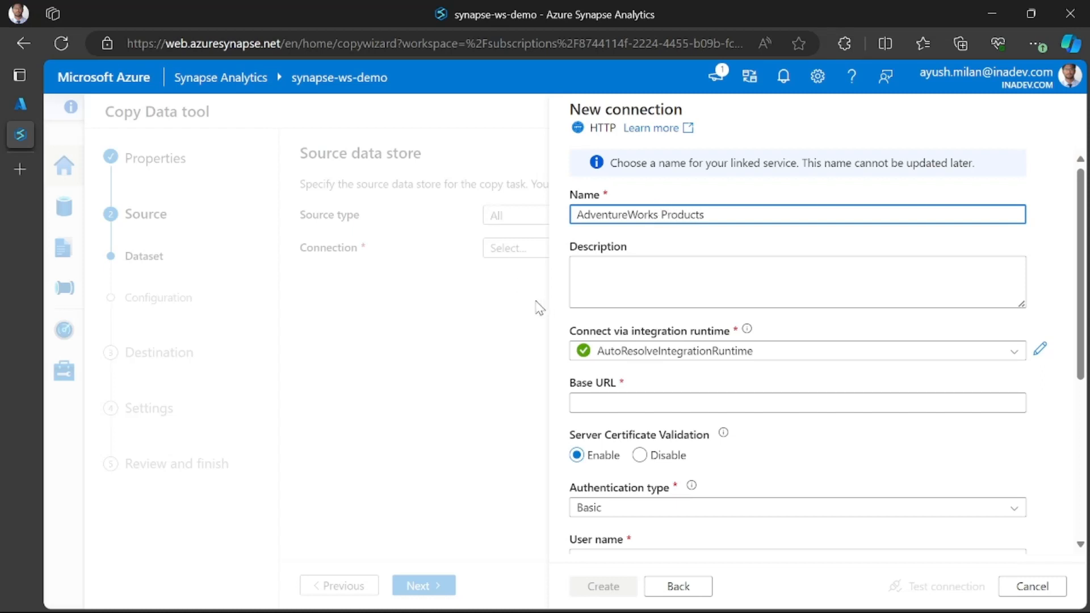
# Enter "products list vis HTTP" as the connection's description
pyautogui.click(622, 293)
pyautogui.write('p')
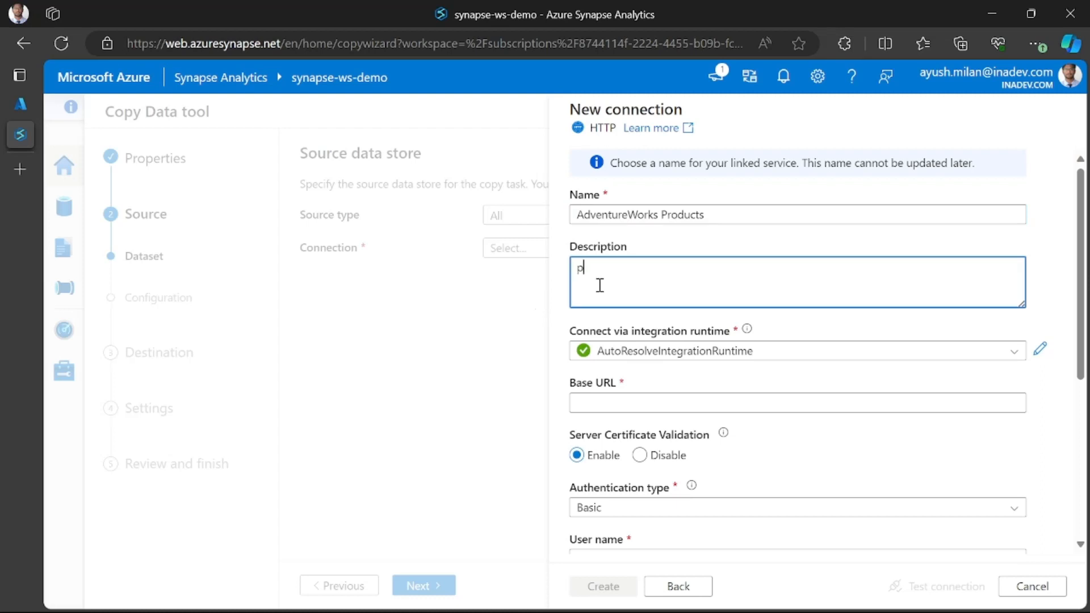
pyautogui.write('roduvts')
pyautogui.press('BackSpace')
pyautogui.press('BackSpace')
pyautogui.write('cts list vis HTTp')
pyautogui.press('BackSpace')
pyautogui.write('P')
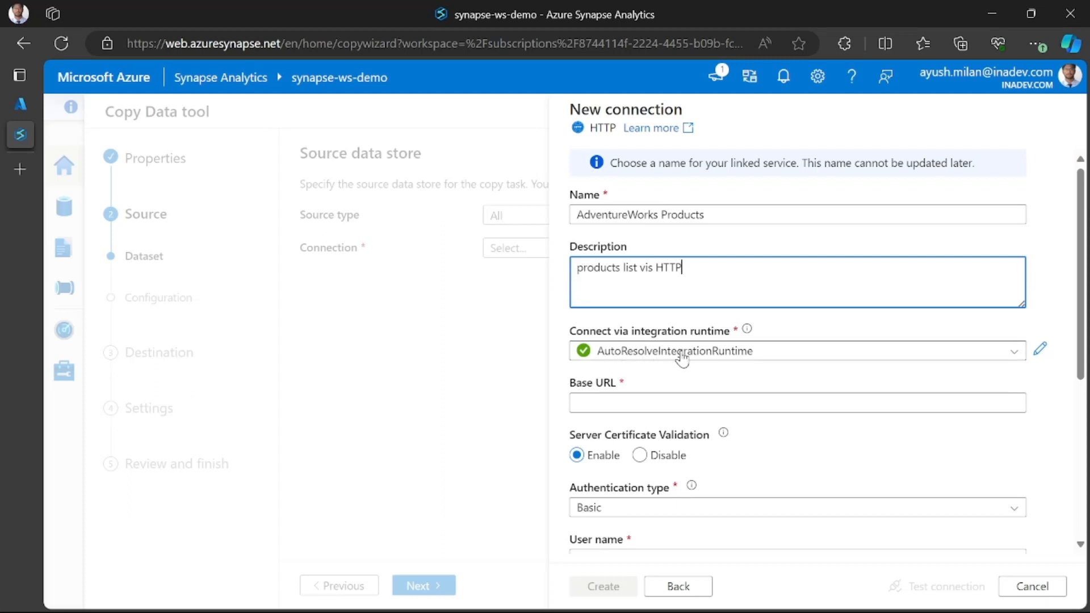
pyautogui.click(714, 360)
pyautogui.click(667, 397)
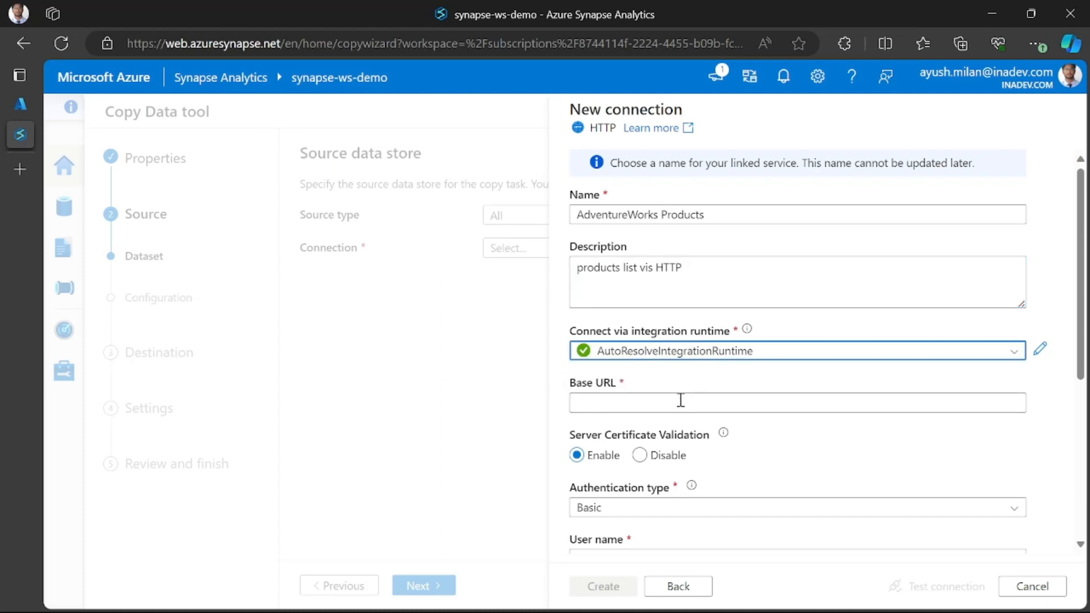
pyautogui.click(677, 402)
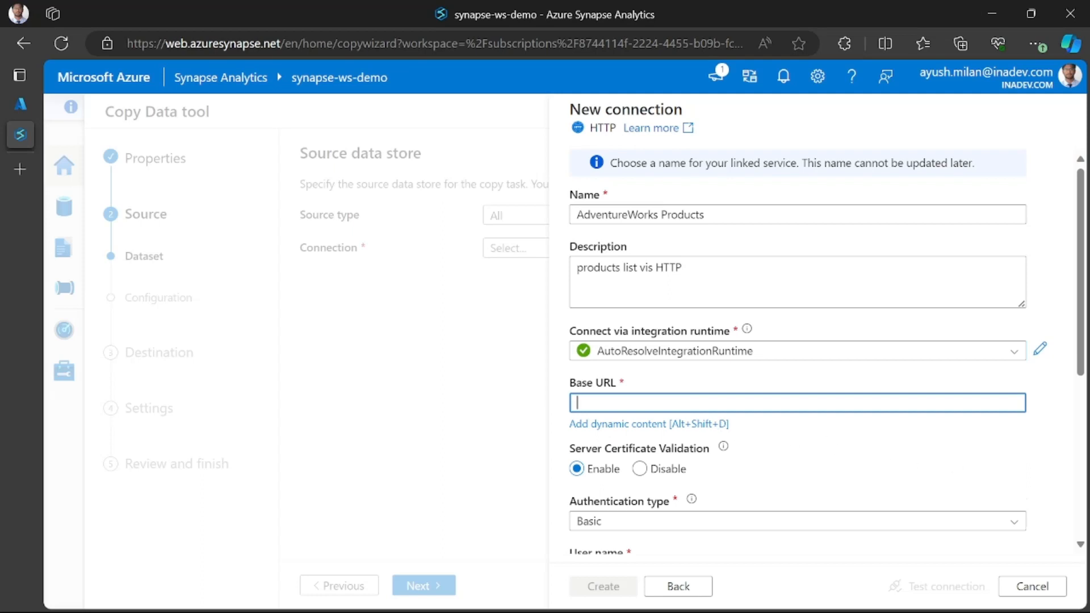
pyautogui.hotkey('alt', 'Tab')
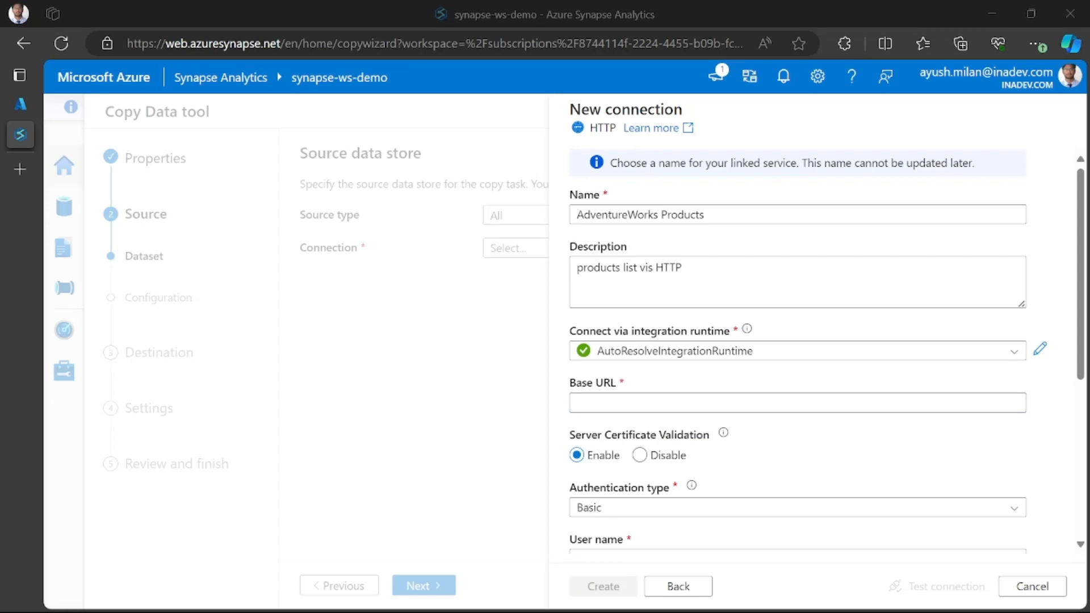
pyautogui.click(716, 402)
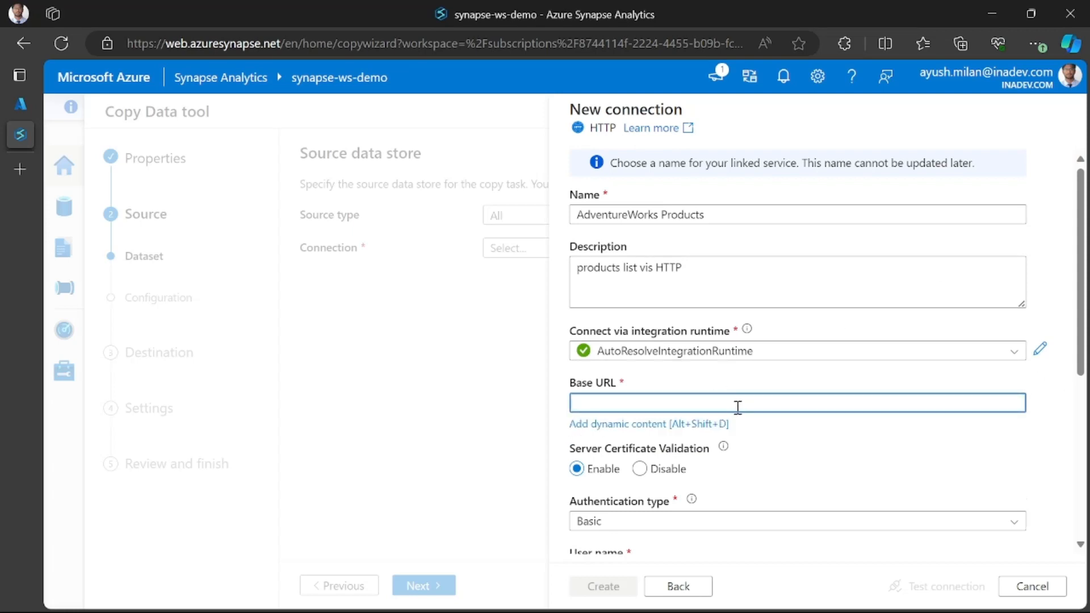
pyautogui.hotkey('ctrl', 'v')
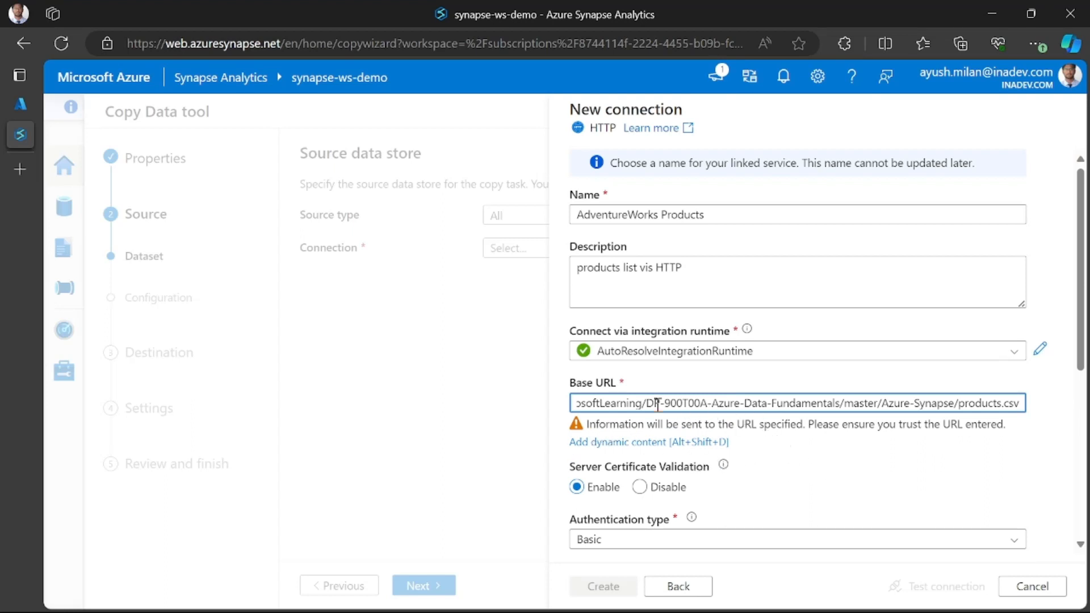
pyautogui.moveTo(657, 404); pyautogui.dragTo(529, 414)
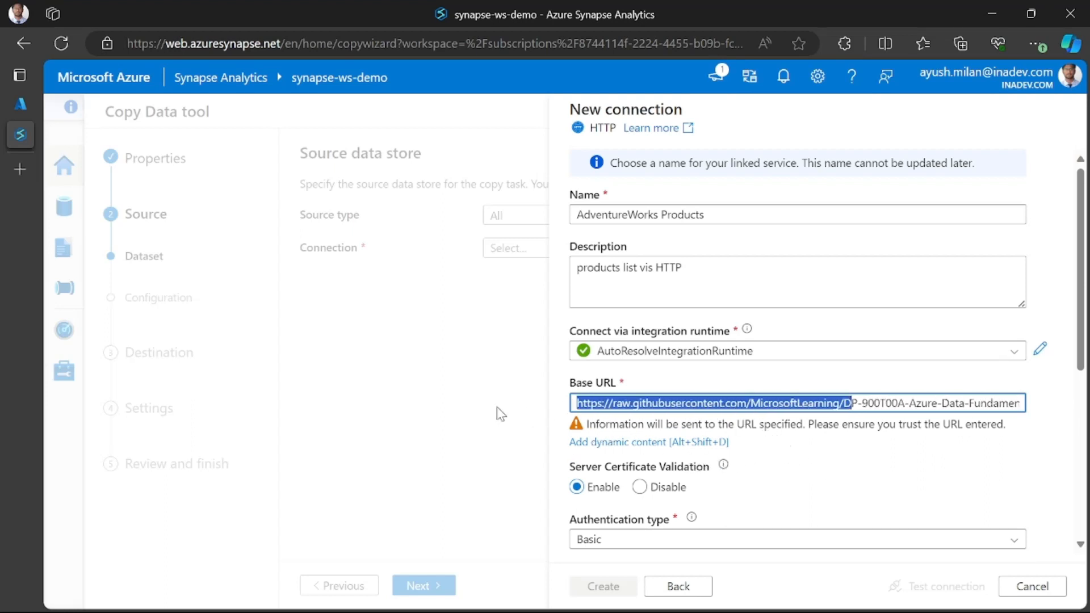
pyautogui.click(861, 388)
pyautogui.scroll(-2, 713, 418)
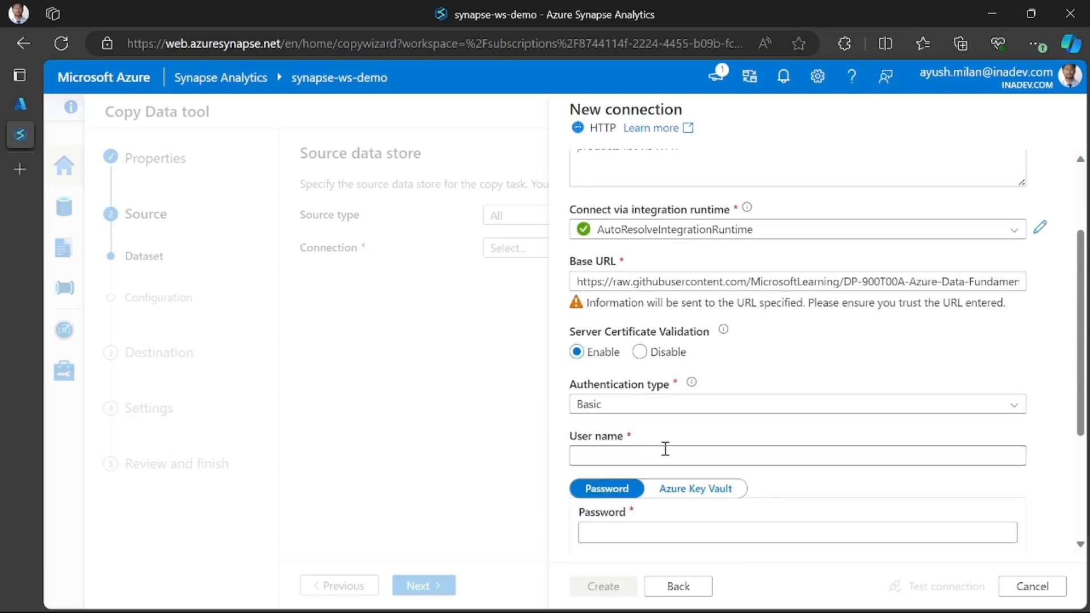
# Set the authentication type to Anonymous, leave server certificate validation enabled, and create the HTTP connection
pyautogui.click(616, 404)
pyautogui.click(624, 456)
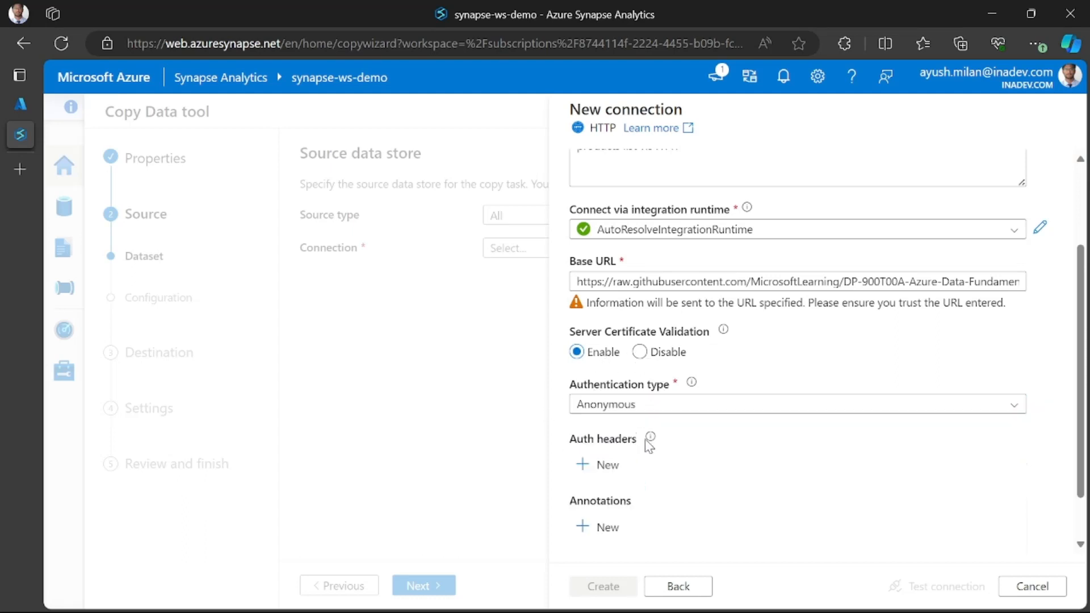
pyautogui.scroll(-2, 650, 406)
pyautogui.scroll(5, 659, 403)
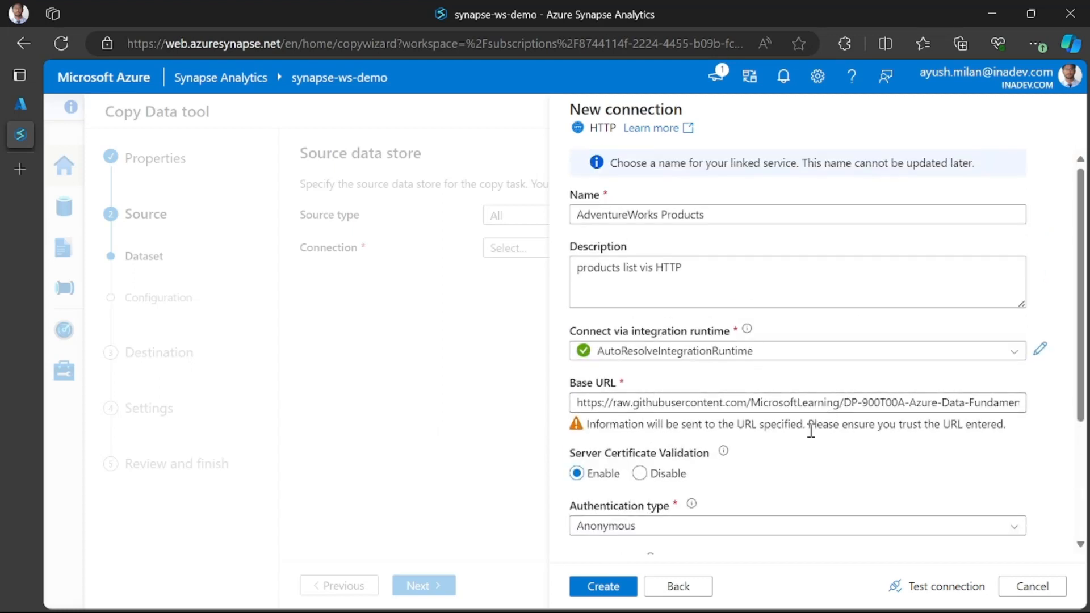
pyautogui.scroll(-2, 774, 476)
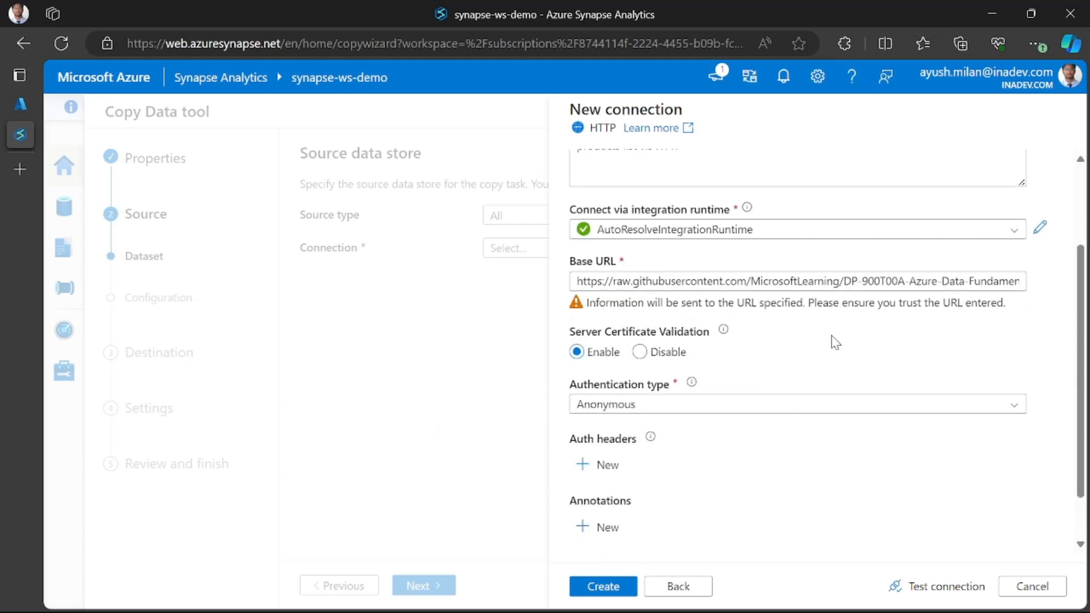
pyautogui.scroll(-1, 696, 447)
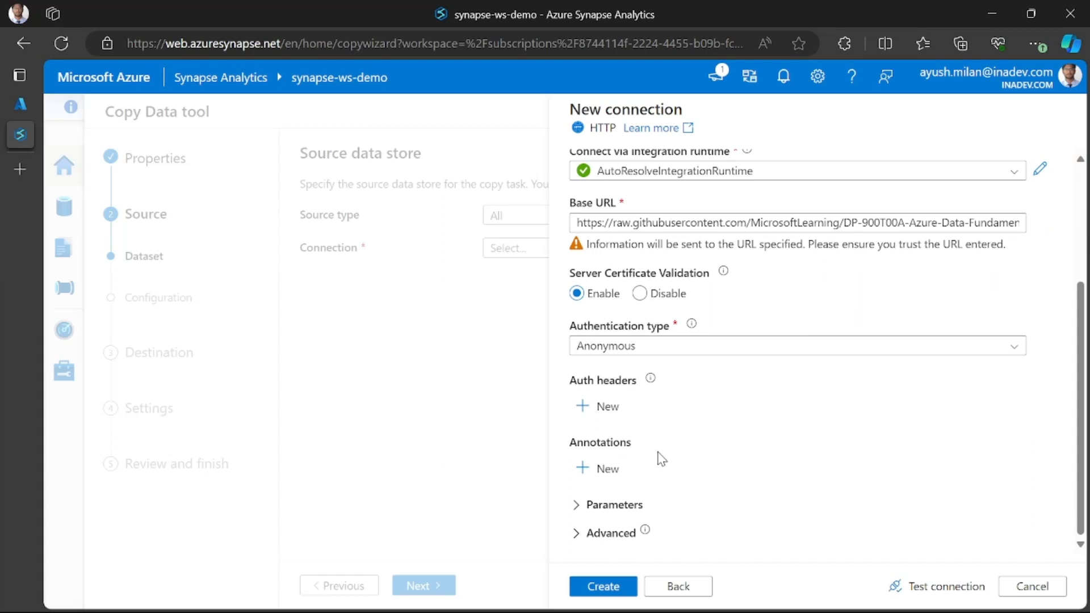
pyautogui.click(602, 587)
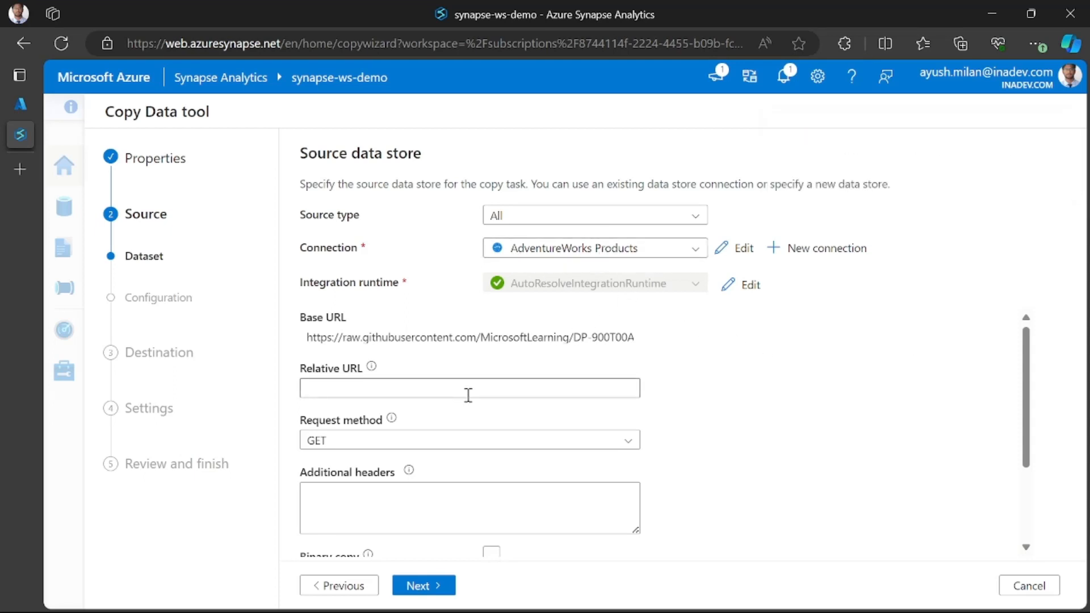
# Examine the HTTP source's relative URL, additional headers, binary copy, request timeout and concurrent connection settings, keeping GET as the request method
pyautogui.scroll(-1, 491, 395)
pyautogui.scroll(1, 491, 395)
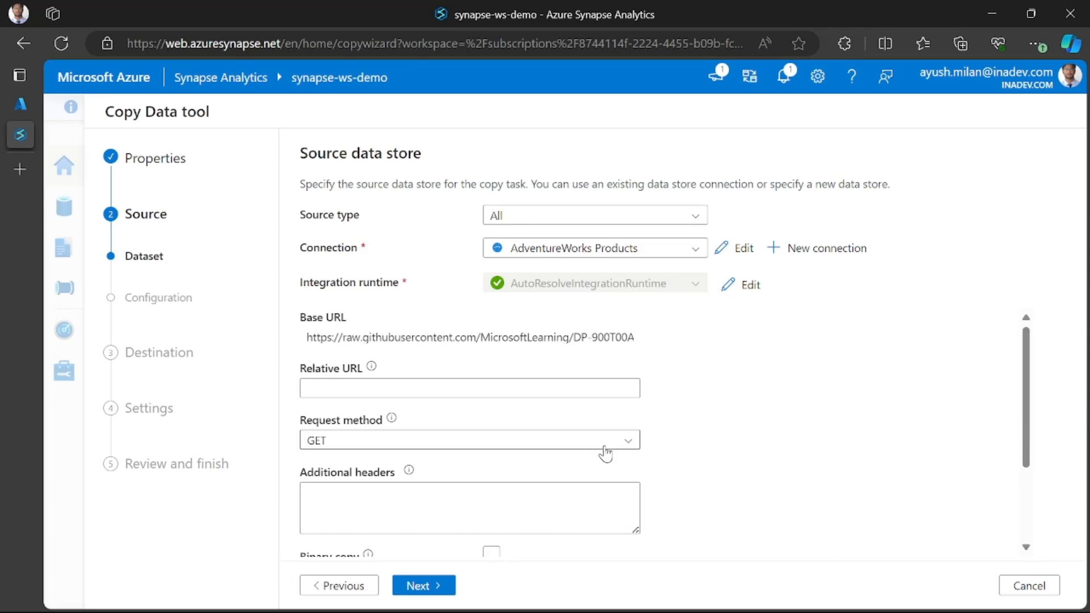
pyautogui.click(429, 441)
pyautogui.click(363, 462)
pyautogui.scroll(-2, 431, 420)
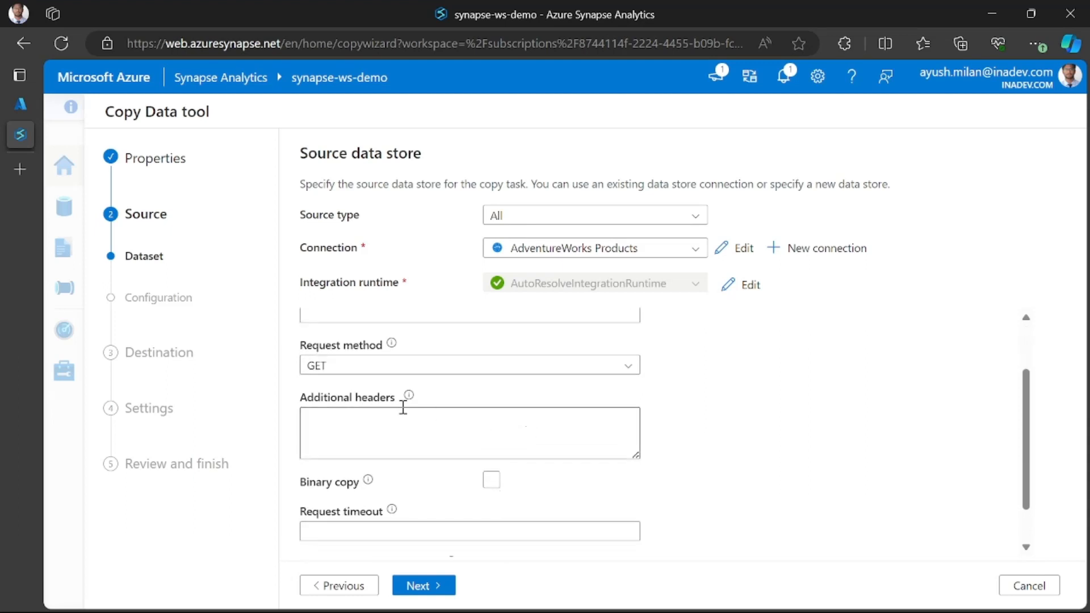
pyautogui.scroll(1, 409, 422)
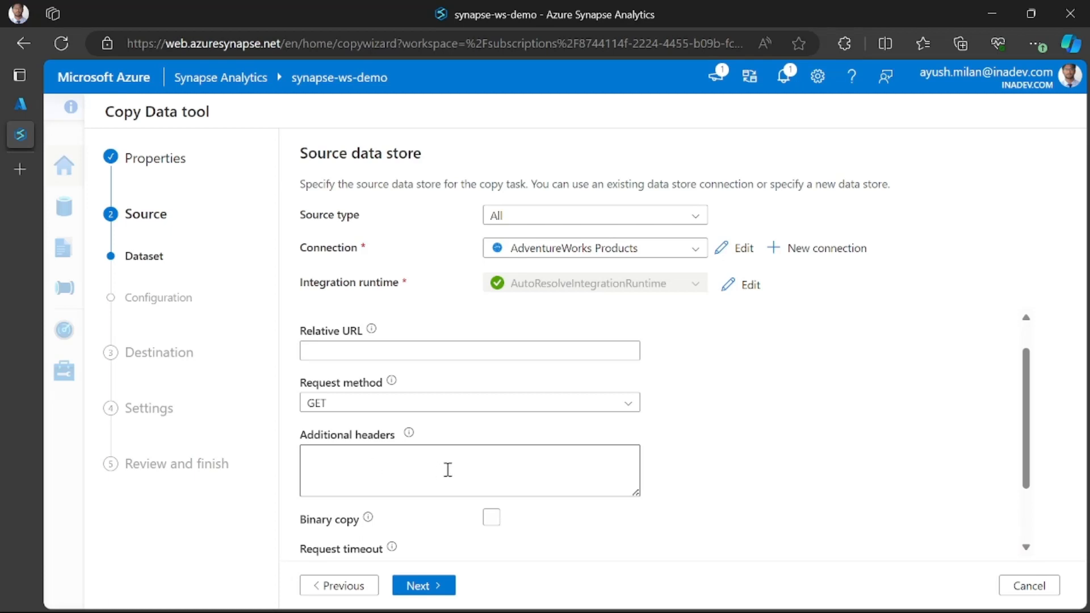
pyautogui.scroll(-2, 495, 463)
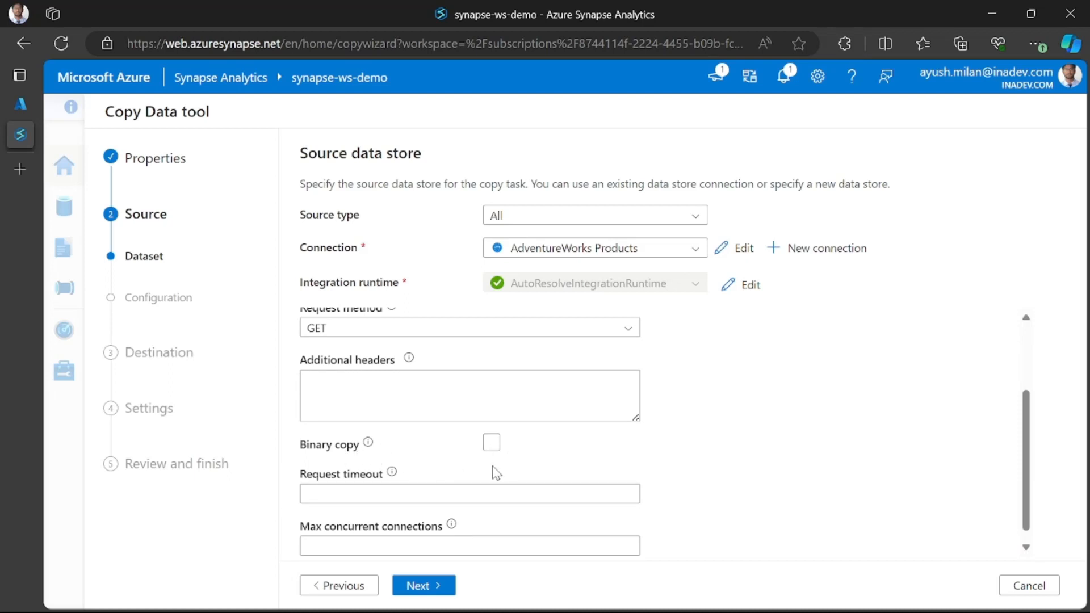
pyautogui.scroll(-1, 522, 405)
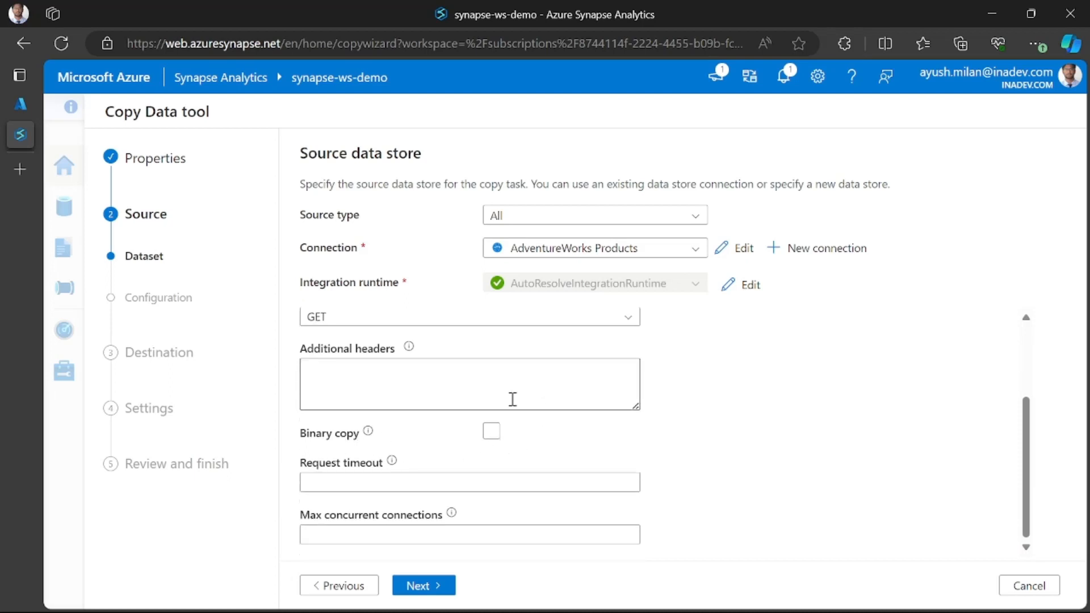
# View the source's file format settings, and return to the source data store settings to recheck the HTTP request options
pyautogui.click(420, 586)
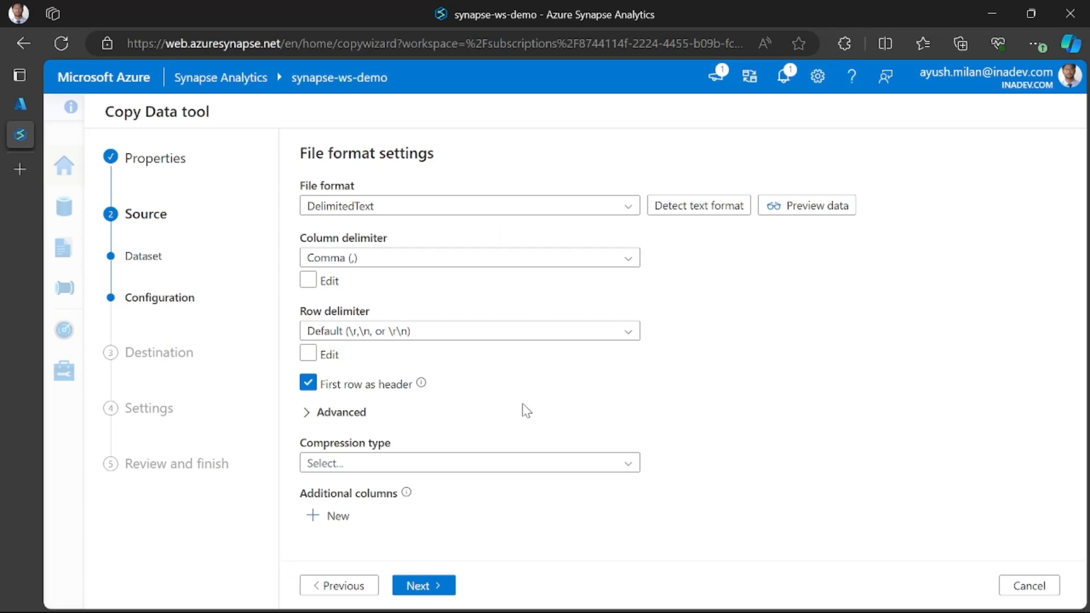
pyautogui.click(331, 587)
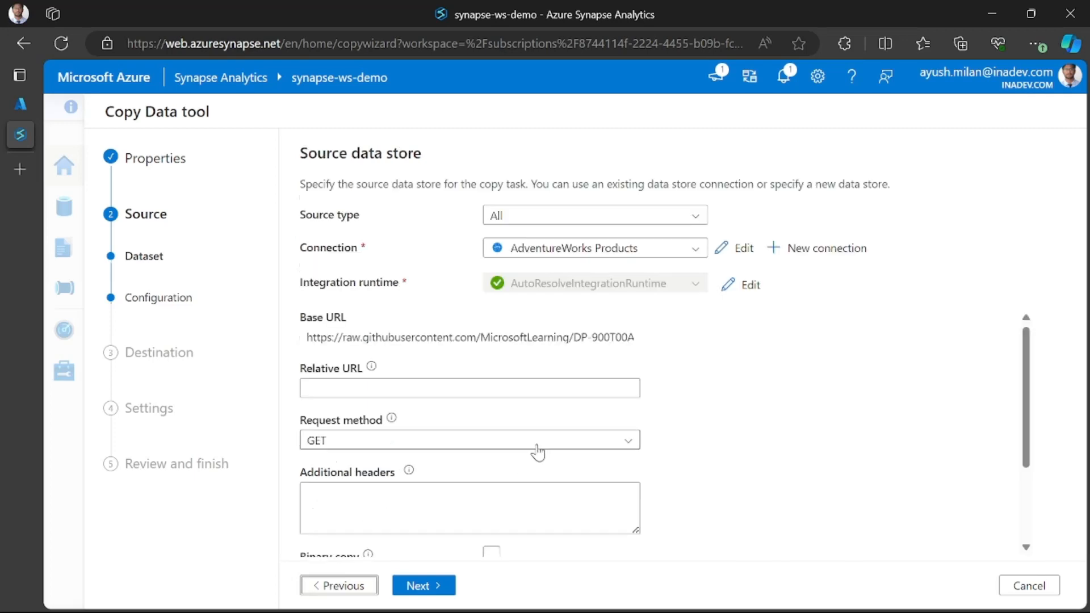
pyautogui.scroll(-2, 726, 341)
pyautogui.scroll(-2, 726, 341)
pyautogui.scroll(3, 703, 440)
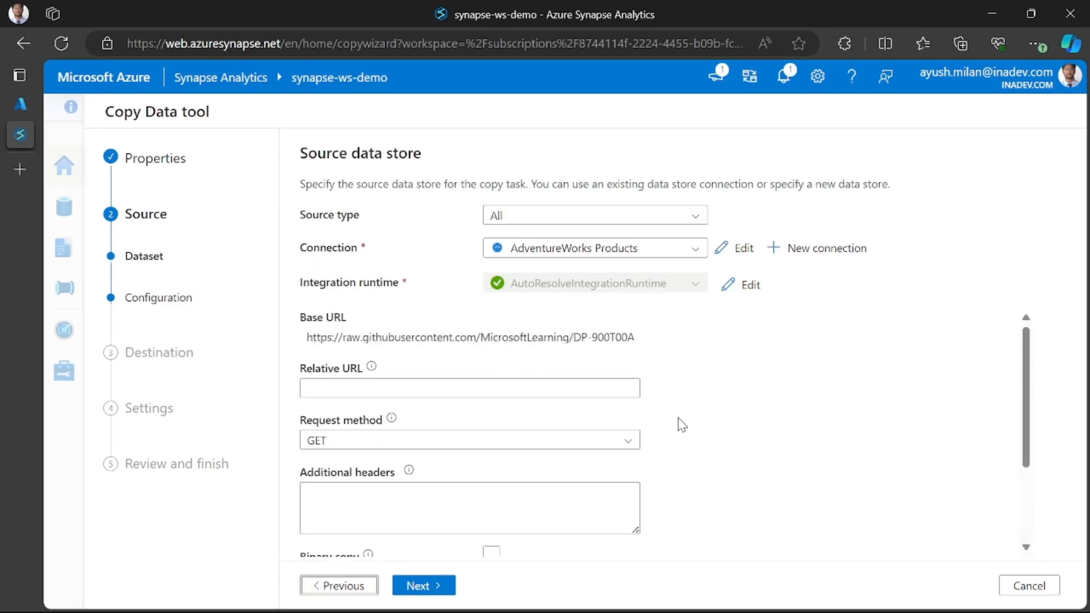
pyautogui.scroll(-2, 513, 496)
pyautogui.scroll(2, 506, 506)
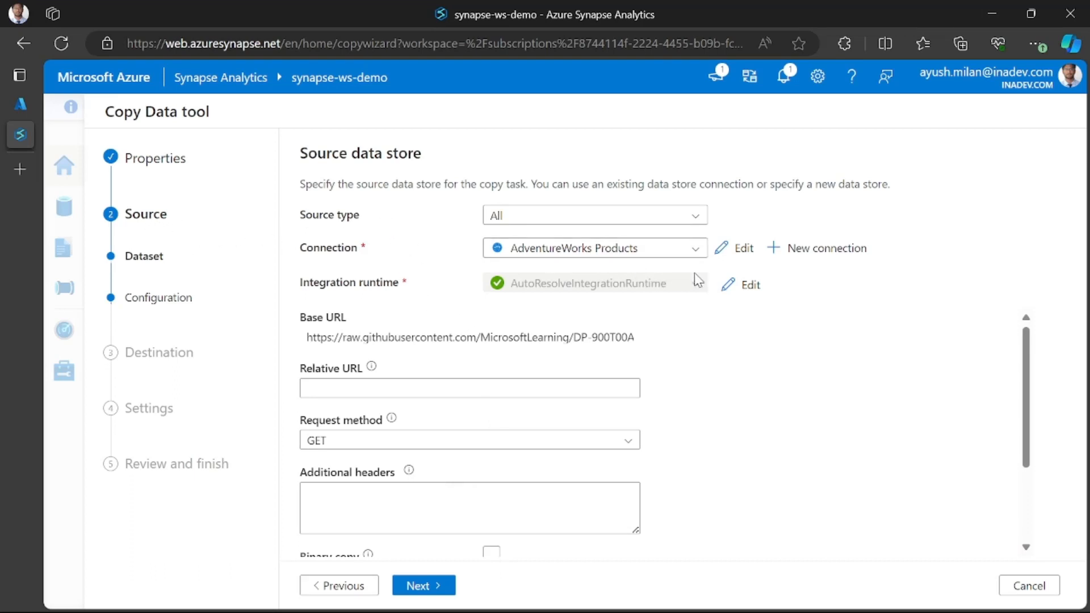
# Review the AdventureWorks Products linked service's settings and test its connection
pyautogui.click(745, 251)
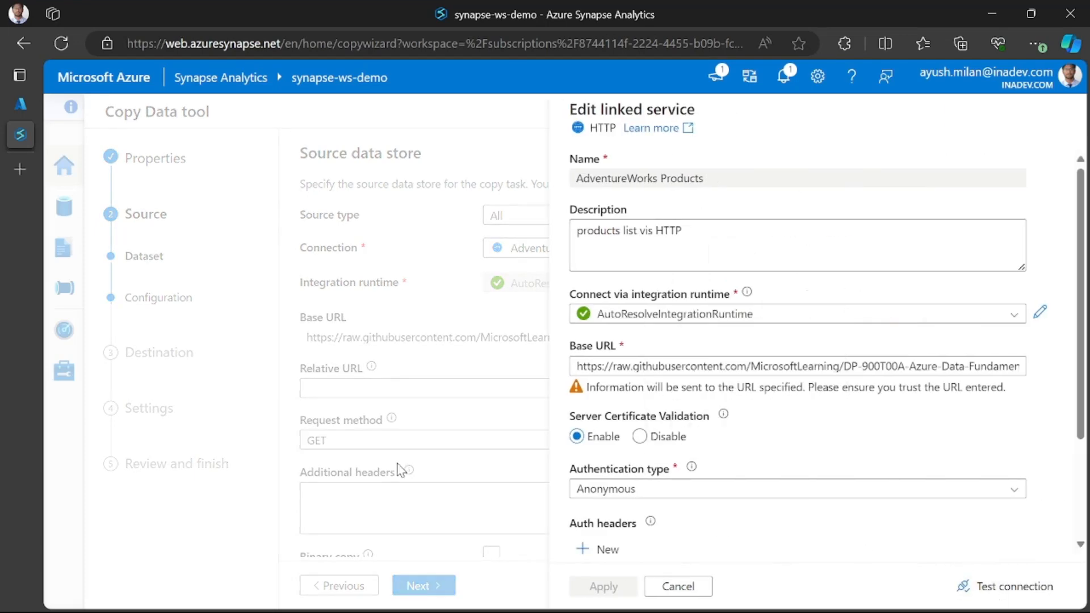
pyautogui.click(669, 586)
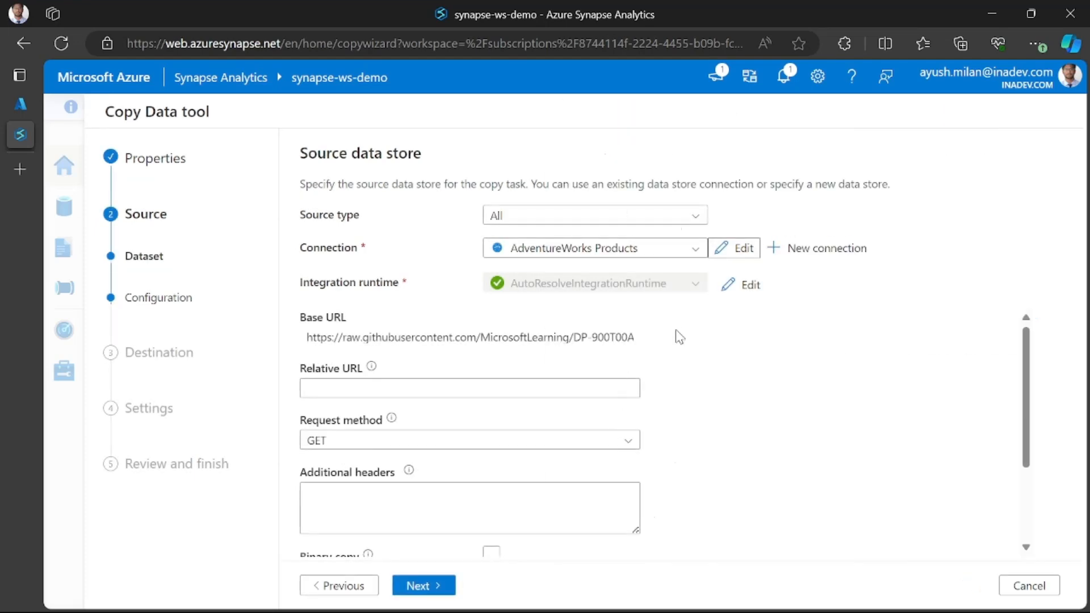
pyautogui.scroll(-2, 512, 322)
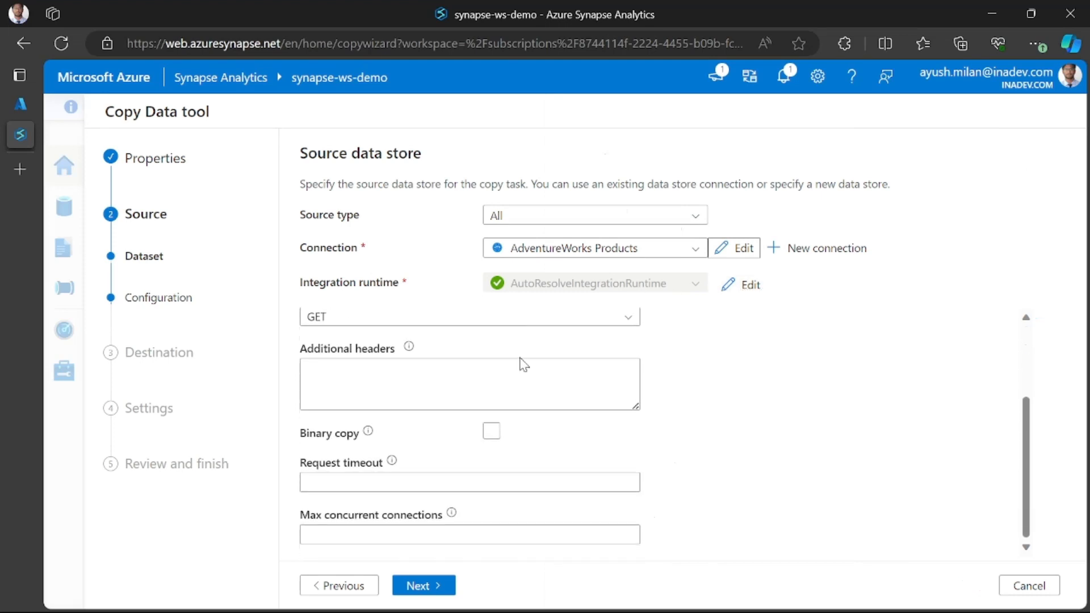
pyautogui.scroll(3, 509, 382)
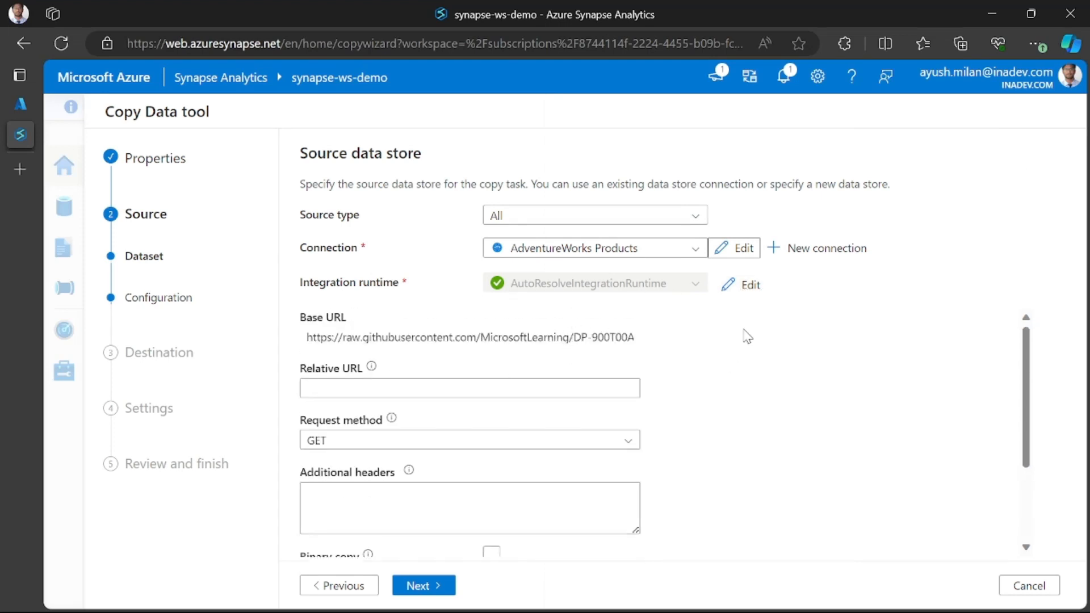
pyautogui.click(736, 248)
pyautogui.click(984, 588)
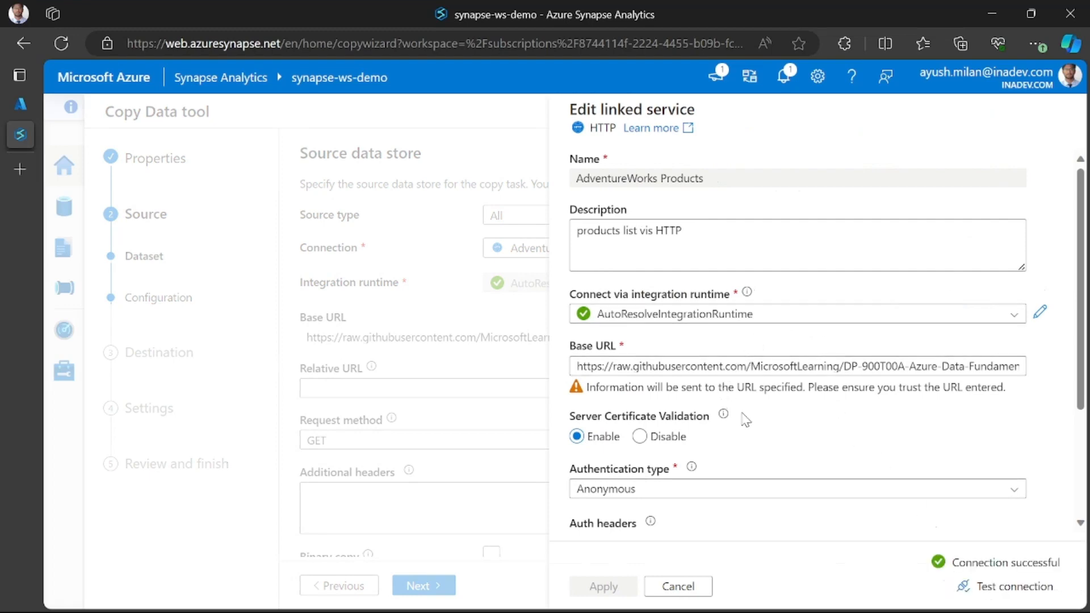
# Continue to the source's file format settings and check the available file formats, keeping DelimitedText
pyautogui.click(678, 587)
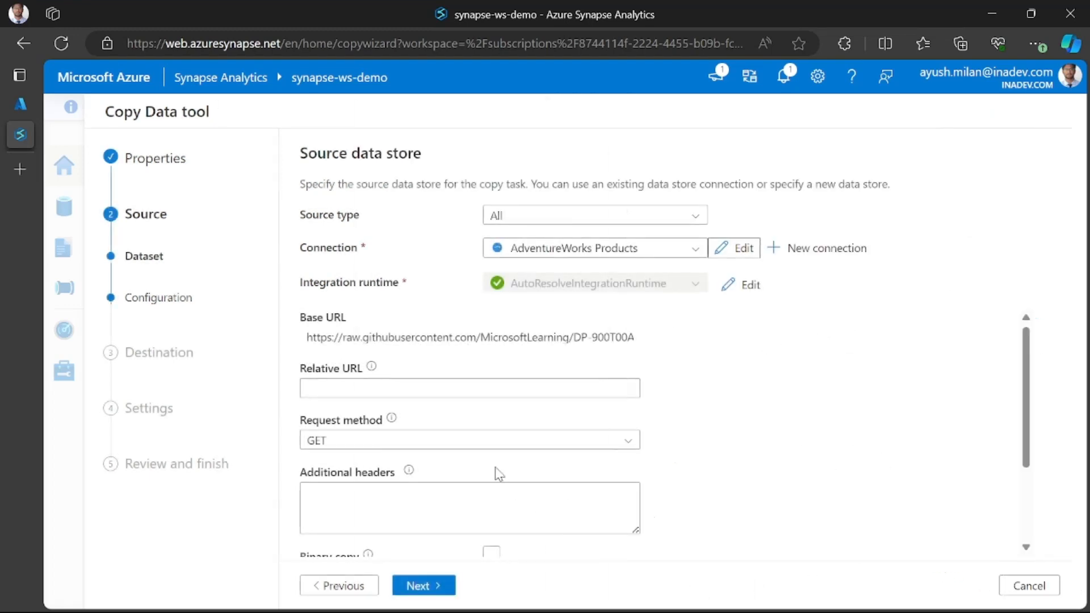
pyautogui.scroll(-3, 576, 410)
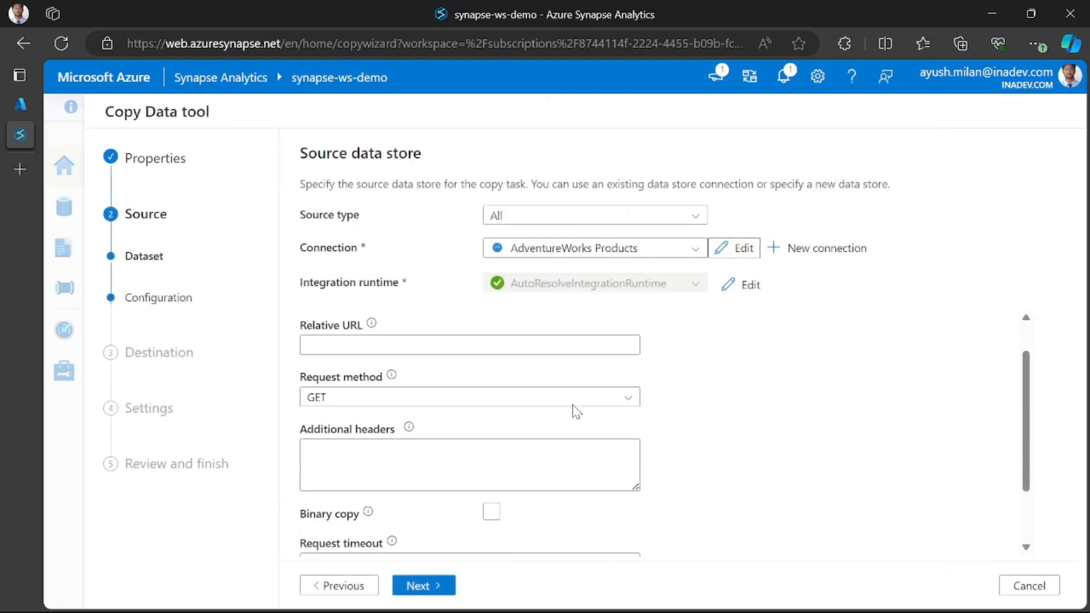
pyautogui.click(420, 589)
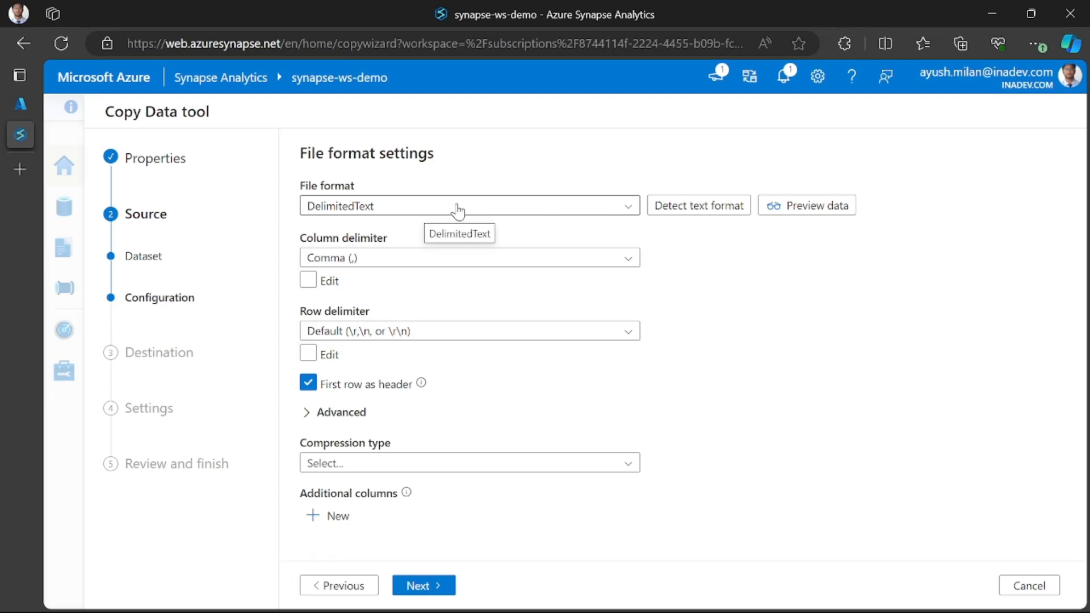
pyautogui.click(480, 212)
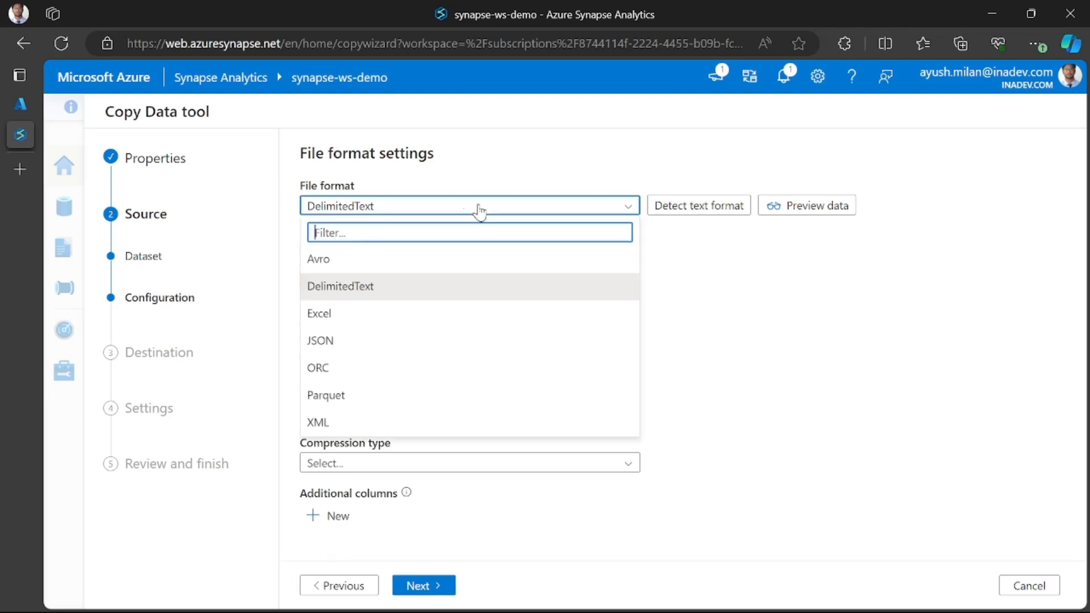
pyautogui.click(689, 265)
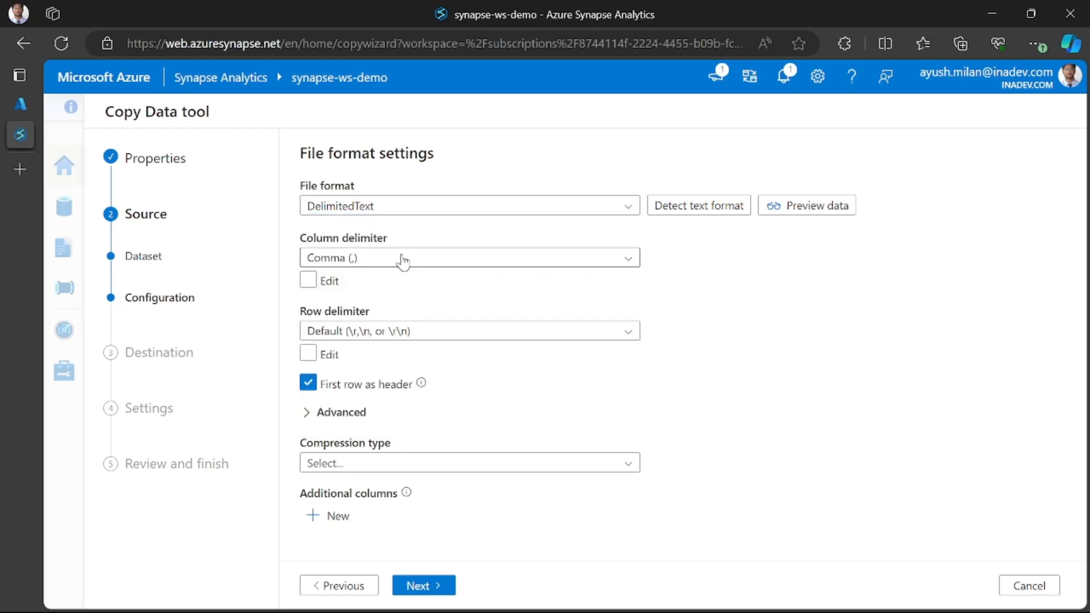
# Preview the source product data and check the source object's URL
pyautogui.click(815, 209)
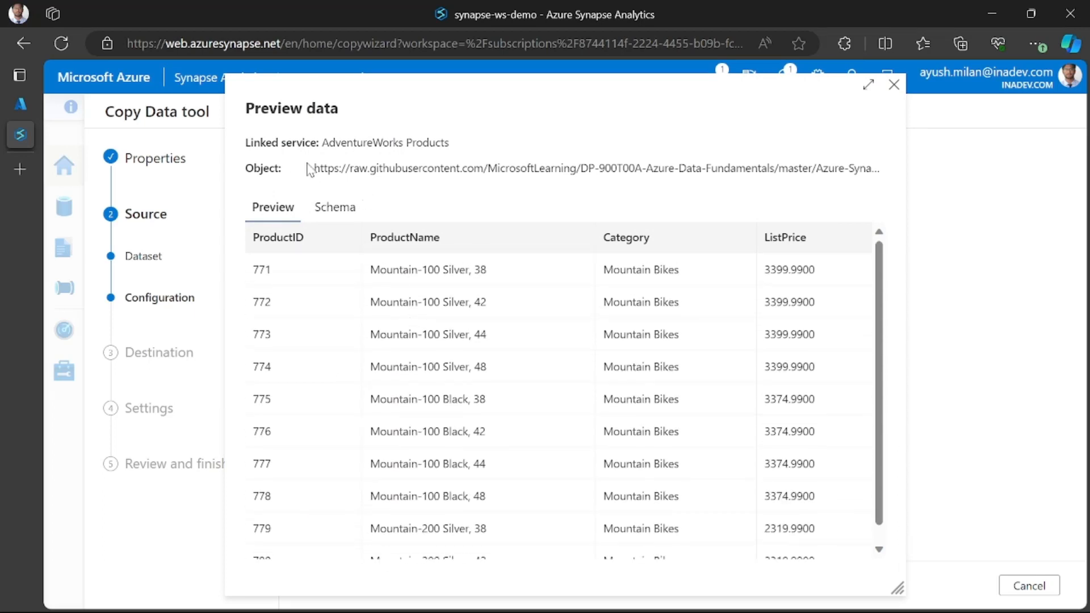
pyautogui.moveTo(314, 168); pyautogui.dragTo(856, 173)
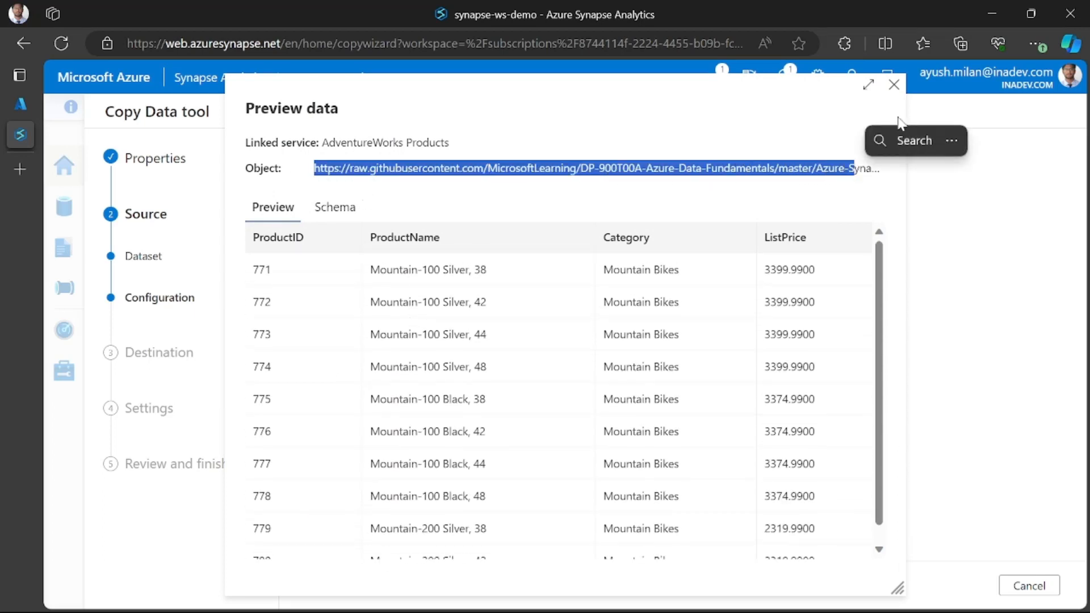
pyautogui.click(893, 80)
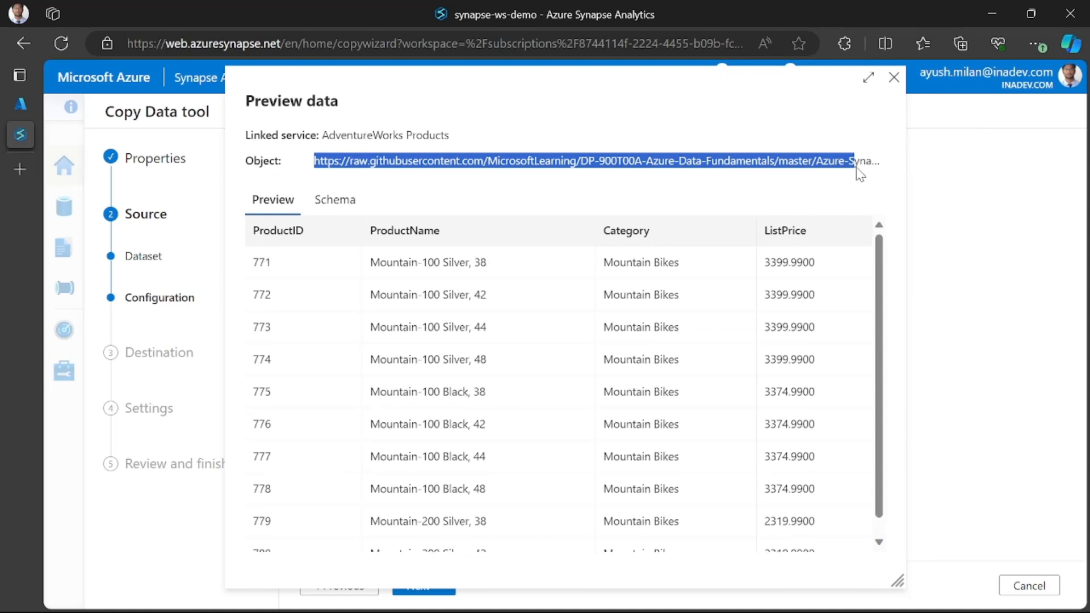
pyautogui.click(894, 78)
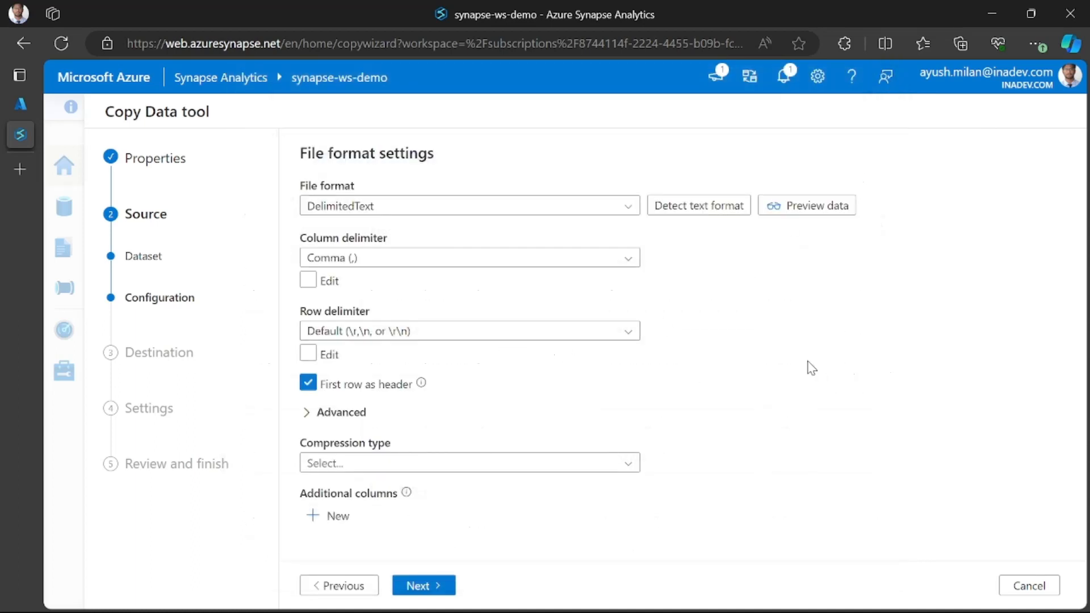
# Set the row delimiter to Line feed (\n) and preview the source data with this setting
pyautogui.click(405, 336)
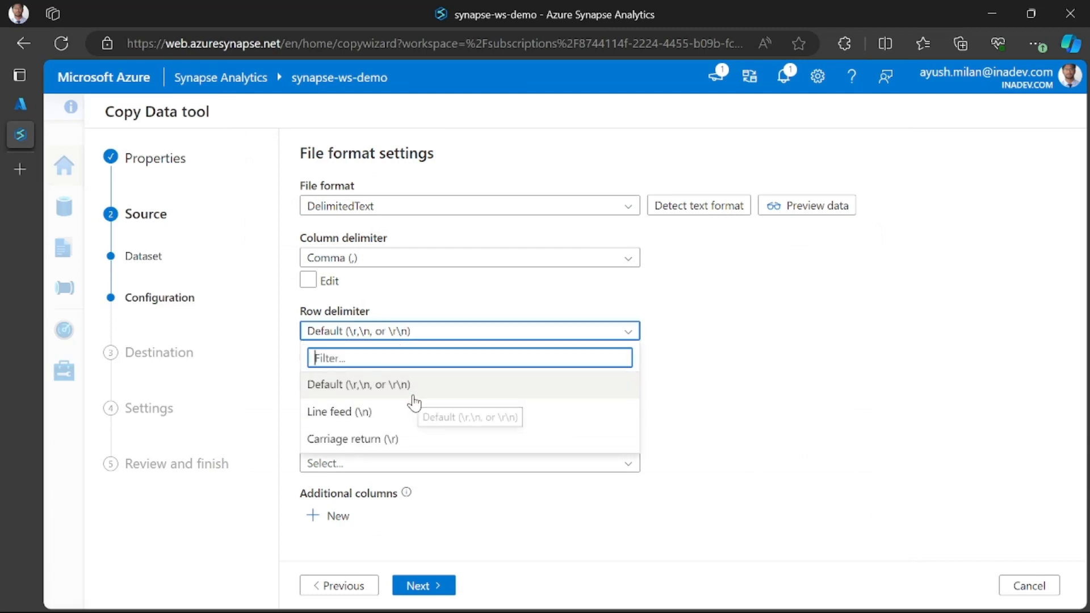
pyautogui.click(372, 411)
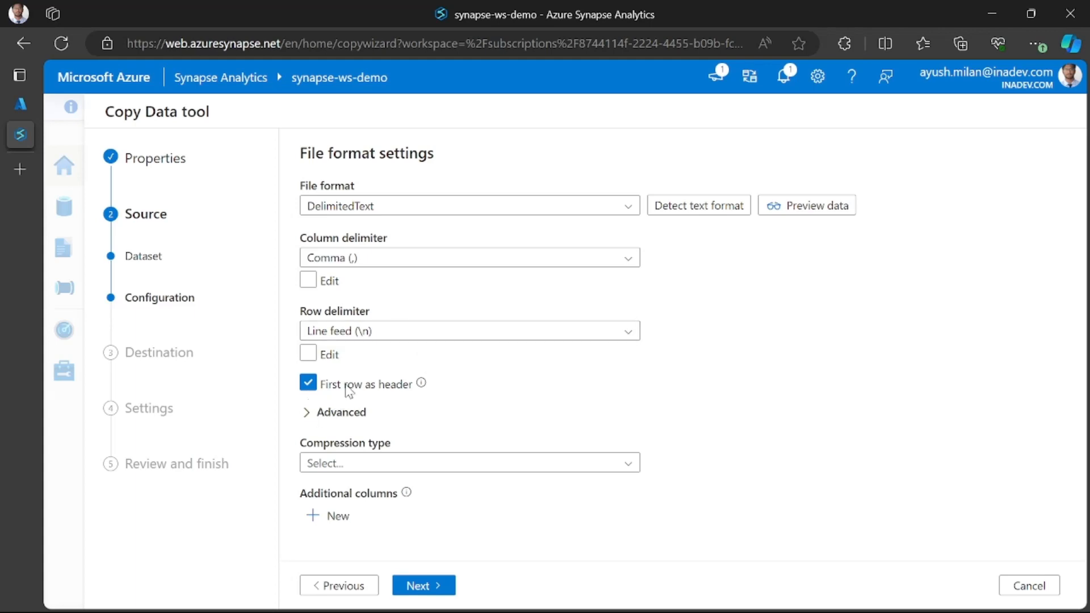
pyautogui.click(809, 209)
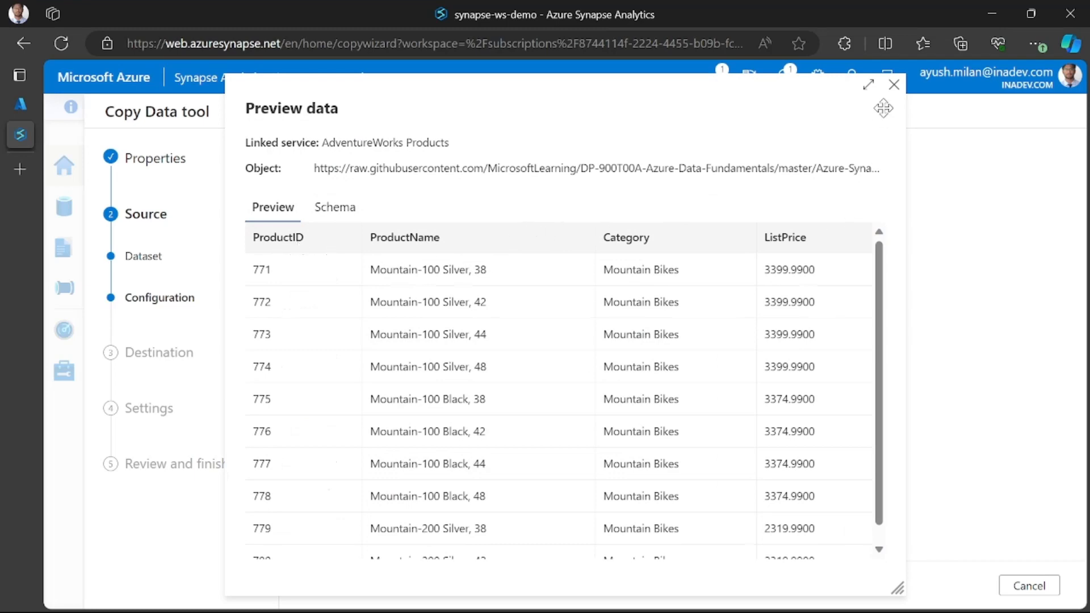
pyautogui.click(894, 85)
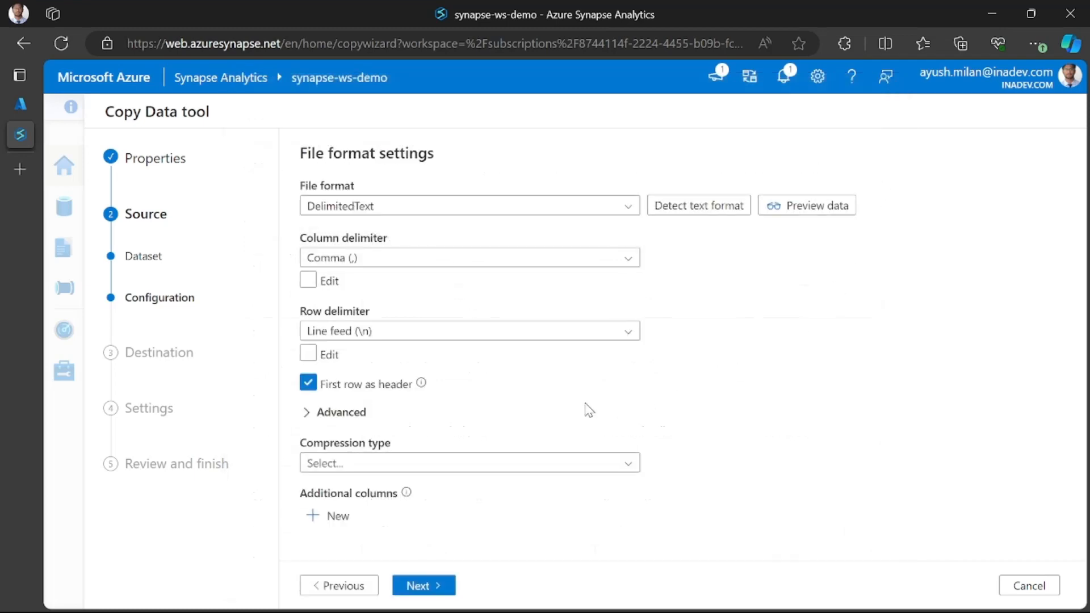
# Search the compression types for "no", leave the compression type unset, and continue to the destination data store
pyautogui.click(420, 463)
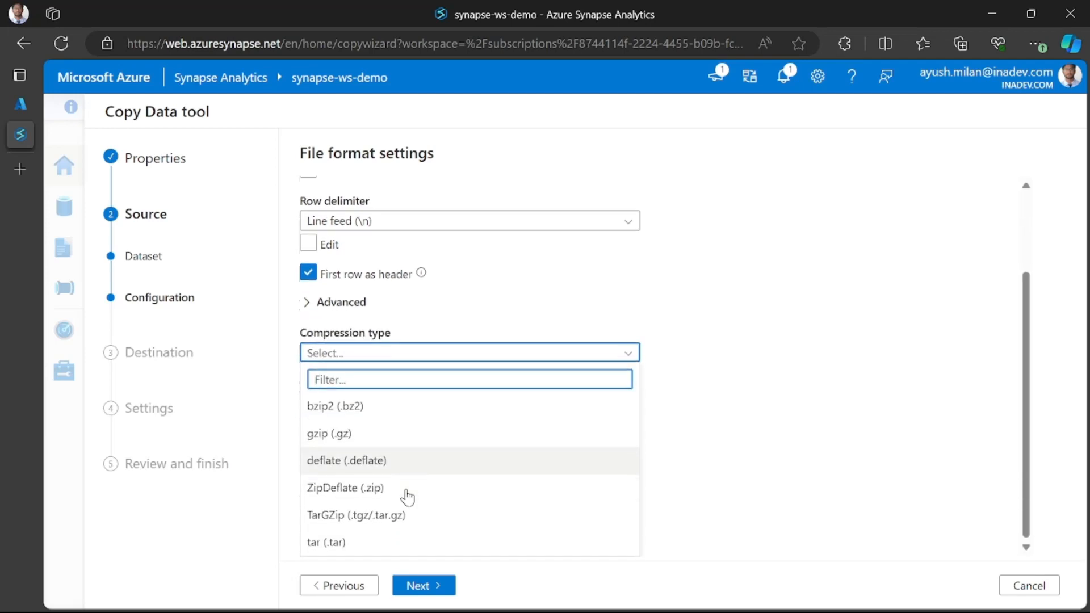
pyautogui.write('no')
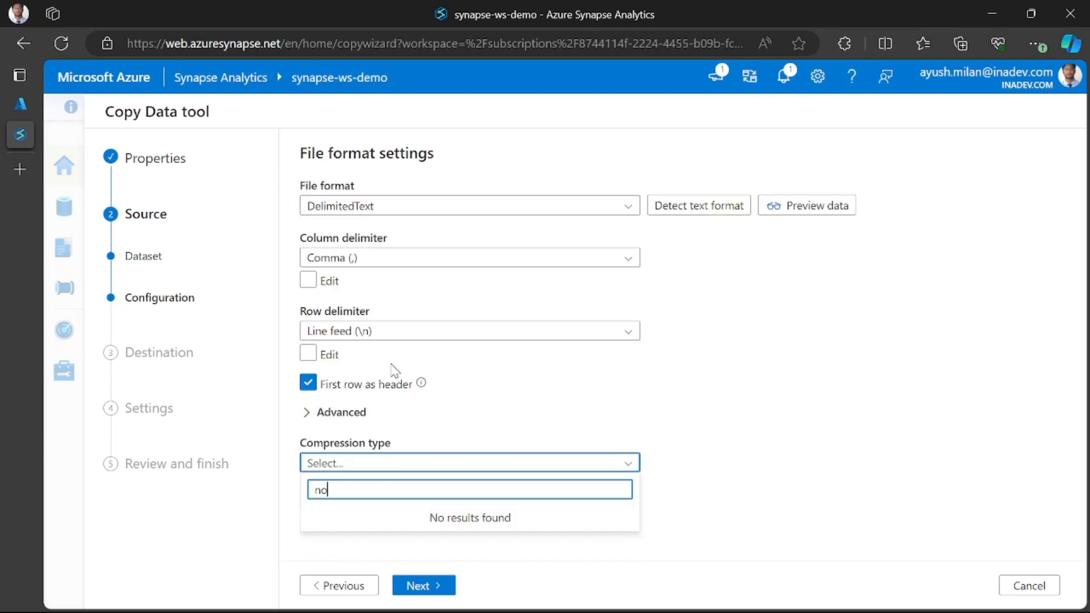
pyautogui.click(623, 468)
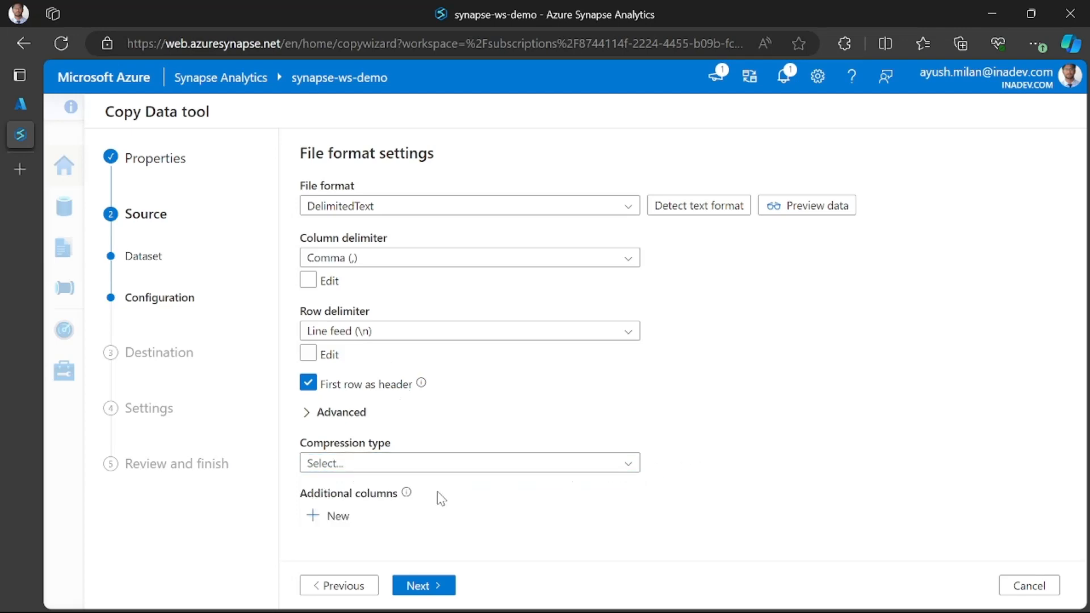
pyautogui.click(424, 590)
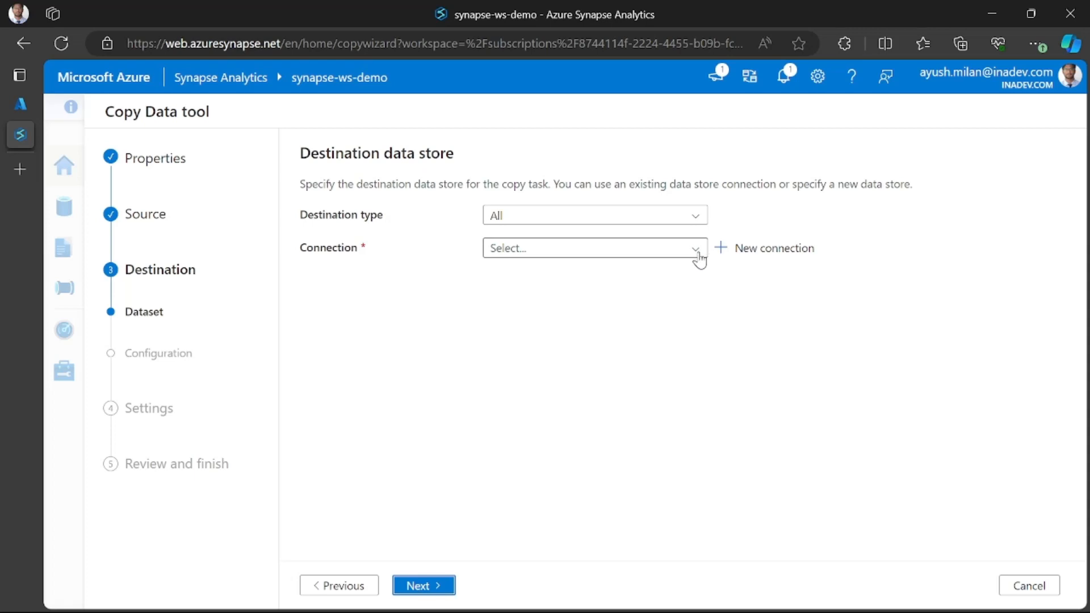
# Set the destination type to Azure Data Lake Storage Gen2 and select the synapse-ws-demo-WorkspaceDefaultStorage connection
pyautogui.click(546, 218)
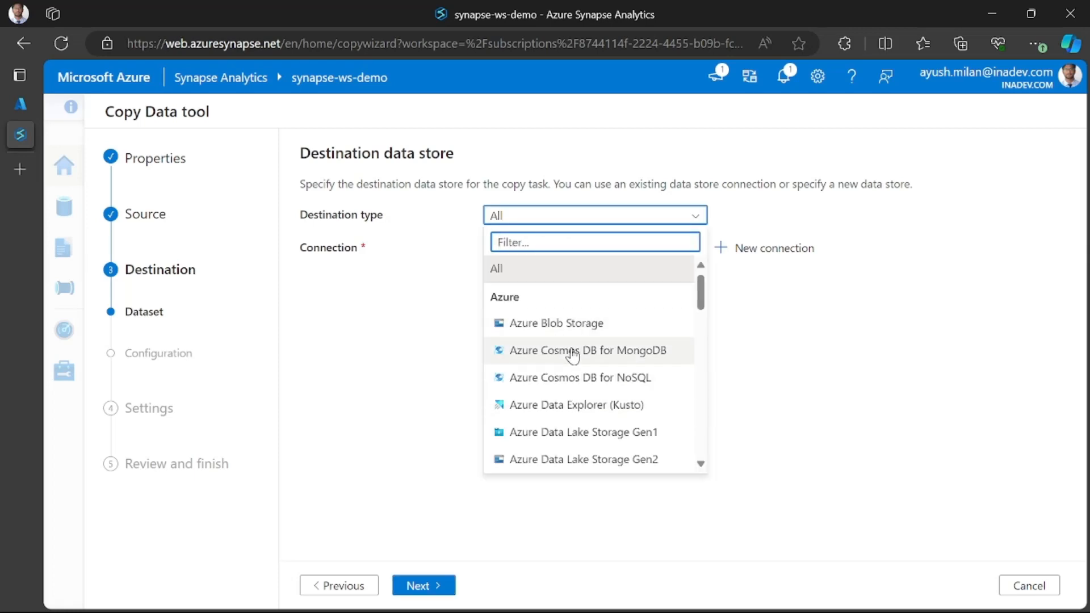
pyautogui.write('gen')
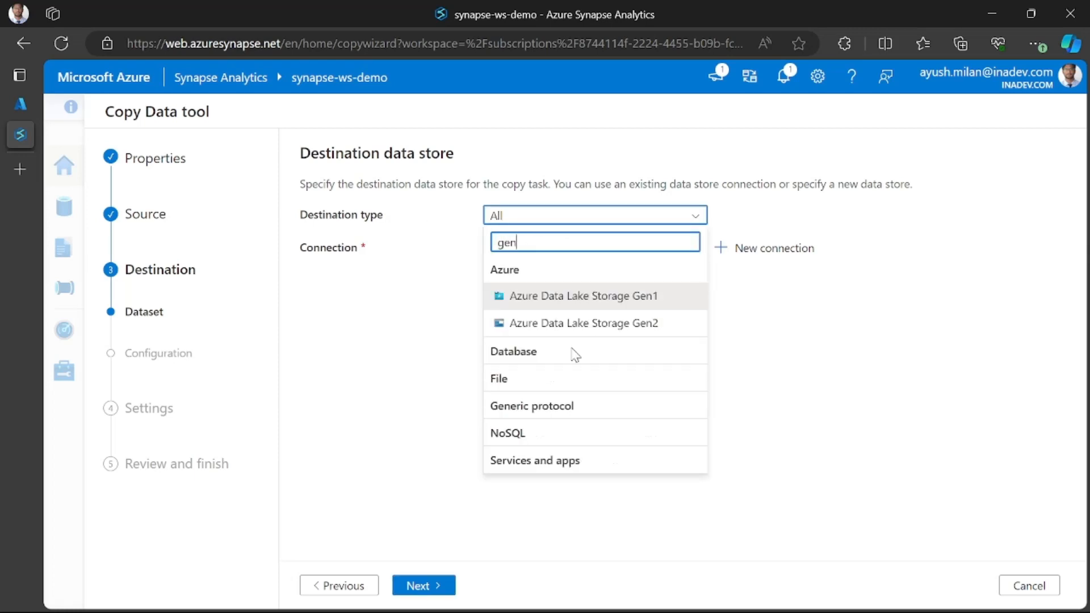
pyautogui.click(582, 323)
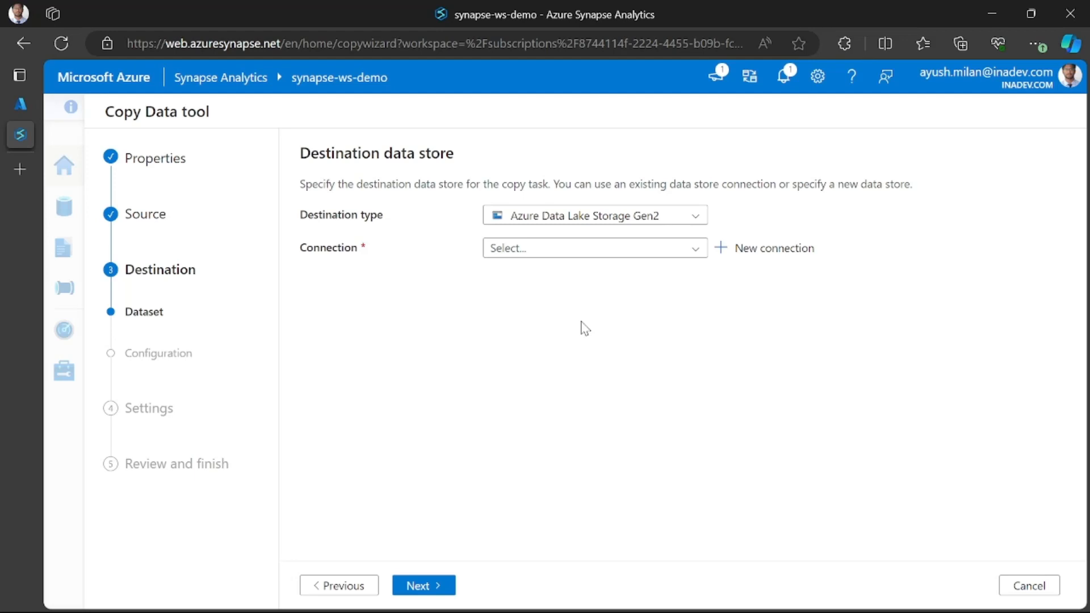
pyautogui.click(589, 250)
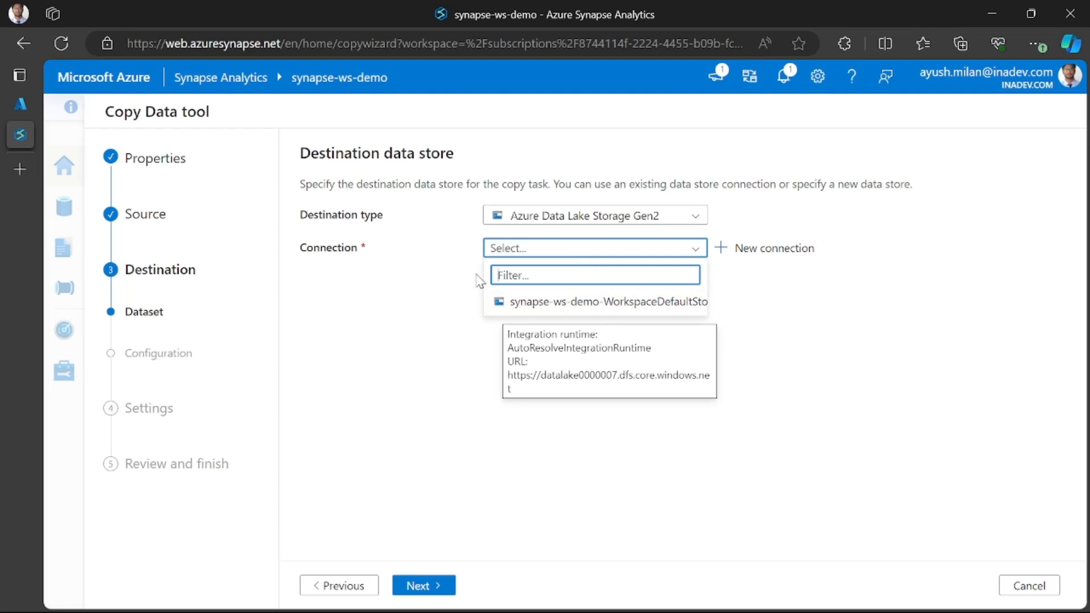
pyautogui.click(612, 305)
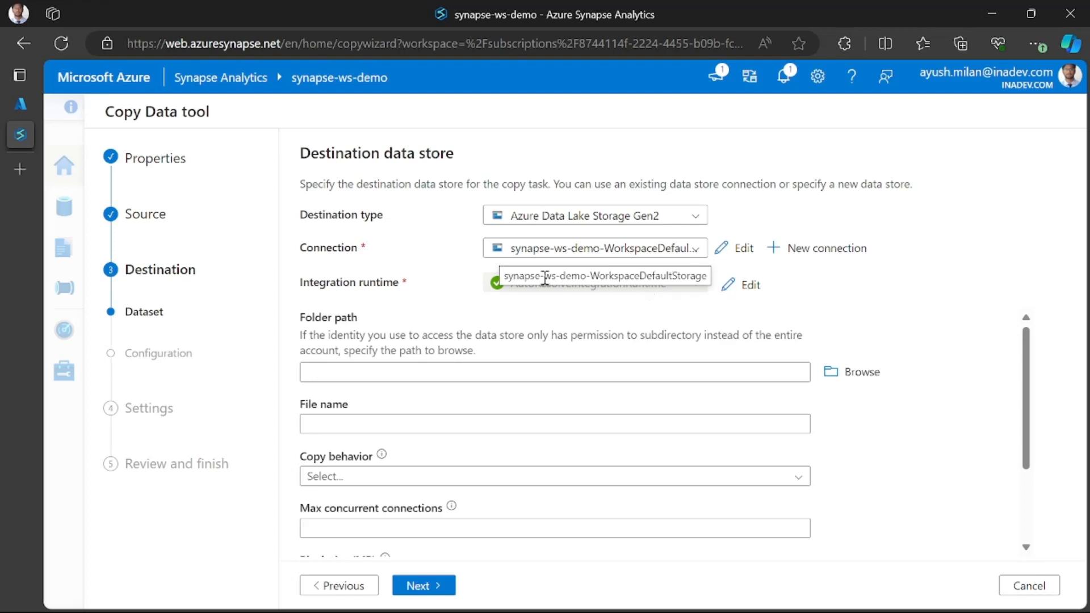
# Choose fs00000007 as the destination folder path and name the destination file products.csv
pyautogui.scroll(-1, 598, 363)
pyautogui.scroll(1, 598, 362)
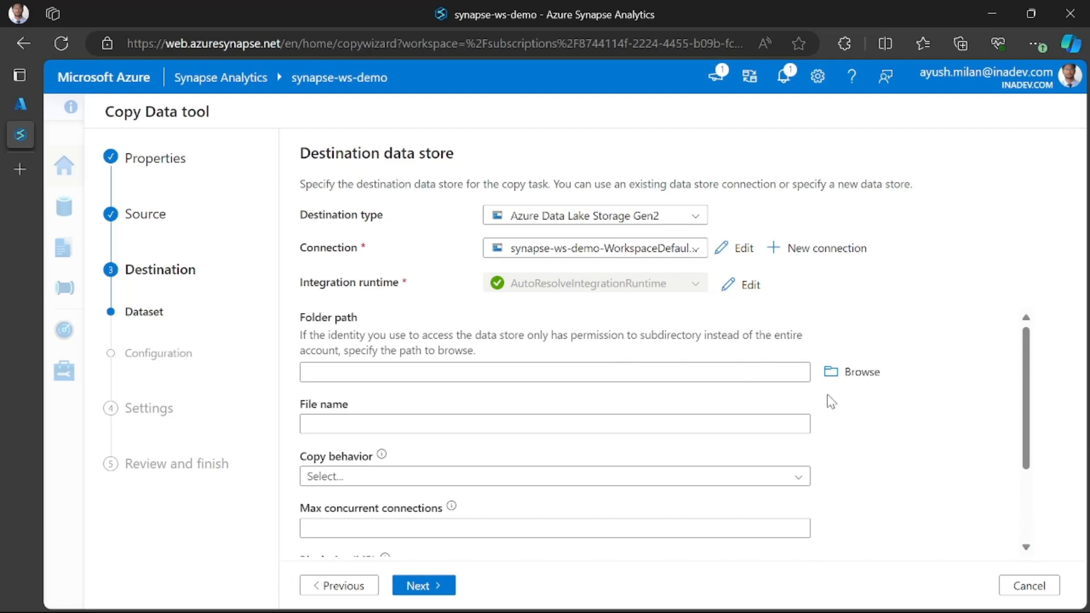
pyautogui.click(841, 370)
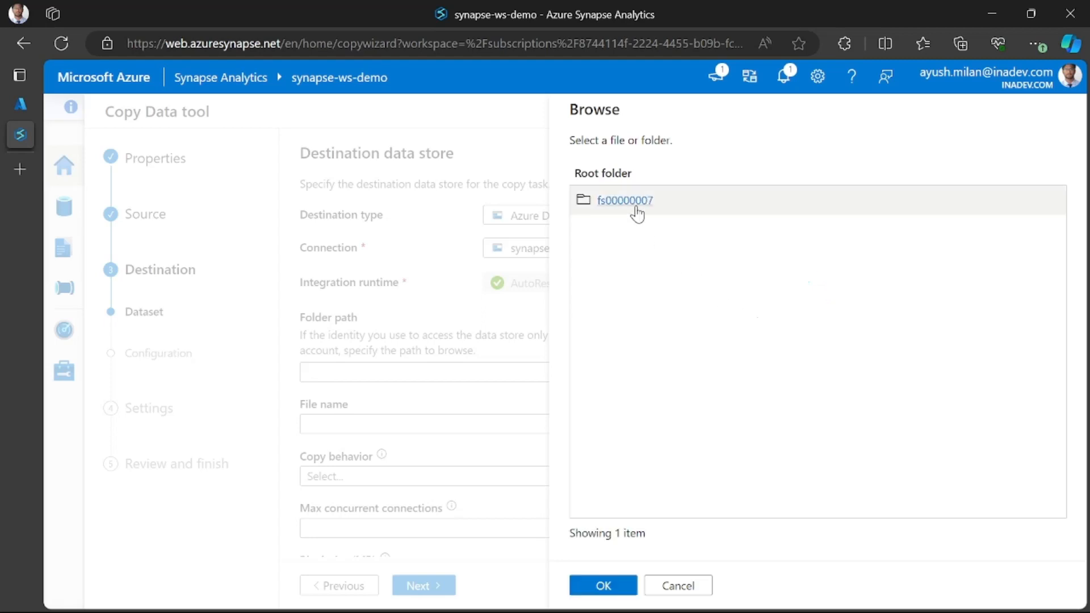
pyautogui.click(625, 201)
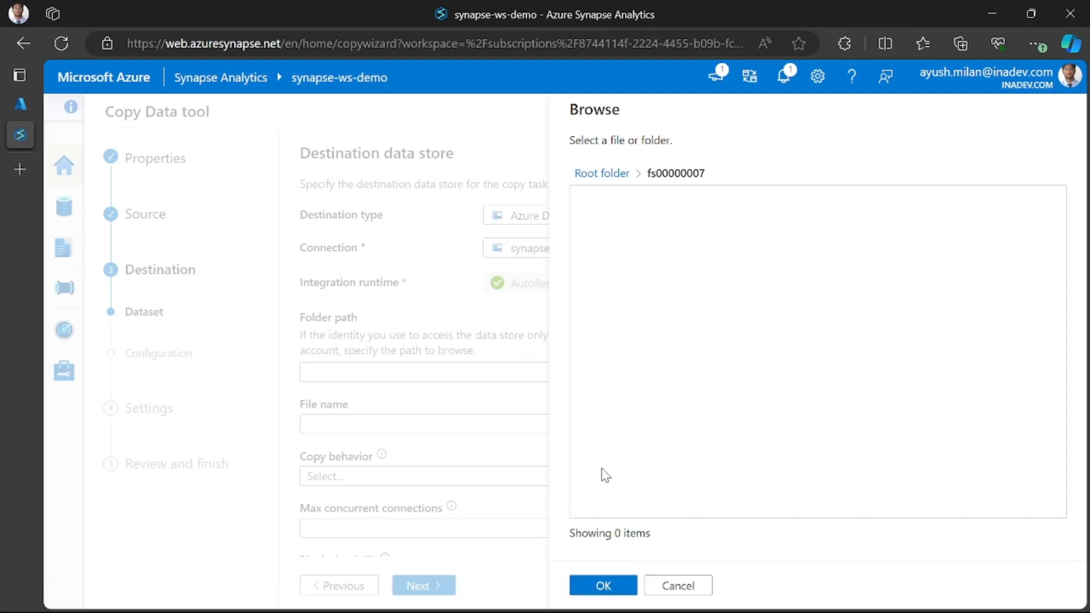
pyautogui.click(593, 584)
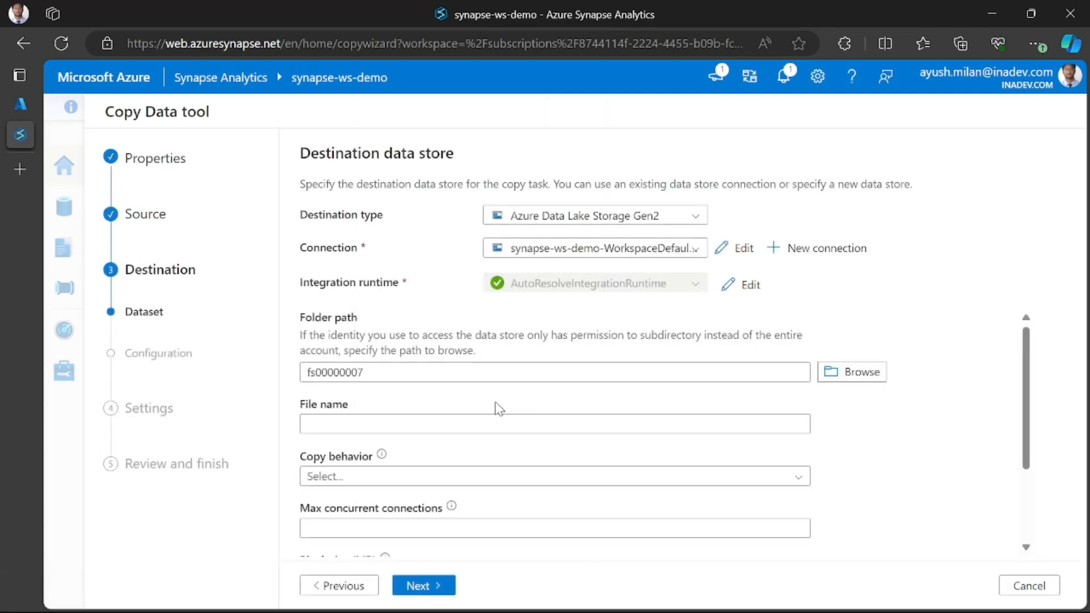
pyautogui.click(381, 422)
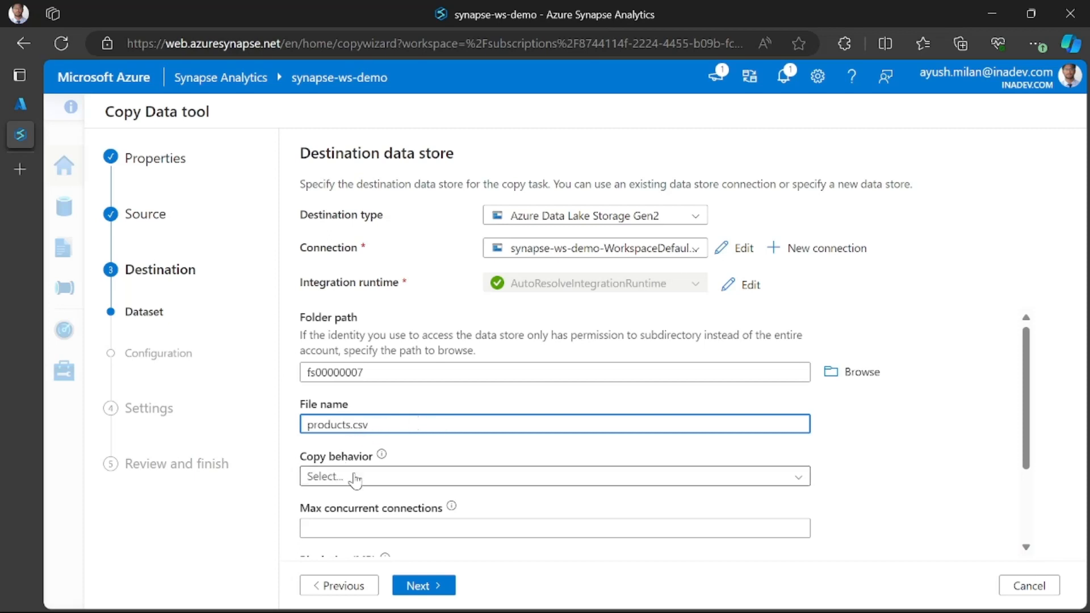
# Examine the destination's copy behavior options and its max concurrent connections, block size and metadata settings, leaving them unset
pyautogui.click(384, 481)
pyautogui.click(381, 456)
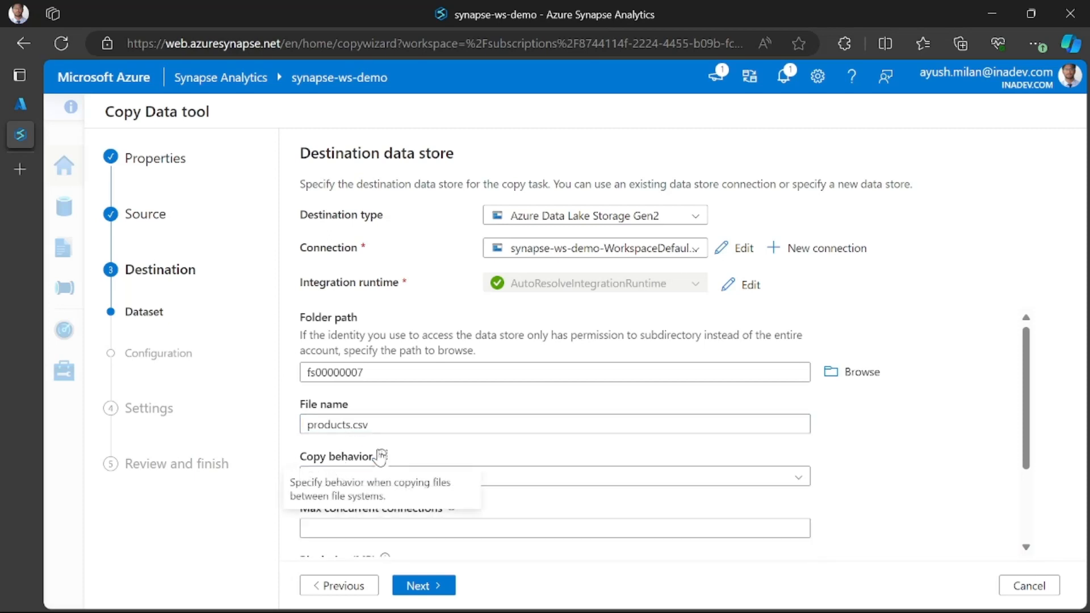
pyautogui.click(419, 483)
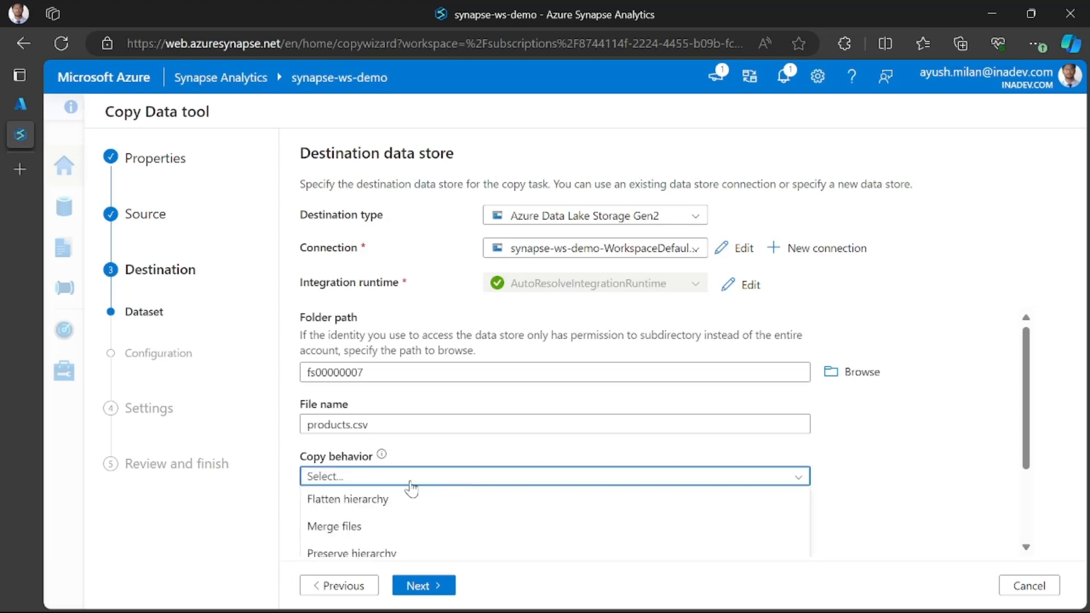
pyautogui.scroll(-2, 437, 481)
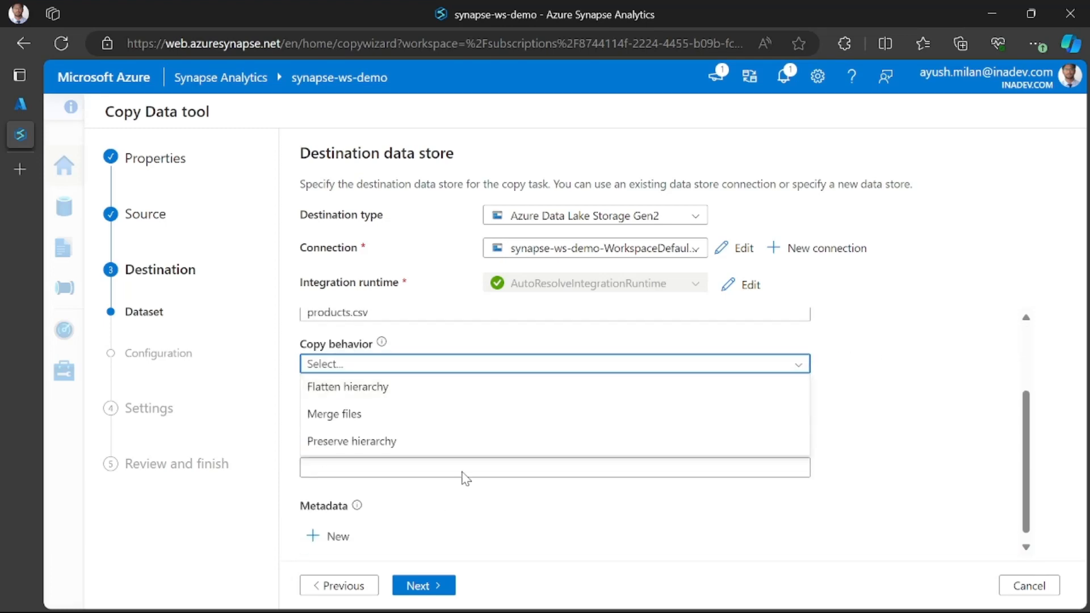
pyautogui.click(882, 412)
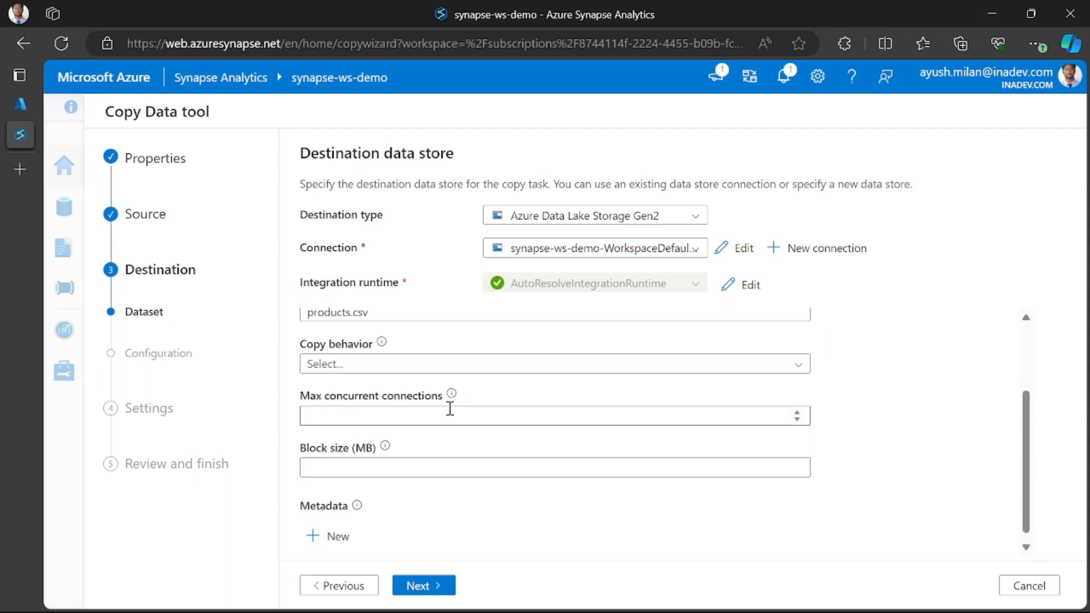
pyautogui.scroll(-1, 447, 409)
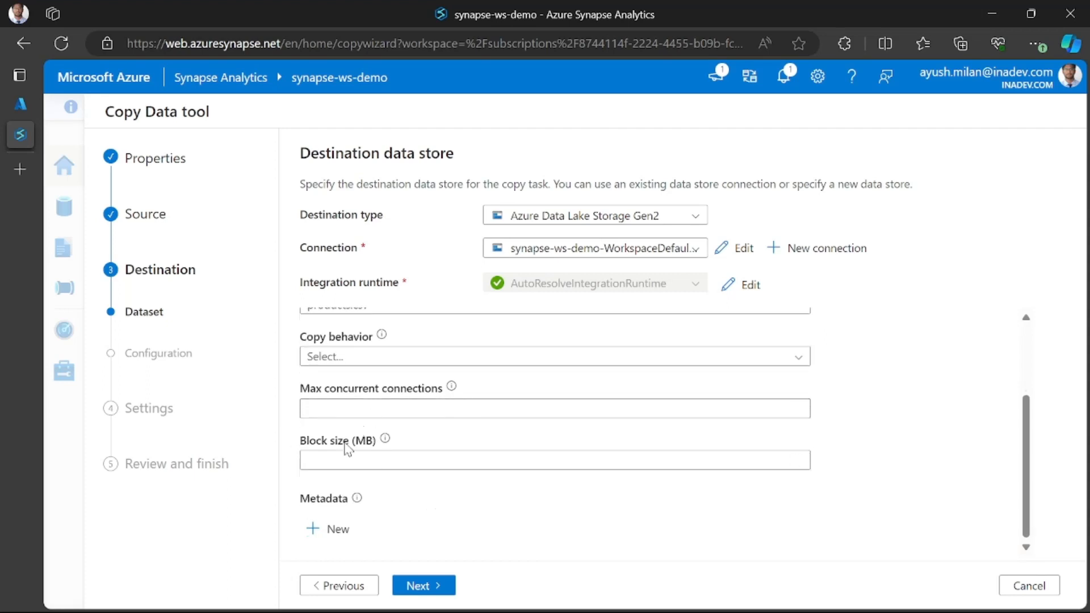
pyautogui.scroll(1, 437, 450)
pyautogui.scroll(2, 437, 450)
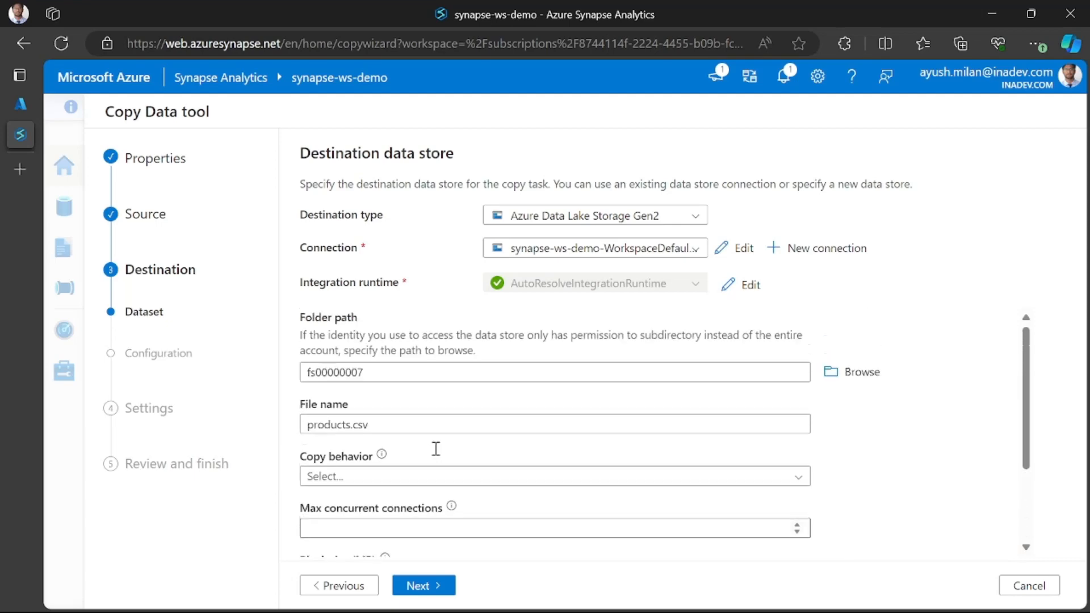
pyautogui.scroll(-1, 436, 453)
pyautogui.scroll(1, 435, 455)
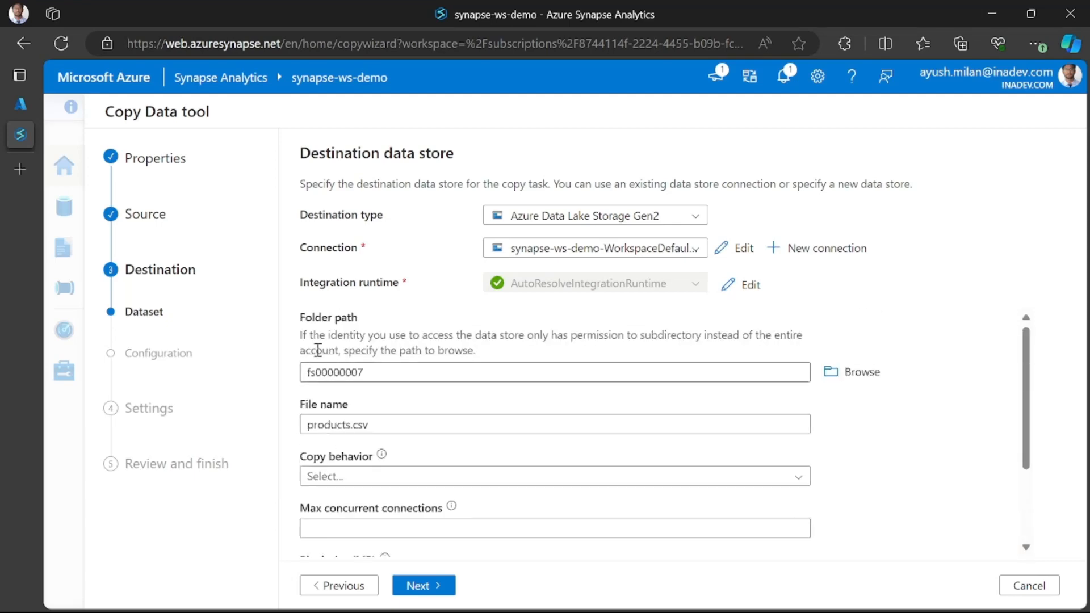
pyautogui.scroll(-2, 408, 496)
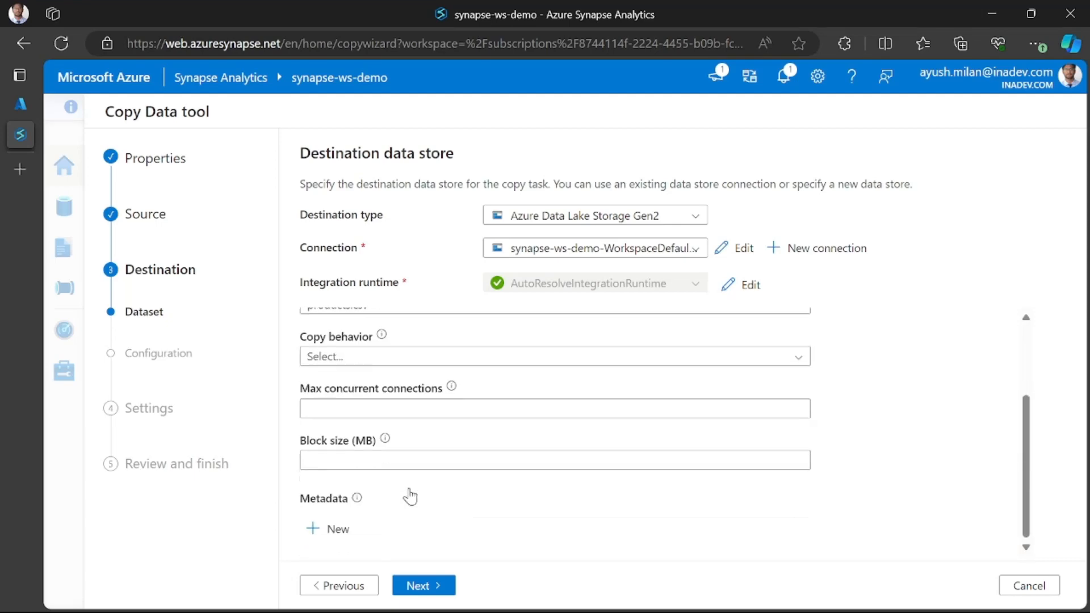
# Review the destination folder path, file name and optional settings, and continue to the destination's file format settings
pyautogui.scroll(2, 403, 457)
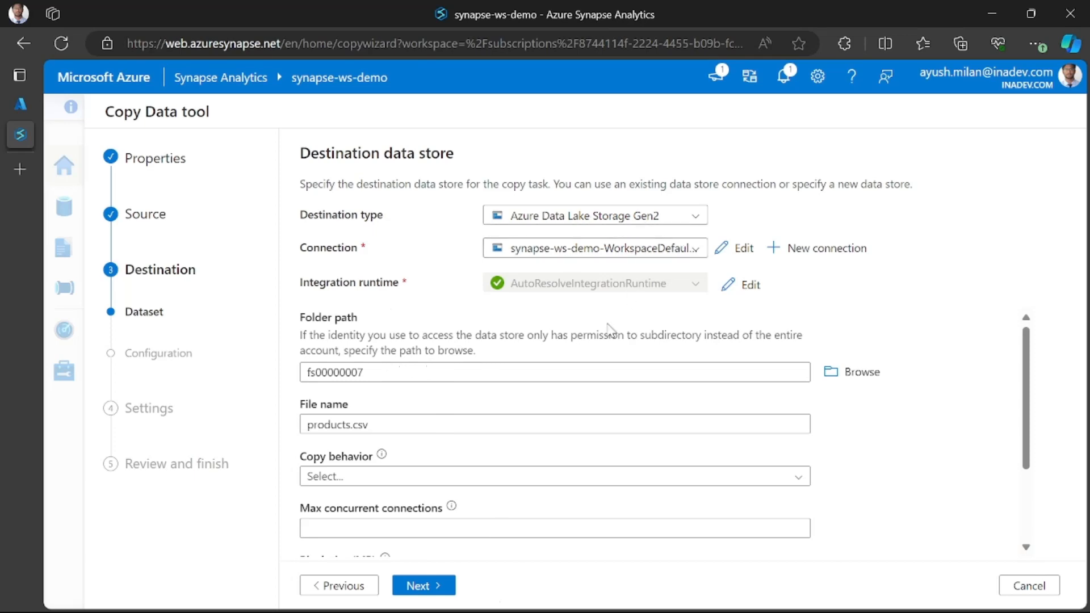
pyautogui.scroll(-2, 574, 349)
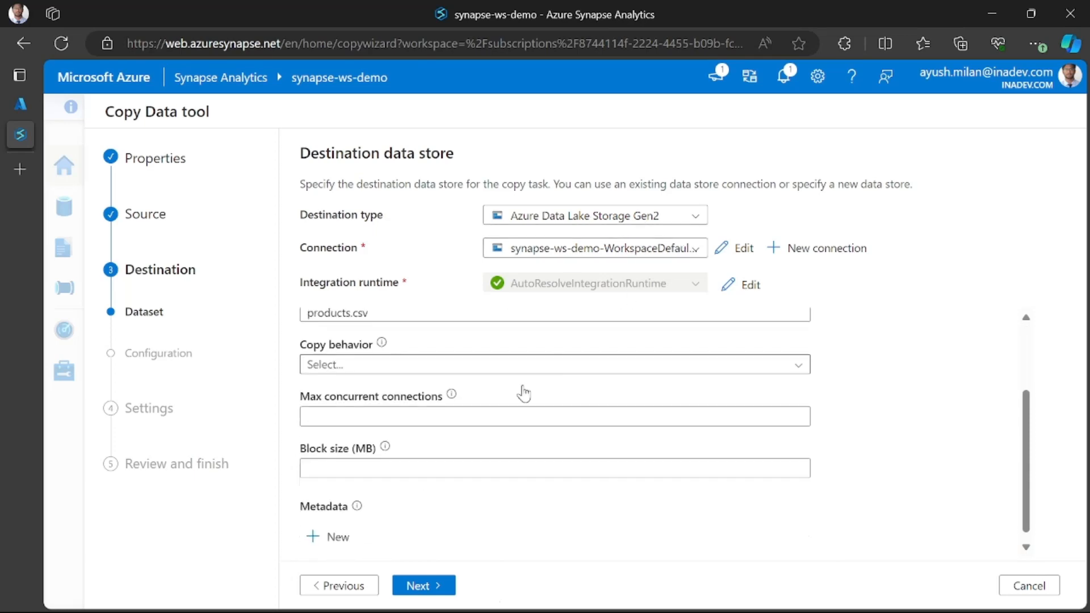
pyautogui.click(423, 585)
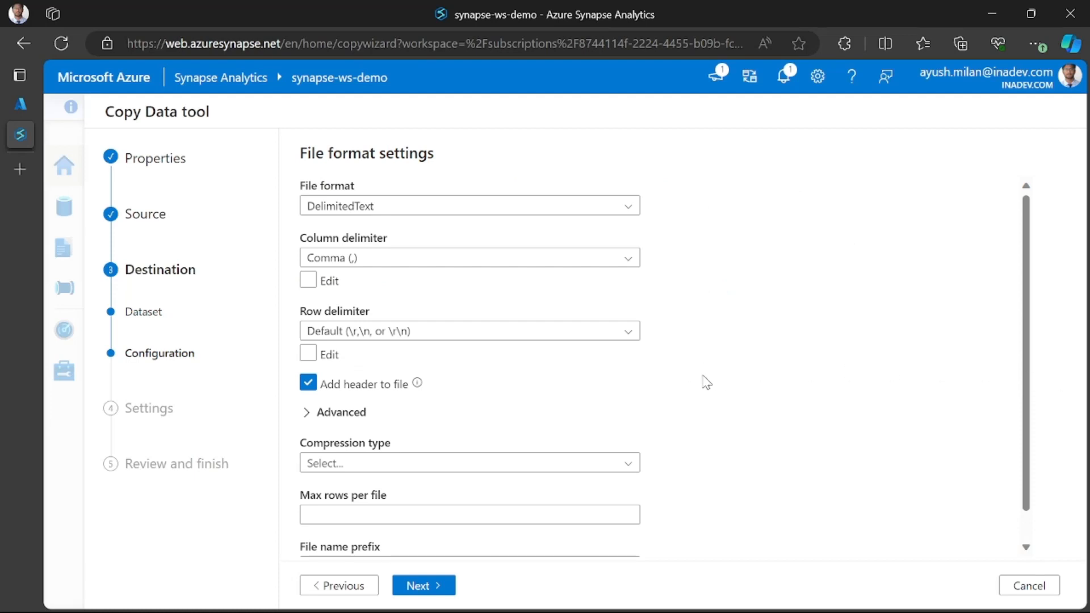
# Set the destination file's row delimiter to Line feed (\n), keep the other format options, and continue to the task settings
pyautogui.scroll(-1, 702, 382)
pyautogui.scroll(1, 701, 380)
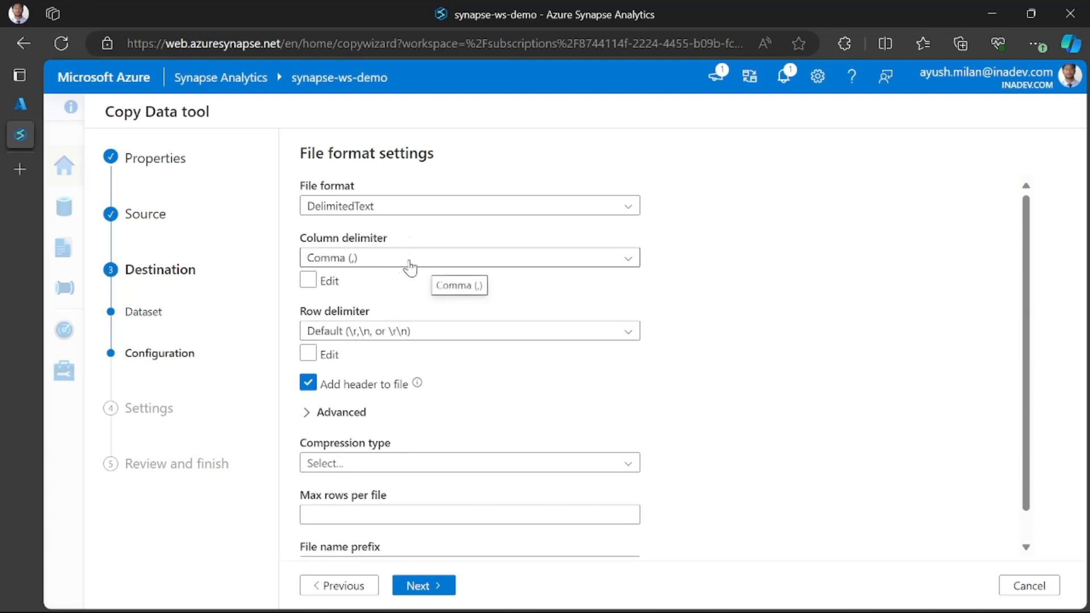
pyautogui.click(391, 329)
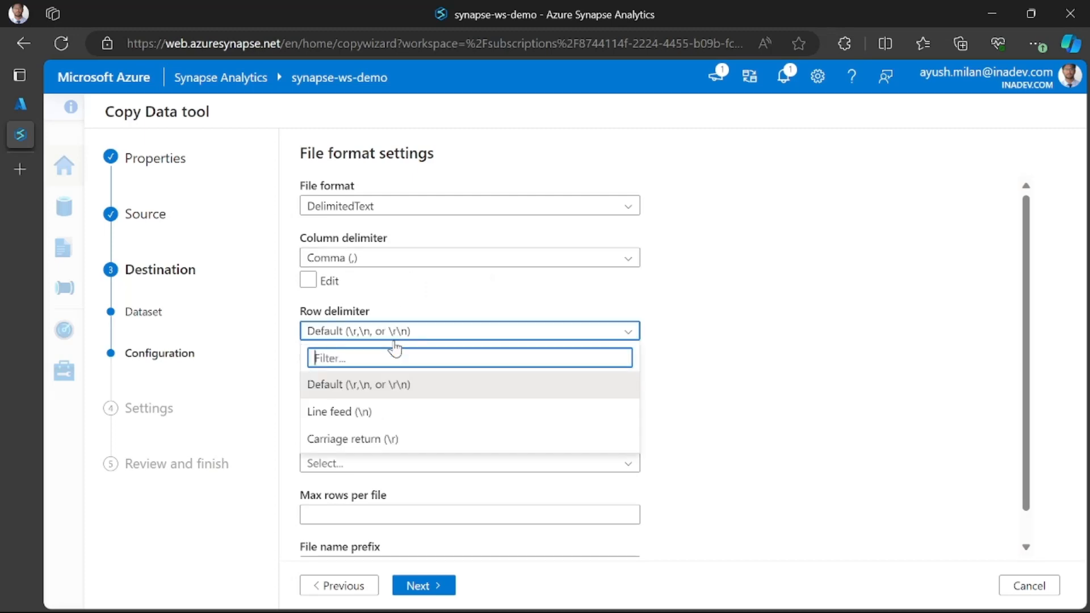
pyautogui.click(377, 413)
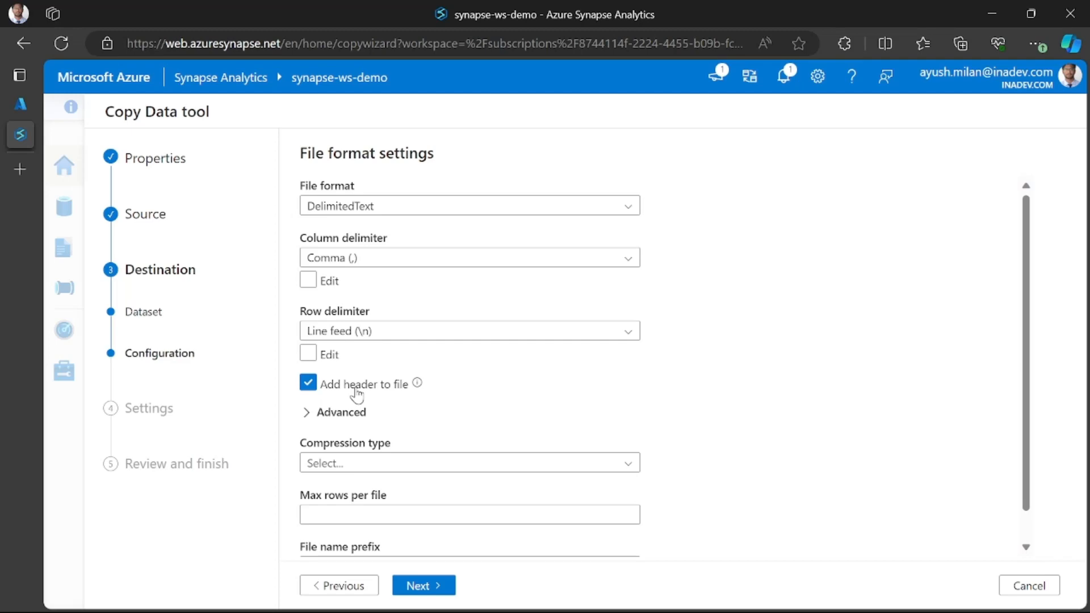
pyautogui.scroll(-1, 448, 364)
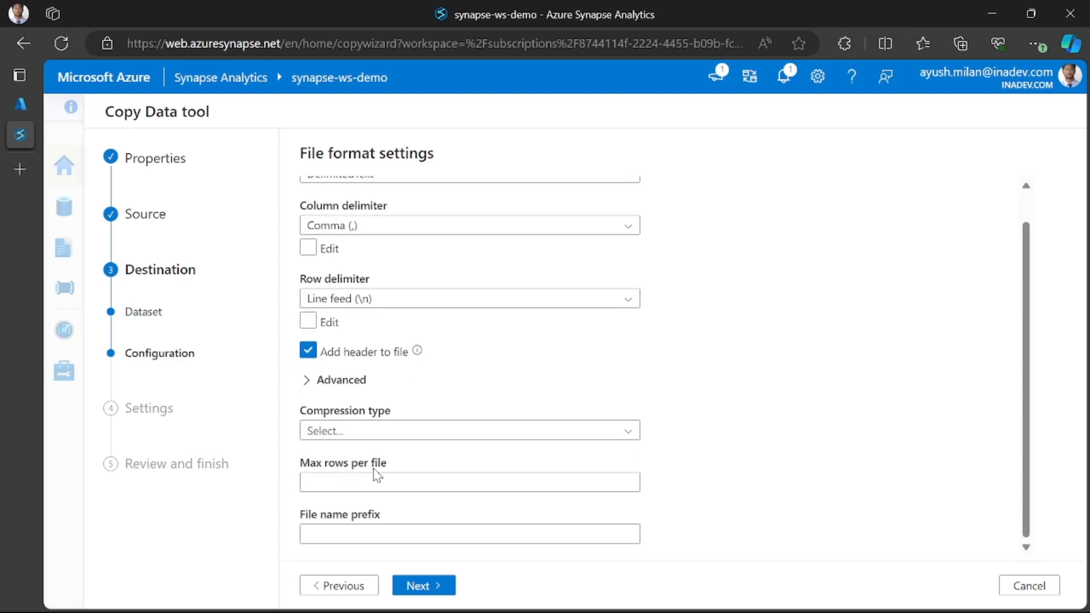
pyautogui.click(439, 589)
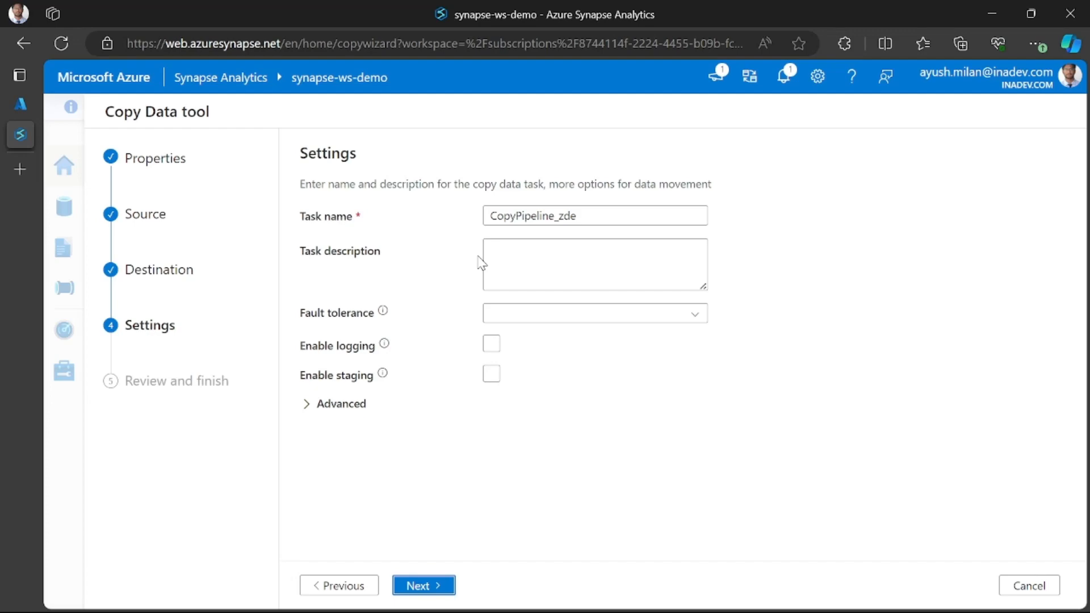
# Replace the default task name with a new one starting with "Copy"
pyautogui.moveTo(604, 219); pyautogui.dragTo(470, 233)
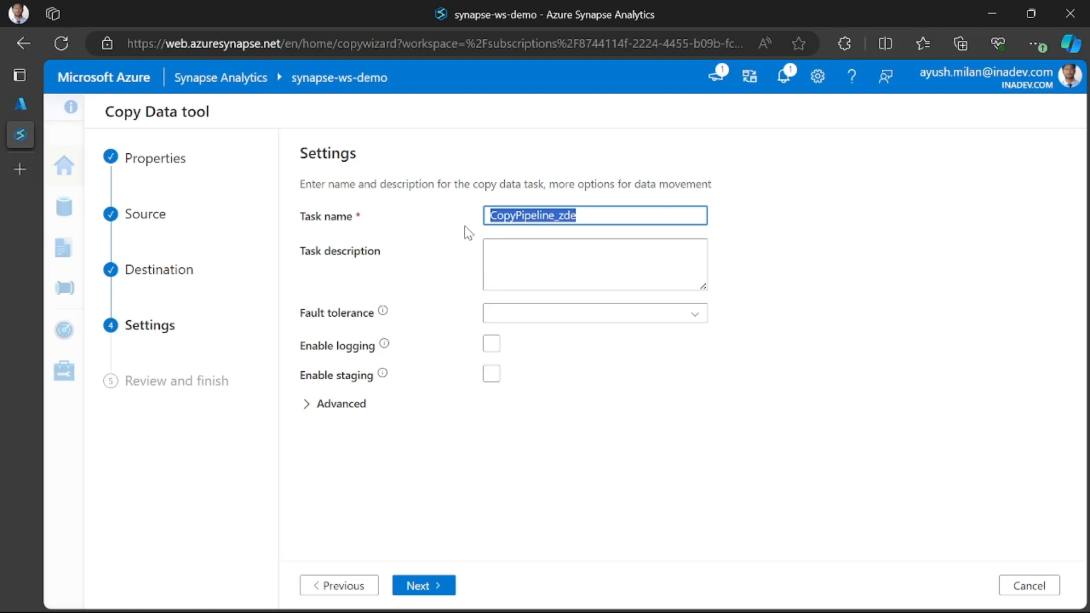
pyautogui.write('C')
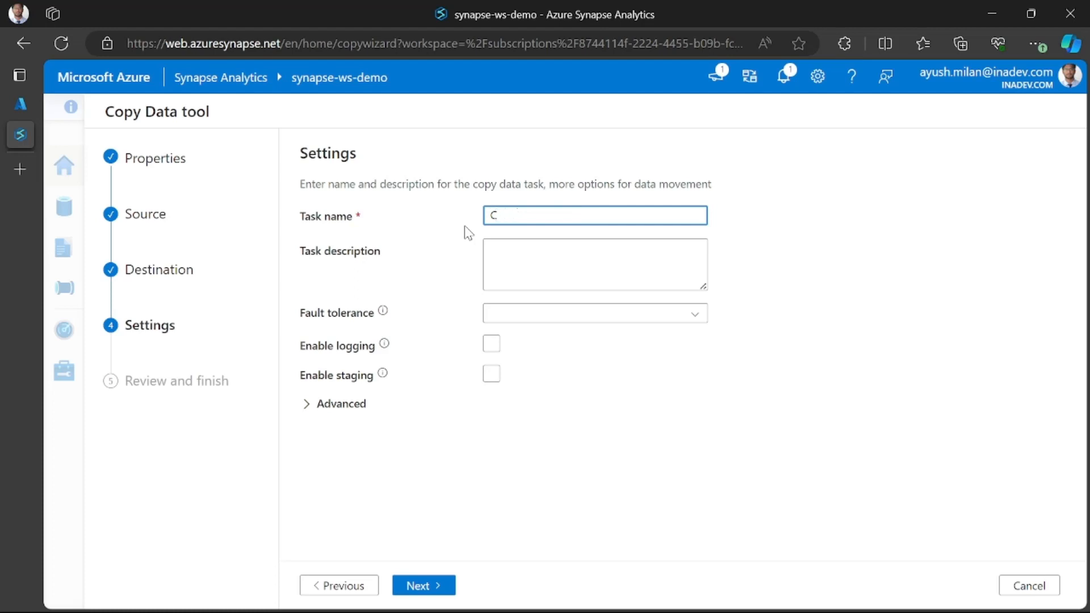
pyautogui.write('opy ')
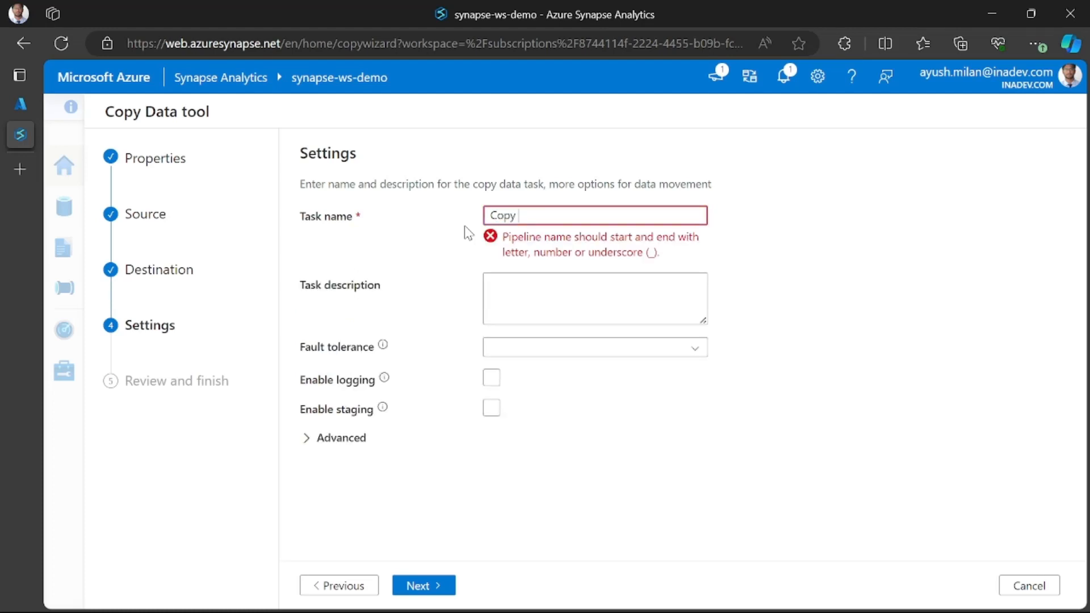
# Name the copy task "Copy products", describe it as "Copy products data", and proceed to the review stage
pyautogui.write('products')
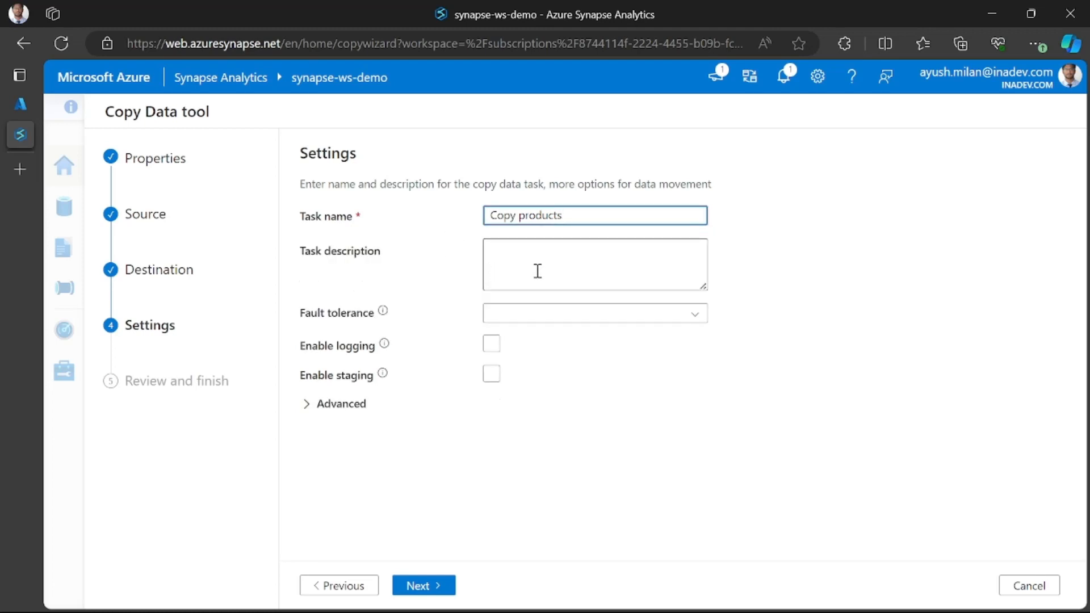
pyautogui.click(569, 257)
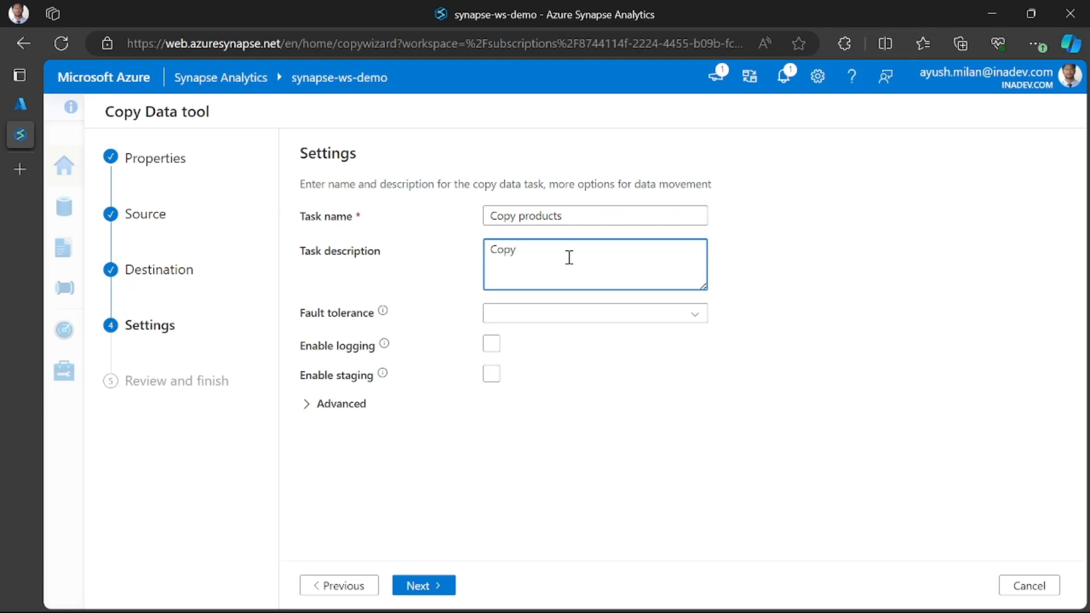
pyautogui.write('Copy products c')
pyautogui.click(648, 395)
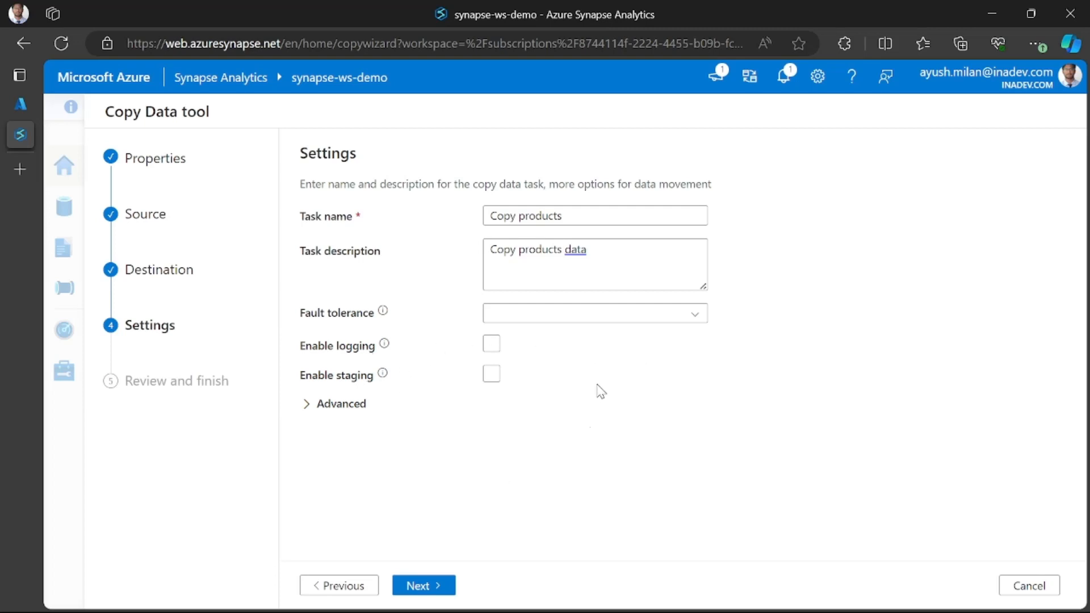
pyautogui.click(424, 587)
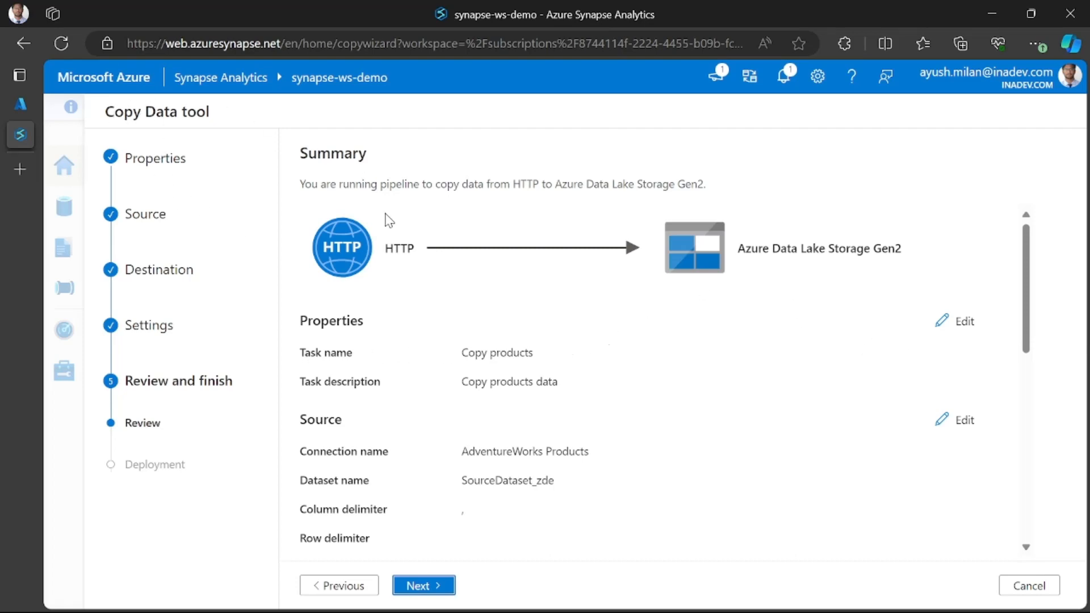
# Examine the copy task summary, covering its properties, source, destination and copy settings
pyautogui.scroll(-2, 454, 323)
pyautogui.scroll(2, 419, 312)
pyautogui.scroll(-2, 423, 317)
pyautogui.scroll(-2, 422, 317)
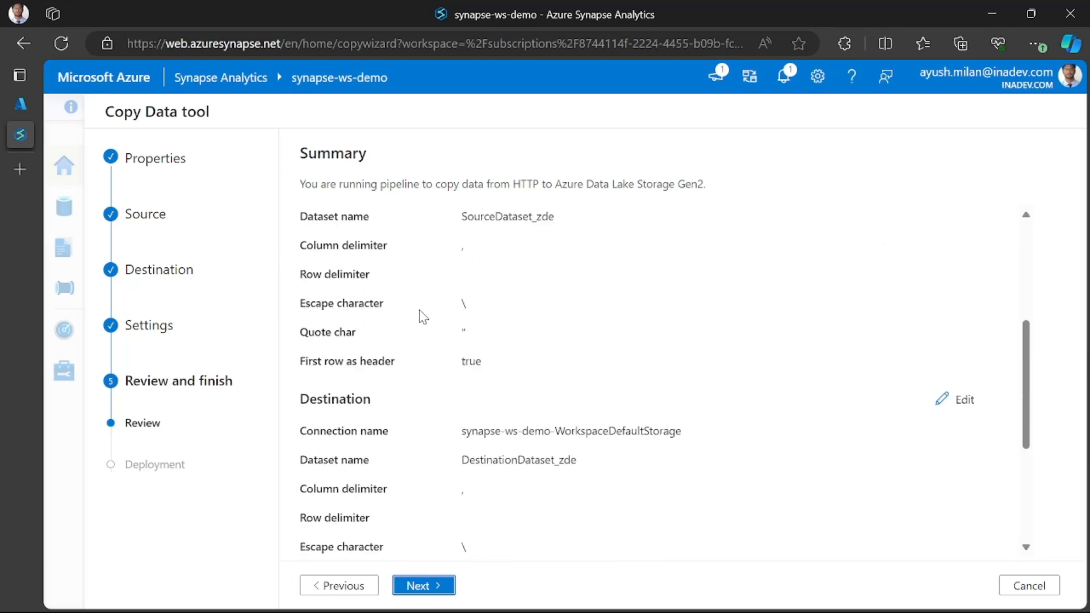
pyautogui.scroll(4, 418, 316)
pyautogui.moveTo(322, 355); pyautogui.dragTo(523, 358)
pyautogui.moveTo(461, 381); pyautogui.dragTo(558, 377)
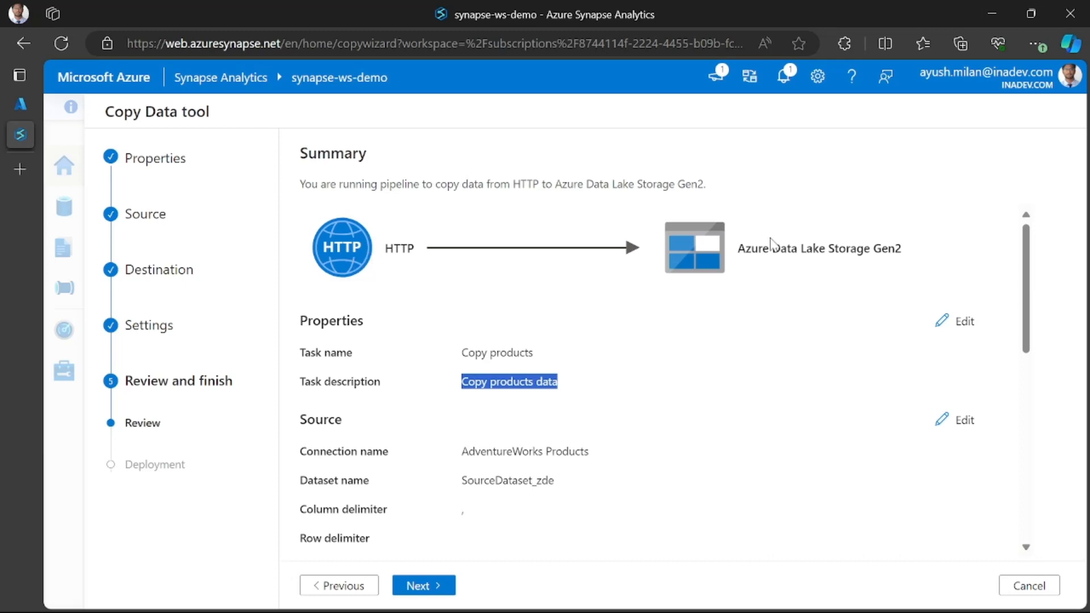
pyautogui.scroll(-5, 652, 360)
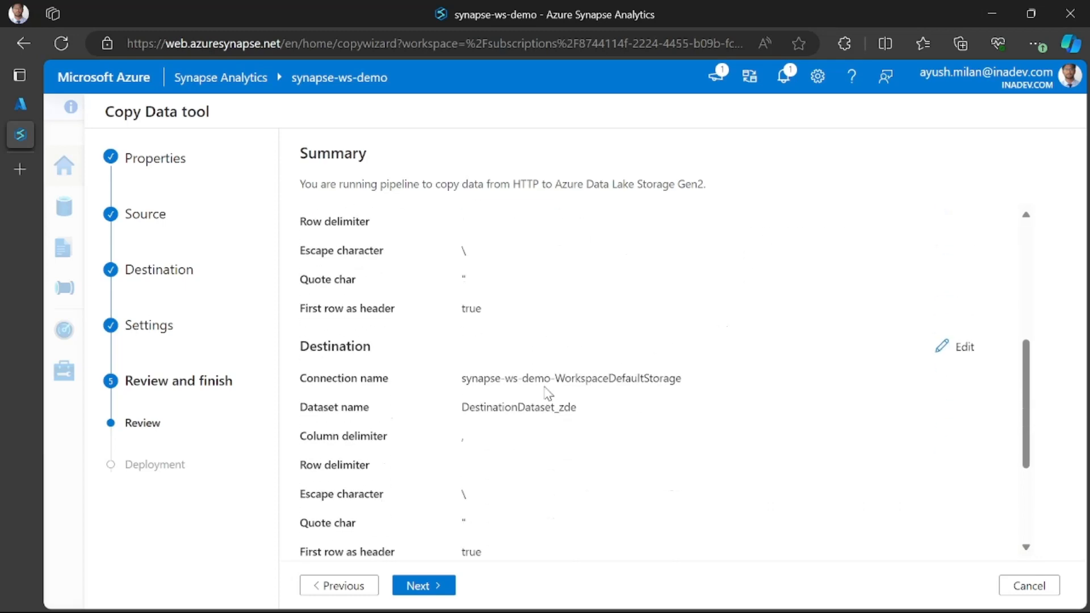
pyautogui.scroll(3, 498, 401)
pyautogui.moveTo(307, 465); pyautogui.dragTo(392, 467)
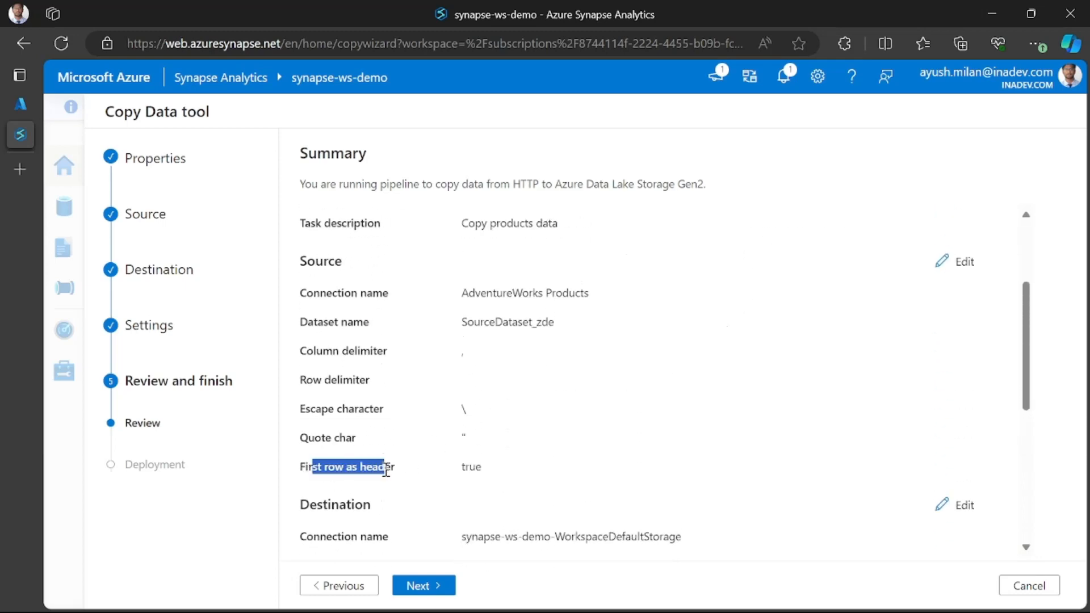
pyautogui.click(350, 480)
pyautogui.moveTo(345, 284); pyautogui.dragTo(419, 505)
pyautogui.scroll(-4, 358, 452)
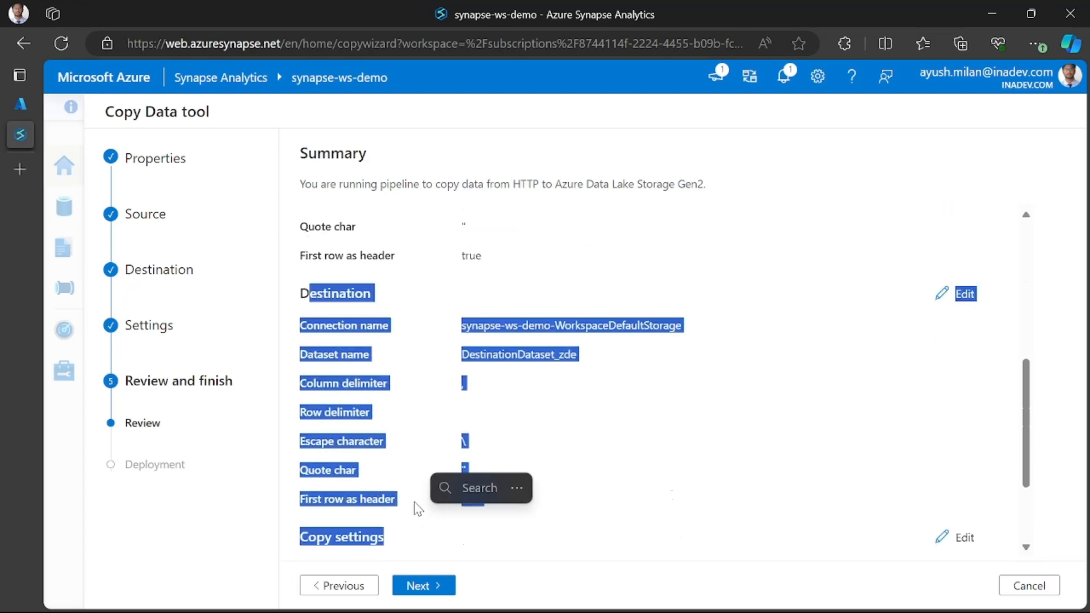
pyautogui.scroll(-2, 396, 469)
pyautogui.click(355, 444)
pyautogui.scroll(-1, 352, 437)
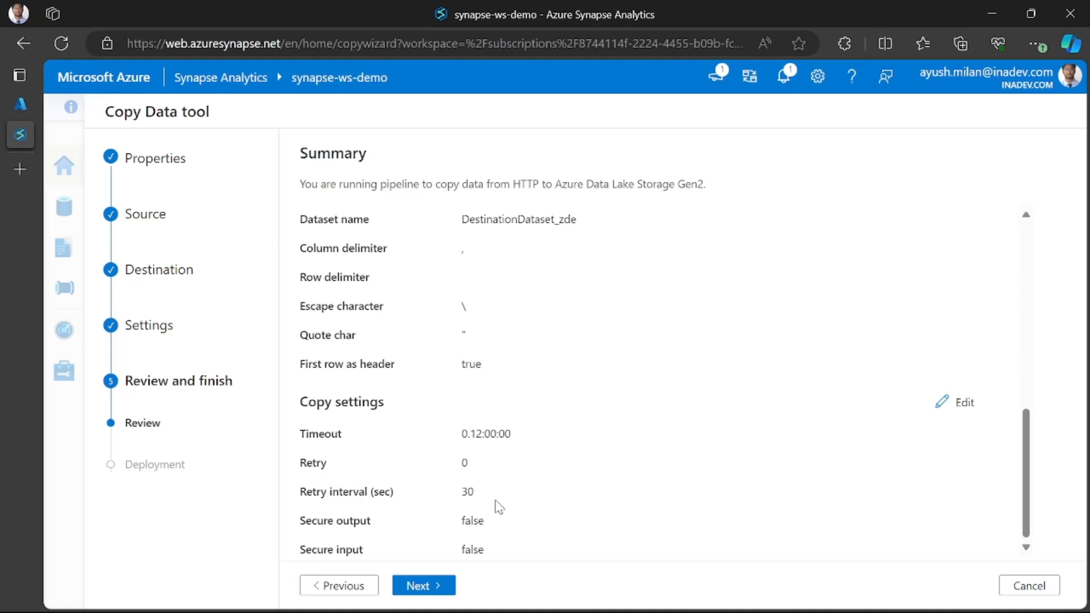
pyautogui.moveTo(478, 493); pyautogui.dragTo(449, 493)
pyautogui.scroll(10, 647, 373)
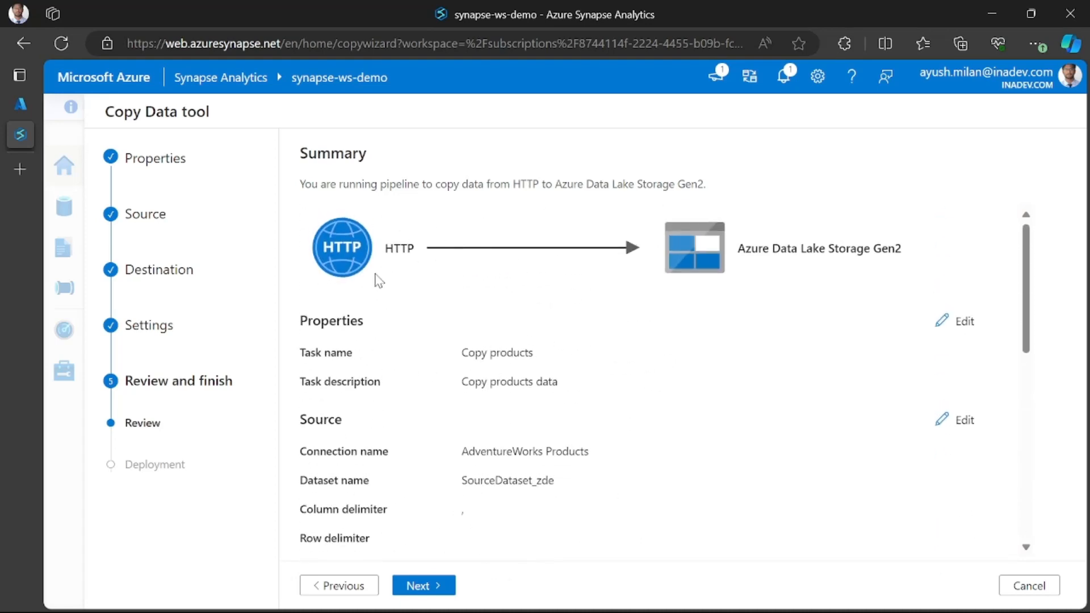
pyautogui.scroll(-10, 557, 292)
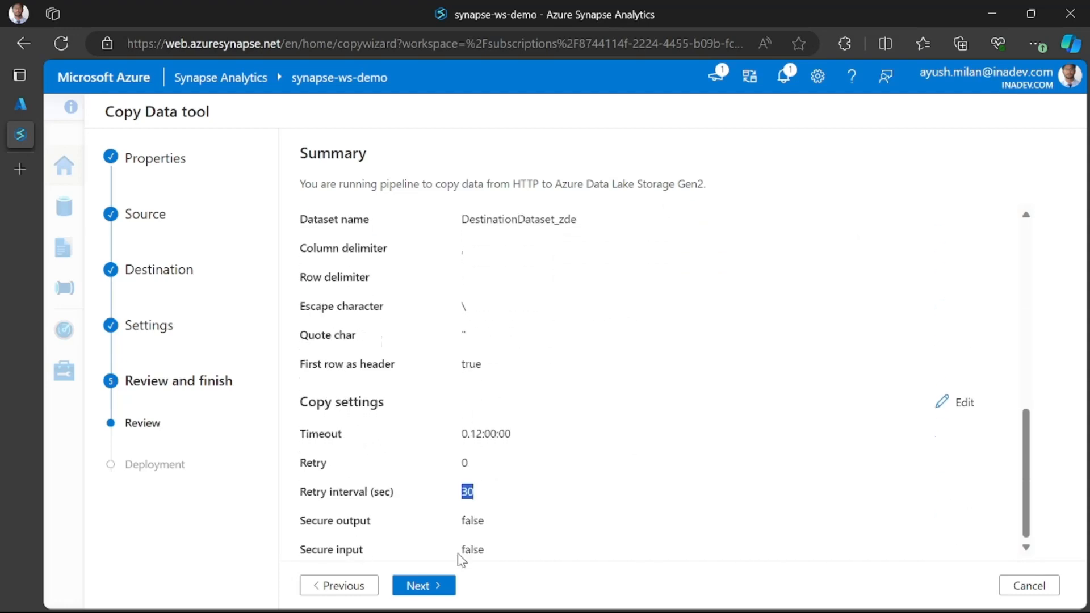
# Accept the reviewed summary to deploy and run the copy pipeline, and check its deployment status
pyautogui.click(439, 587)
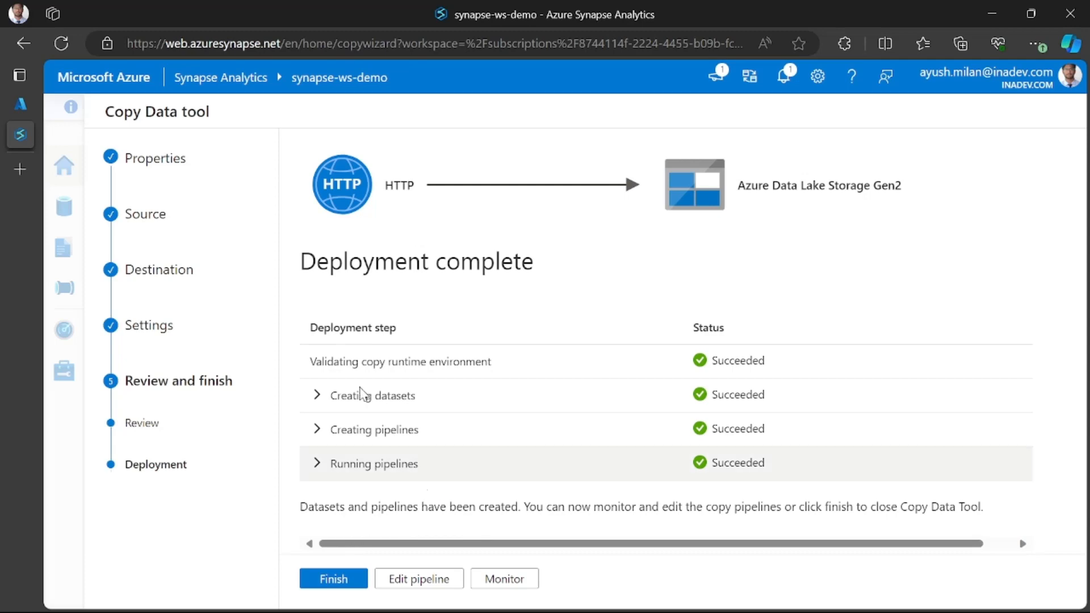
pyautogui.moveTo(301, 259); pyautogui.dragTo(544, 284)
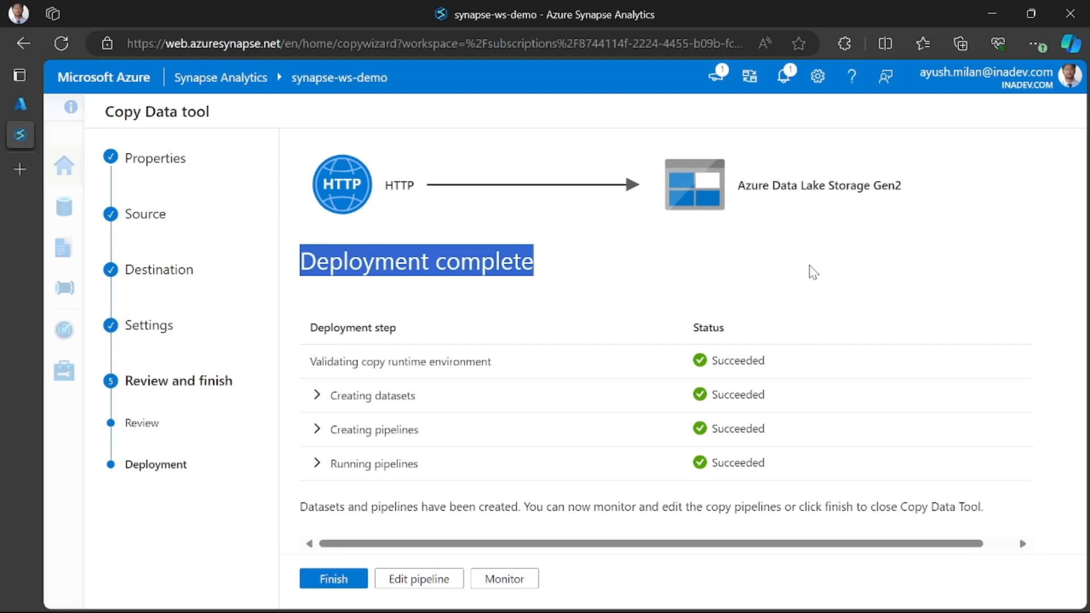
# Go to the pipeline runs monitoring page and inspect the activity runs of the Copy products pipeline
pyautogui.rightClick(495, 577)
pyautogui.click(486, 580)
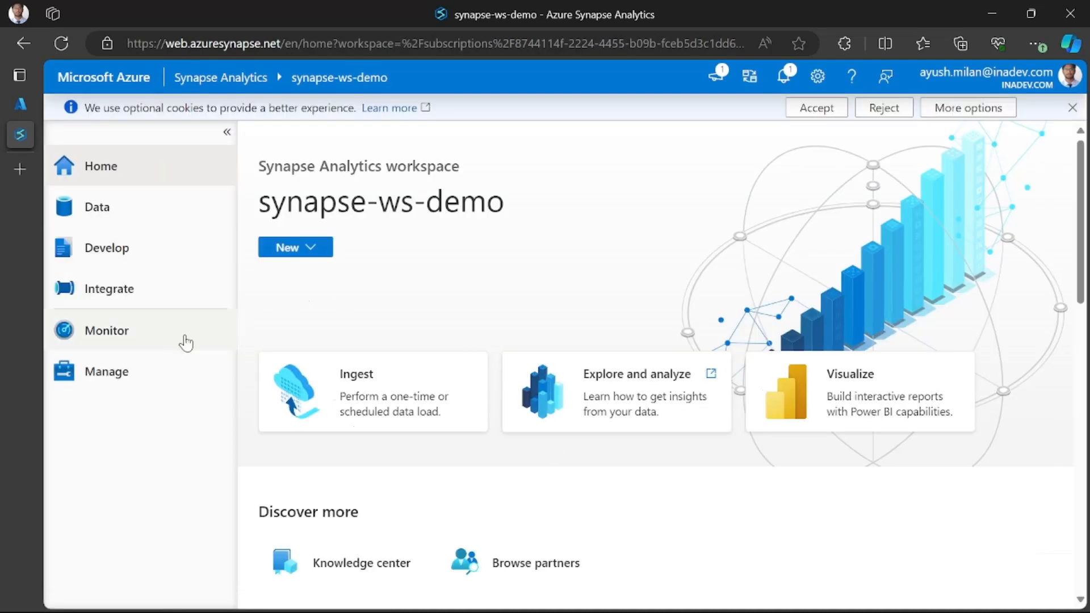
pyautogui.scroll(-5, 628, 331)
pyautogui.scroll(5, 628, 331)
pyautogui.scroll(1, 627, 331)
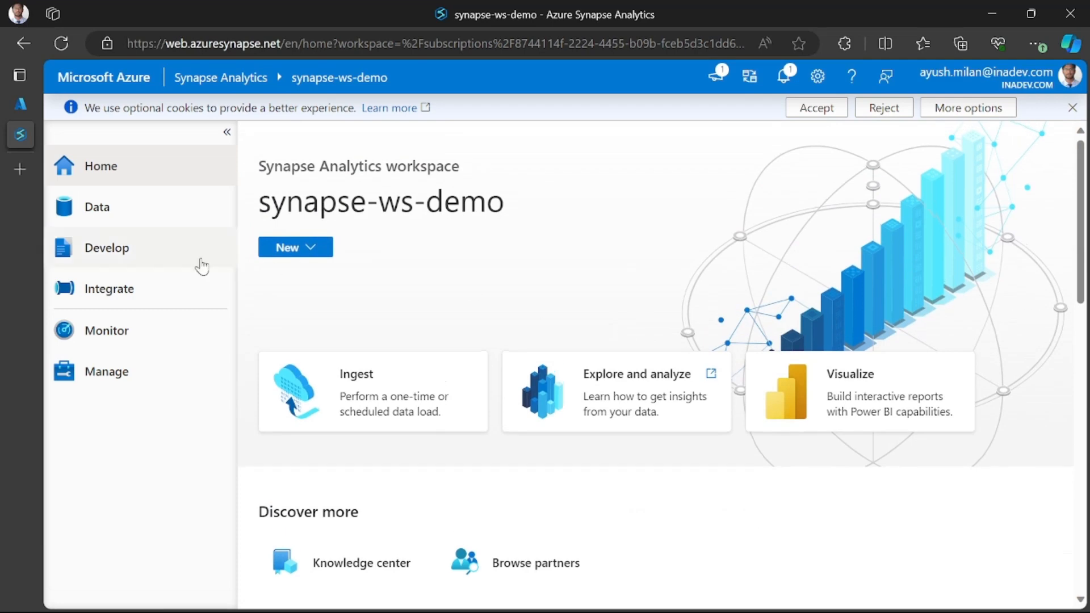
pyautogui.click(23, 43)
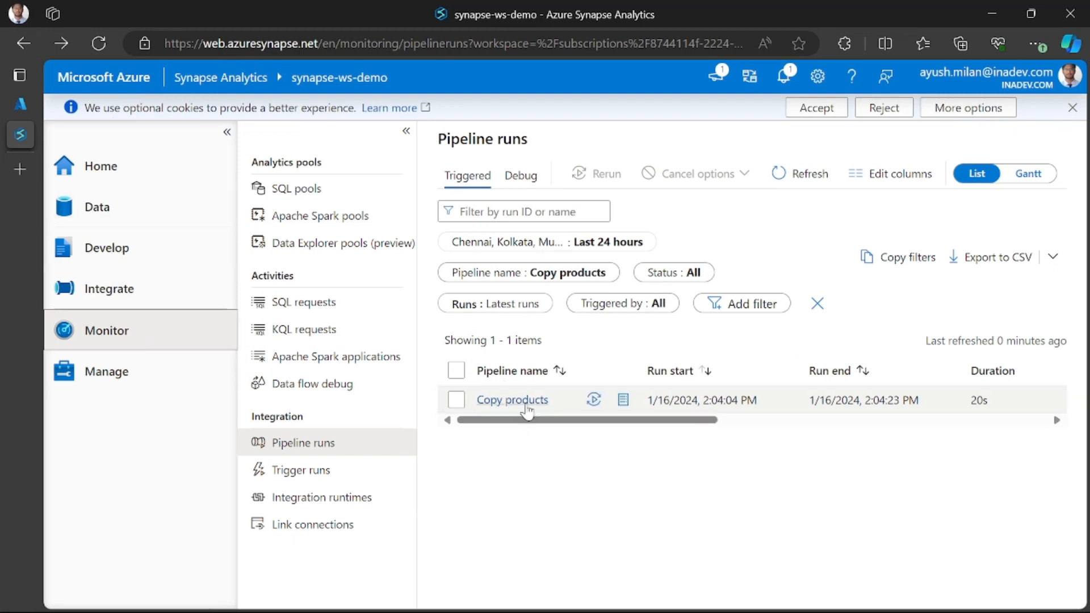
pyautogui.click(526, 400)
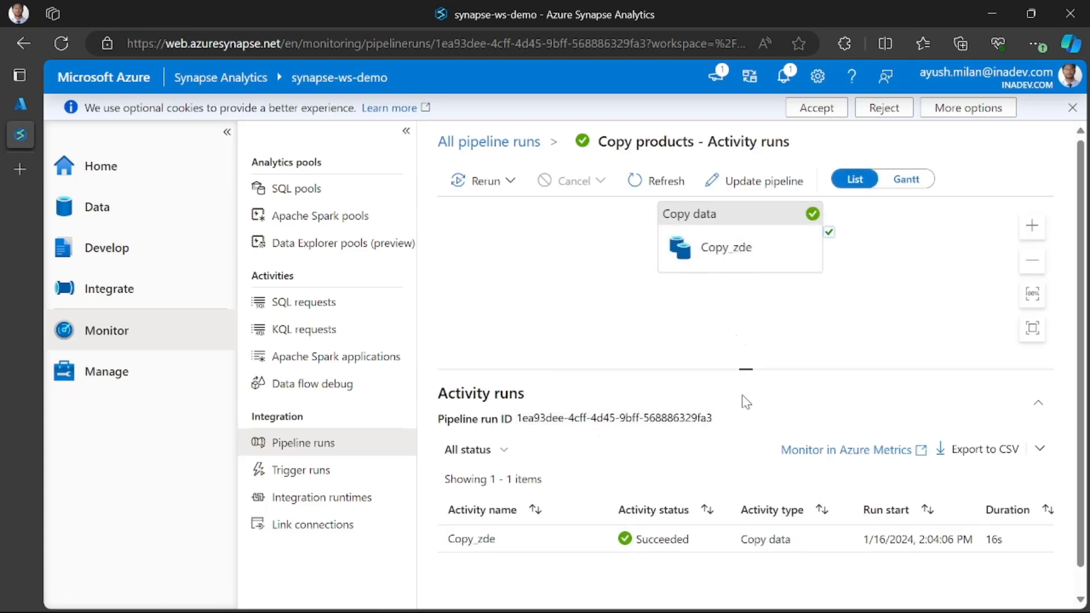
pyautogui.moveTo(746, 368)
pyautogui.mouseDown()
pyautogui.moveTo(747, 382)
pyautogui.moveTo(746, 358)
pyautogui.mouseUp()
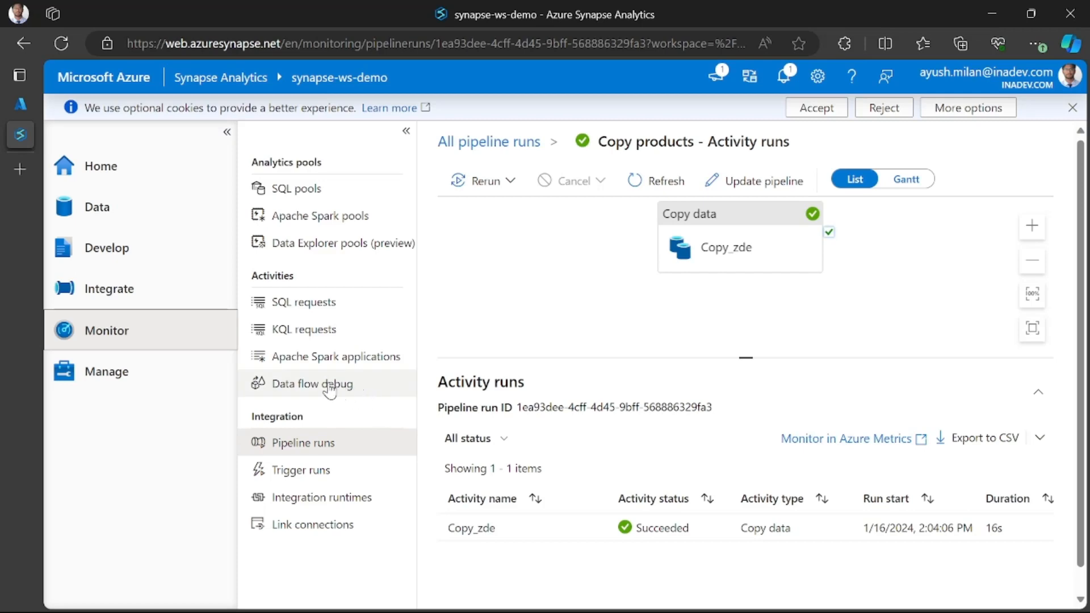
# Browse the linked data and open the fs00000007 container under the primary Azure Data Lake Storage Gen2 account
pyautogui.click(123, 221)
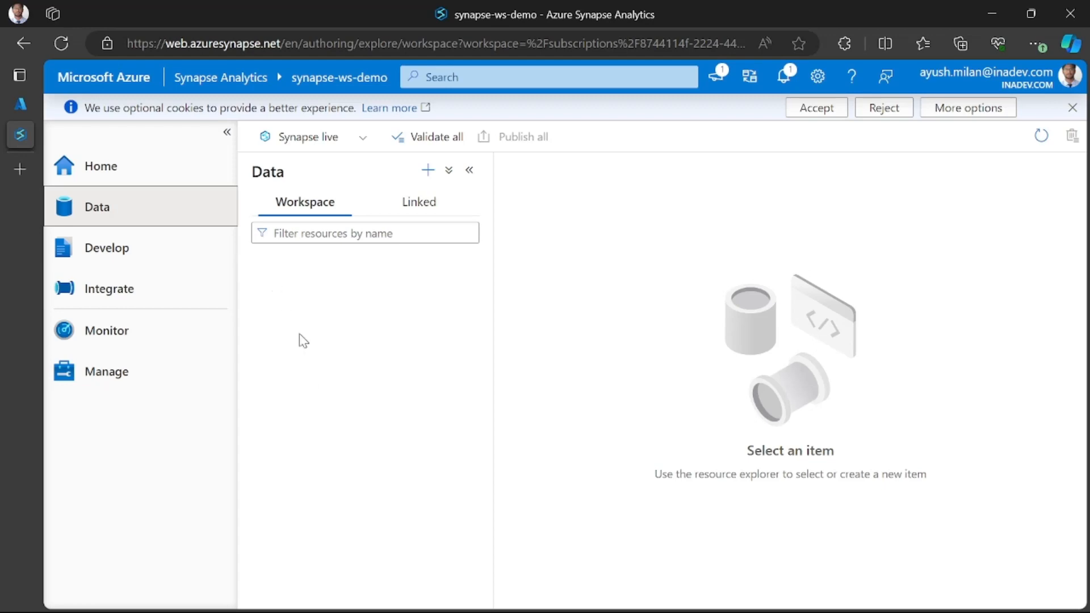
pyautogui.click(422, 211)
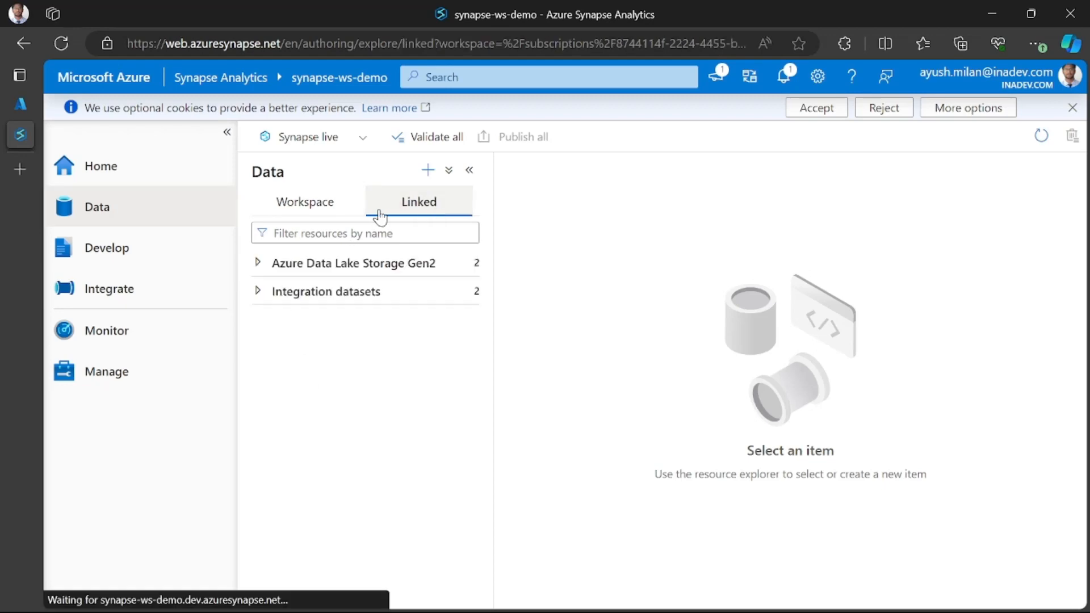
pyautogui.click(259, 291)
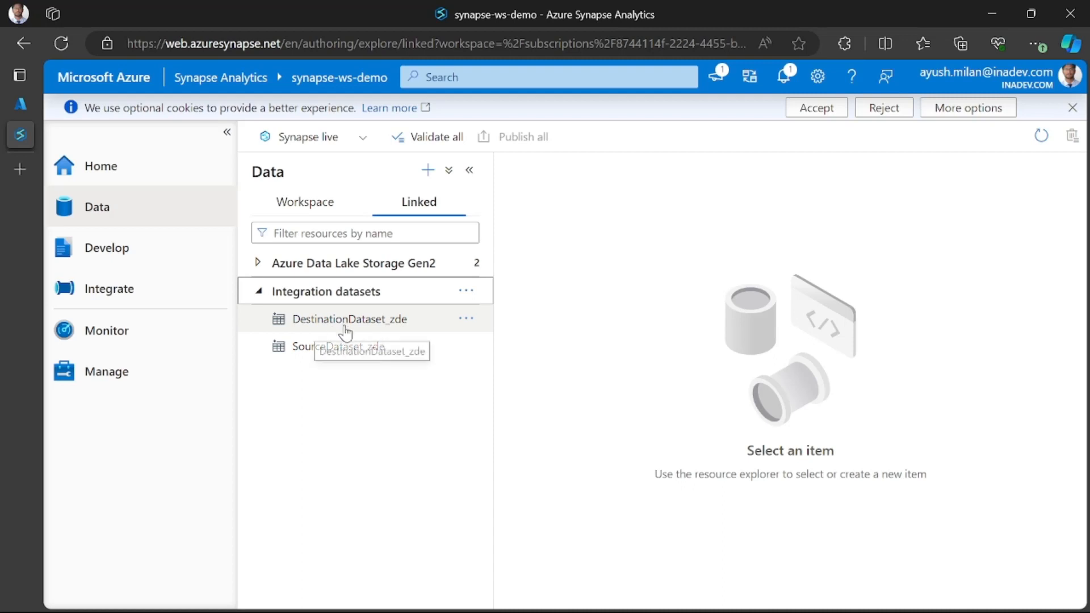
pyautogui.click(258, 263)
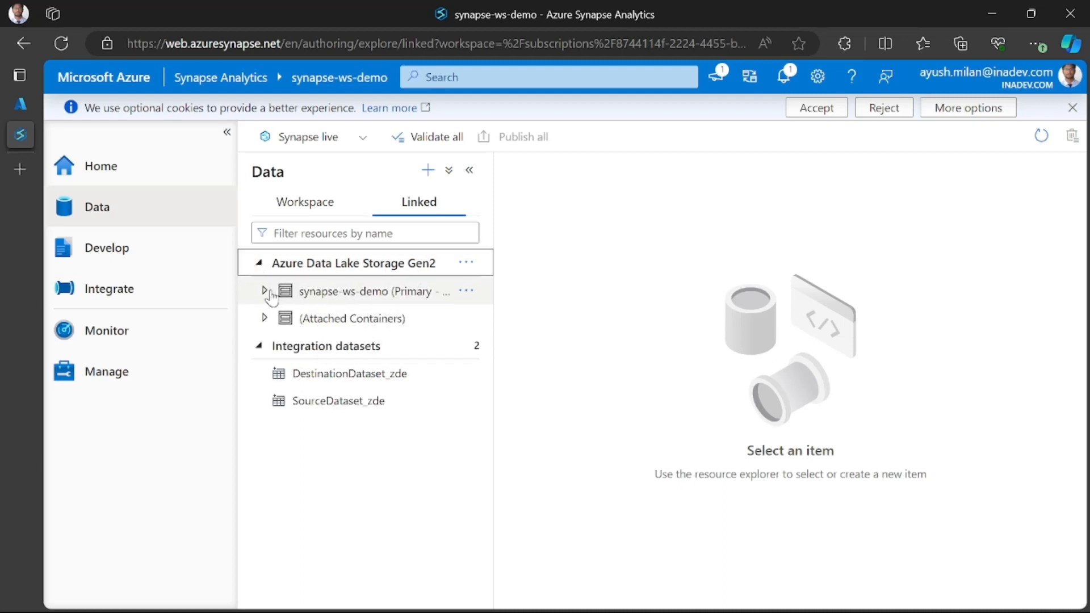
pyautogui.click(264, 290)
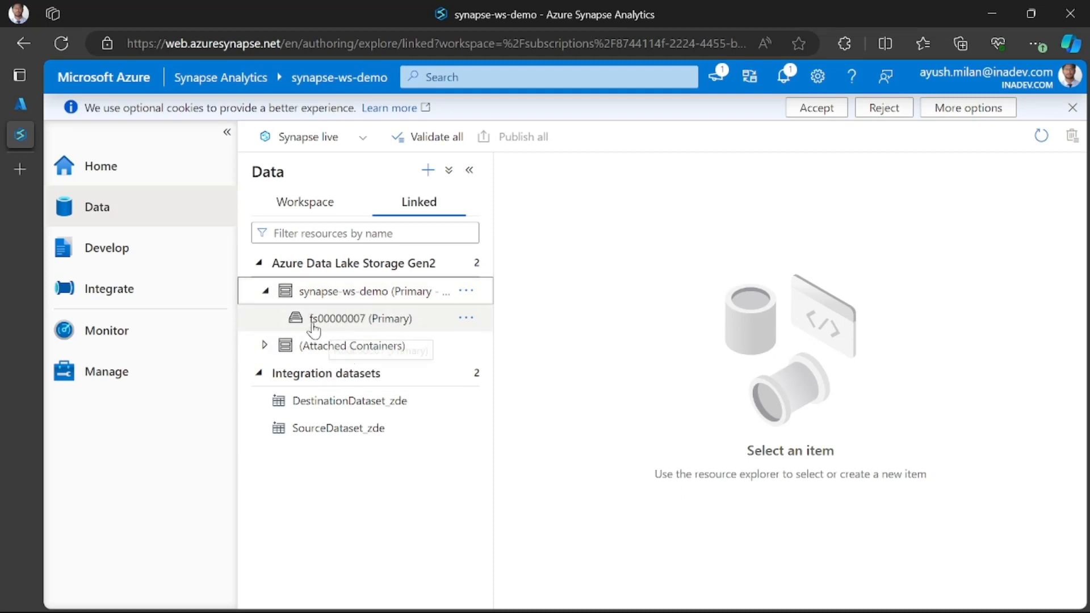
pyautogui.click(330, 329)
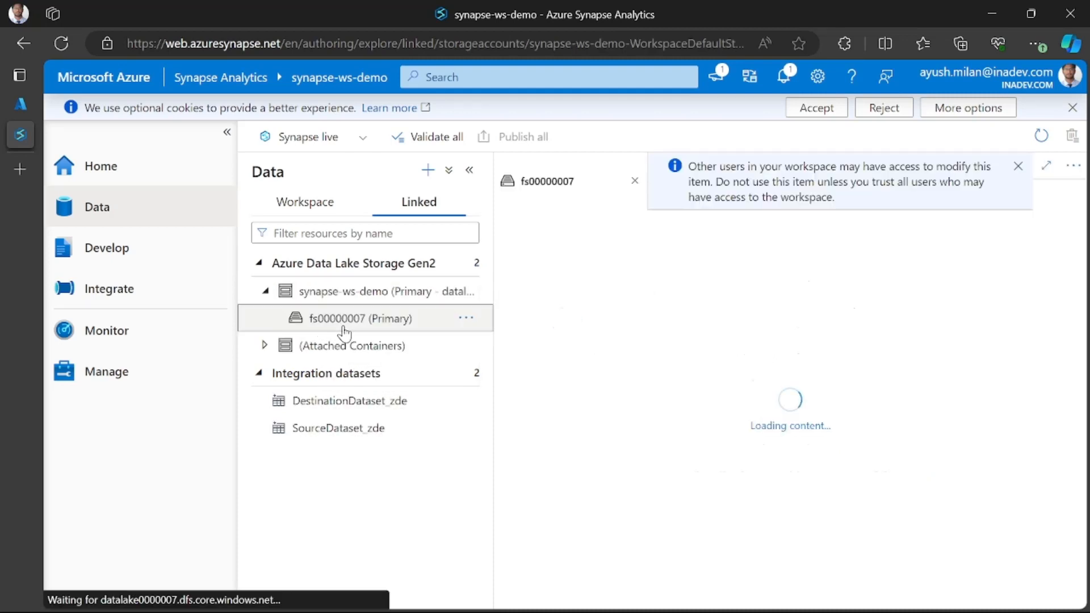
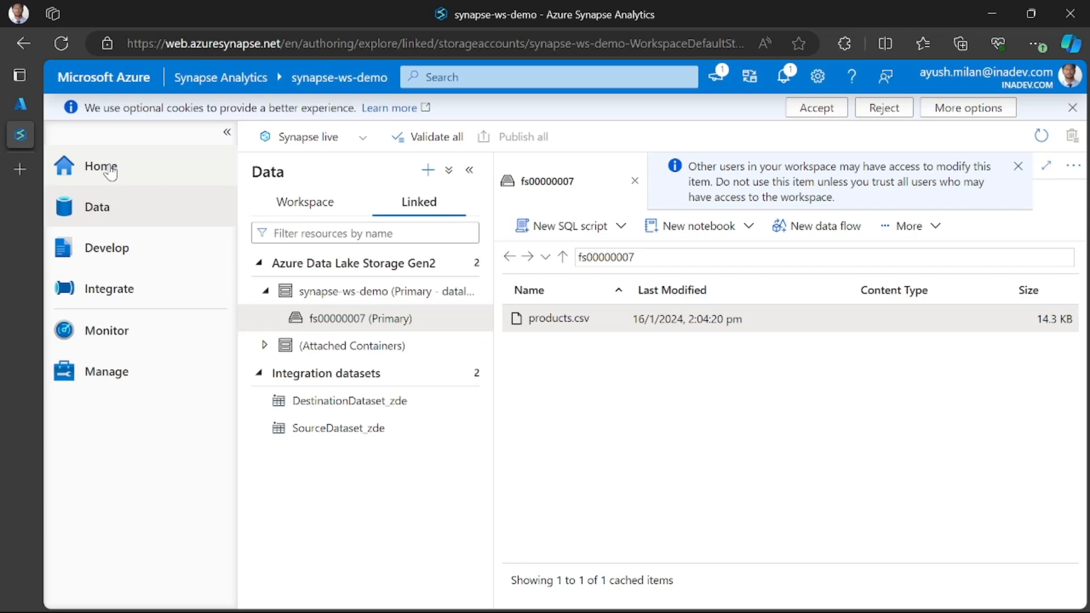
# Create a new SQL script from products.csv that selects the top 100 rows
pyautogui.rightClick(583, 323)
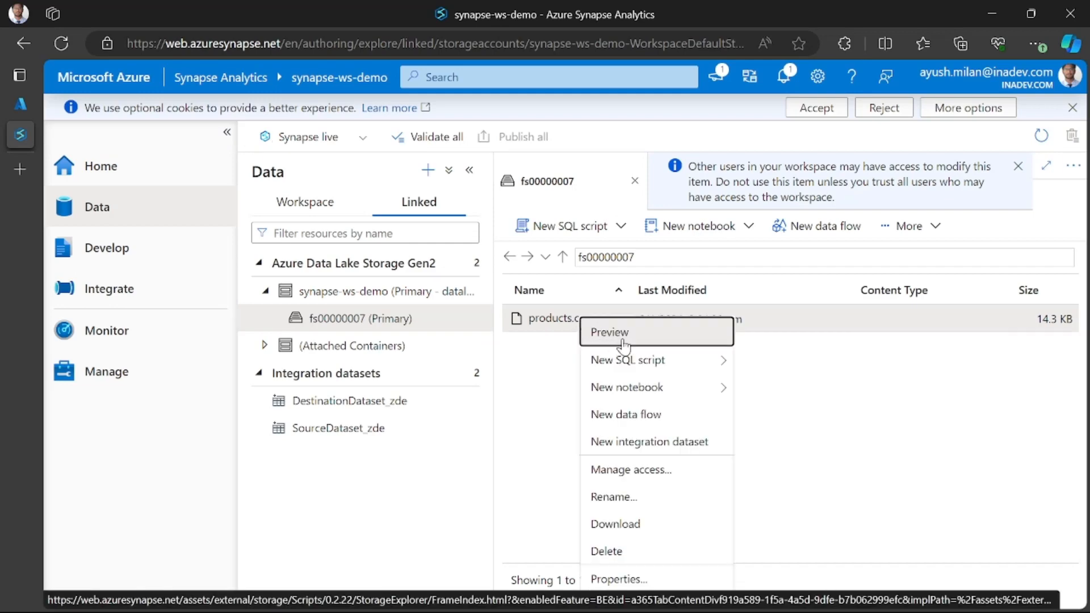
pyautogui.moveTo(646, 355)
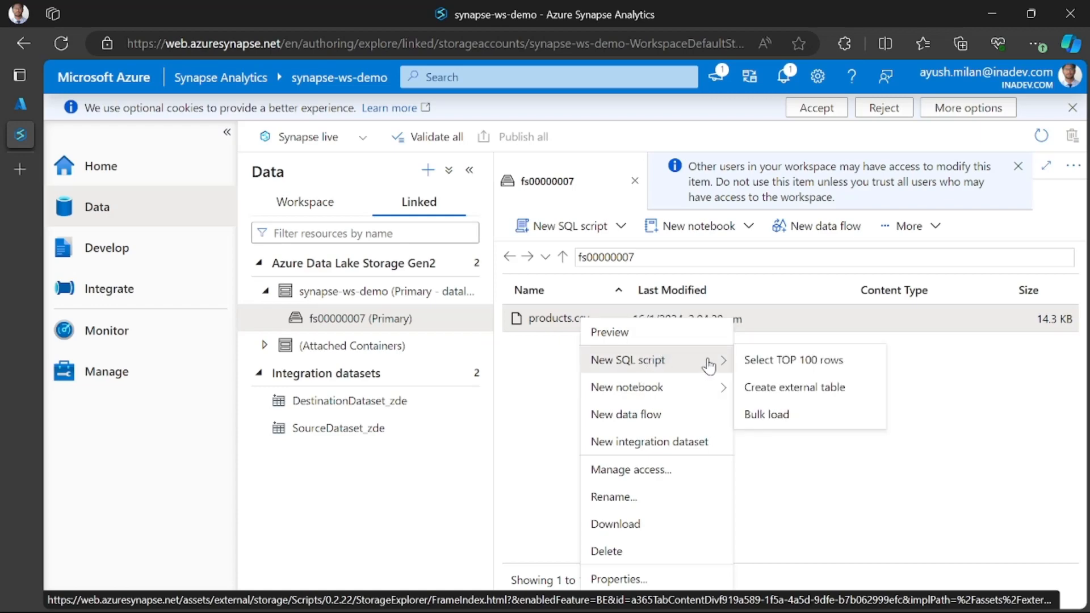
pyautogui.click(776, 363)
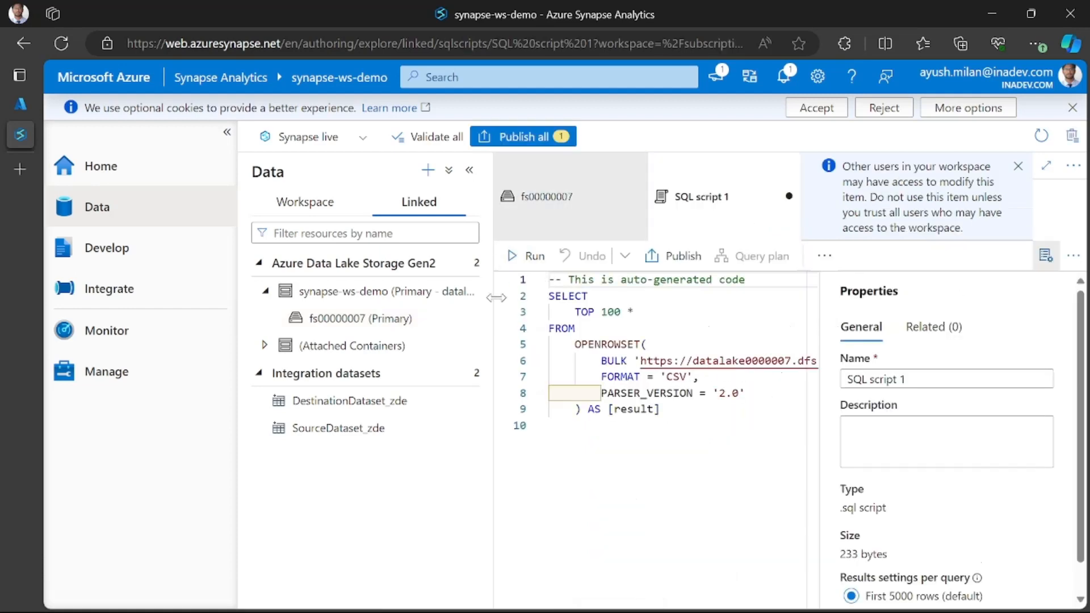
# Collapse the main navigation menu and the data resources pane to widen the SQL script editor
pyautogui.moveTo(496, 298); pyautogui.dragTo(482, 298)
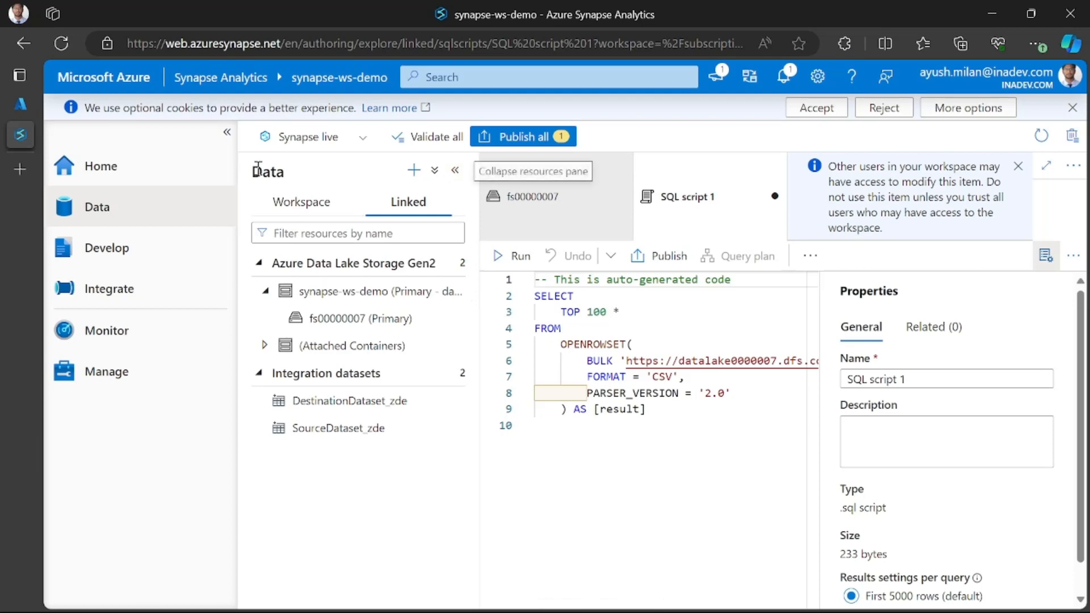
pyautogui.click(226, 131)
pyautogui.click(295, 172)
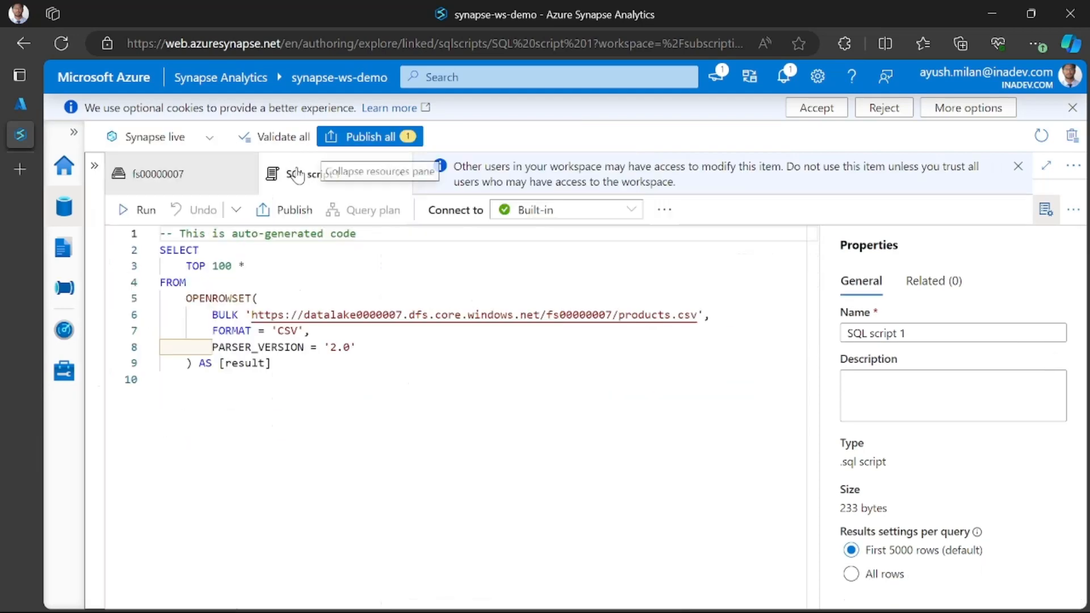
pyautogui.click(94, 165)
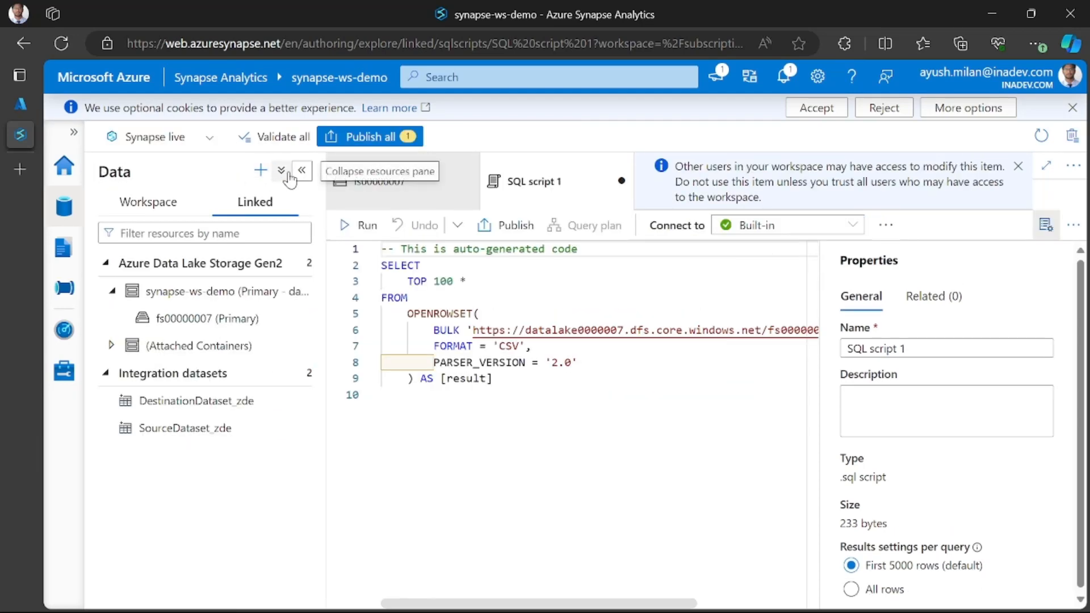
pyautogui.click(297, 172)
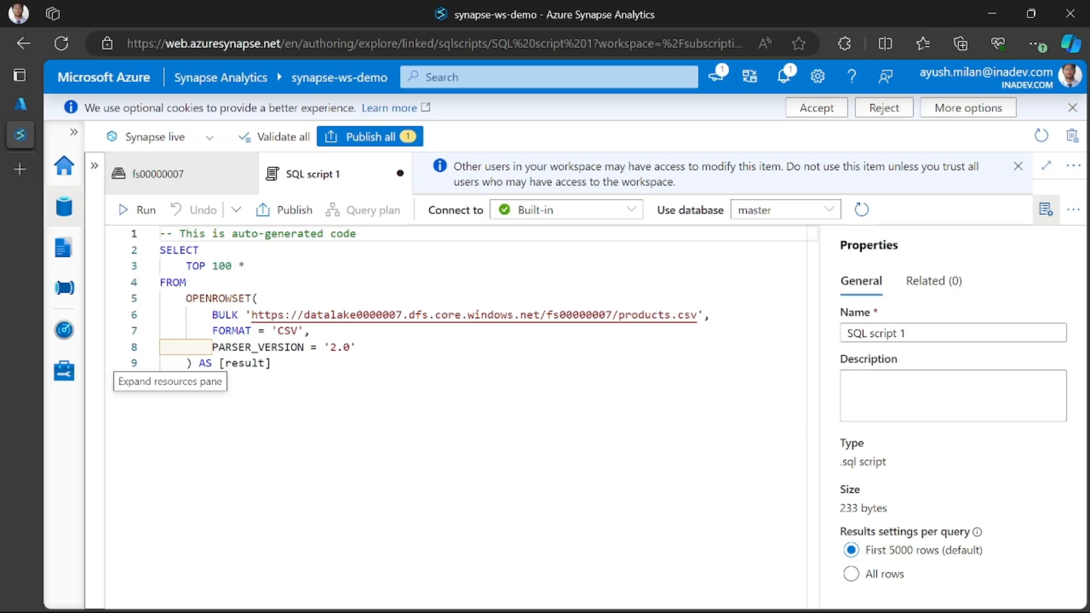
# Check the query's container, file and CSV format, and run the script on the Built-in serverless SQL pool
pyautogui.click(326, 379)
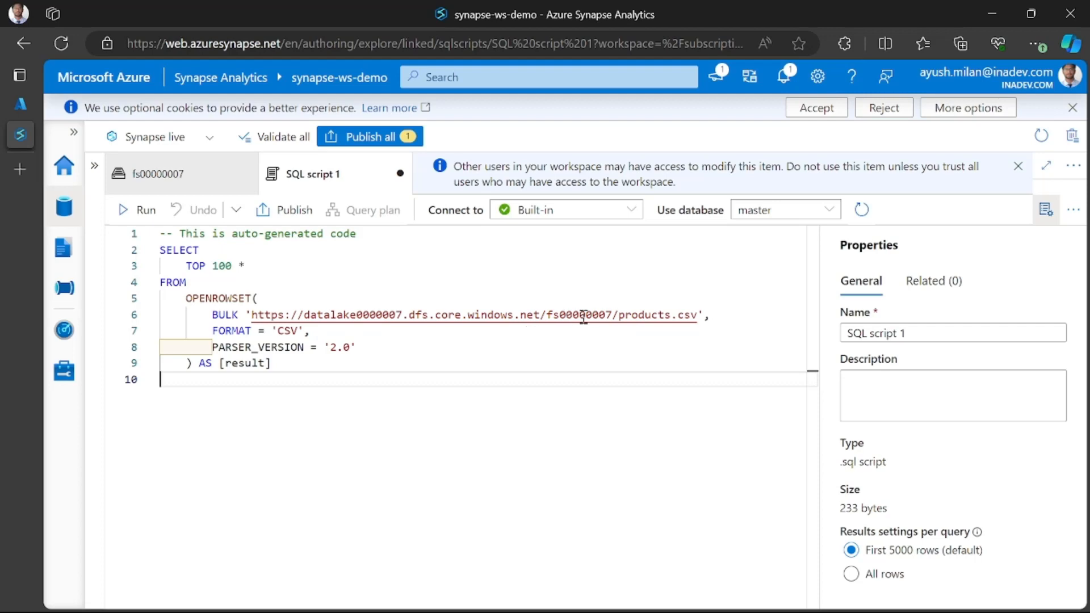
pyautogui.doubleClick(579, 316)
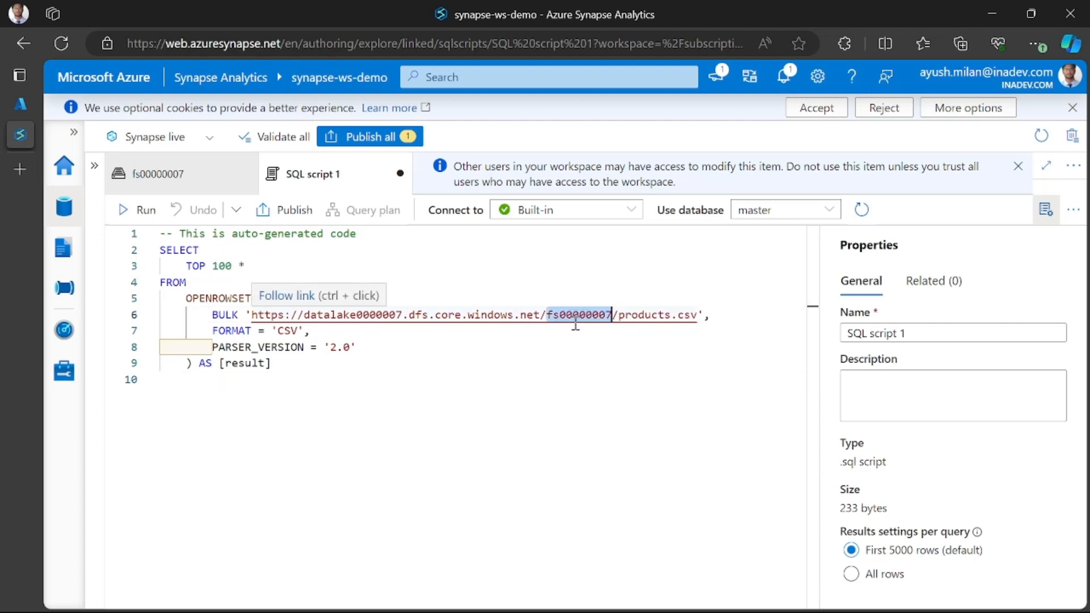
pyautogui.doubleClick(631, 314)
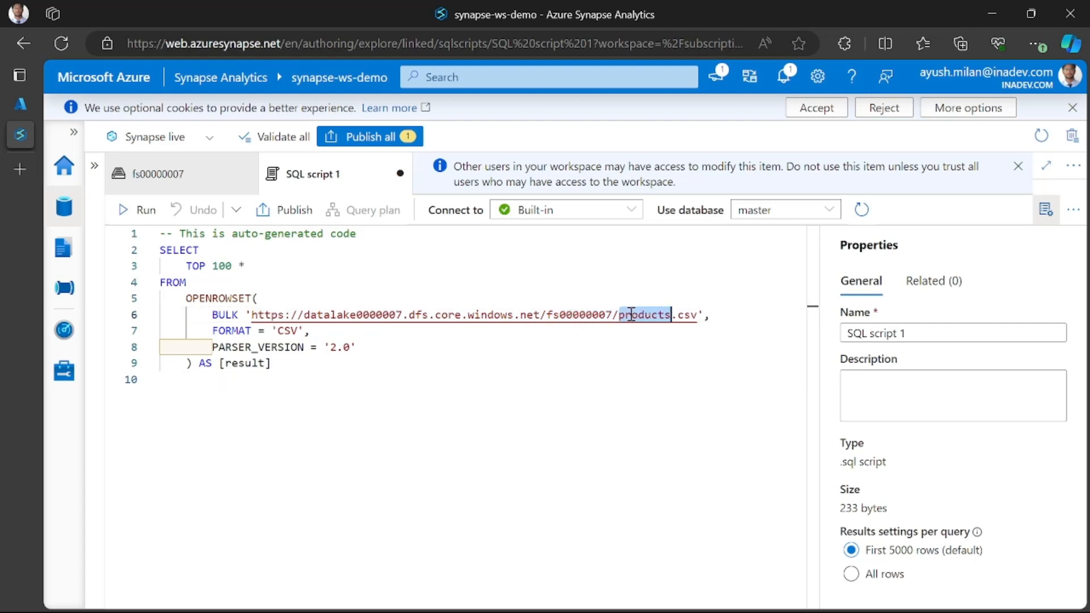
pyautogui.click(290, 332)
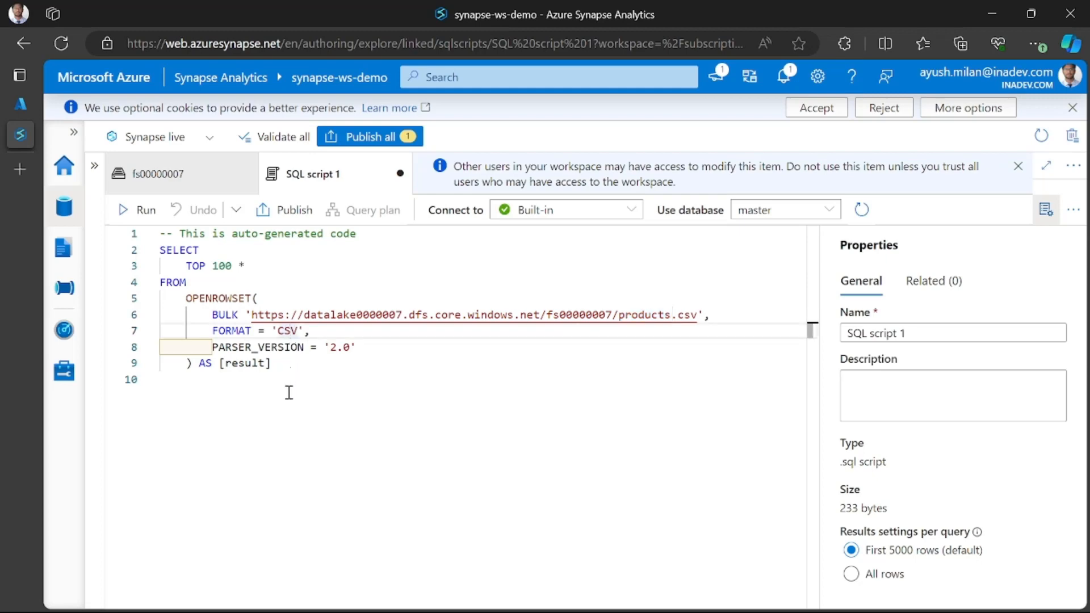
pyautogui.click(293, 364)
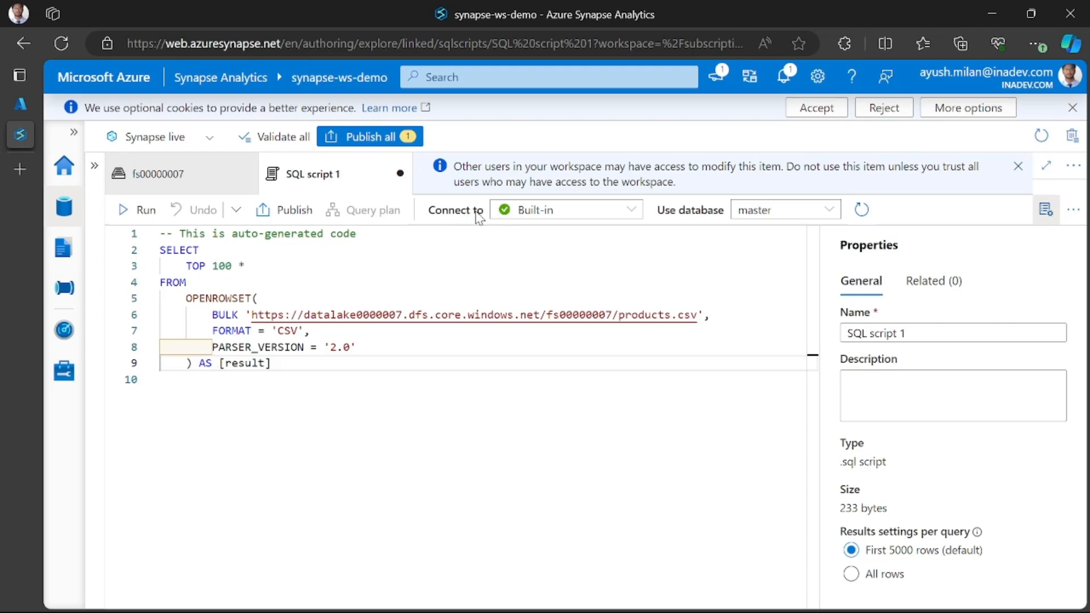
pyautogui.click(599, 215)
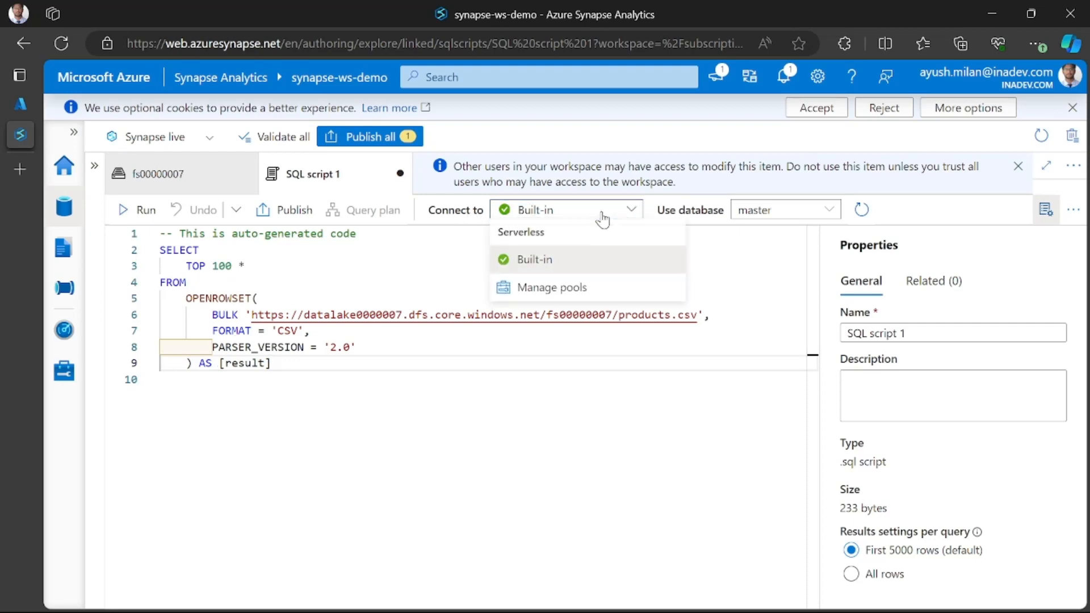
pyautogui.click(569, 262)
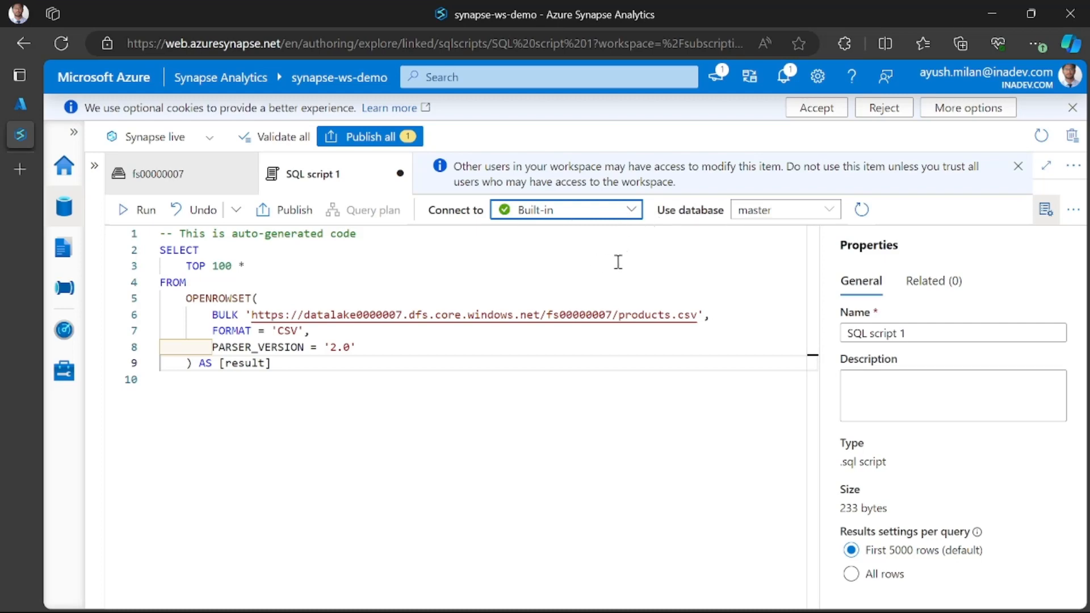
pyautogui.click(136, 218)
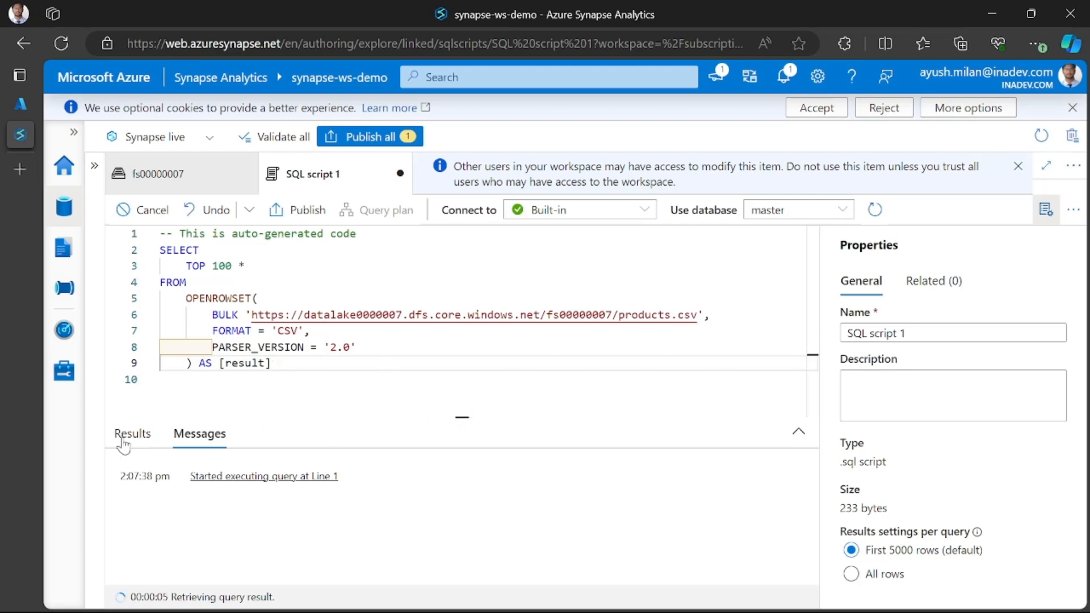
pyautogui.click(122, 446)
pyautogui.click(198, 443)
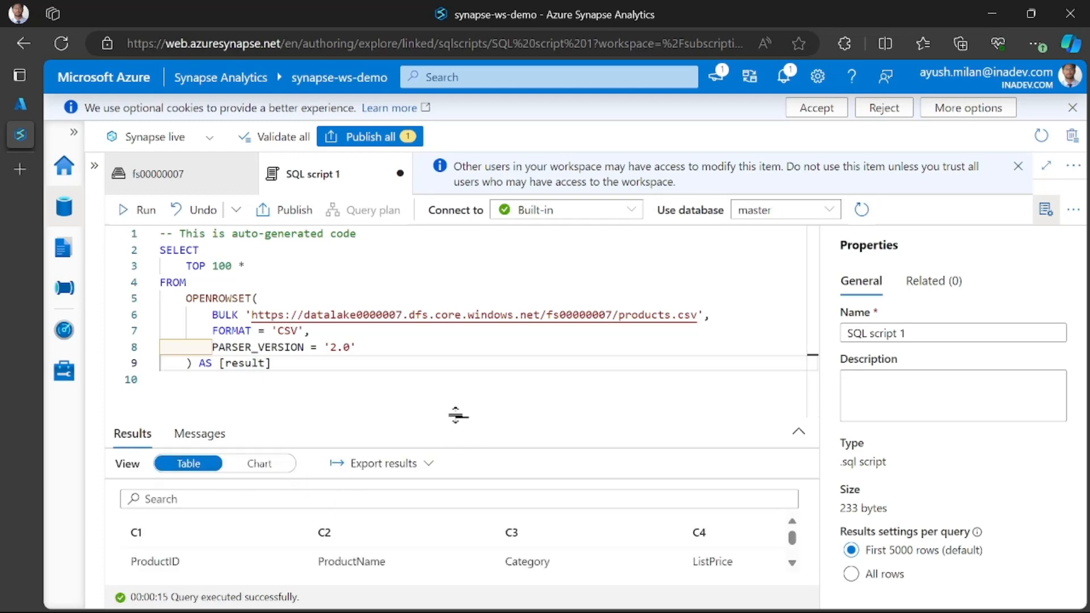
# Enlarge the query results area and look through the returned product rows
pyautogui.moveTo(456, 416); pyautogui.dragTo(462, 346)
pyautogui.scroll(-2, 348, 519)
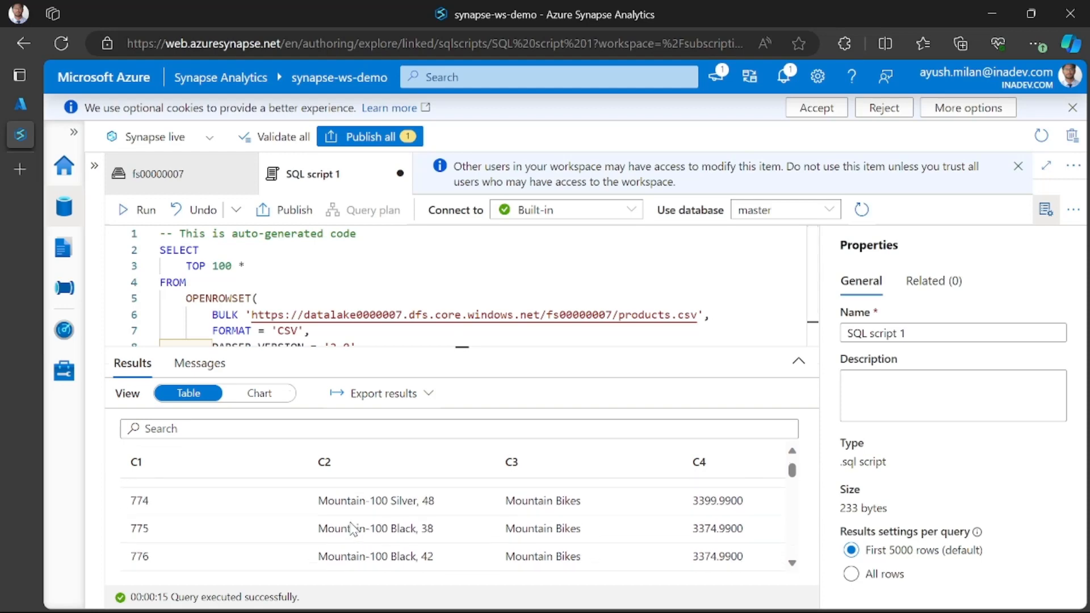
pyautogui.scroll(2, 352, 528)
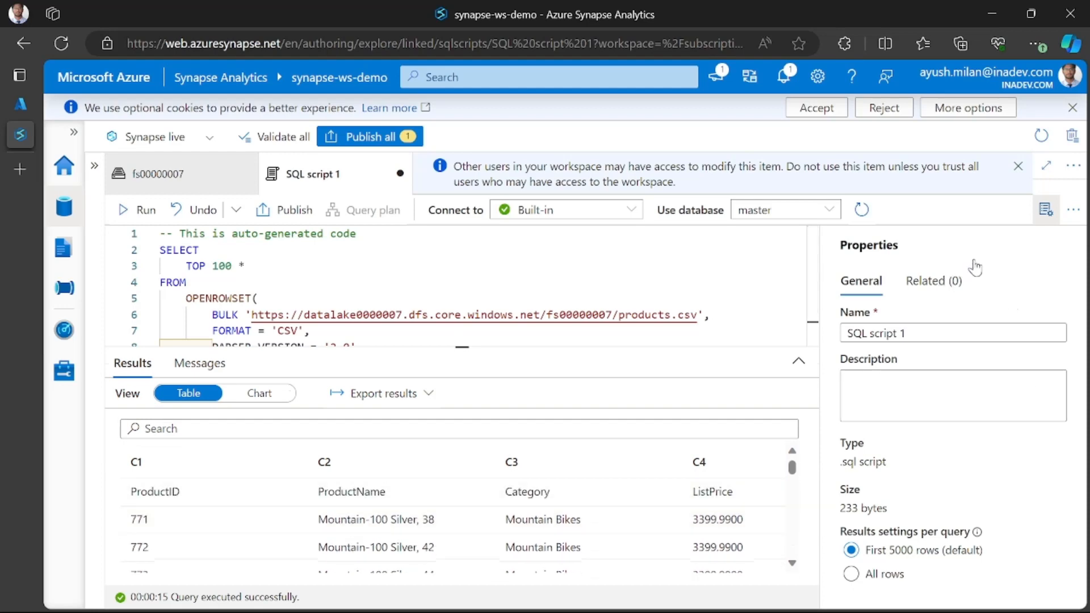
# Review the SQL script's name and results settings, and hide its properties to widen the editor
pyautogui.click(1050, 220)
pyautogui.click(1043, 215)
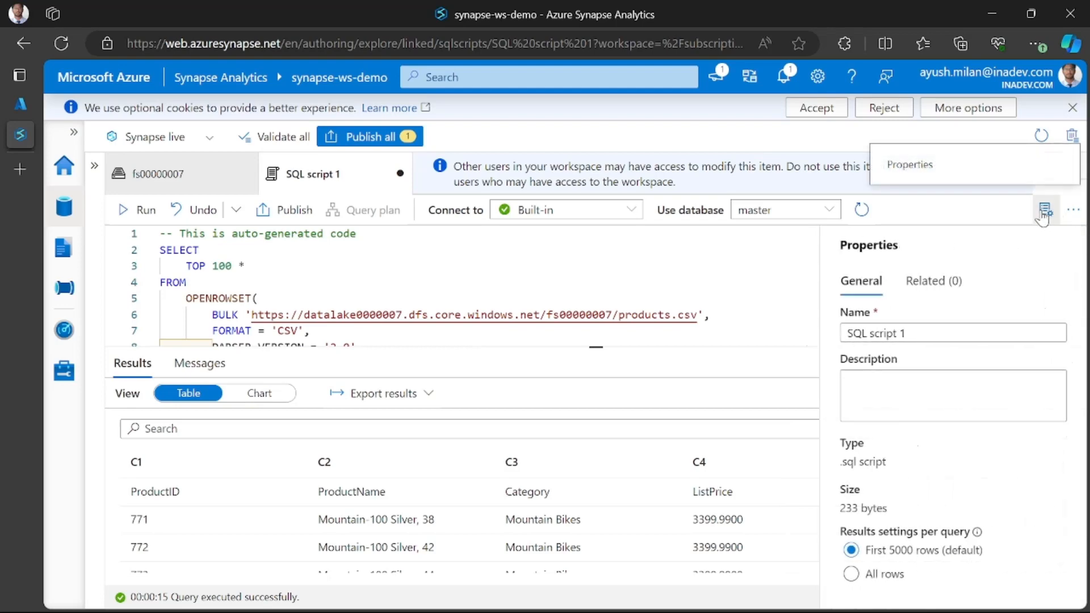
pyautogui.click(1045, 216)
pyautogui.click(1041, 214)
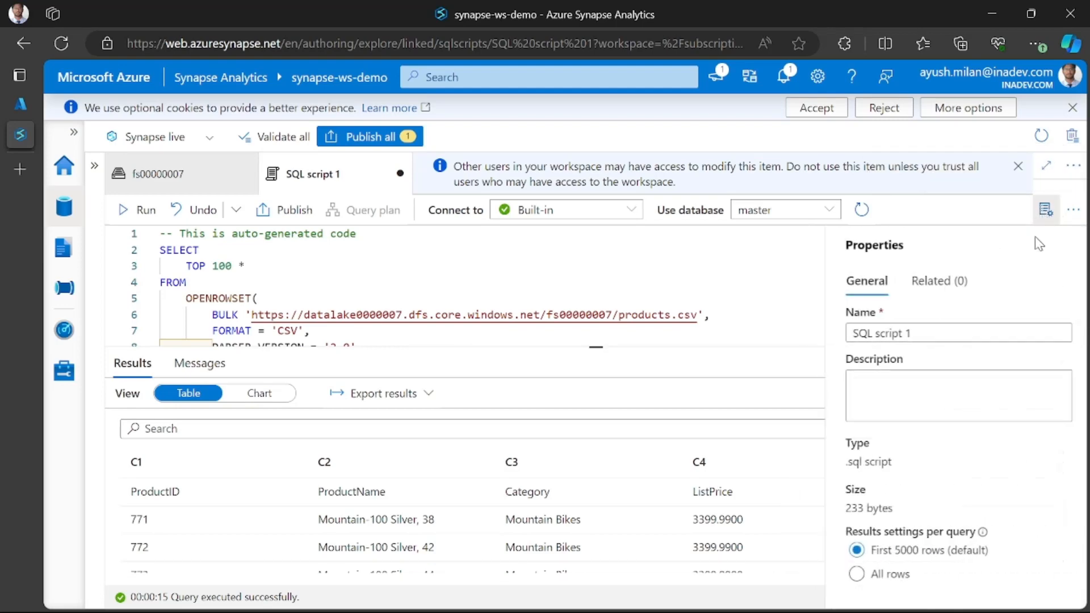
pyautogui.click(873, 331)
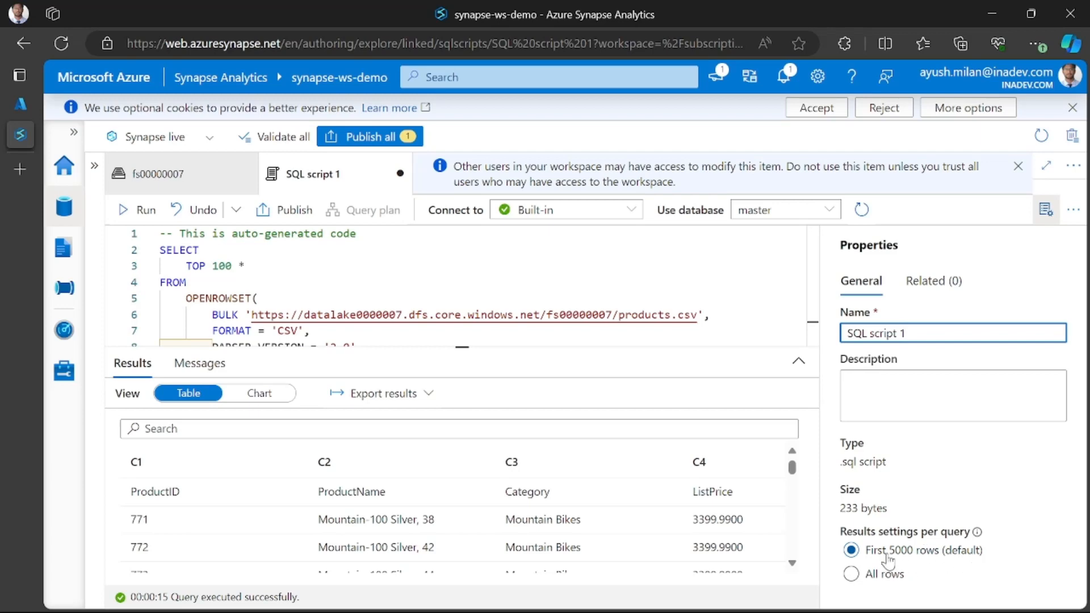
pyautogui.click(1045, 210)
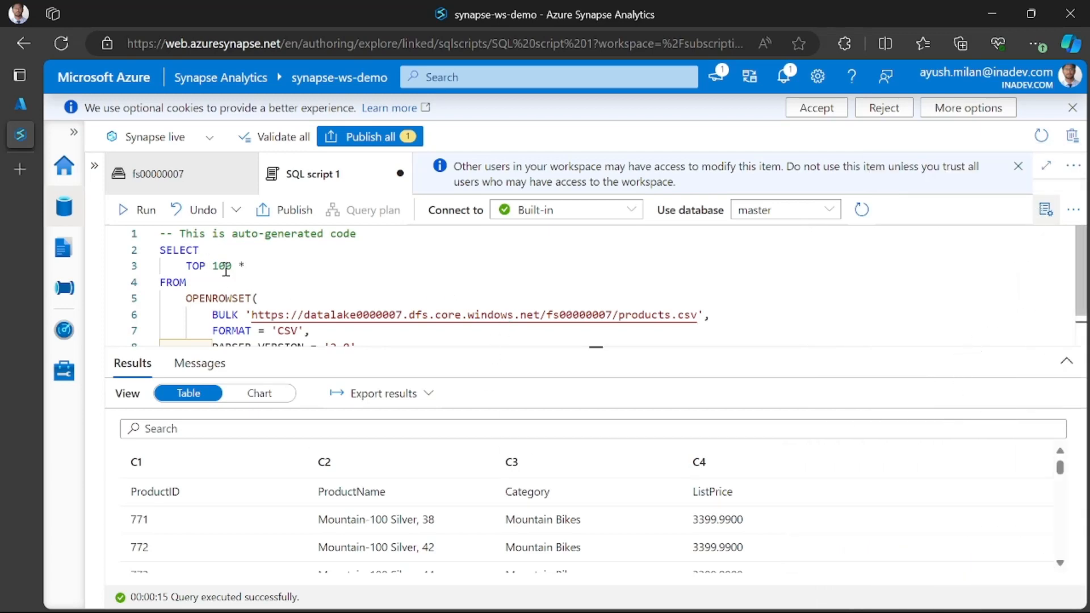
# Examine the returned rows, comparing the column headings with the ProductID and ProductName entries in the first row
pyautogui.scroll(-3, 442, 498)
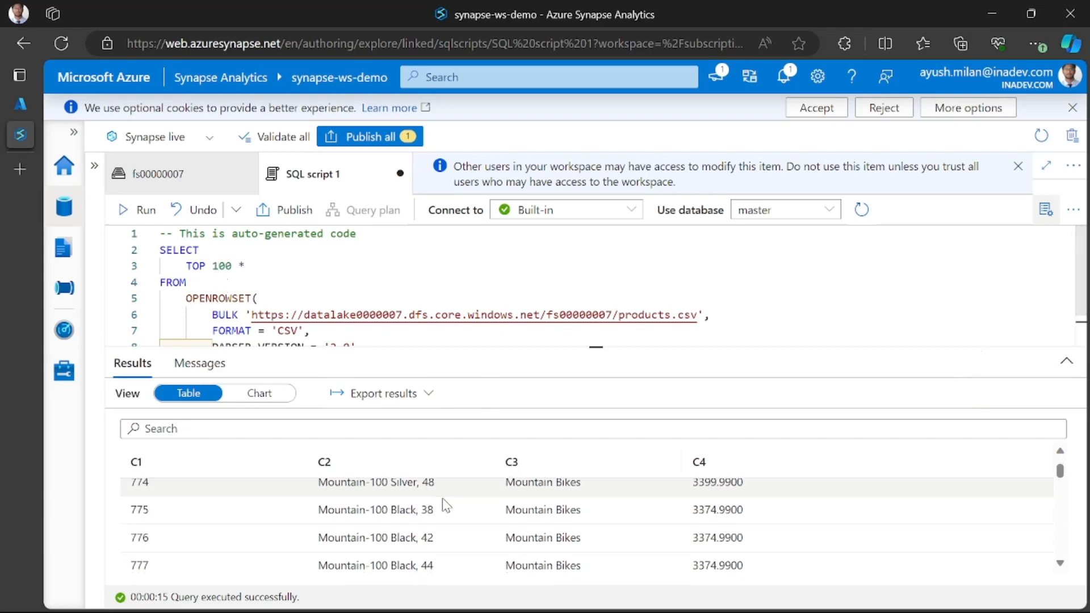
pyautogui.scroll(3, 443, 503)
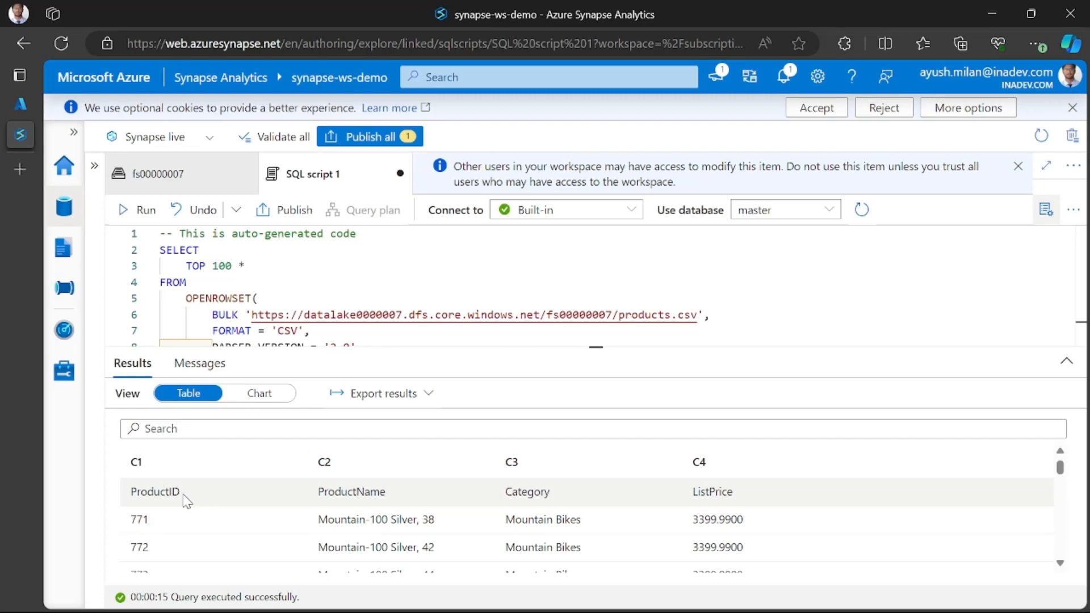
pyautogui.moveTo(133, 491); pyautogui.dragTo(188, 500)
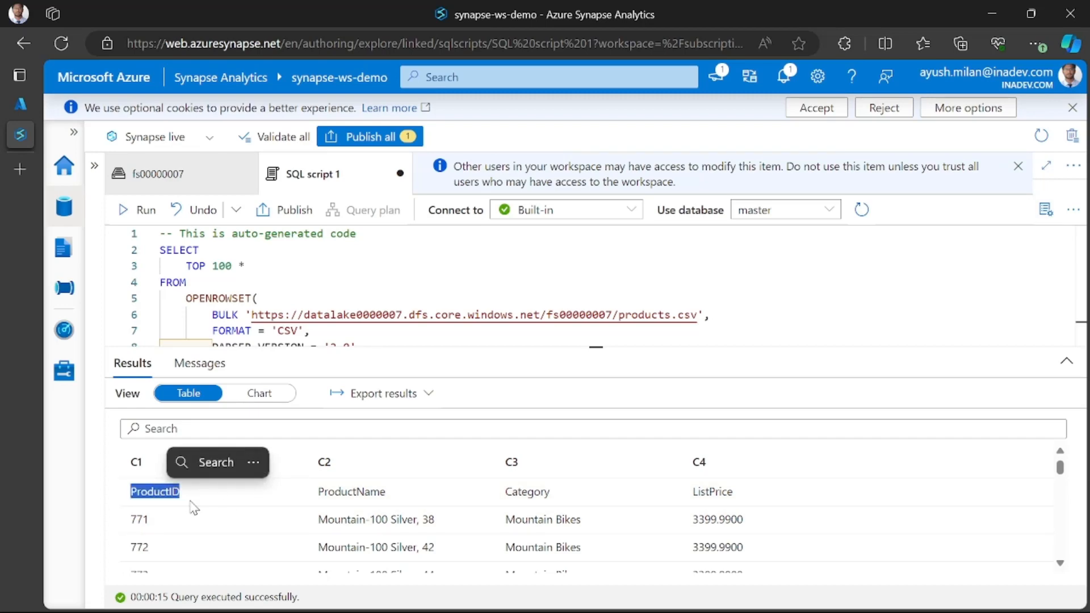
pyautogui.doubleClick(151, 492)
pyautogui.click(385, 500)
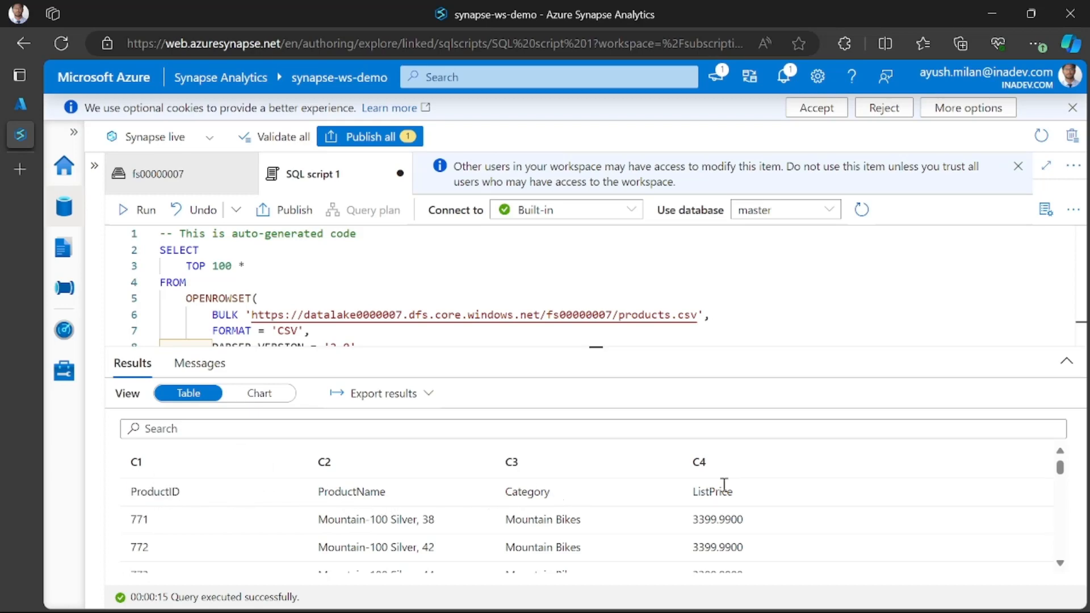
pyautogui.doubleClick(151, 490)
pyautogui.doubleClick(333, 492)
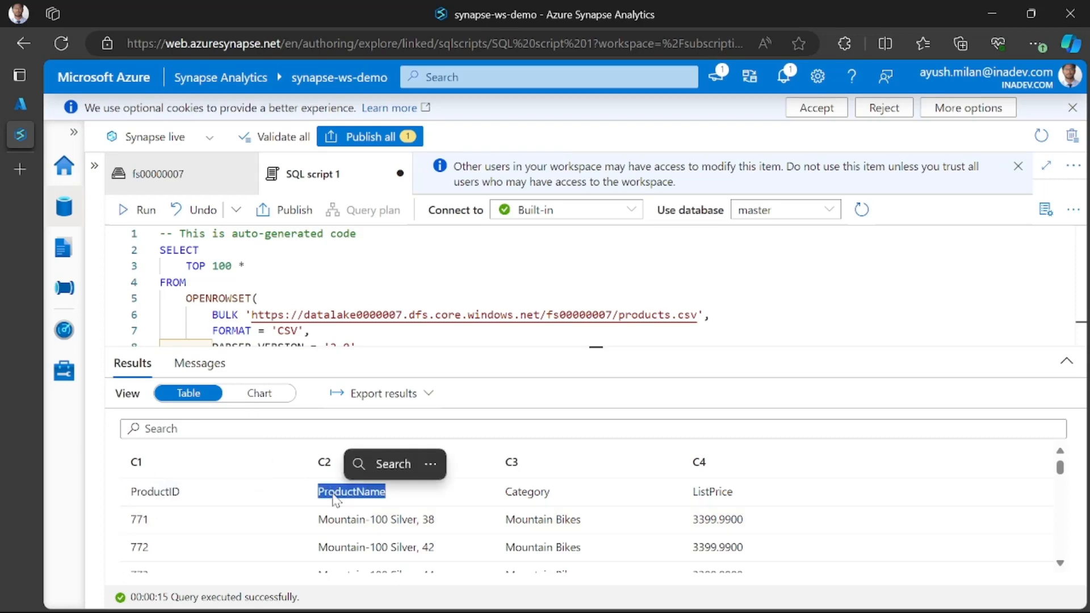
pyautogui.click(165, 493)
pyautogui.doubleClick(166, 493)
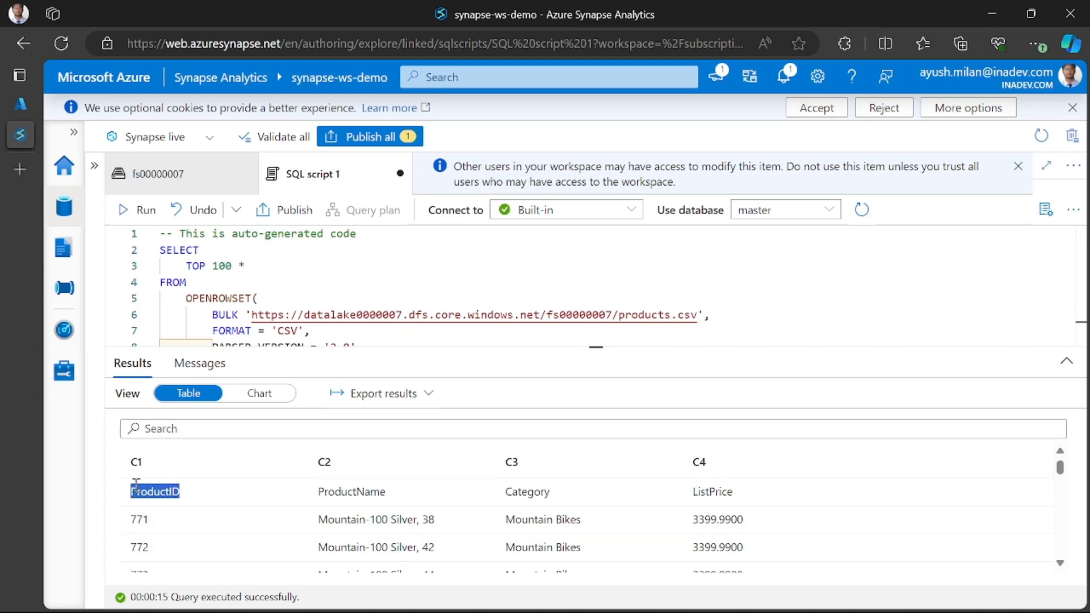
pyautogui.click(141, 486)
pyautogui.doubleClick(144, 489)
# Enlarge the query editor and add the option HEADER_ROW = TRUE after PARSER_VERSION = '2.0' in the OPENROWSET function
pyautogui.moveTo(593, 348); pyautogui.dragTo(590, 409)
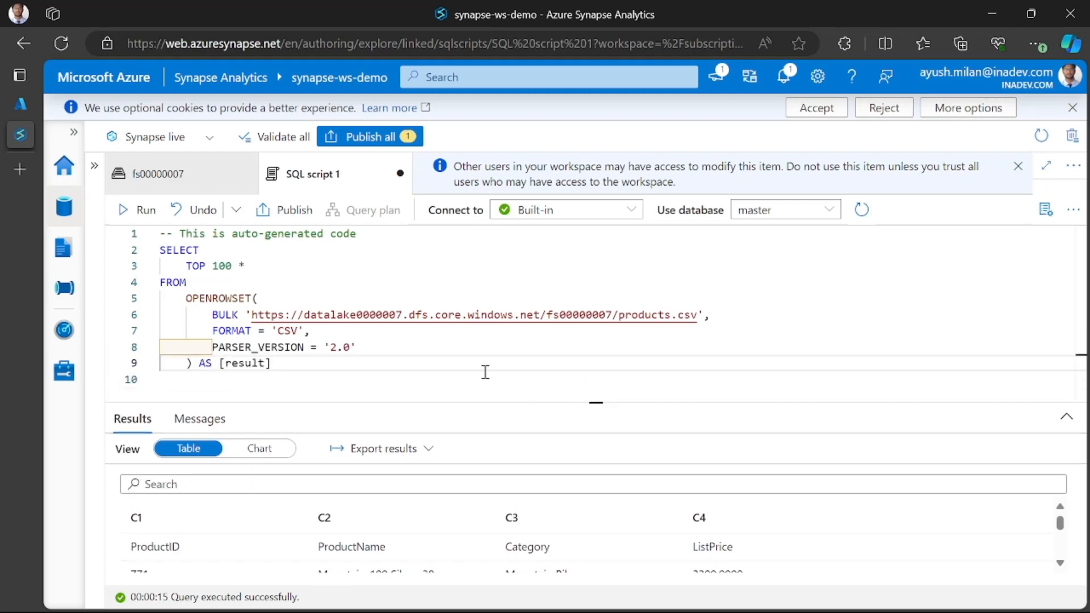
pyautogui.click(425, 351)
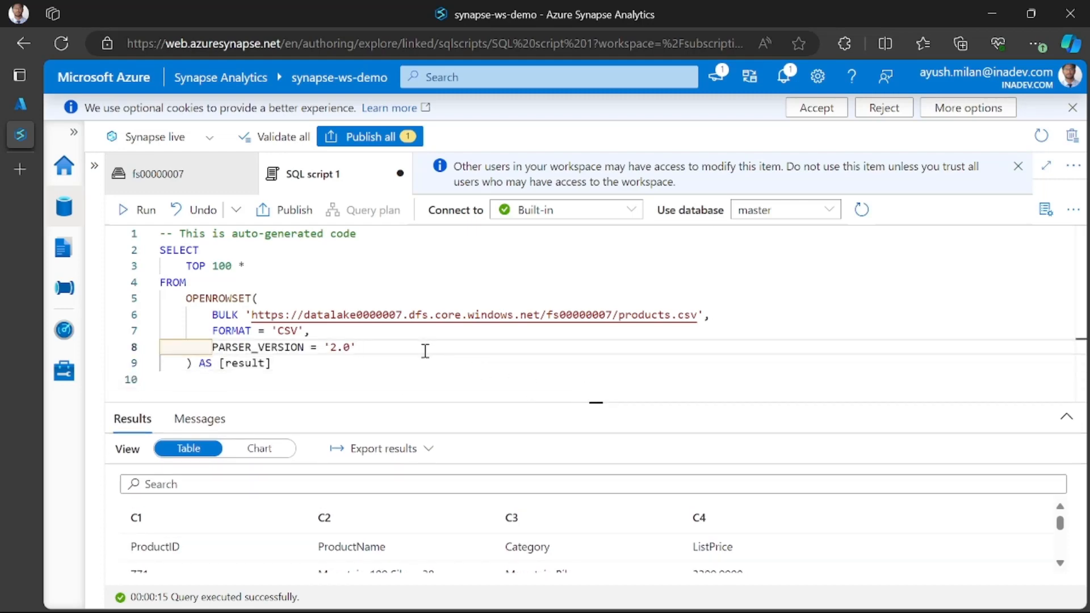
pyautogui.write(',')
pyautogui.press('Return')
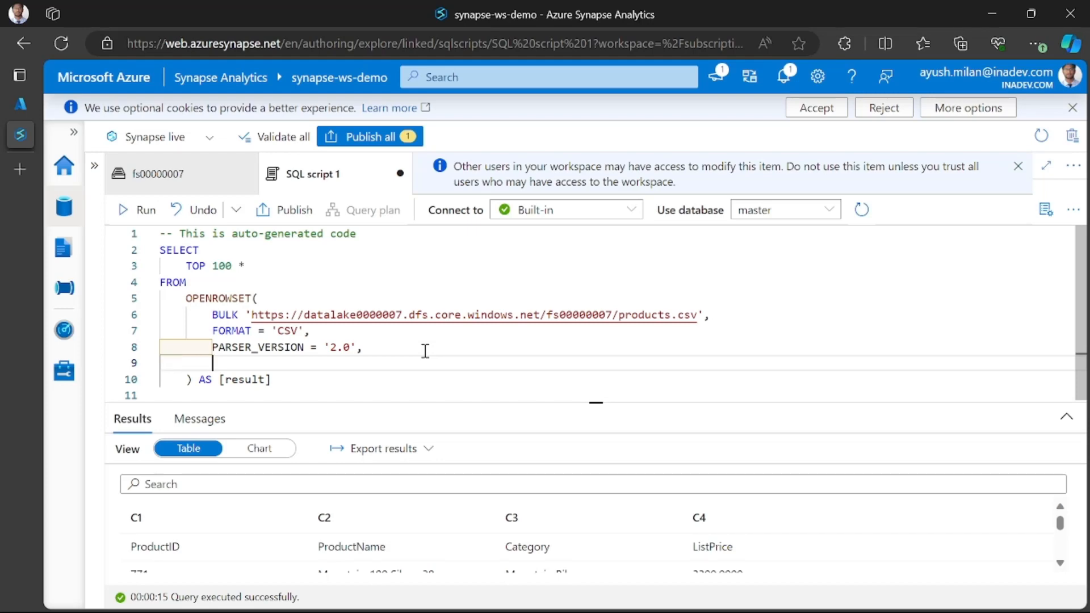
pyautogui.write('HR')
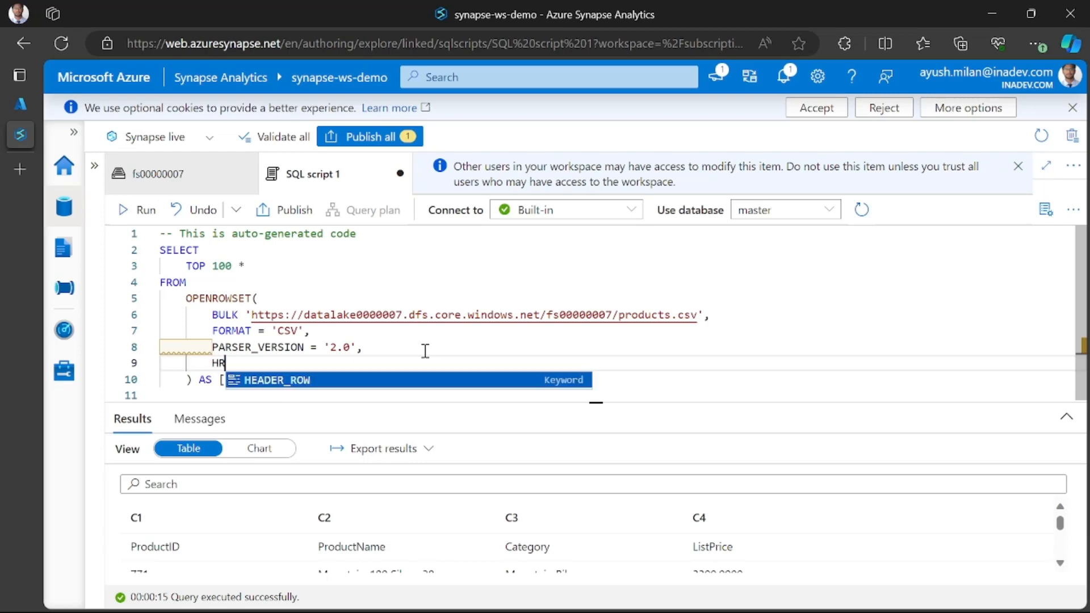
pyautogui.press('Tab')
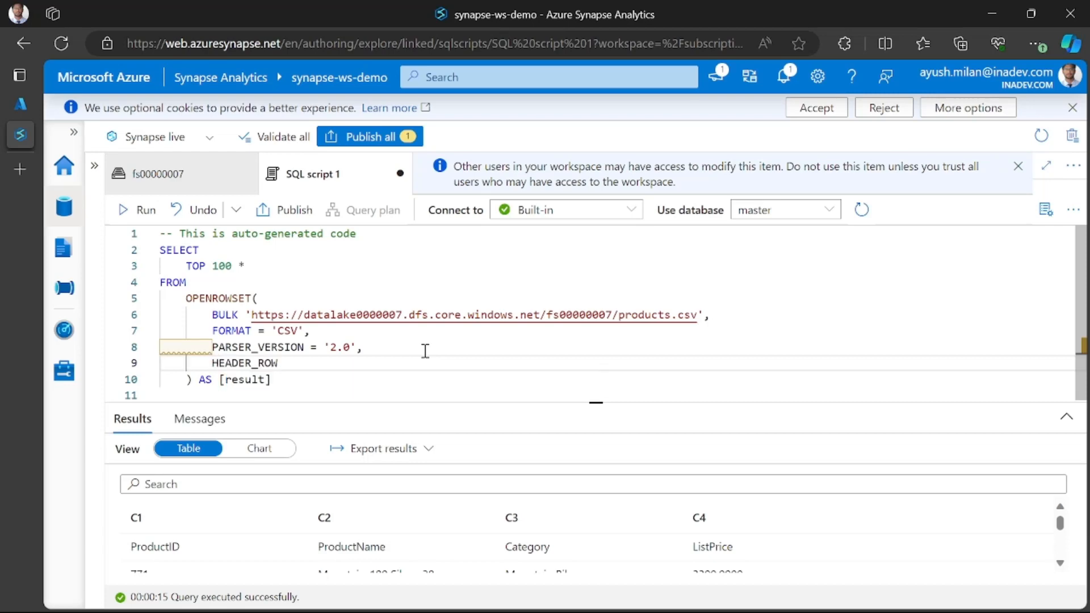
pyautogui.write('= TRUE')
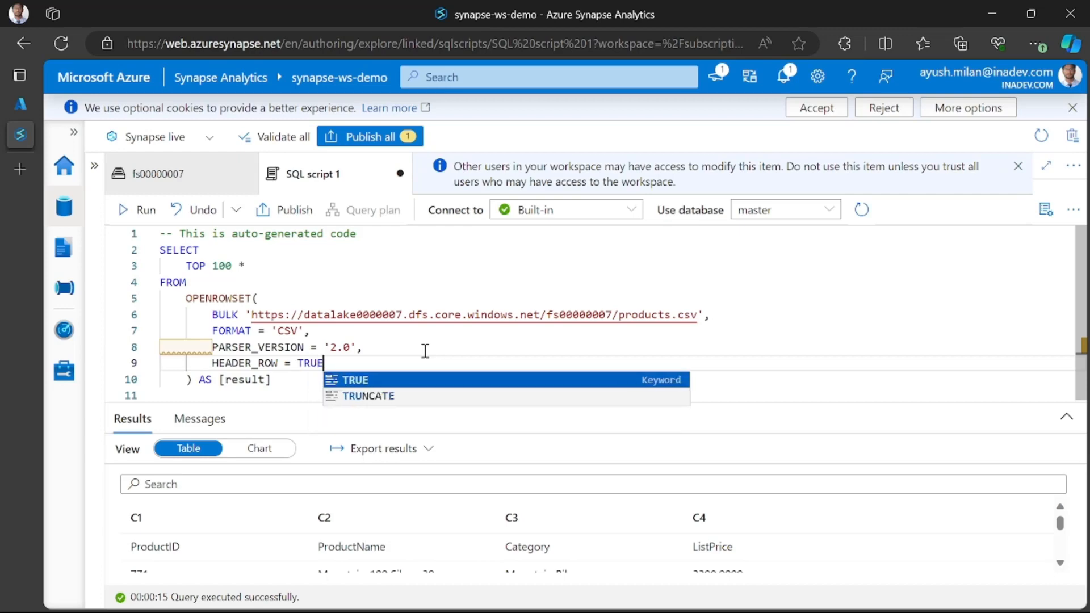
pyautogui.click(430, 350)
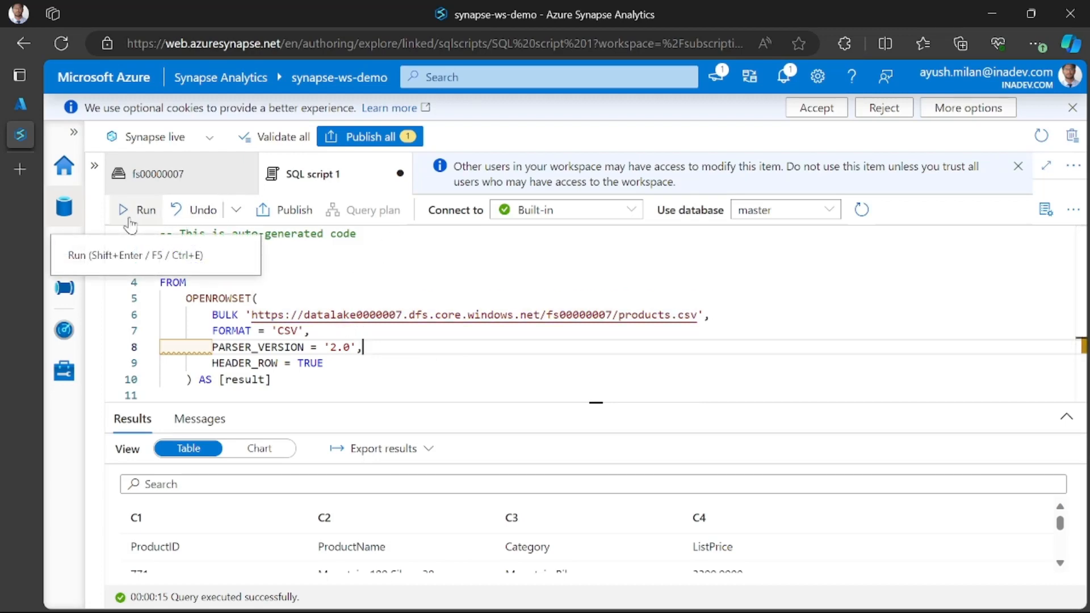
pyautogui.click(425, 364)
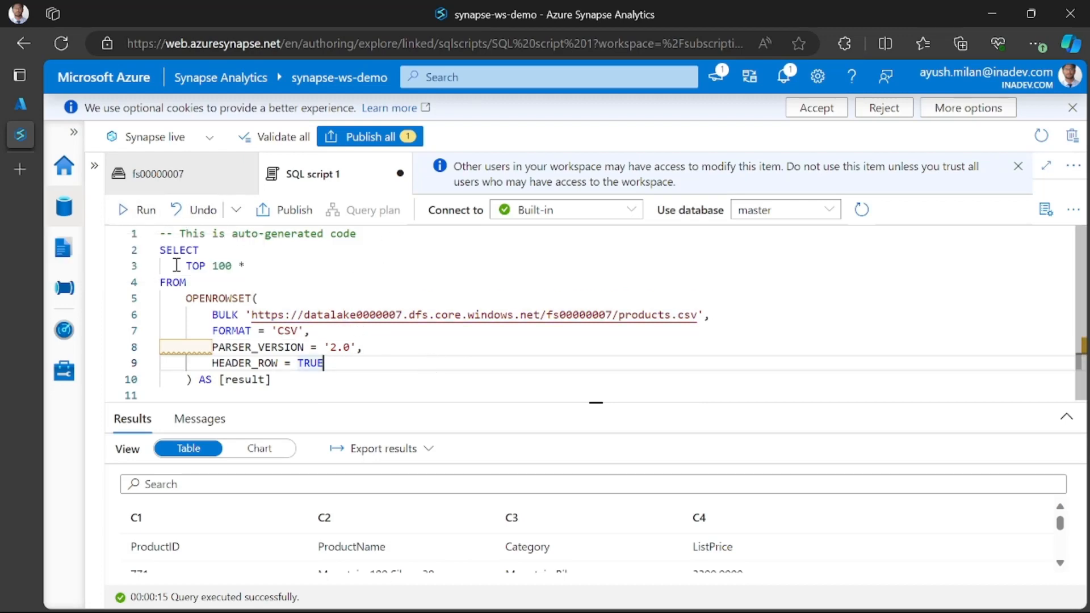
pyautogui.click(206, 351)
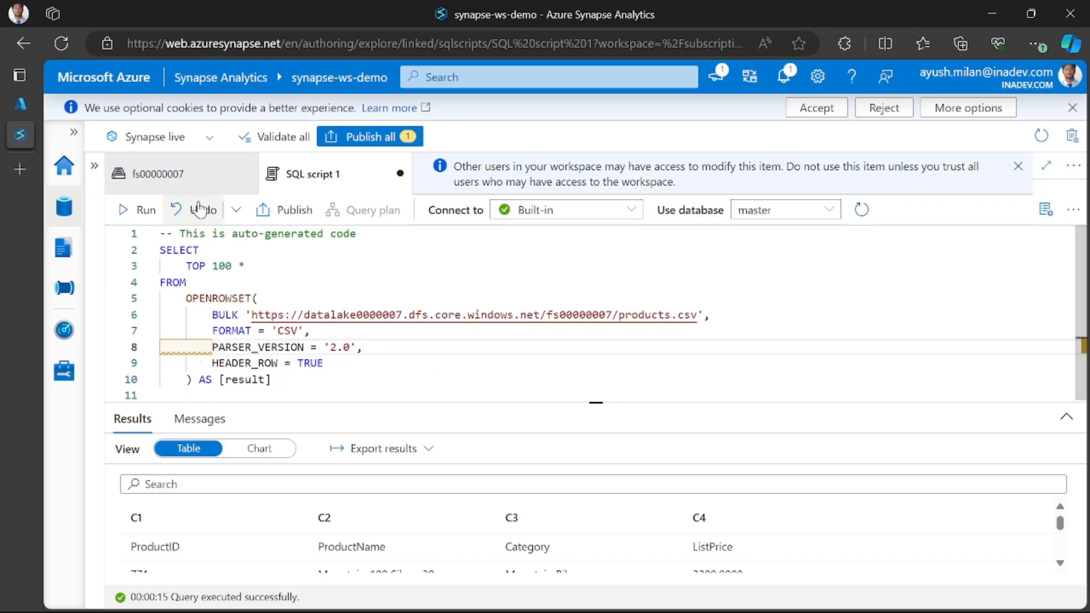
# Run the script with the header row option and look through the column headings and rows of the new results
pyautogui.click(146, 211)
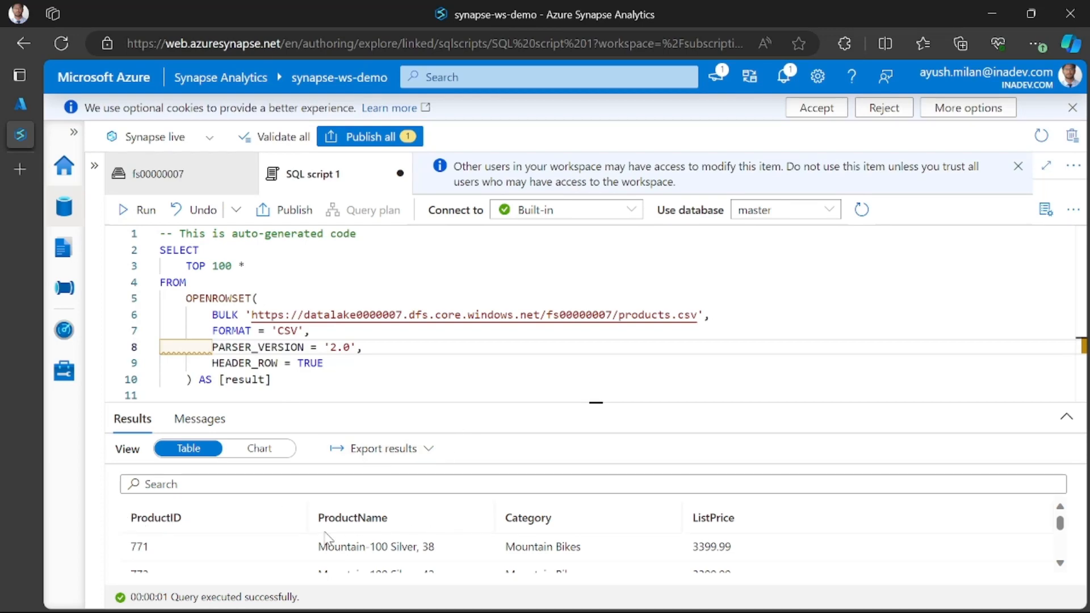
pyautogui.scroll(-1, 333, 527)
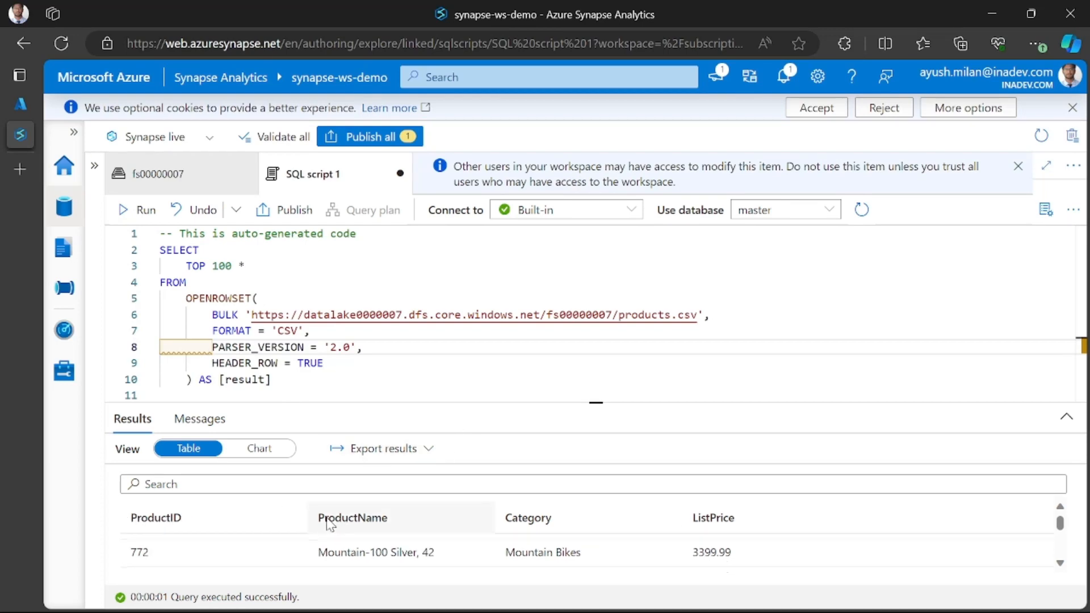
pyautogui.scroll(1, 332, 527)
pyautogui.scroll(-2, 434, 556)
pyautogui.scroll(2, 433, 556)
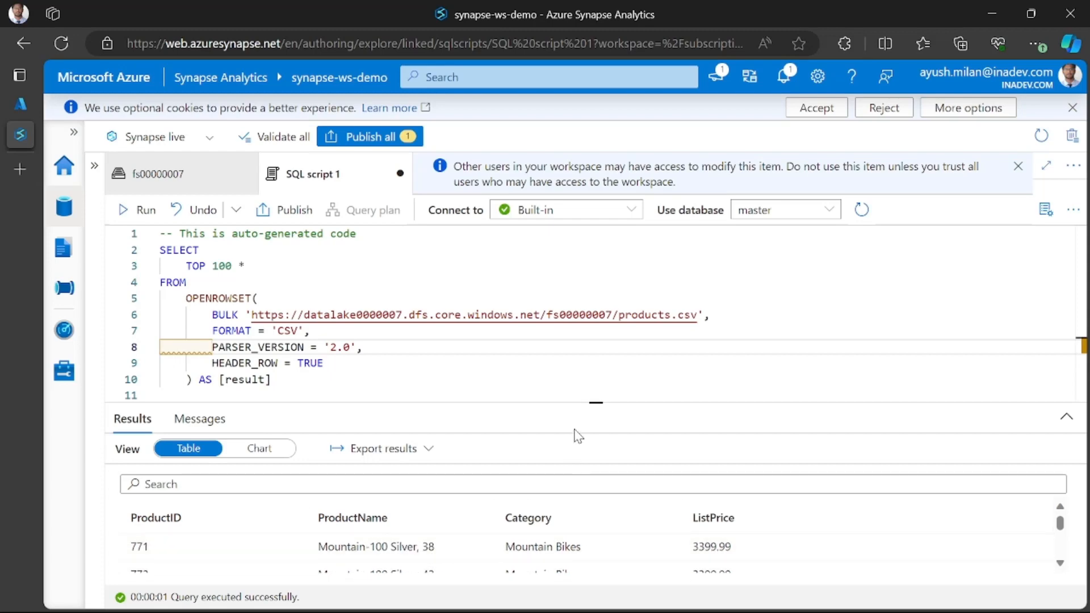
# Enlarge the results area and switch the query results from the table to the chart view
pyautogui.moveTo(599, 399); pyautogui.dragTo(597, 349)
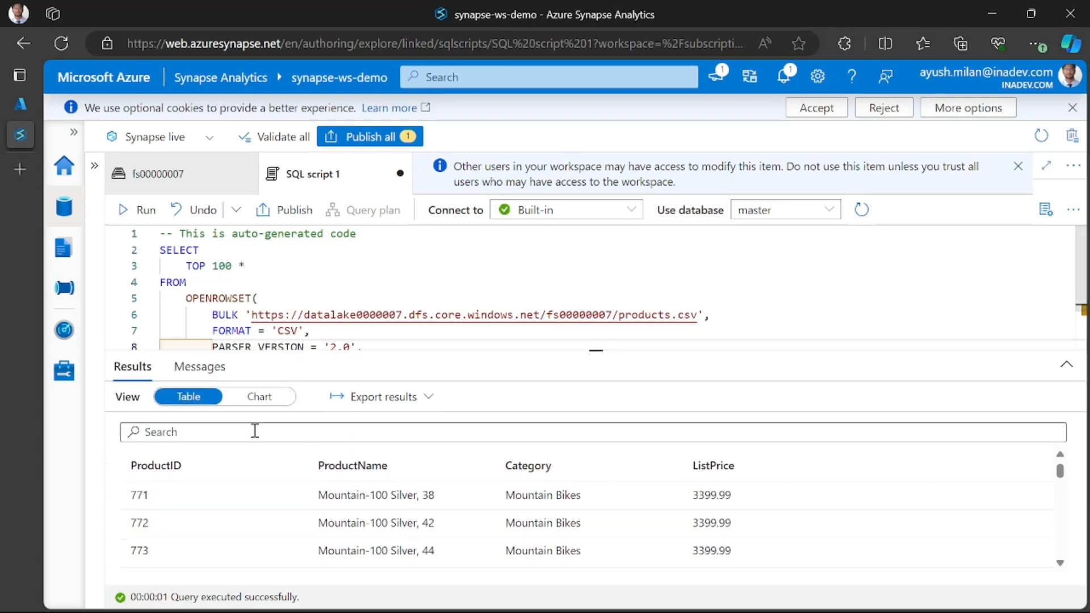
pyautogui.click(259, 397)
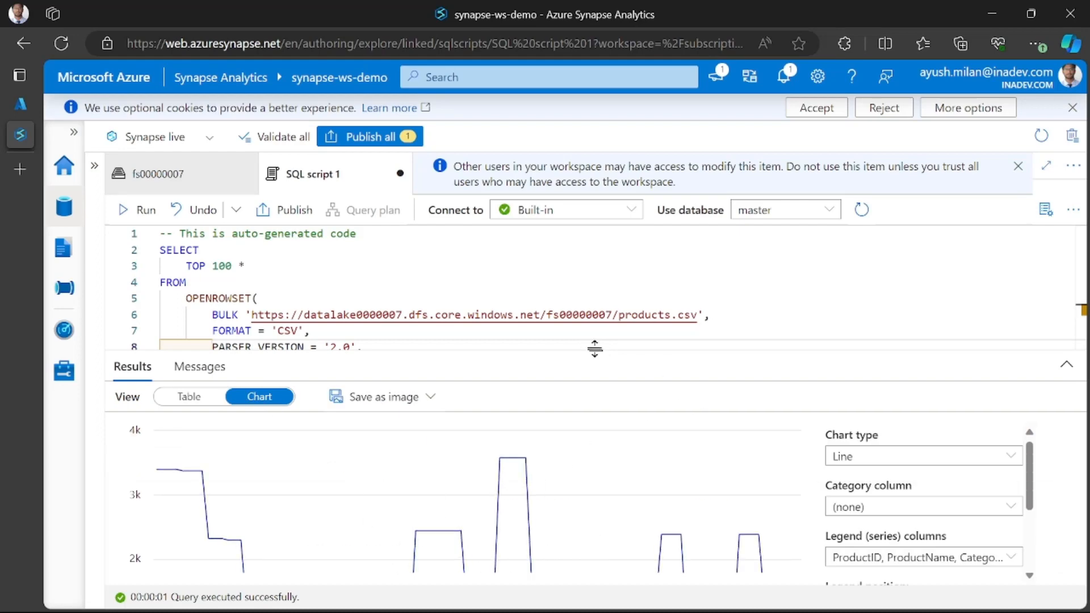
# Enlarge the results area and preview the query results as Area and Bar charts, ending with the Column chart type
pyautogui.moveTo(595, 349); pyautogui.dragTo(613, 227)
pyautogui.click(610, 246)
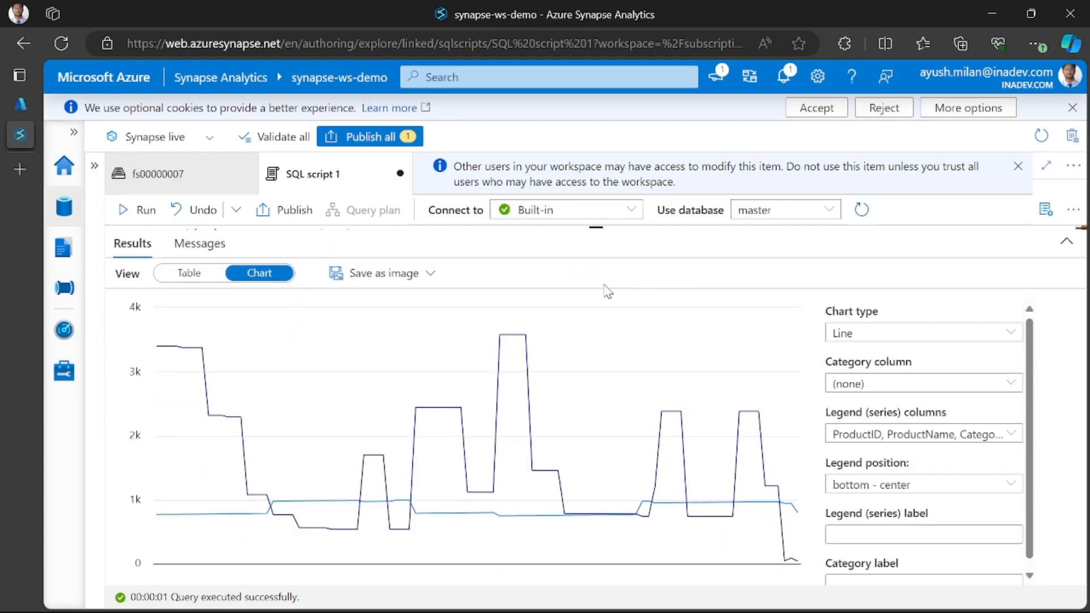
pyautogui.click(854, 333)
pyautogui.click(882, 366)
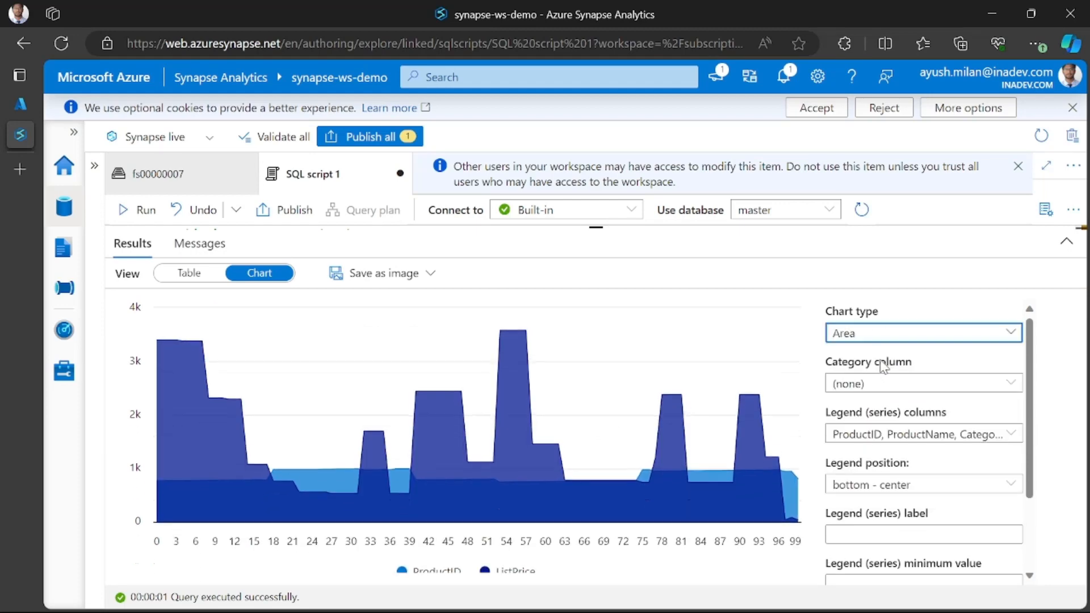
pyautogui.click(905, 333)
pyautogui.click(882, 391)
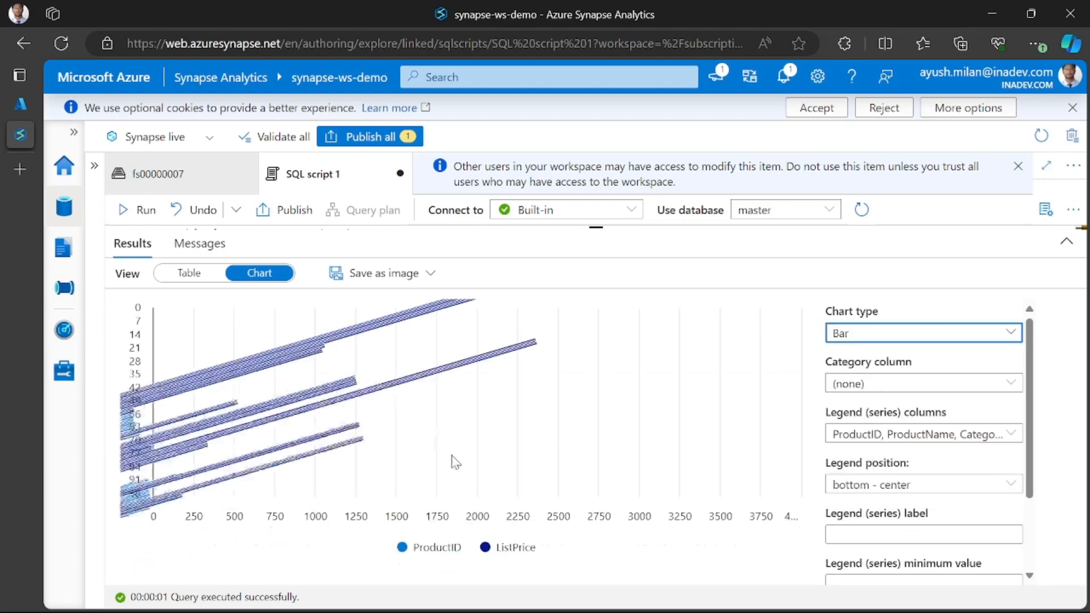
pyautogui.click(934, 341)
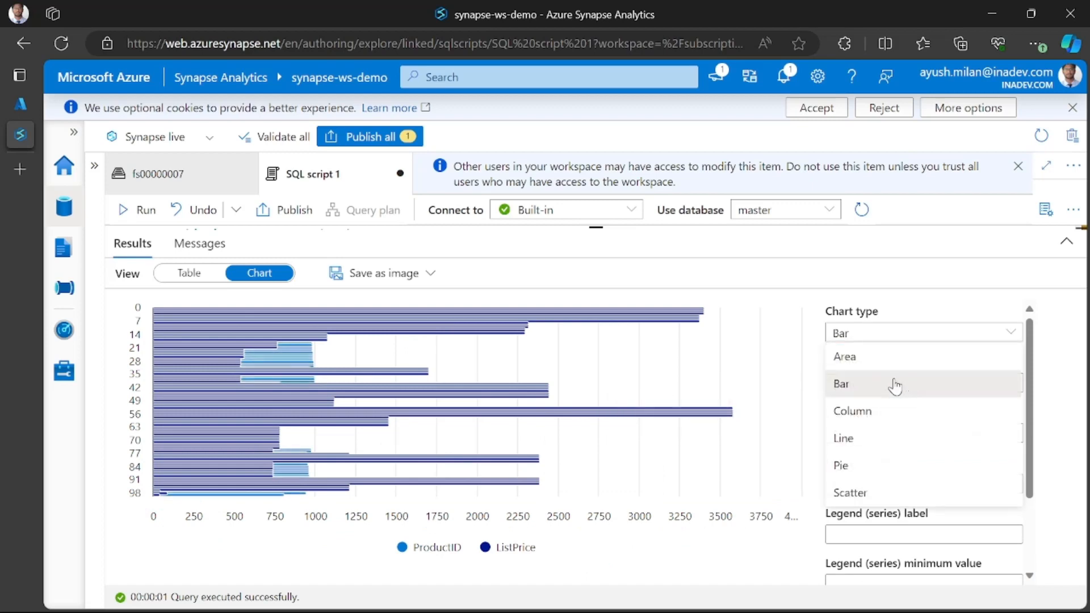
pyautogui.click(877, 423)
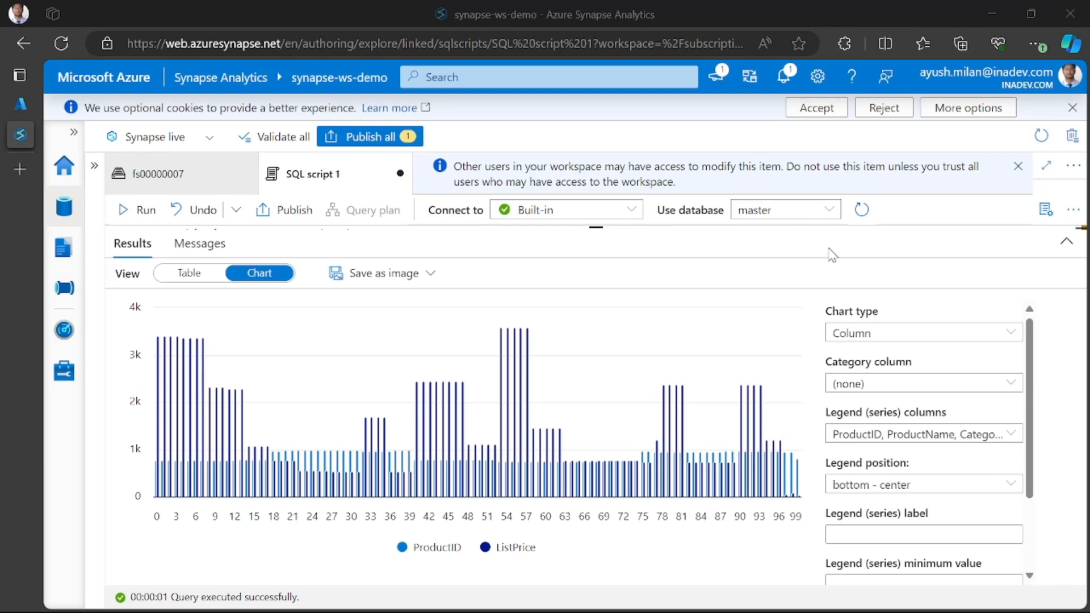
# Replace the whole script with a header-aware query on datalakexx/fsxx/products.csv selecting Category and COUNT(*) AS ProductCount, grouped by Category
pyautogui.moveTo(584, 228); pyautogui.dragTo(537, 478)
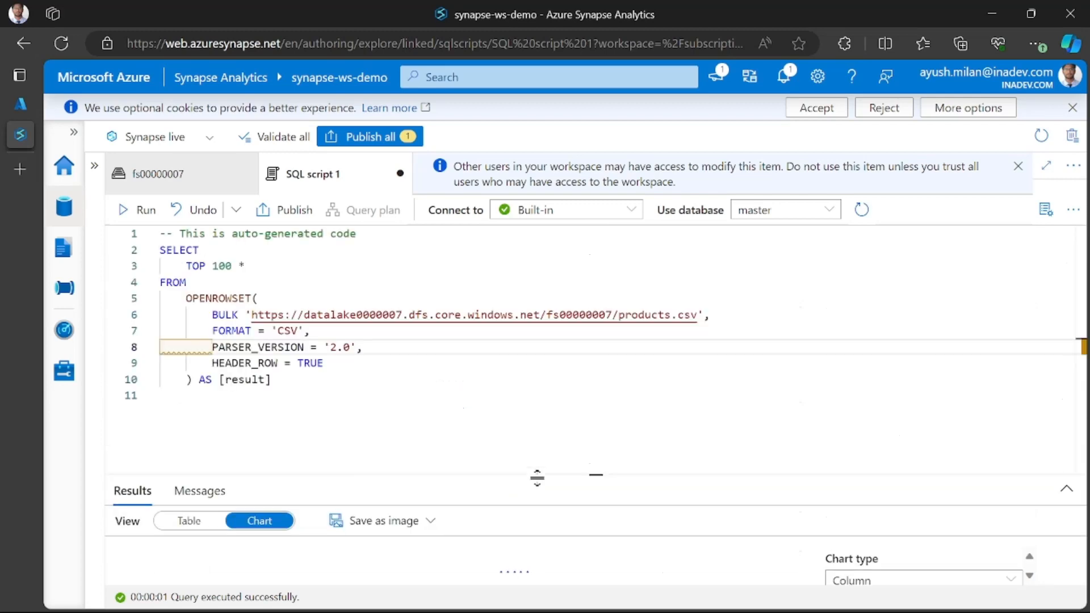
pyautogui.click(332, 395)
pyautogui.hotkey('ctrl', 'a')
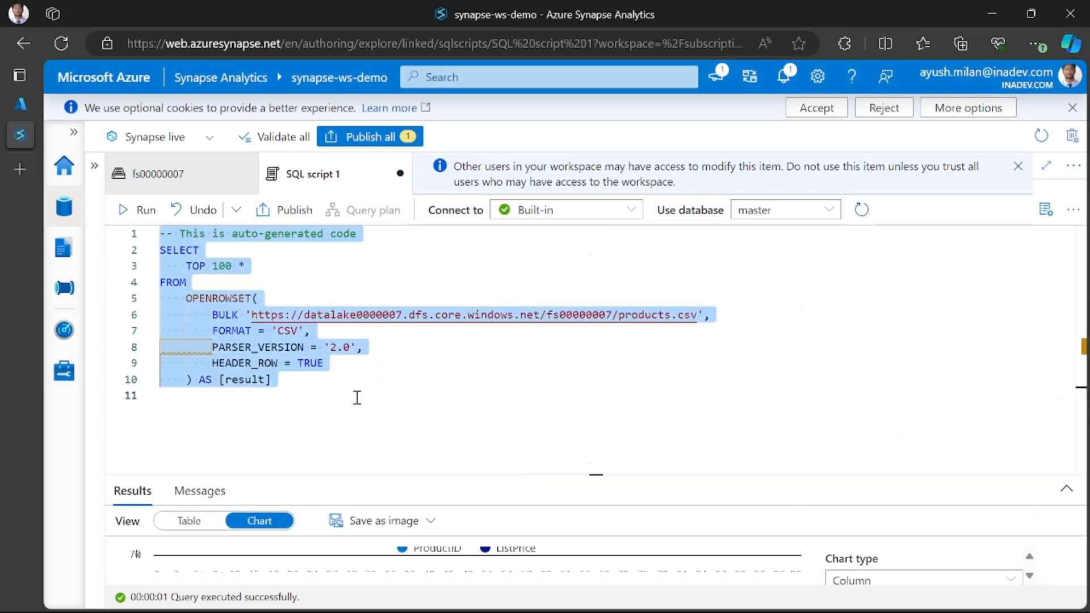
pyautogui.write("SELECT     Category, COUNT(*) AS ProductCount FROM     OPENROWSET(         BULK 'https://datalakexx.dfs.core.windows.net/fsxx/products.csv',         FORMAT = 'CSV',         PARSER_VERSION='2.0',         HEADER_ROW = TRUE     ) AS [result] GROUP BY Category;")
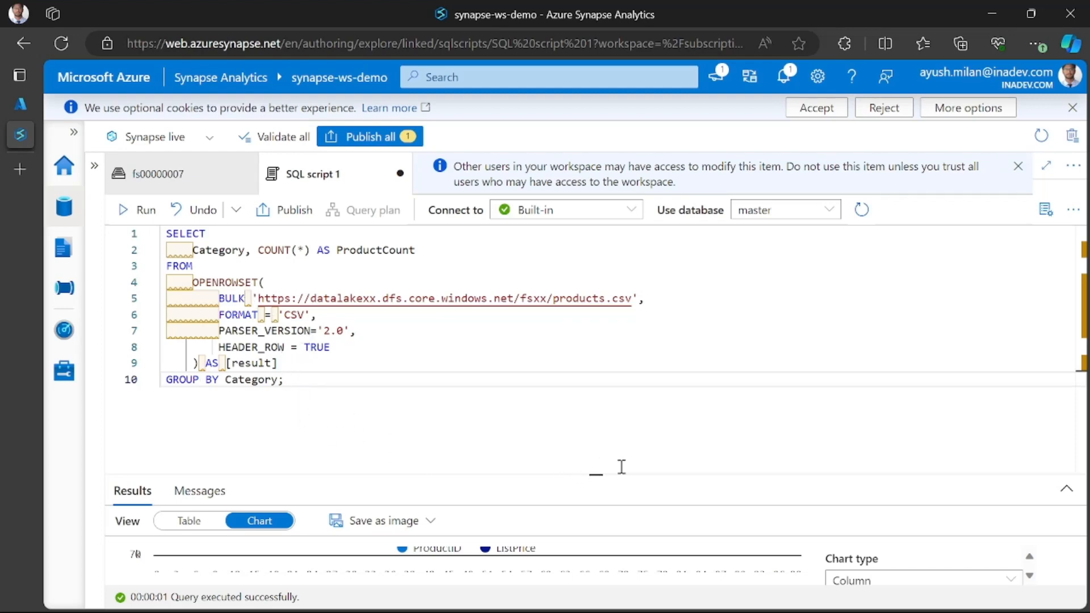
pyautogui.moveTo(596, 454); pyautogui.dragTo(612, 427)
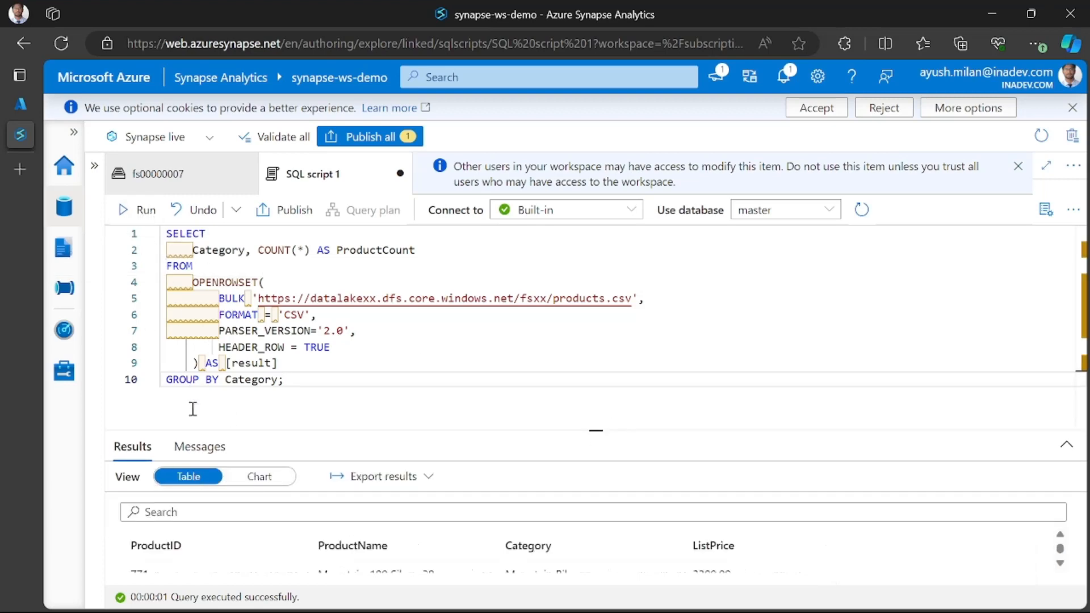
# Try to run the category count query with the placeholder file path and check its execution messages
pyautogui.click(141, 210)
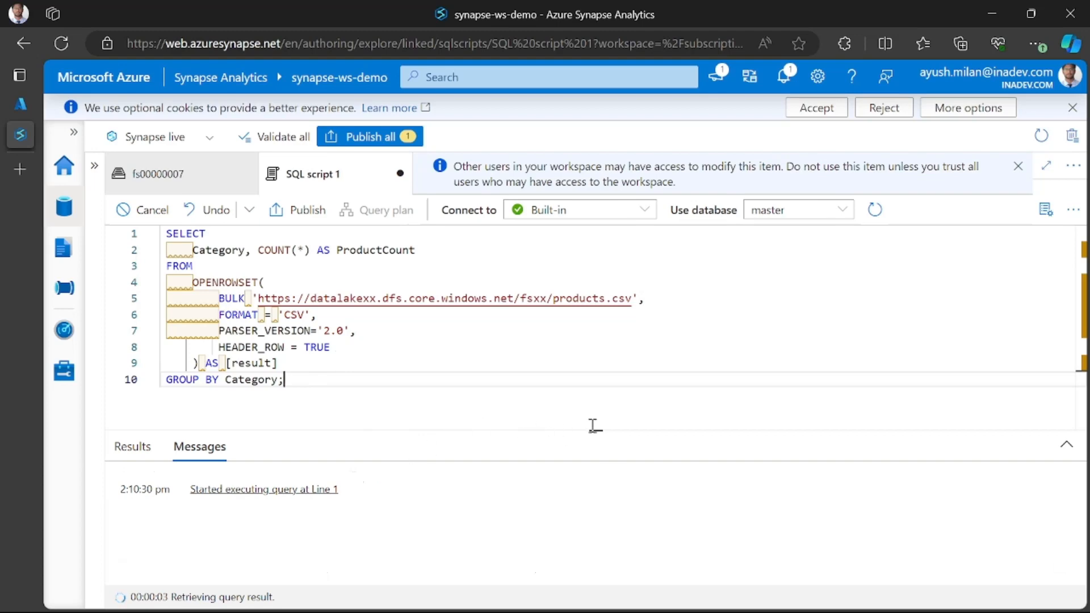
pyautogui.moveTo(590, 429); pyautogui.dragTo(585, 312)
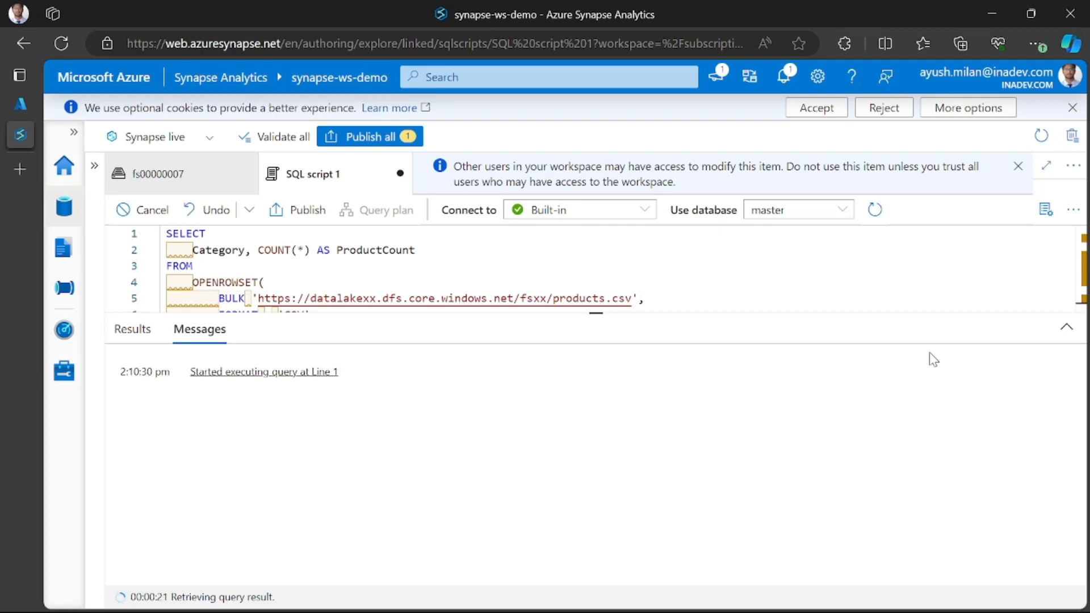
pyautogui.click(134, 332)
pyautogui.click(200, 332)
pyautogui.moveTo(591, 313); pyautogui.dragTo(582, 375)
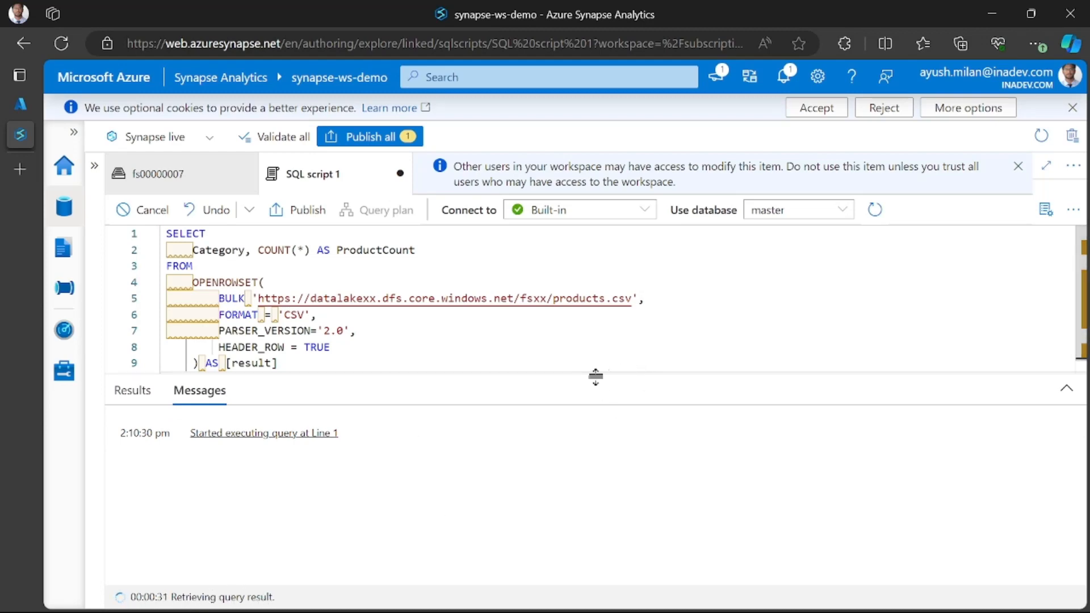
pyautogui.moveTo(594, 374); pyautogui.dragTo(601, 330)
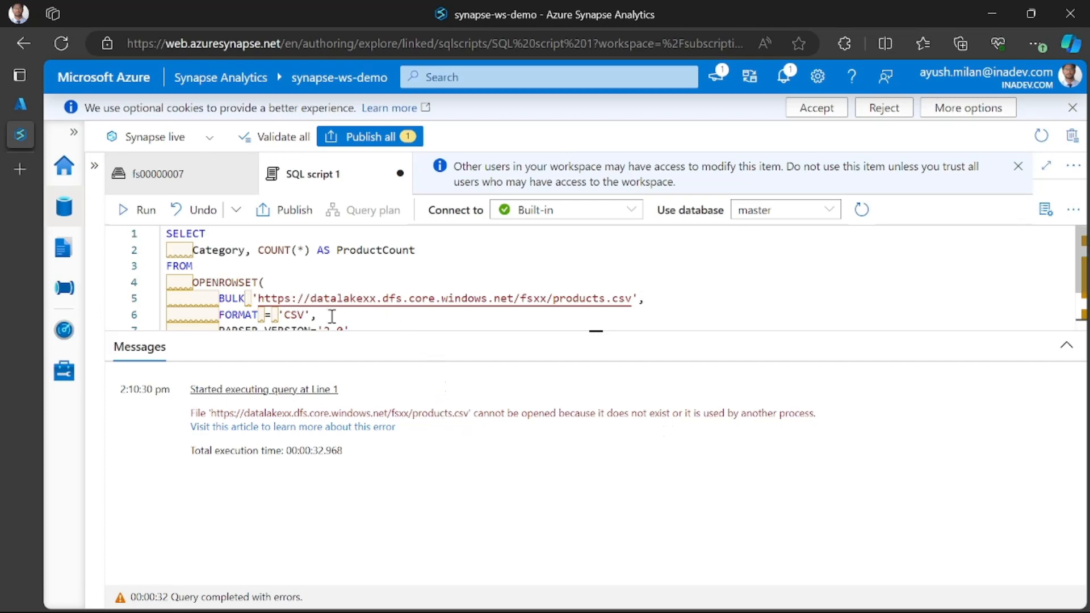
# Enlarge the query editor and undo the replacement of the original TOP 100 query
pyautogui.click(328, 265)
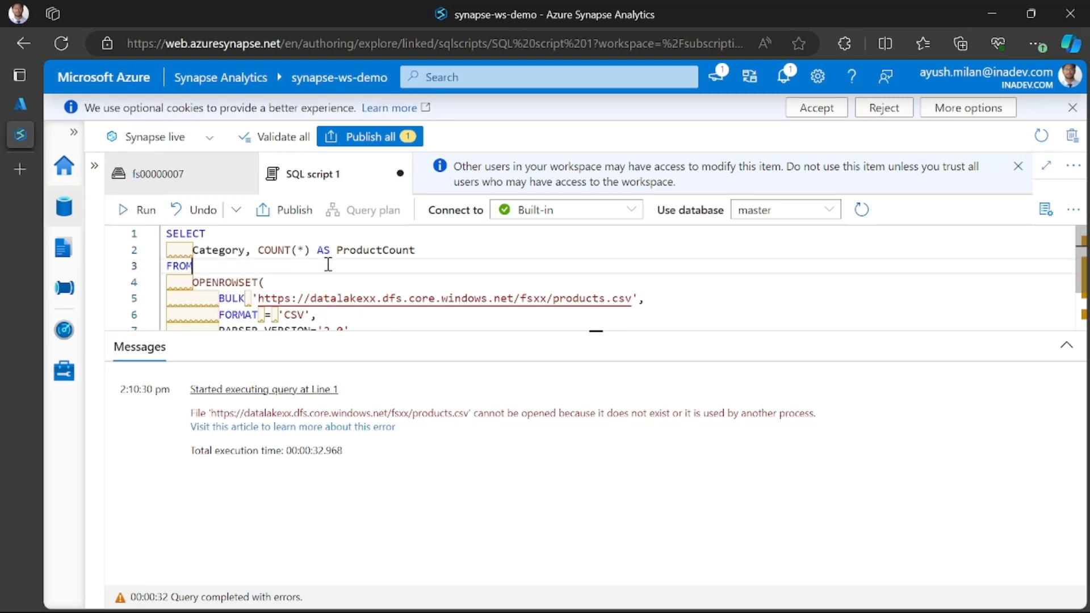
pyautogui.moveTo(597, 330); pyautogui.dragTo(596, 426)
pyautogui.click(376, 368)
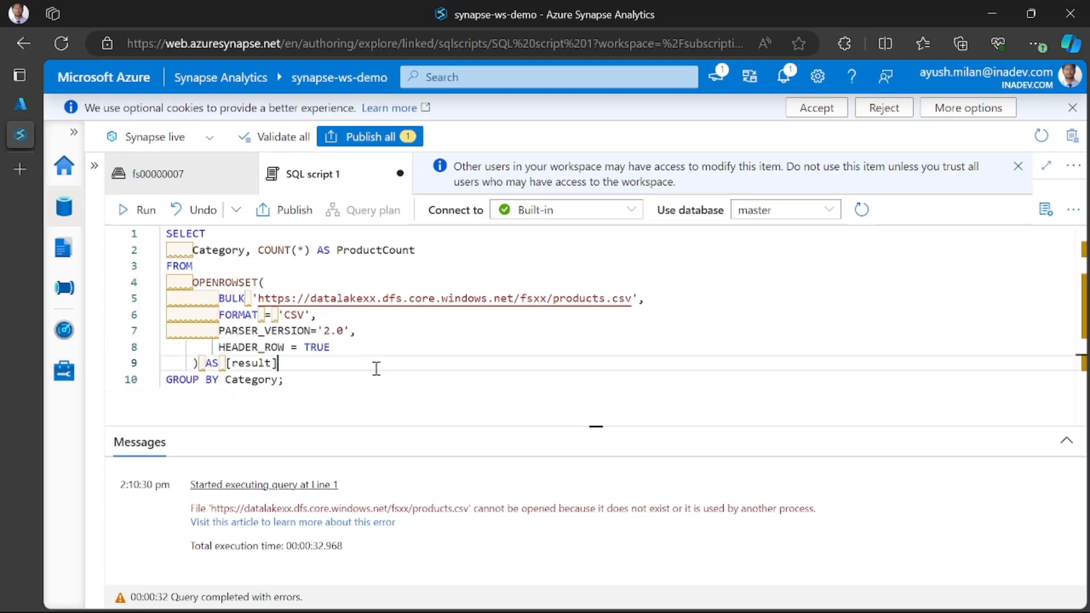
pyautogui.hotkey('ctrl', 'z')
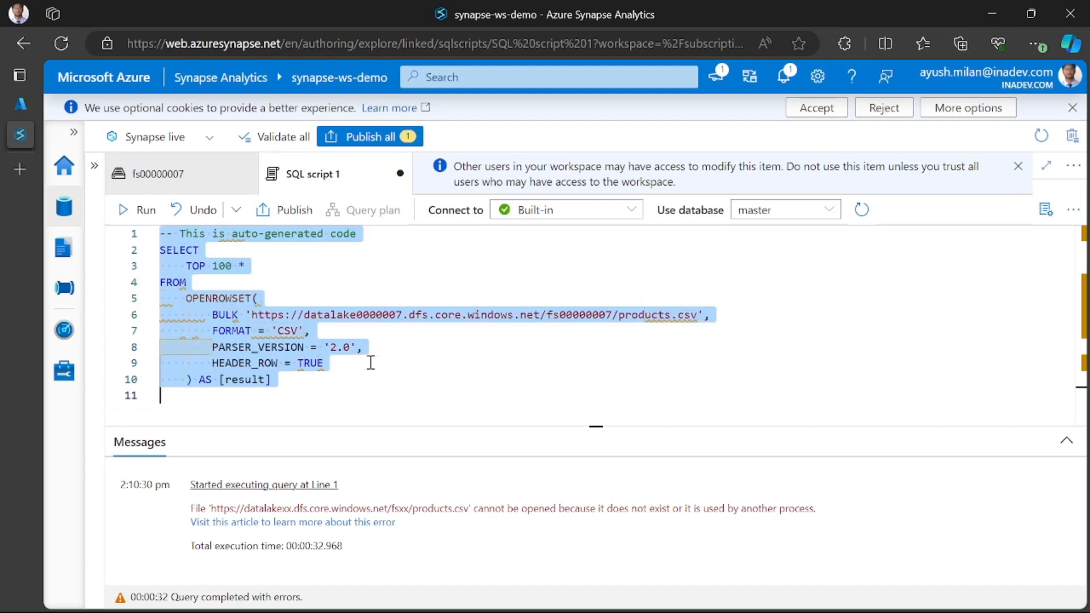
# Below the original query, add a second query selecting Category and COUNT(*) AS ProductCount from the placeholder products.csv path, grouped by Category
pyautogui.click(305, 373)
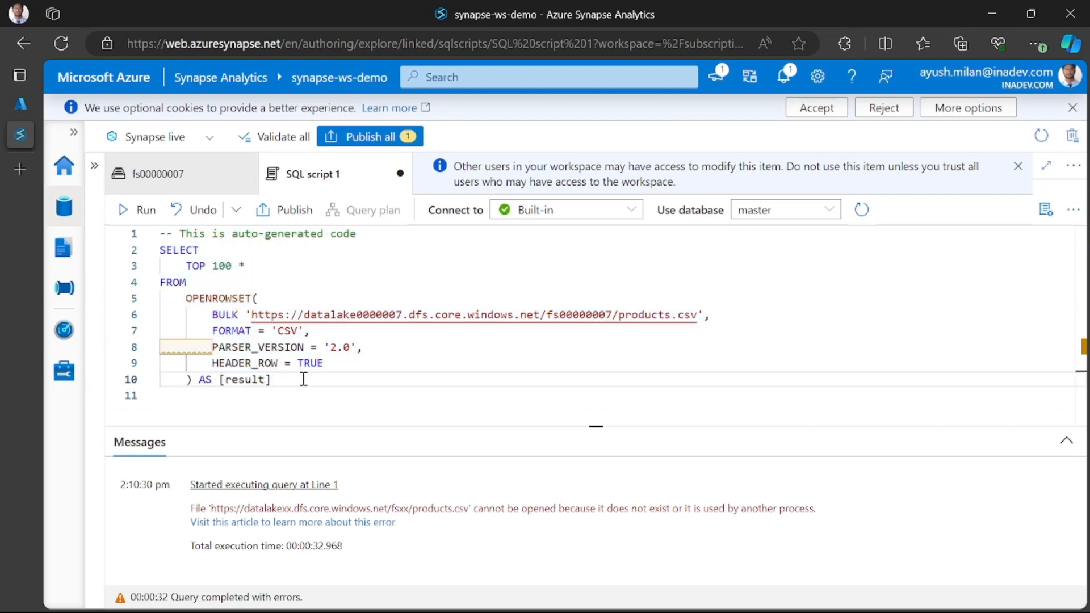
pyautogui.press('Return')
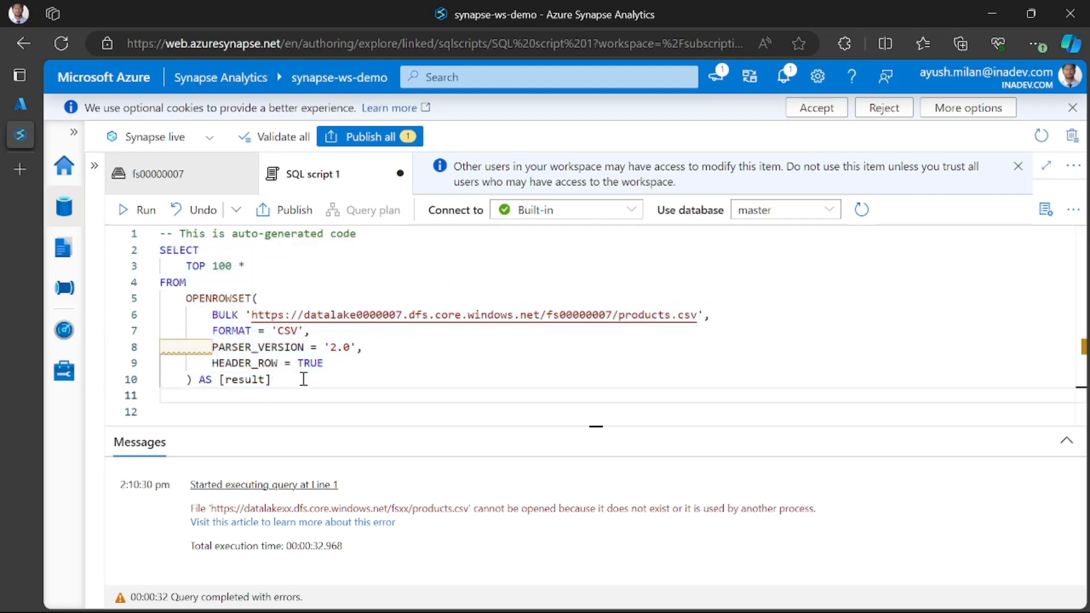
pyautogui.press('Return')
pyautogui.write("SELECT     Category, COUNT(*) AS ProductCount FROM     OPENROWSET(         BULK 'https://datalakexx.dfs.core.windows.net/fsxx/products.csv',         FORMAT = 'CSV',         PARSER_VERSION='2.0',         HEADER_ROW = TRUE     ) AS [result] GROUP BY Category;")
pyautogui.scroll(2, 369, 352)
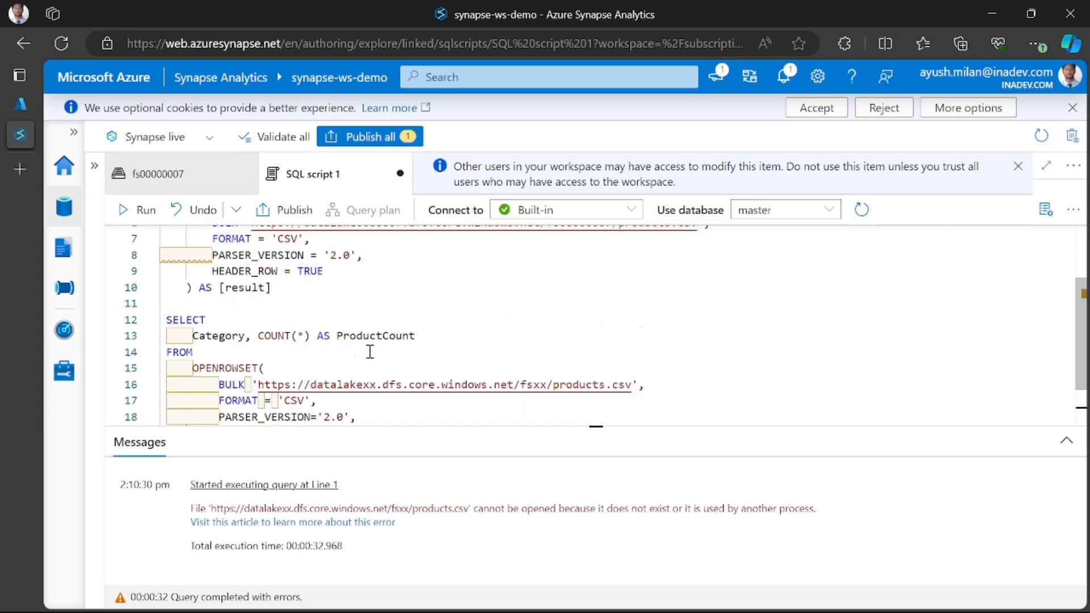
pyautogui.scroll(2, 327, 367)
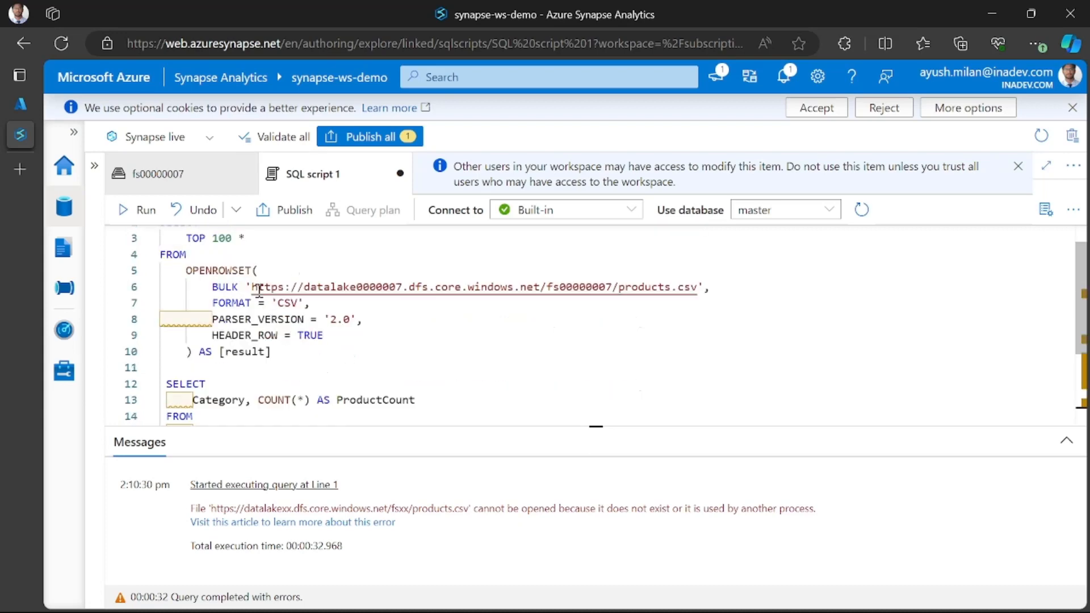
pyautogui.moveTo(251, 287); pyautogui.dragTo(699, 286)
pyautogui.hotkey('ctrl', 'c')
pyautogui.scroll(-4, 470, 358)
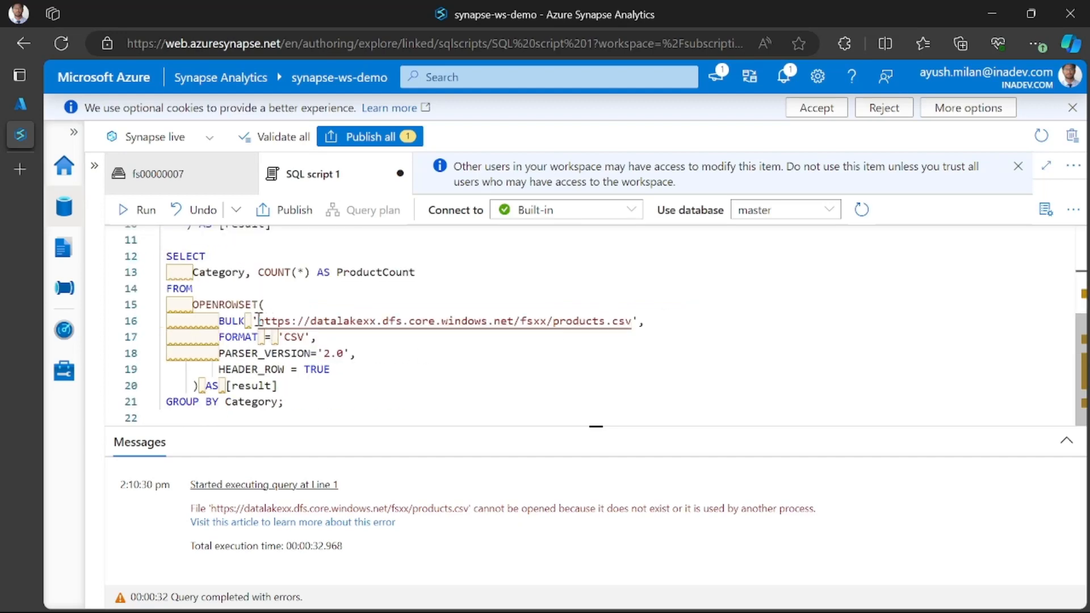
pyautogui.moveTo(258, 320); pyautogui.dragTo(634, 320)
pyautogui.hotkey('ctrl', 'v')
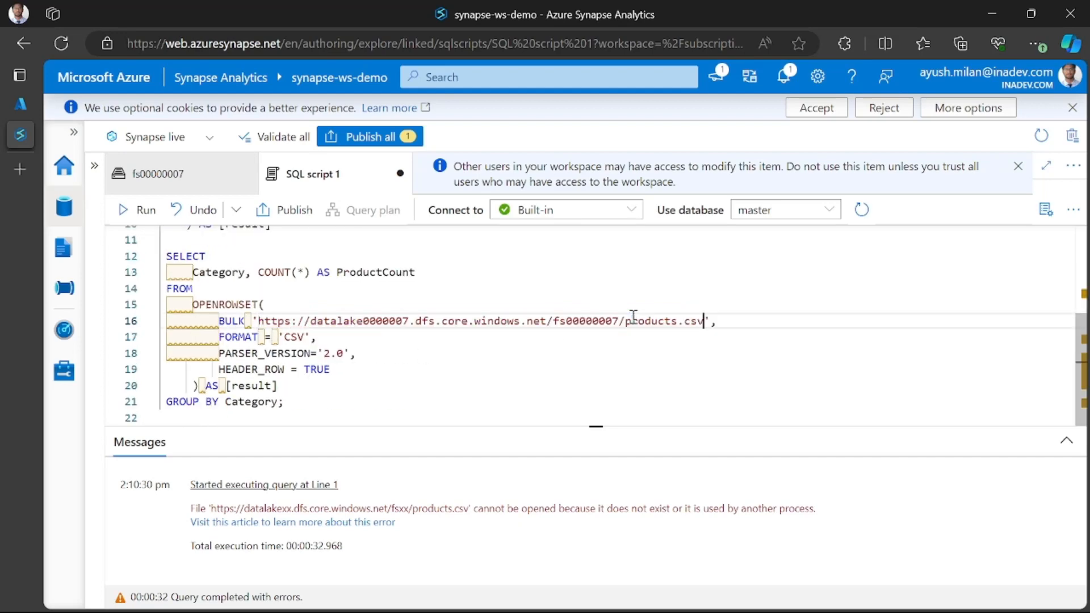
# Delete the original TOP 100 query and the blank line below it, keeping only the category count query
pyautogui.scroll(5, 574, 338)
pyautogui.scroll(-4, 329, 375)
pyautogui.click(208, 270)
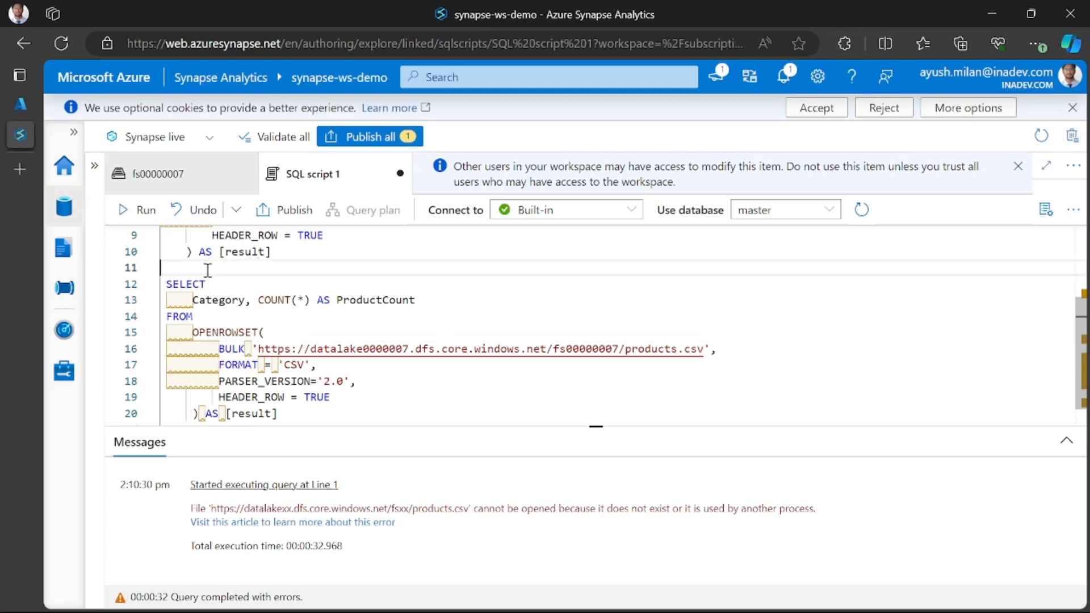
pyautogui.hotkey('ctrl', 'shift', 'Home')
pyautogui.press('BackSpace')
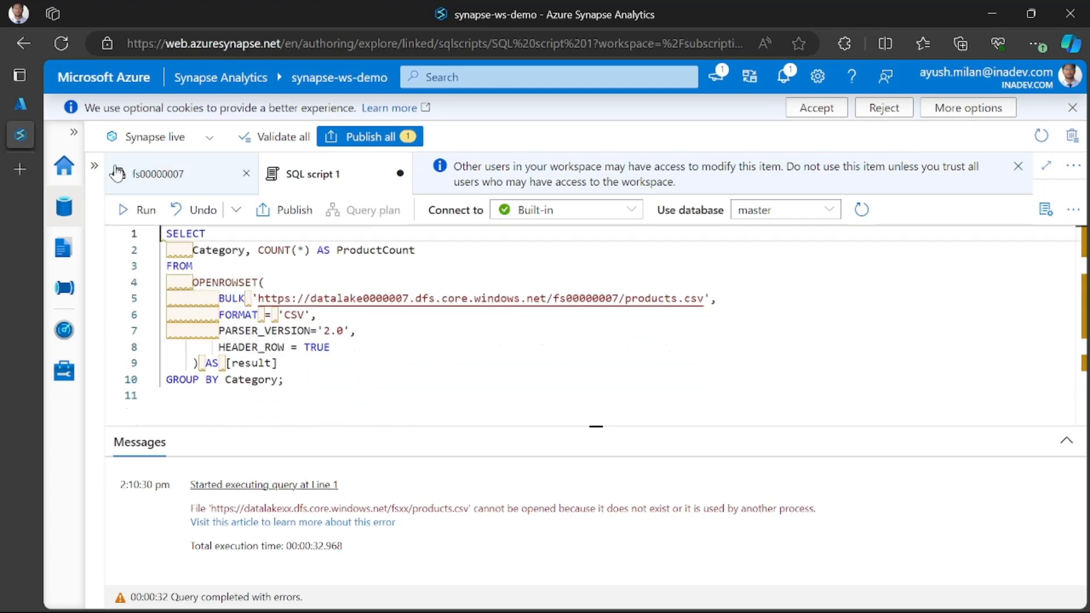
# Run the category count query, enlarge the results area and look through the Category and ProductCount rows
pyautogui.click(139, 210)
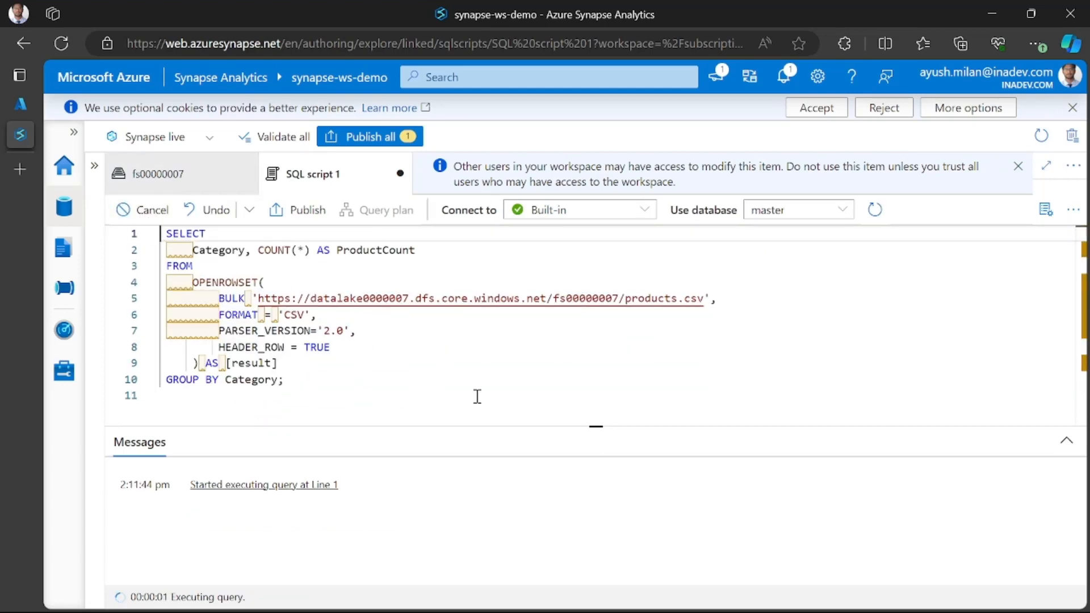
pyautogui.click(457, 373)
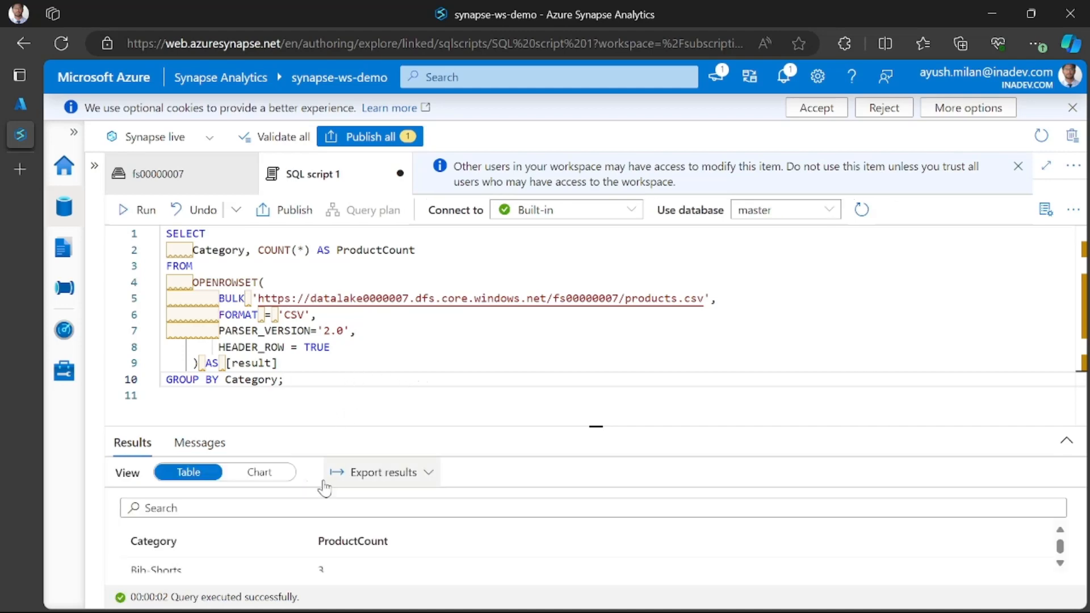
pyautogui.moveTo(595, 427); pyautogui.dragTo(597, 285)
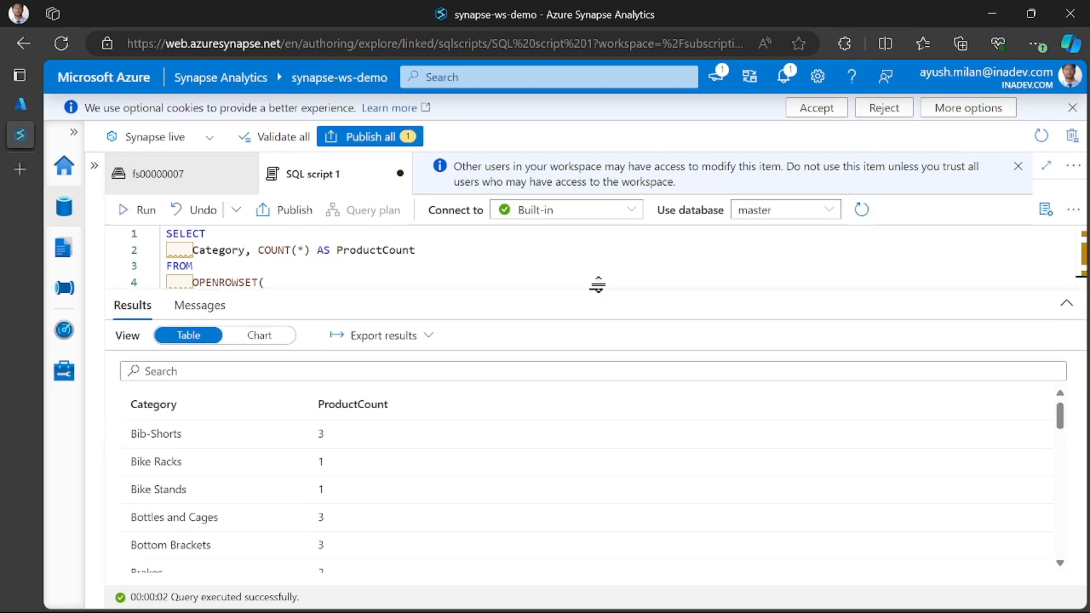
pyautogui.scroll(-3, 324, 433)
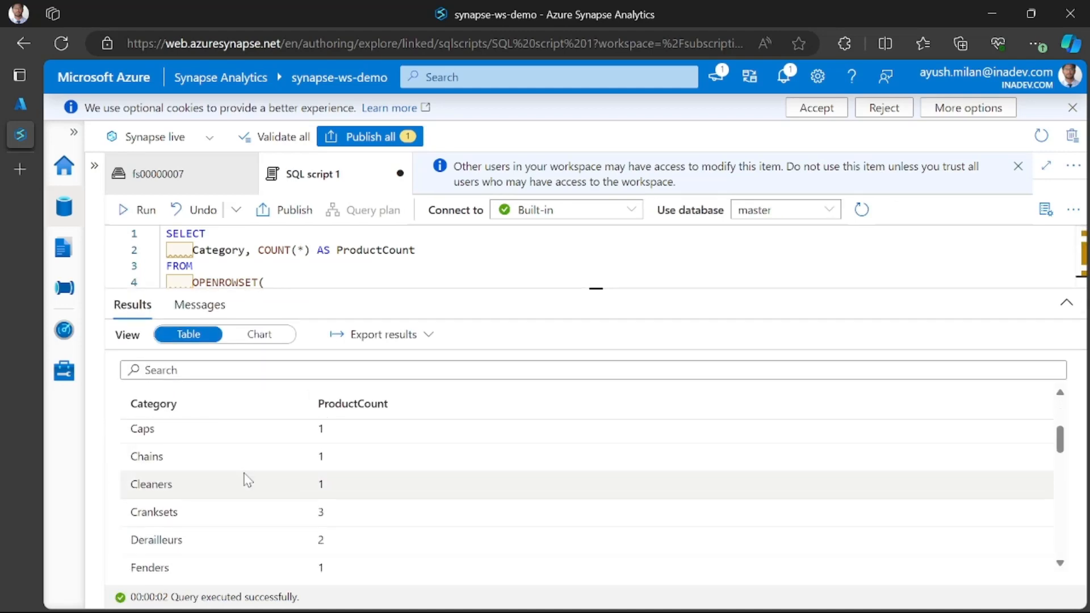
pyautogui.scroll(-1, 243, 477)
pyautogui.scroll(1, 214, 485)
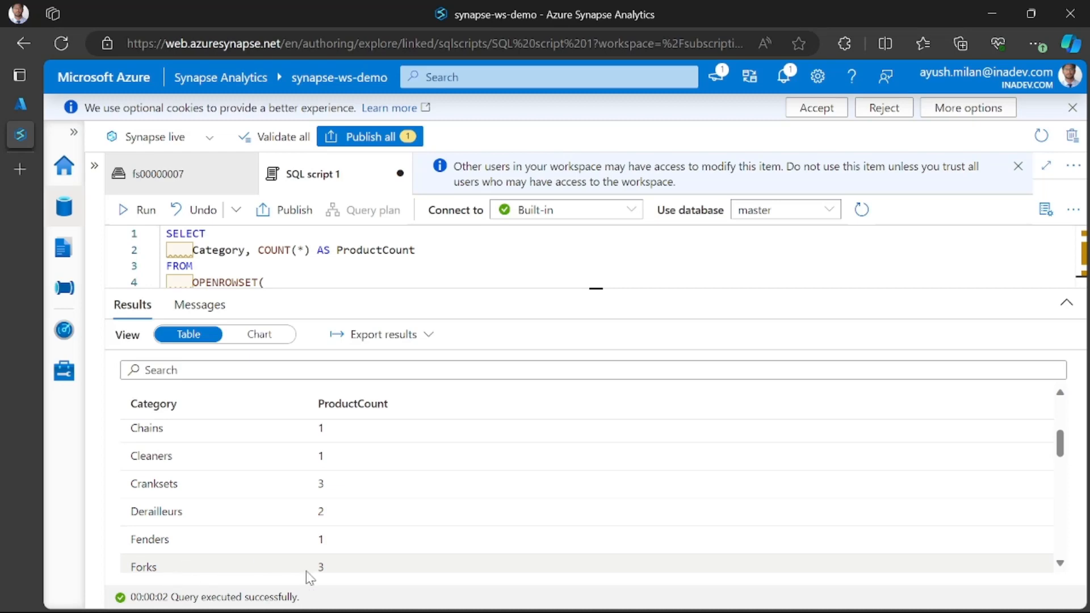
pyautogui.scroll(3, 344, 506)
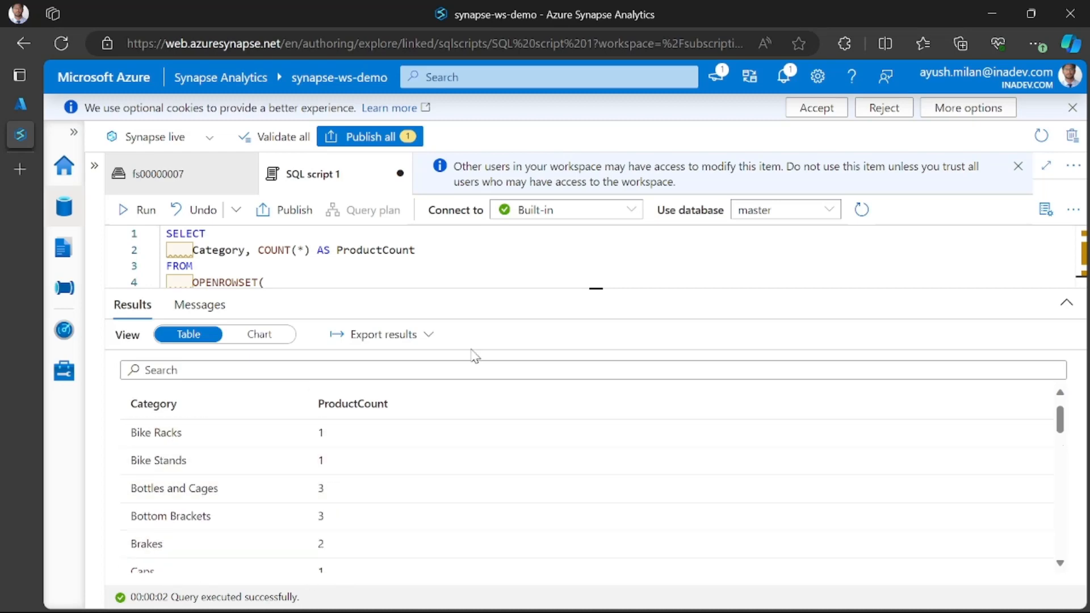
# Rename the SQL script as Count Products by Category in its properties, then hide the properties again
pyautogui.moveTo(591, 288); pyautogui.dragTo(575, 493)
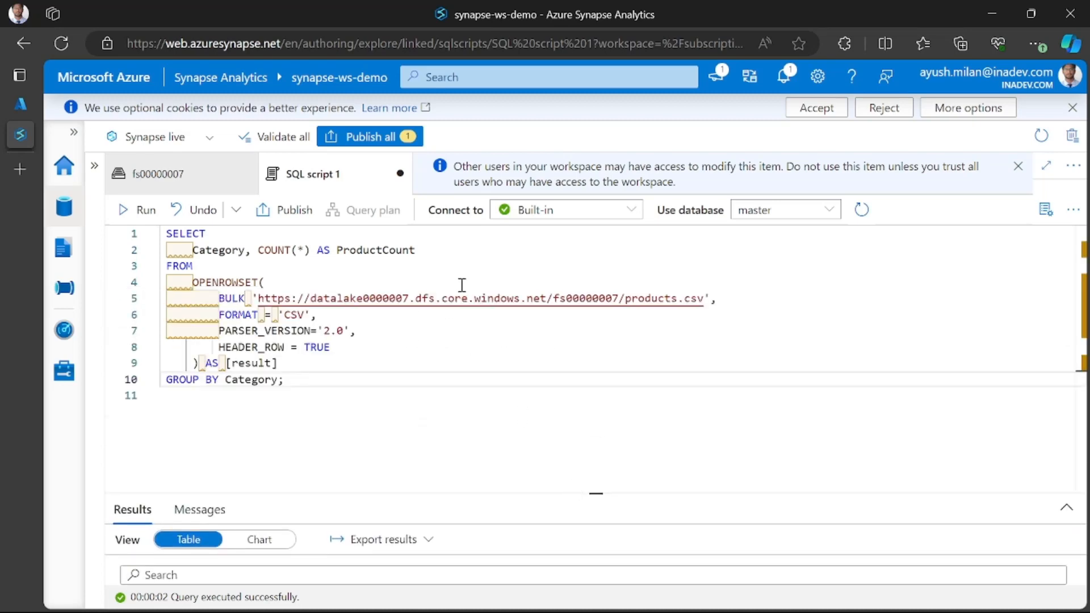
pyautogui.click(1045, 212)
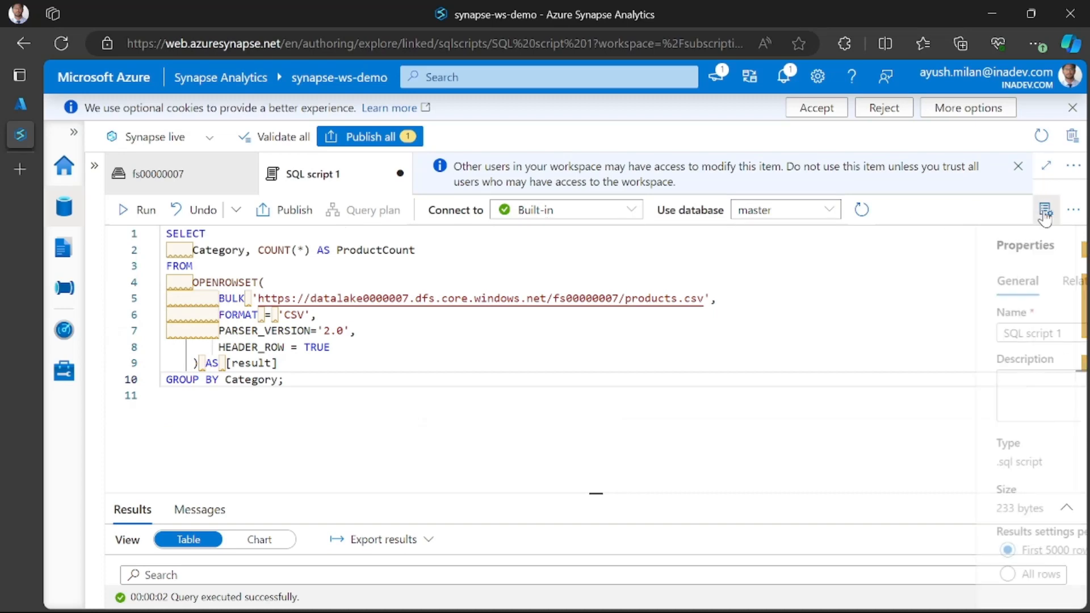
pyautogui.moveTo(917, 332); pyautogui.dragTo(828, 338)
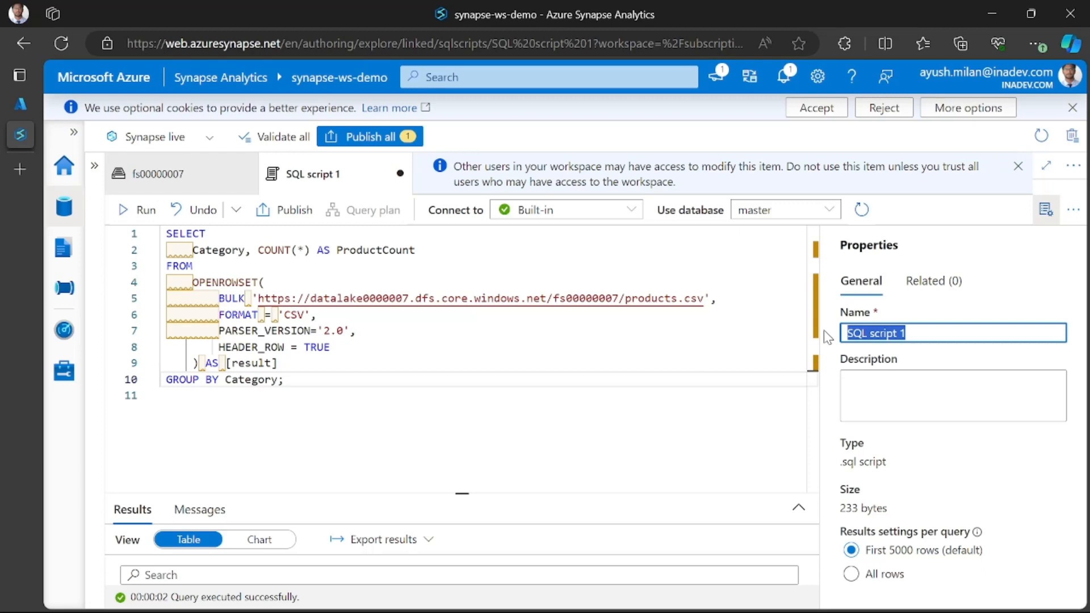
pyautogui.write('Cou')
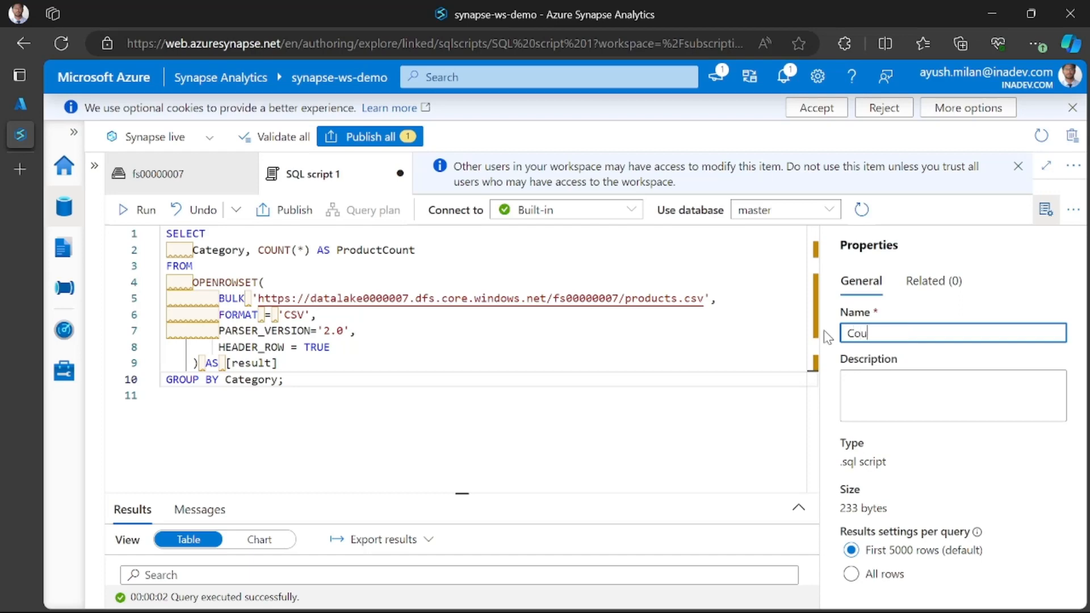
pyautogui.write('nt Products')
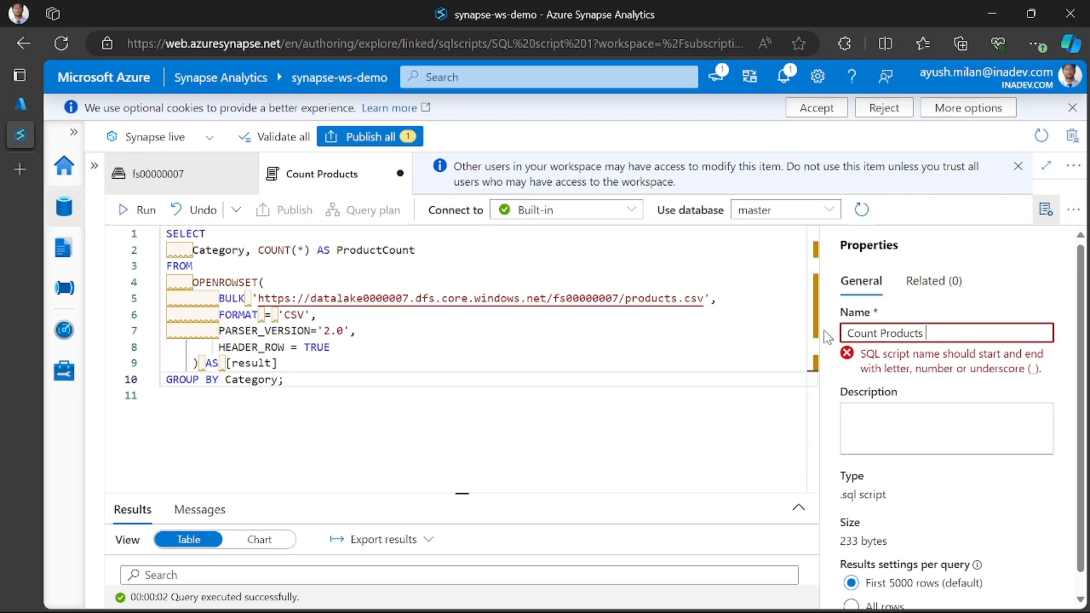
pyautogui.write('by Category')
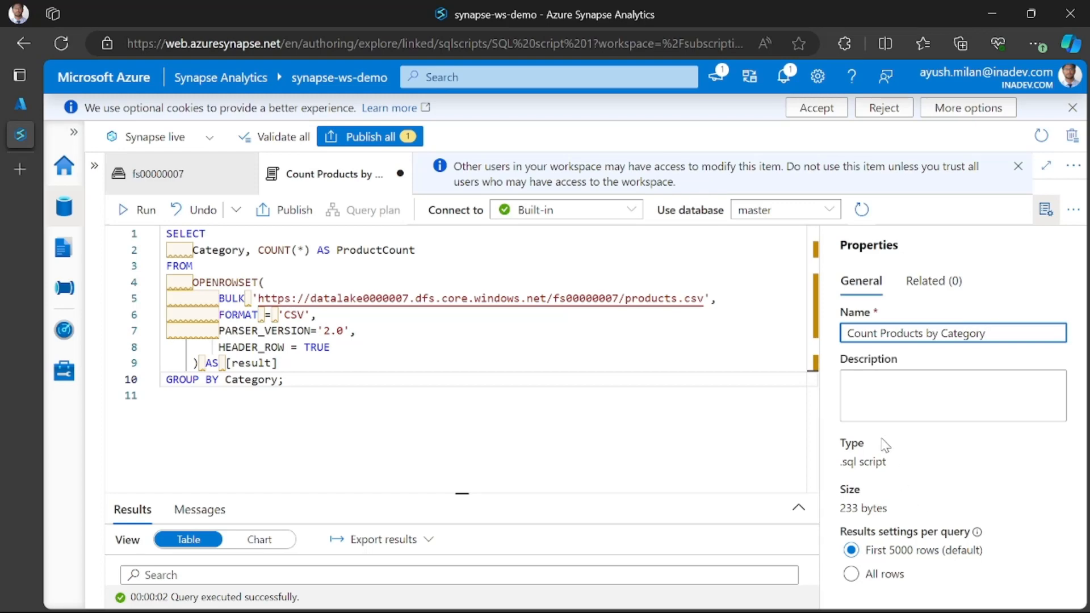
pyautogui.click(1048, 208)
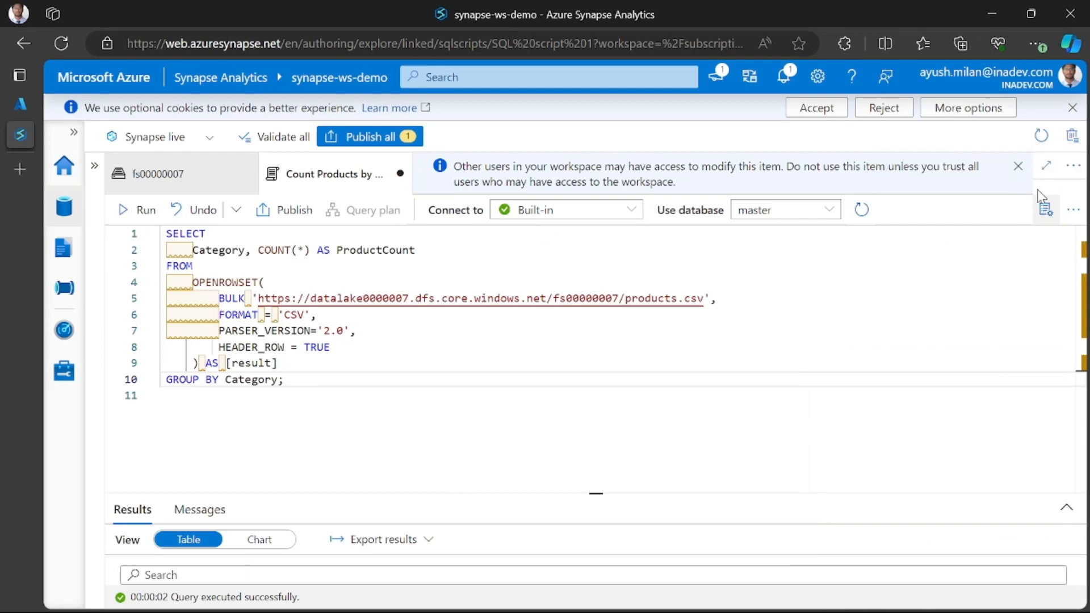
# Publish the renamed SQL script and close it
pyautogui.click(518, 344)
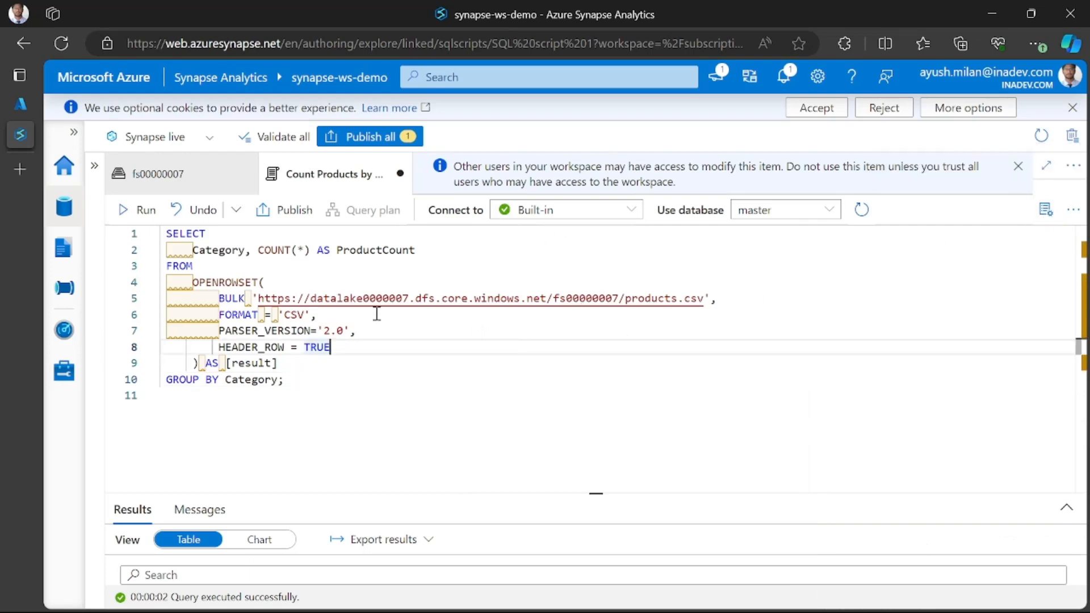
pyautogui.hotkey('ctrl', 's')
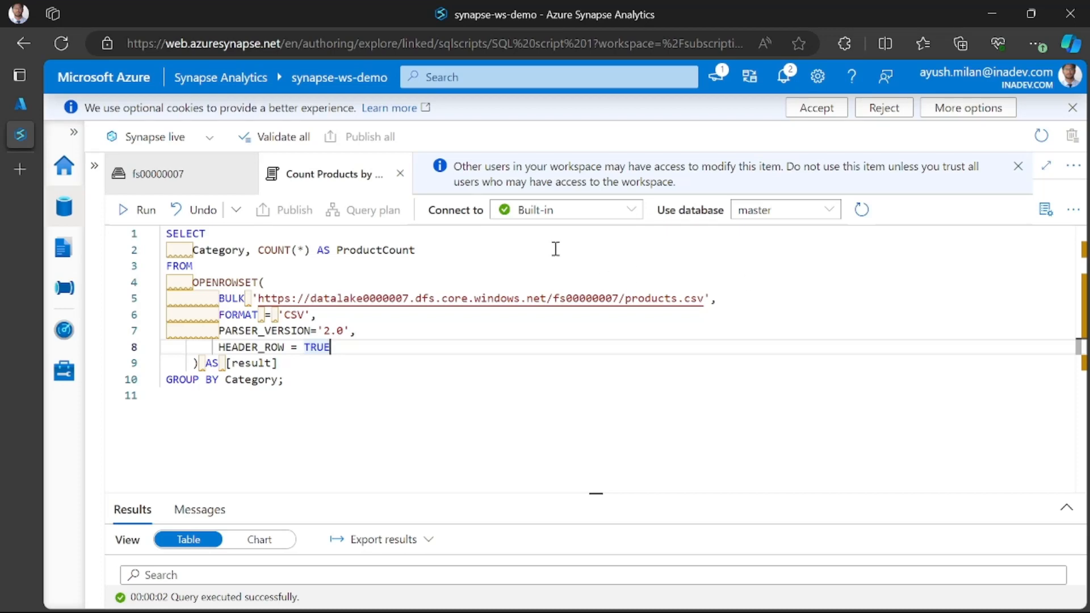
pyautogui.click(400, 173)
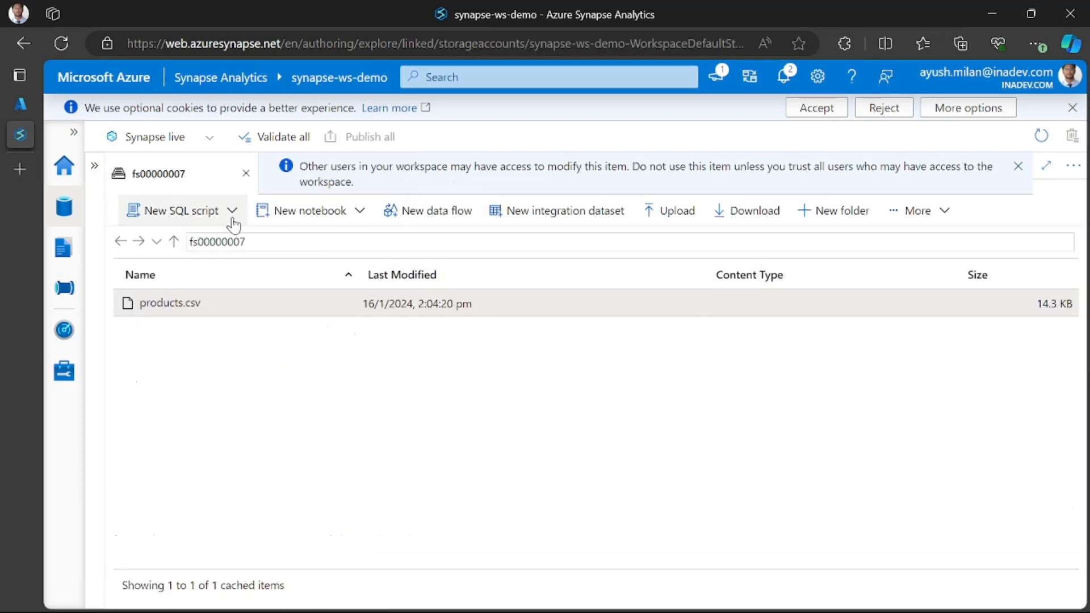
# Open the published Count Products by Category script from the SQL scripts in the Develop hub
pyautogui.click(95, 165)
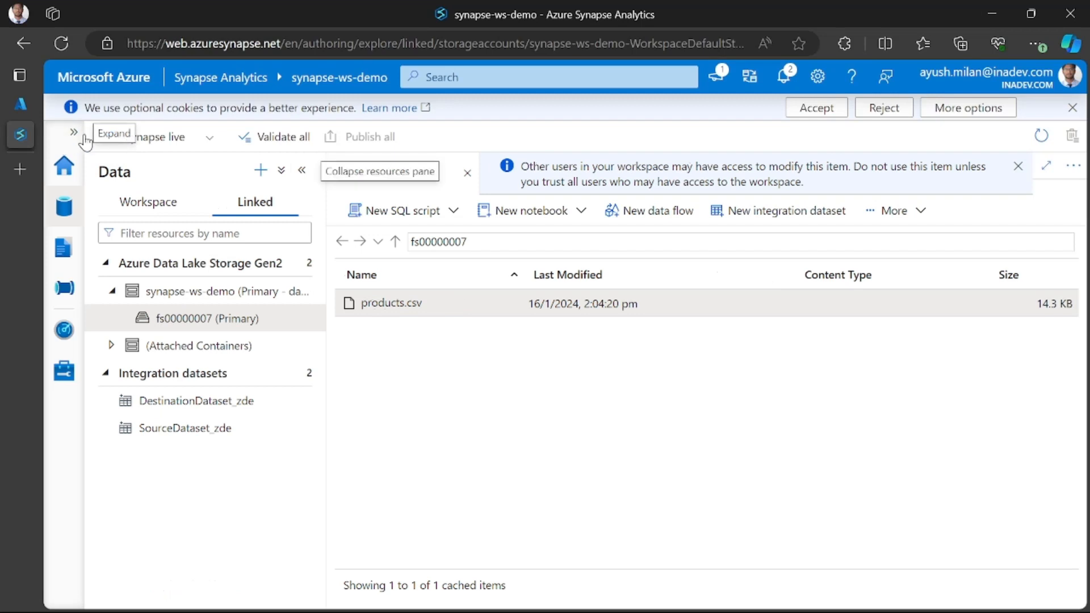
pyautogui.click(73, 132)
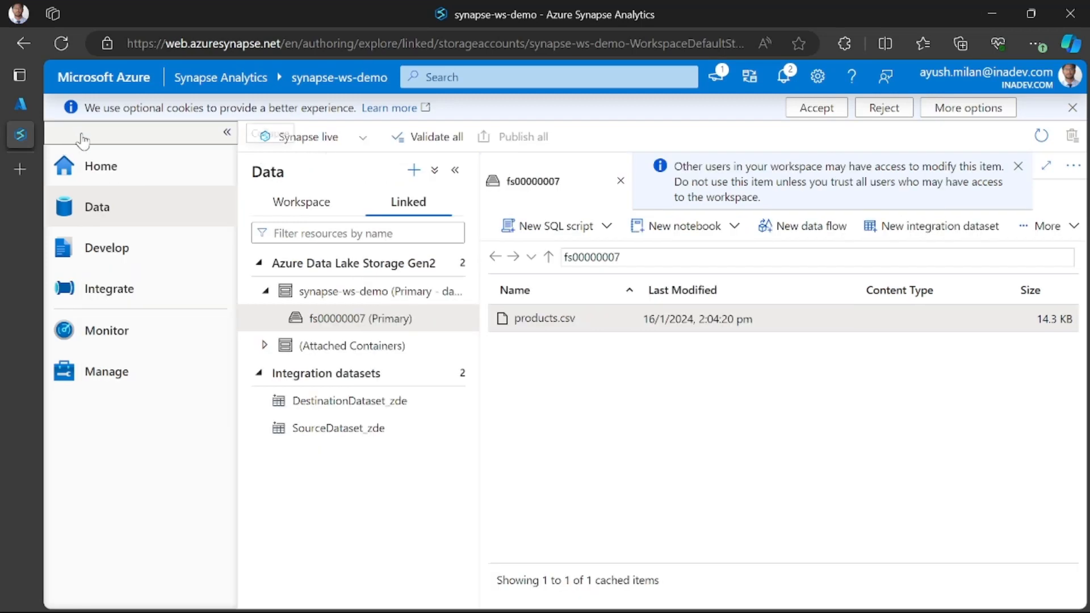
pyautogui.click(118, 248)
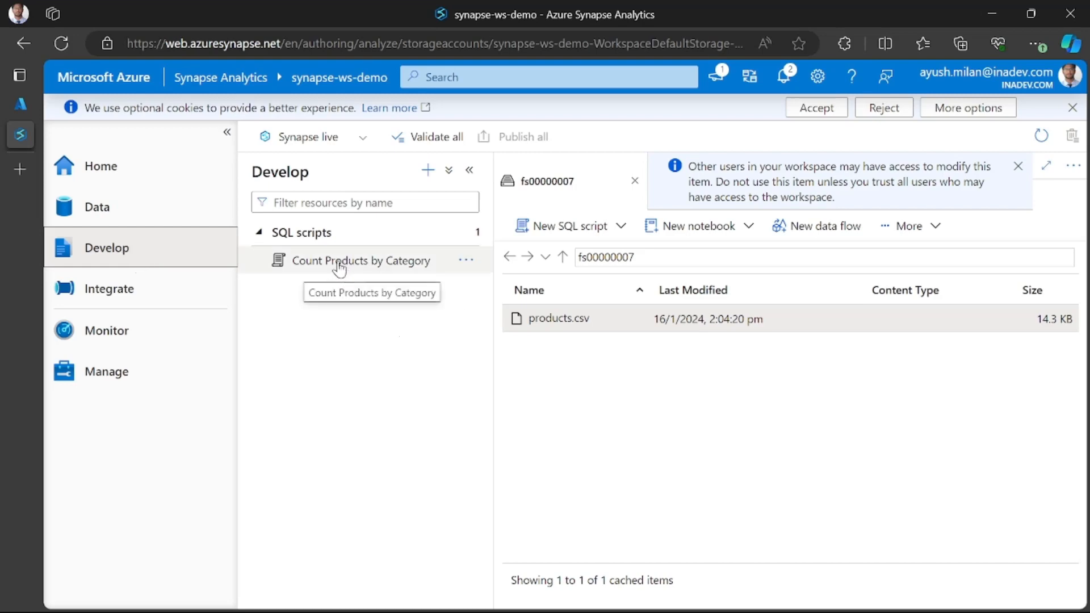
pyautogui.click(381, 270)
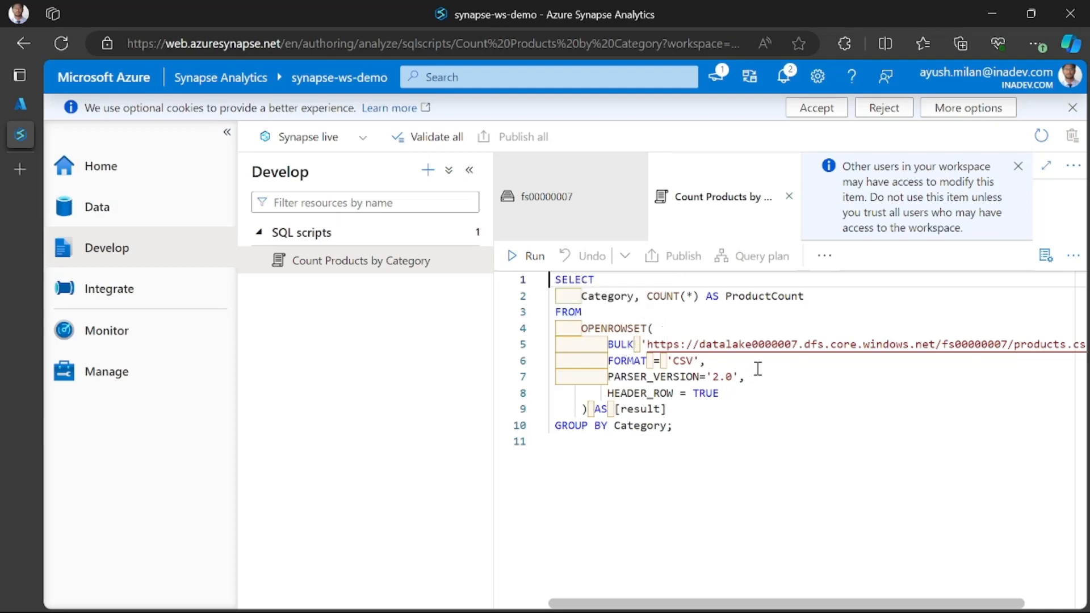
# Run the Count Products by Category script and show its results as a chart in an enlarged results area
pyautogui.click(519, 255)
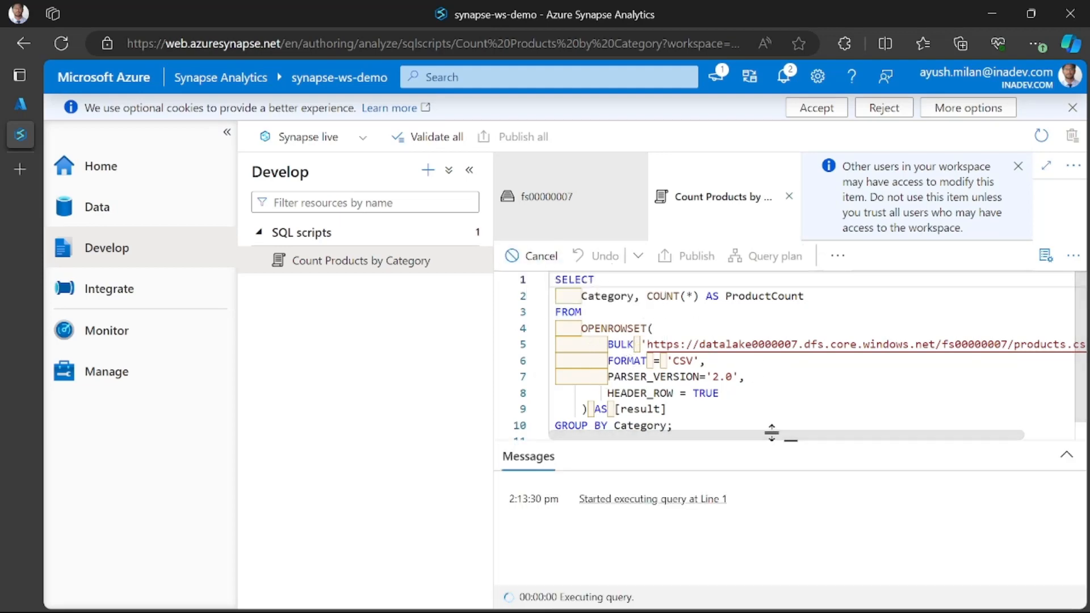
pyautogui.click(468, 170)
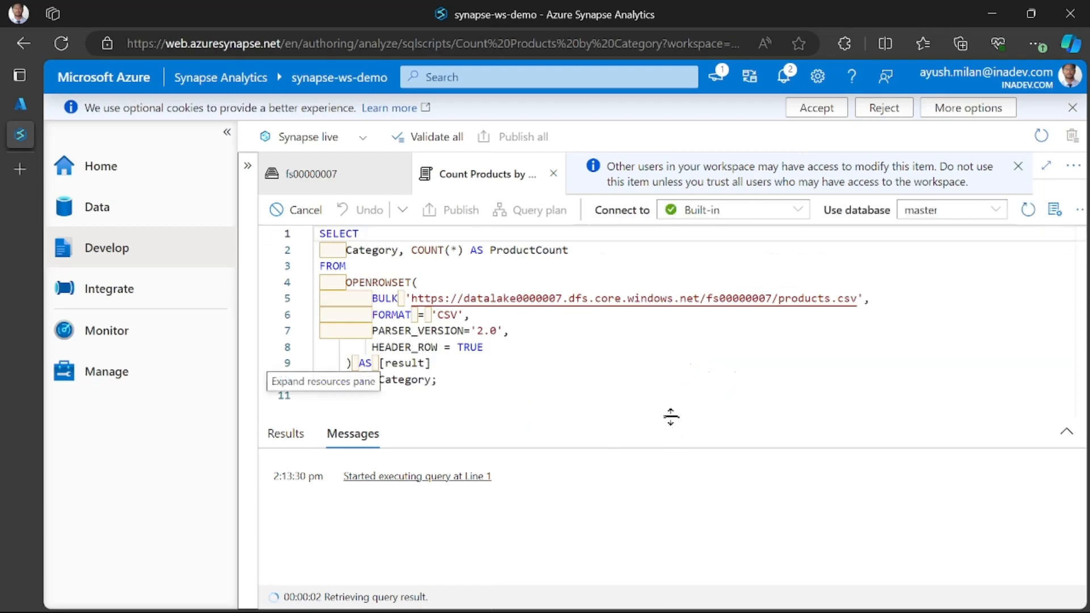
pyautogui.moveTo(671, 416); pyautogui.dragTo(671, 298)
pyautogui.click(410, 346)
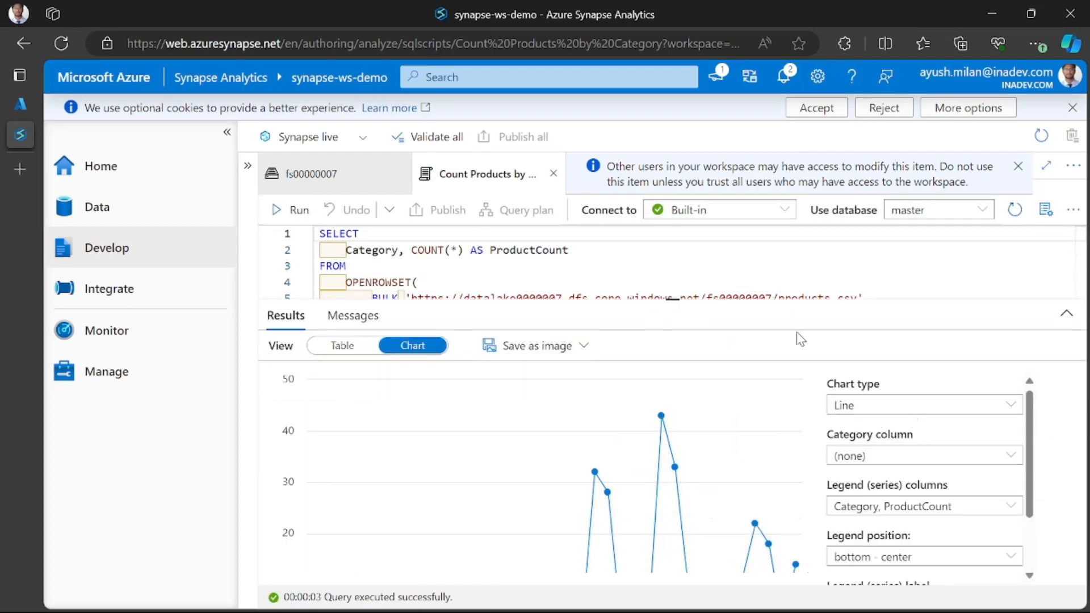
pyautogui.moveTo(670, 301); pyautogui.dragTo(672, 229)
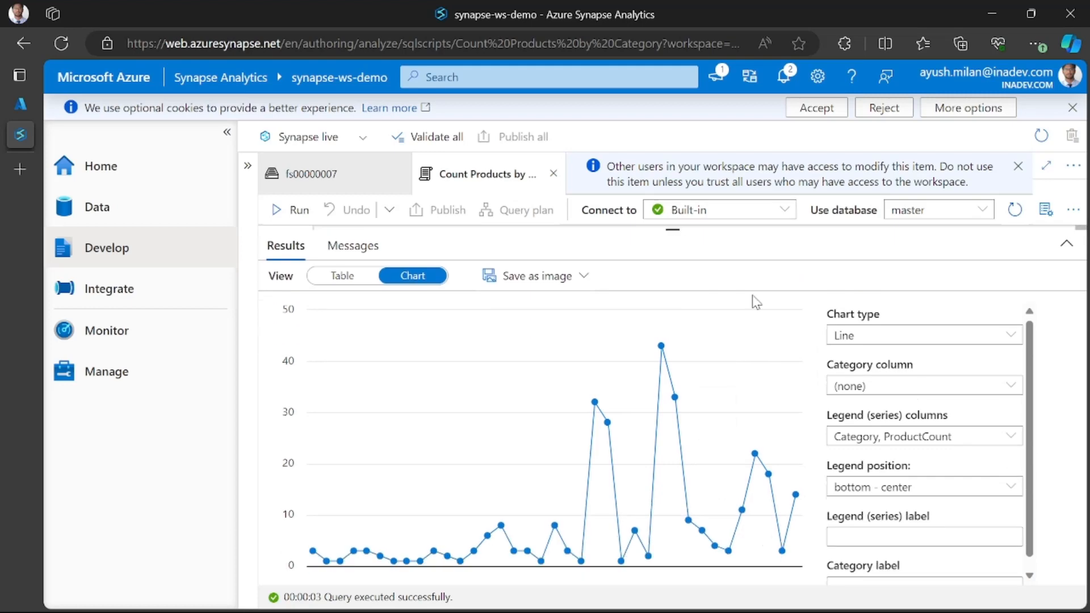
# Try the Bar and Area chart types on the query results
pyautogui.click(900, 341)
pyautogui.click(871, 384)
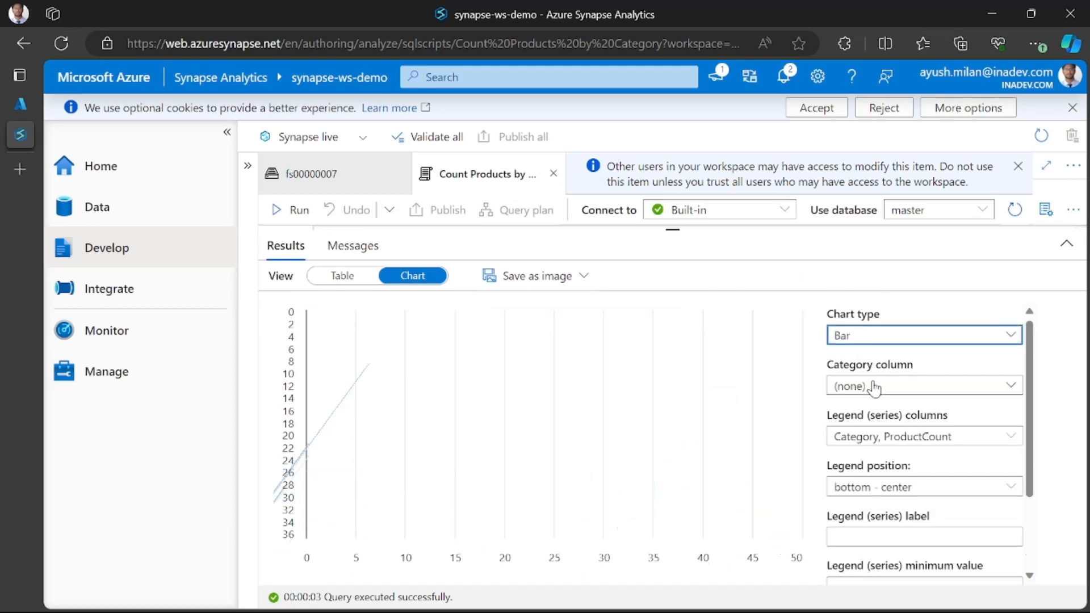
pyautogui.click(908, 340)
pyautogui.click(900, 362)
# Set the chart type to Column and the category column to Category, keeping ProductCount as the series and the legend at bottom - center
pyautogui.click(908, 343)
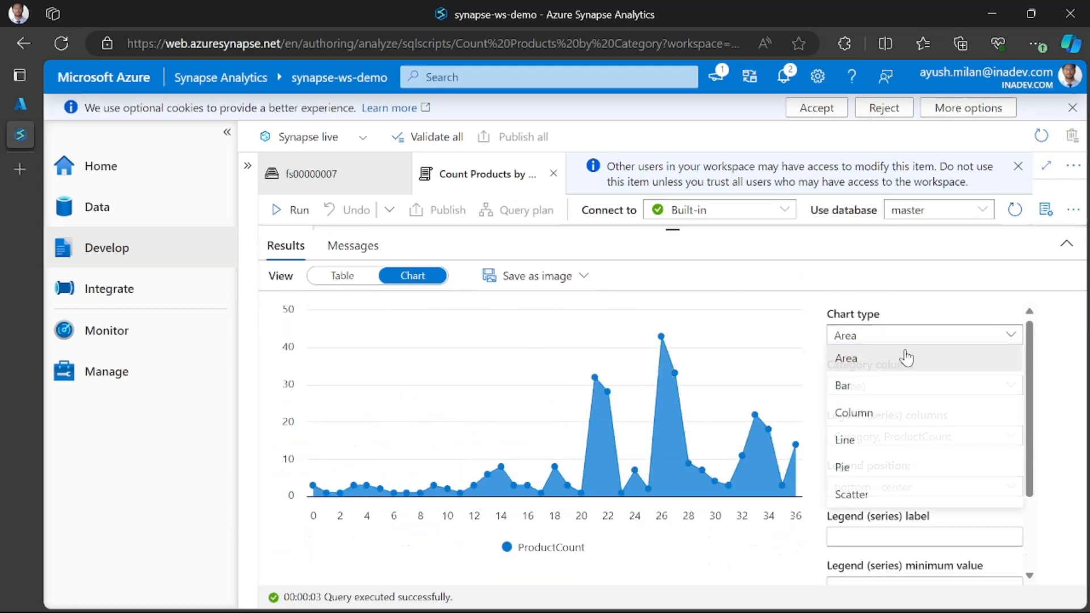
pyautogui.click(870, 413)
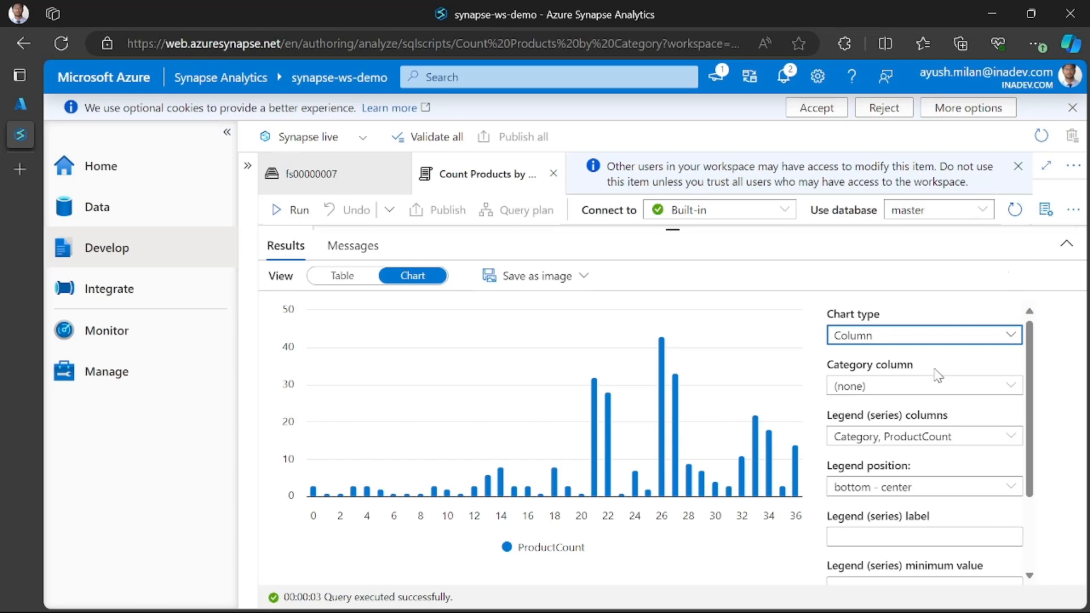
pyautogui.click(938, 385)
pyautogui.click(878, 437)
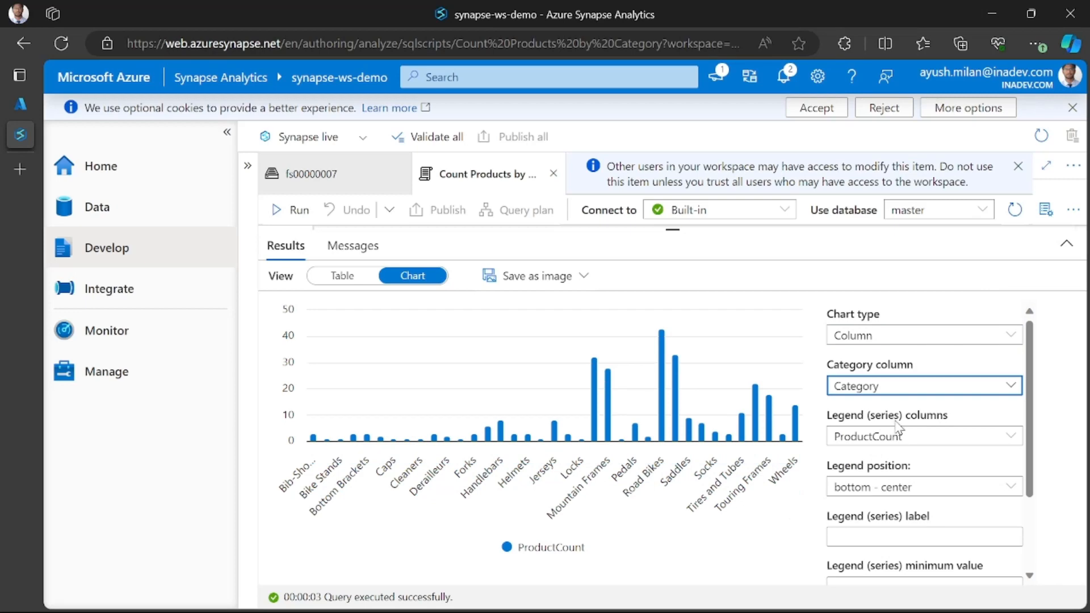
pyautogui.click(920, 437)
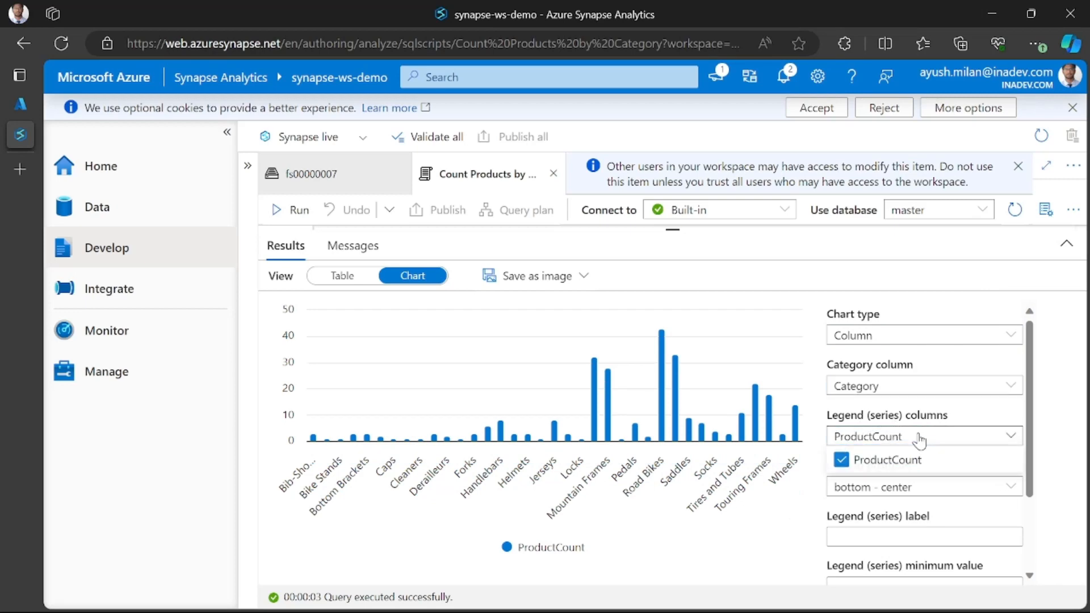
pyautogui.click(920, 439)
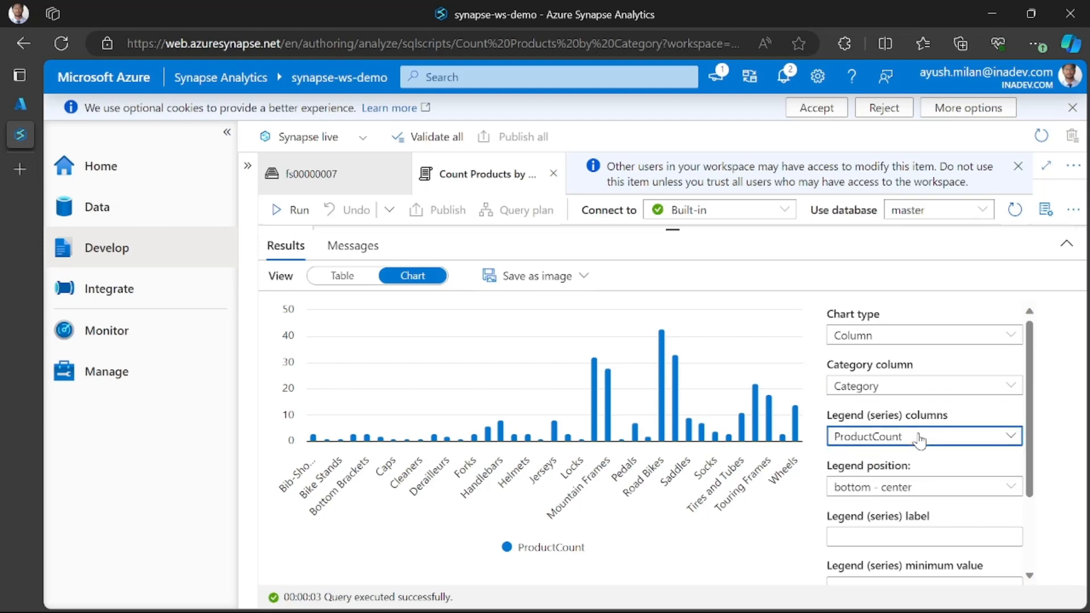
pyautogui.click(897, 496)
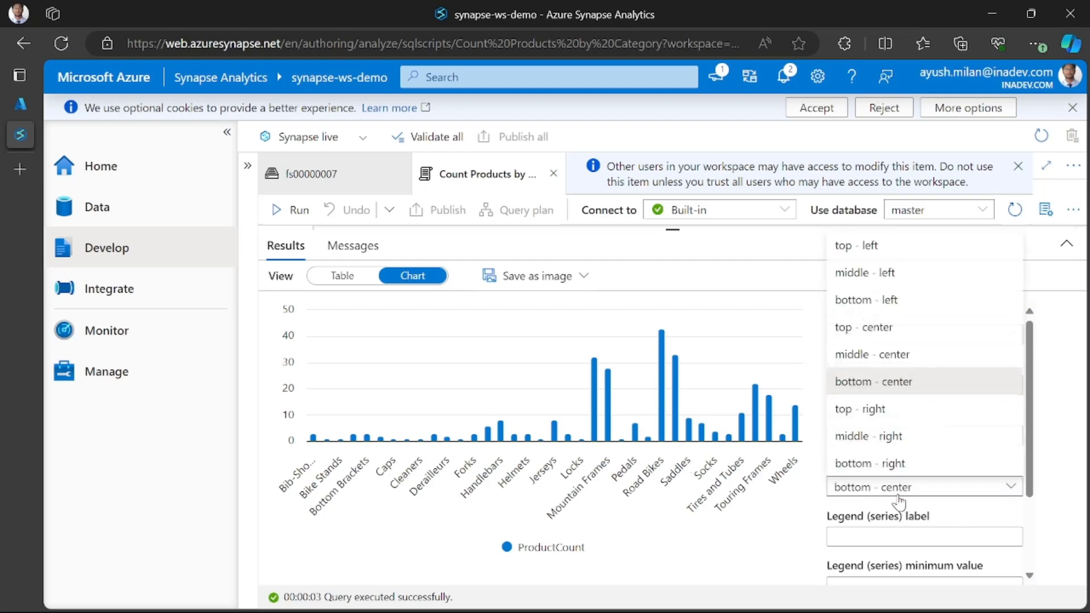
pyautogui.click(897, 386)
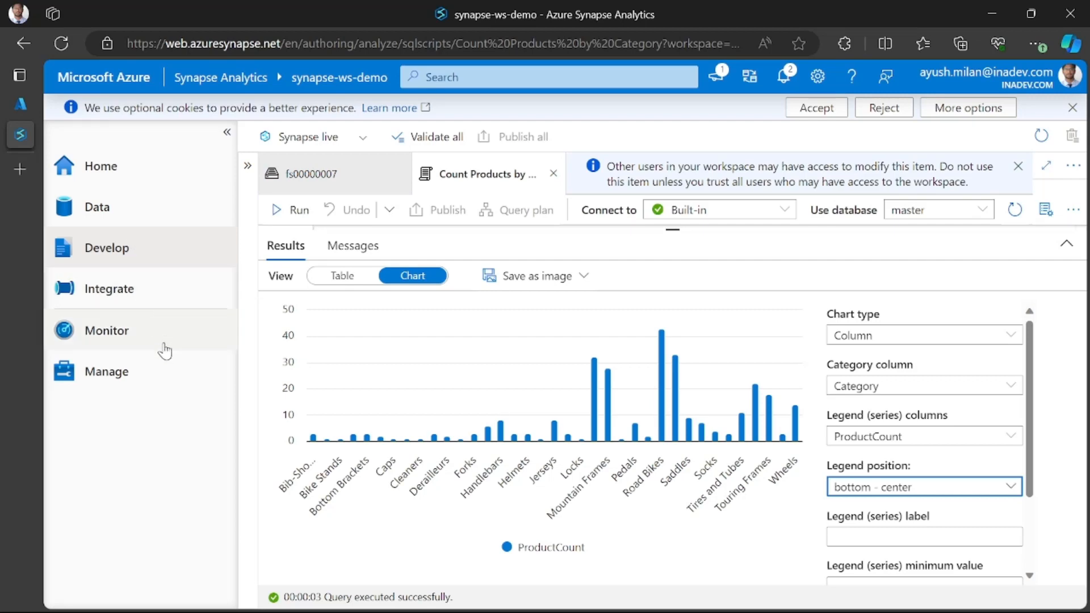
# In the Manage hub, start a new Apache Spark pool named spark with node size Small (4 vCores / 32 GB)
pyautogui.click(147, 385)
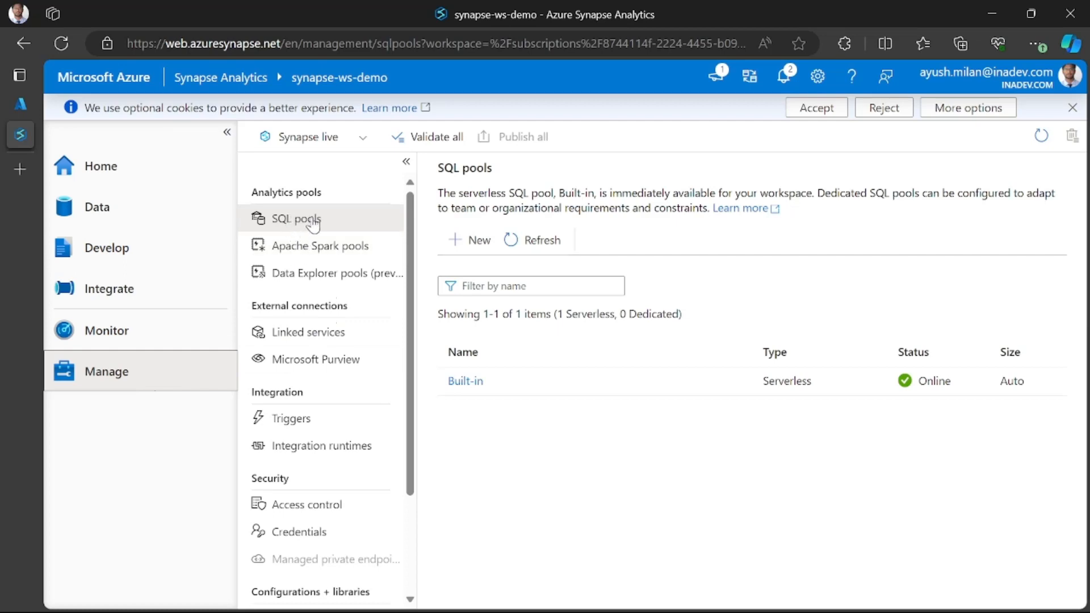
pyautogui.click(329, 253)
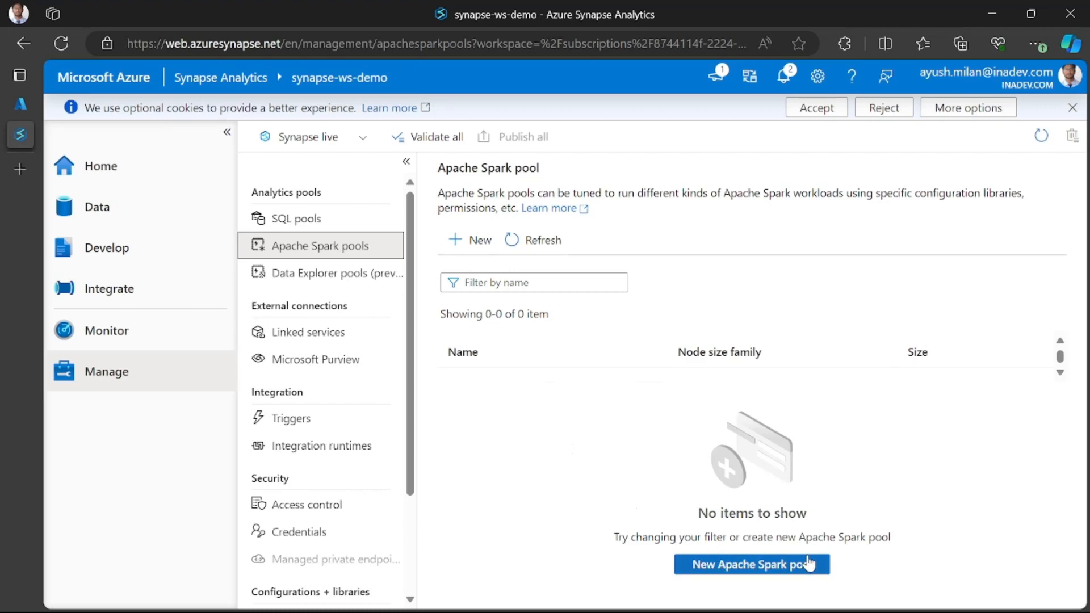
pyautogui.click(464, 239)
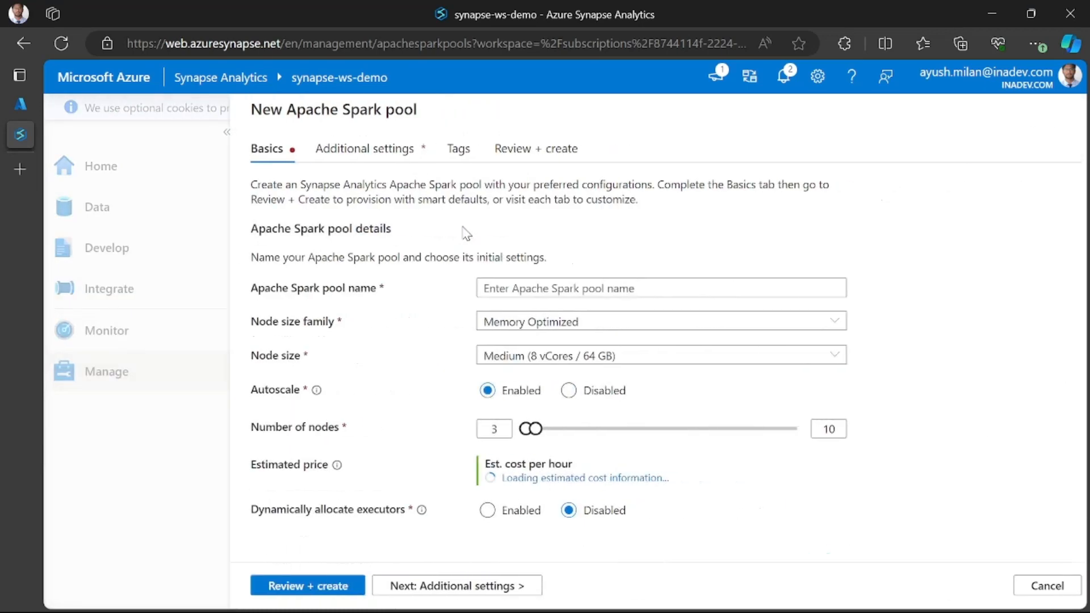
pyautogui.click(570, 288)
pyautogui.write('spark')
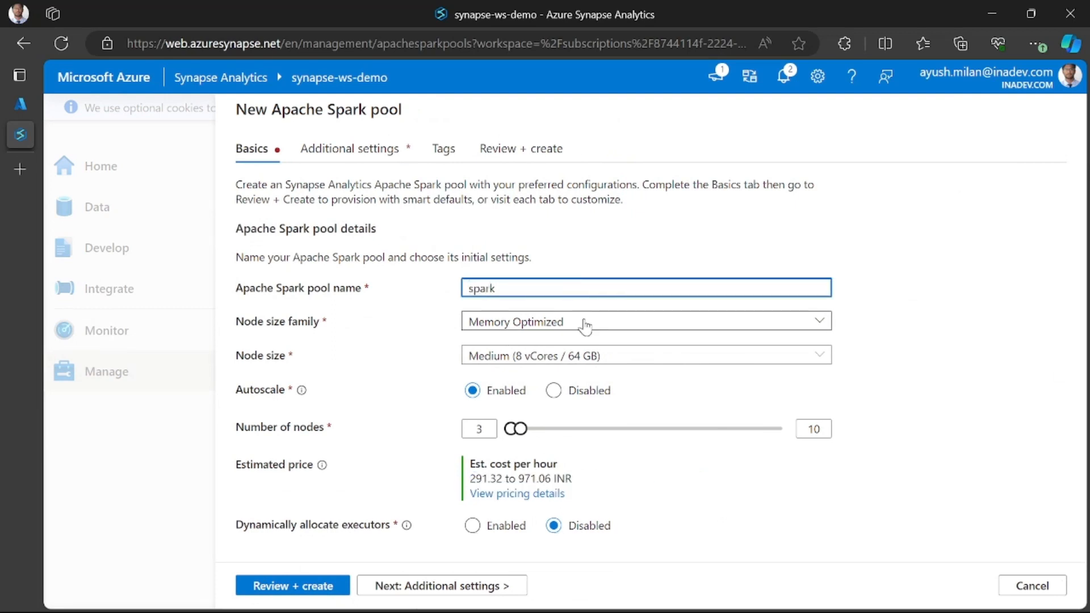
pyautogui.click(540, 356)
pyautogui.click(515, 381)
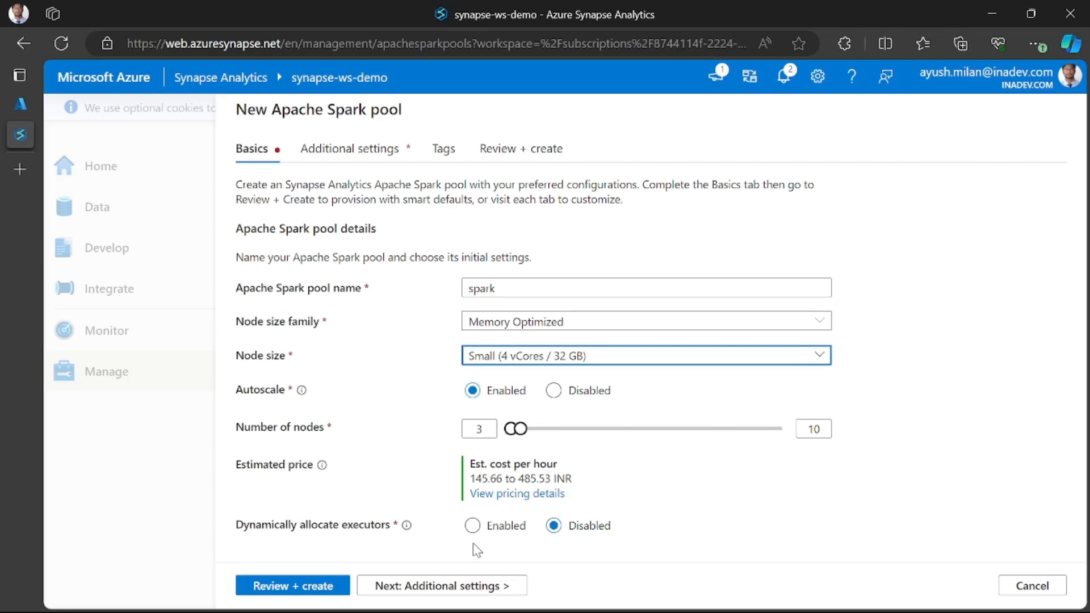
# Keep the new Spark pool's default additional settings, add no tags, and proceed to its final review
pyautogui.click(443, 586)
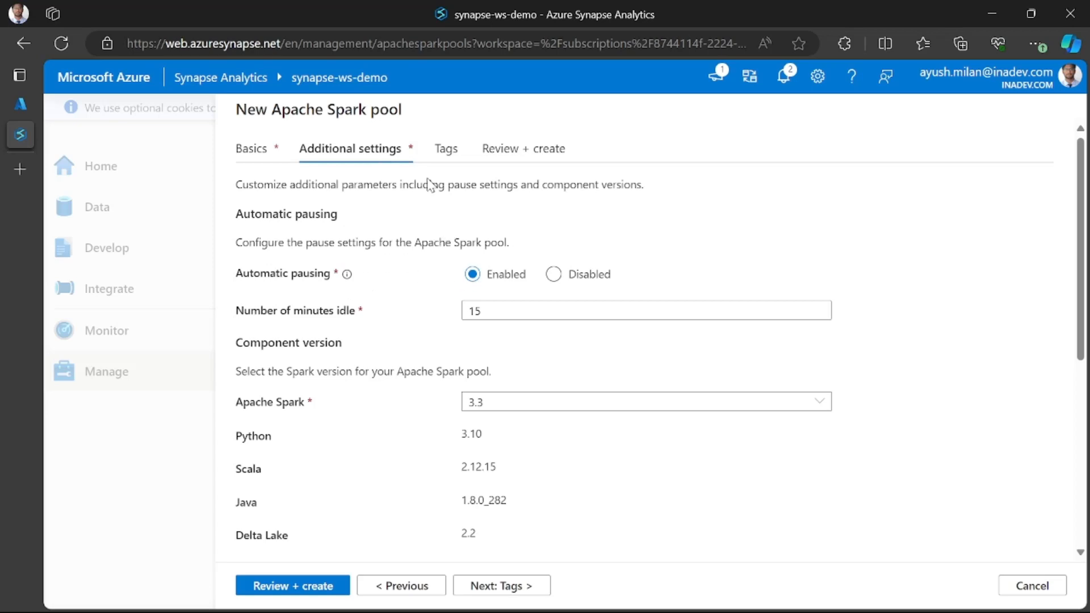
pyautogui.scroll(-5, 488, 499)
pyautogui.scroll(-2, 494, 528)
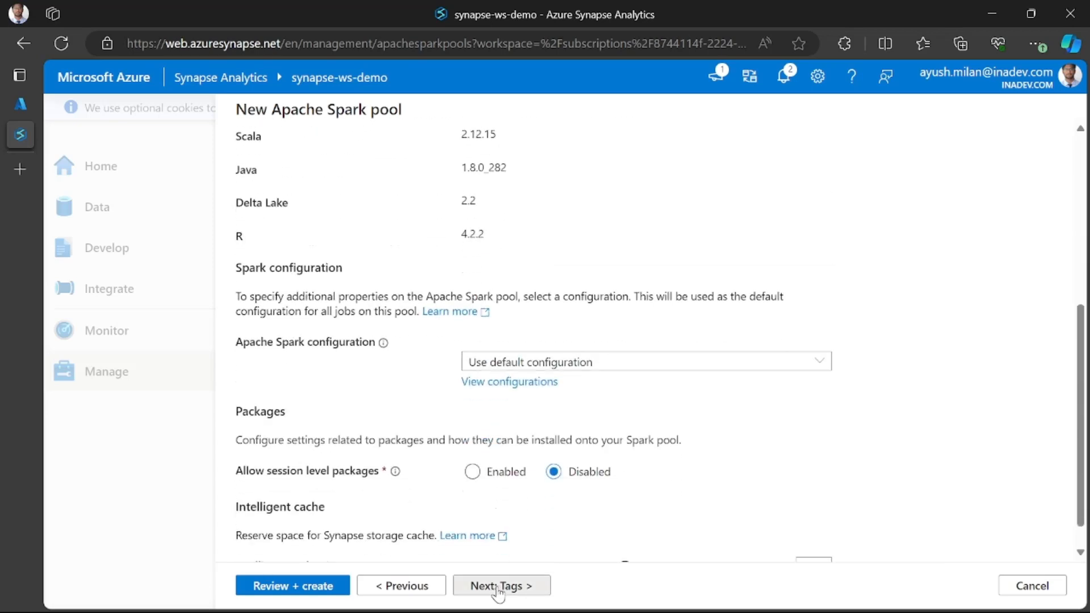
pyautogui.click(503, 586)
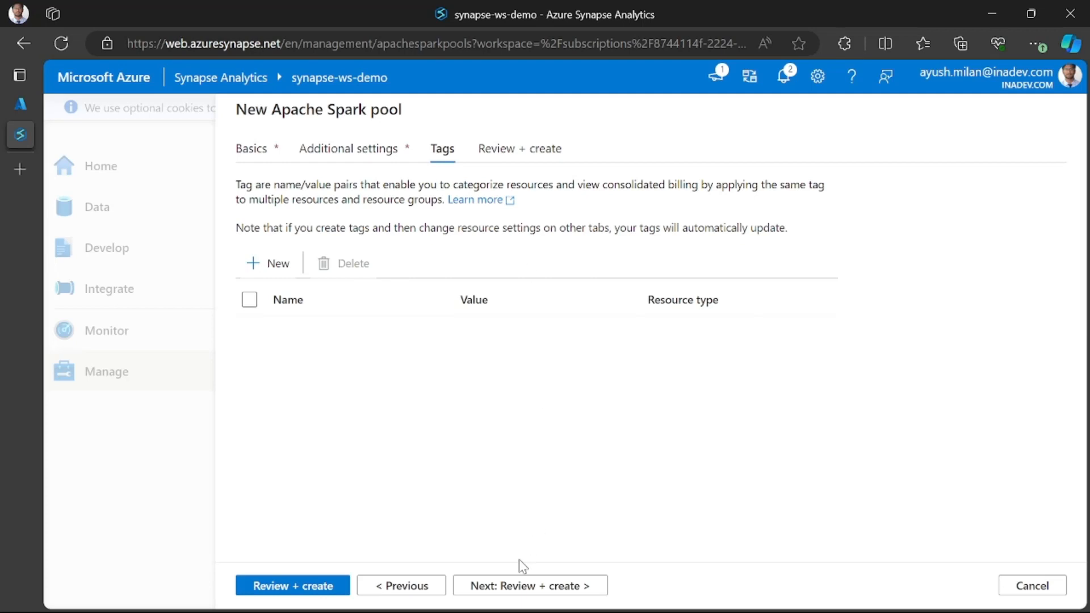
pyautogui.click(504, 585)
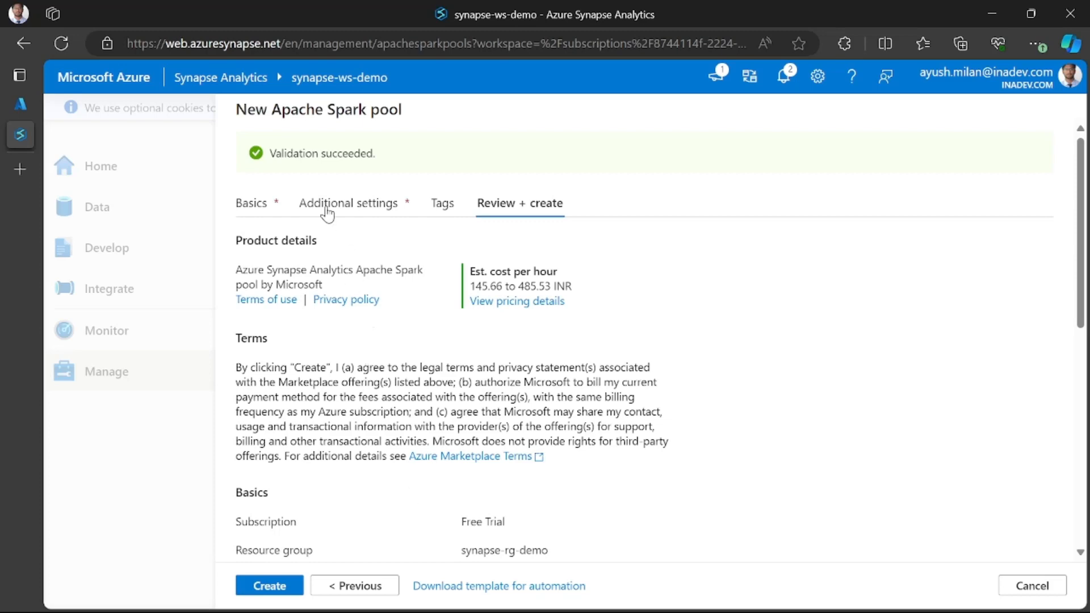
# Create the reviewed Apache Spark pool and check its deployment status in the notifications
pyautogui.scroll(-1, 392, 398)
pyautogui.click(273, 585)
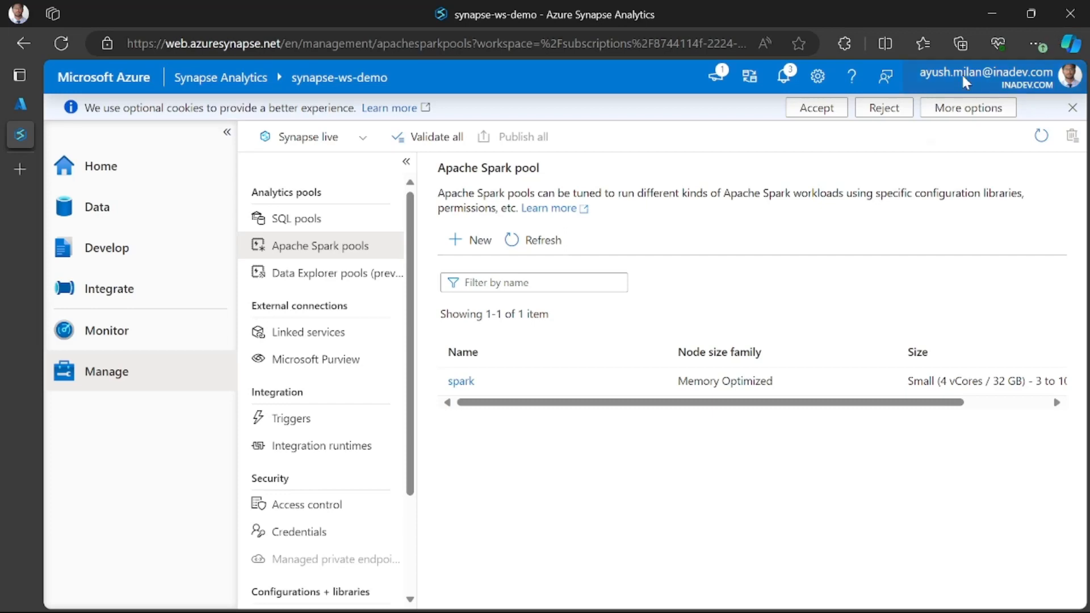
pyautogui.click(783, 75)
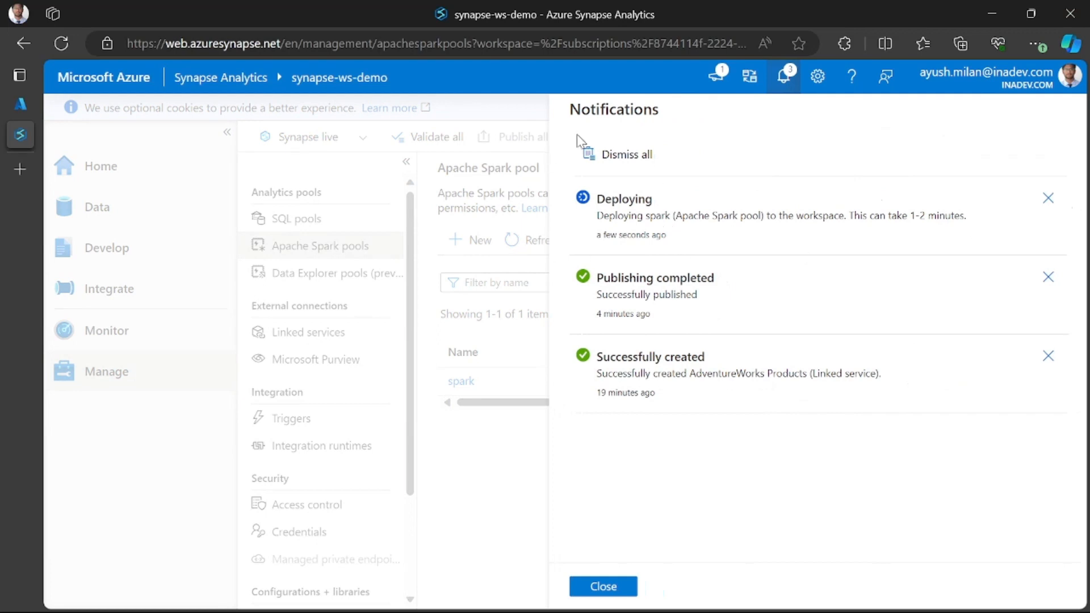
pyautogui.click(784, 75)
pyautogui.click(519, 238)
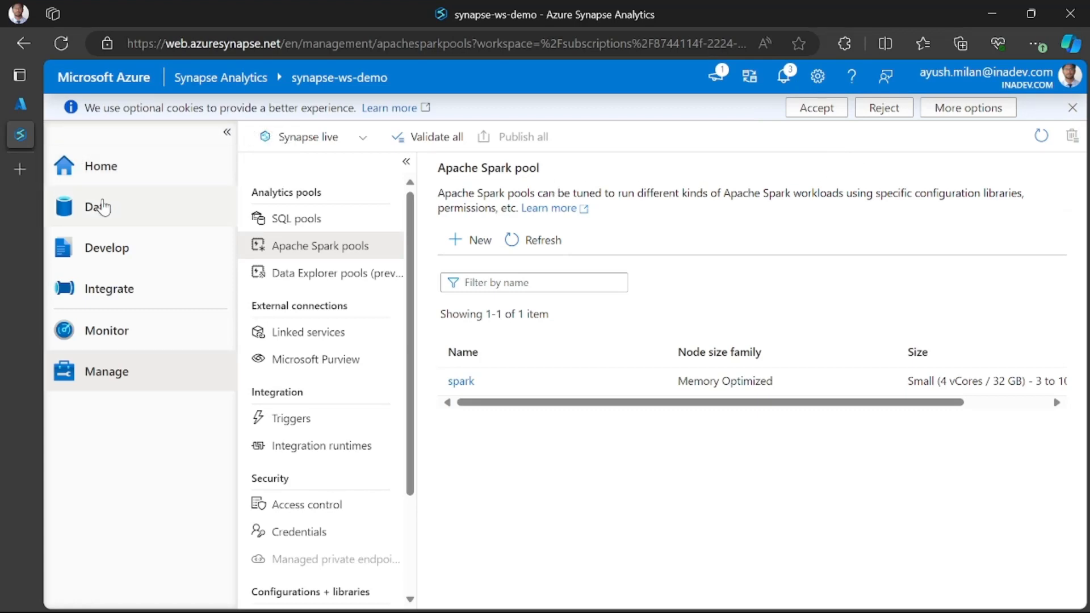
# In the Data hub, close the Count Products by Category script and reopen the linked fs00000007 container
pyautogui.click(146, 207)
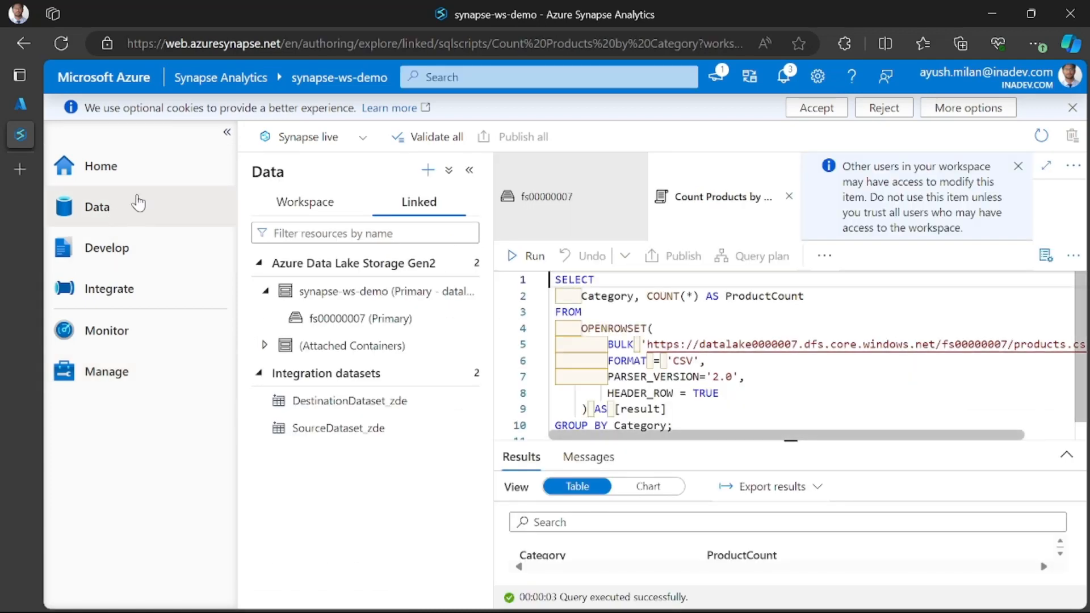
pyautogui.click(227, 132)
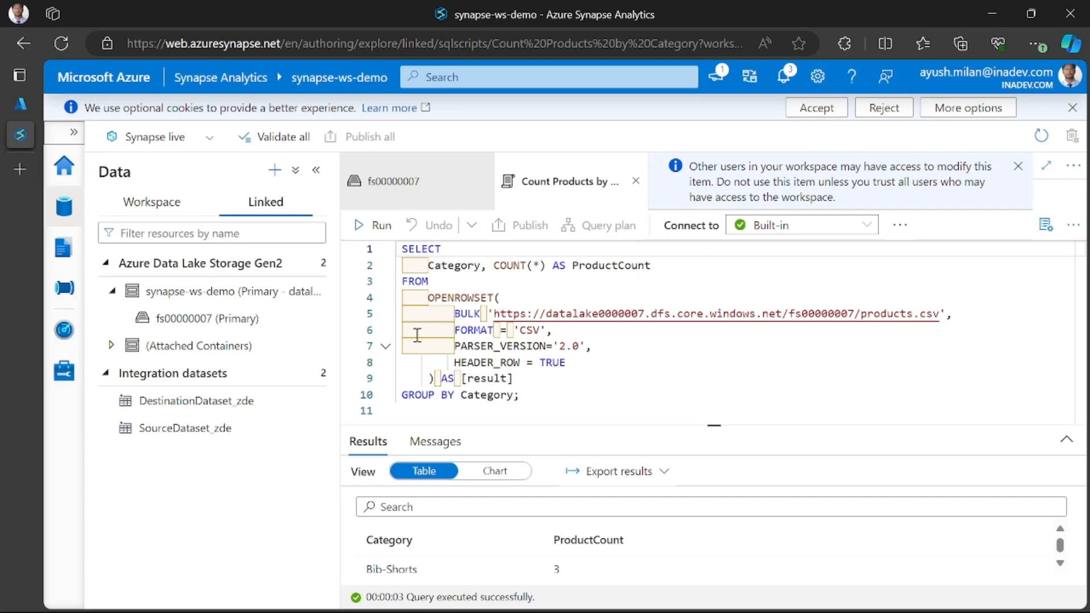
pyautogui.click(170, 318)
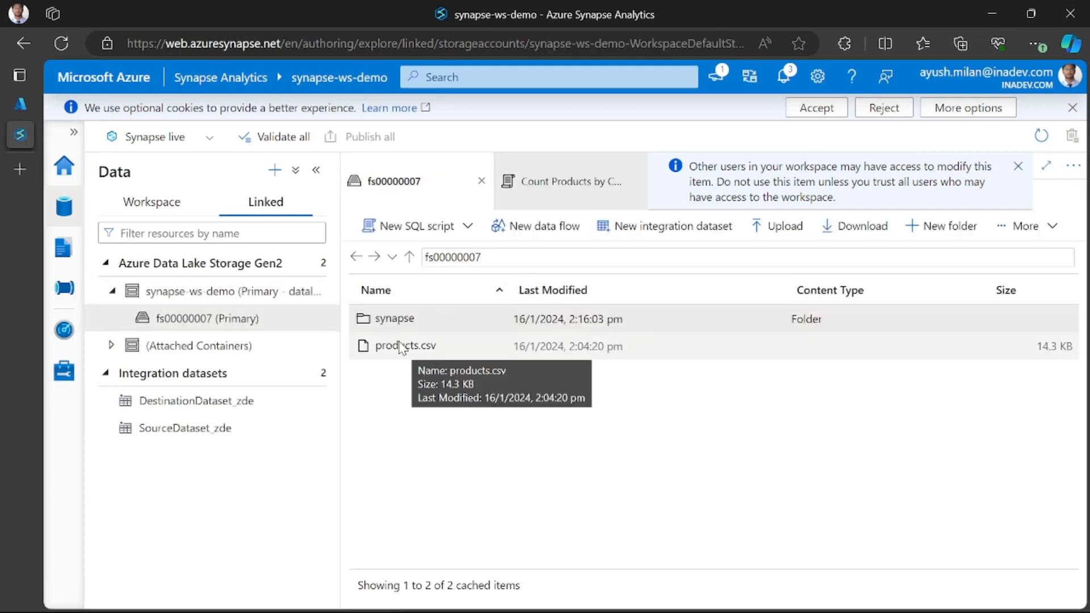
pyautogui.doubleClick(404, 319)
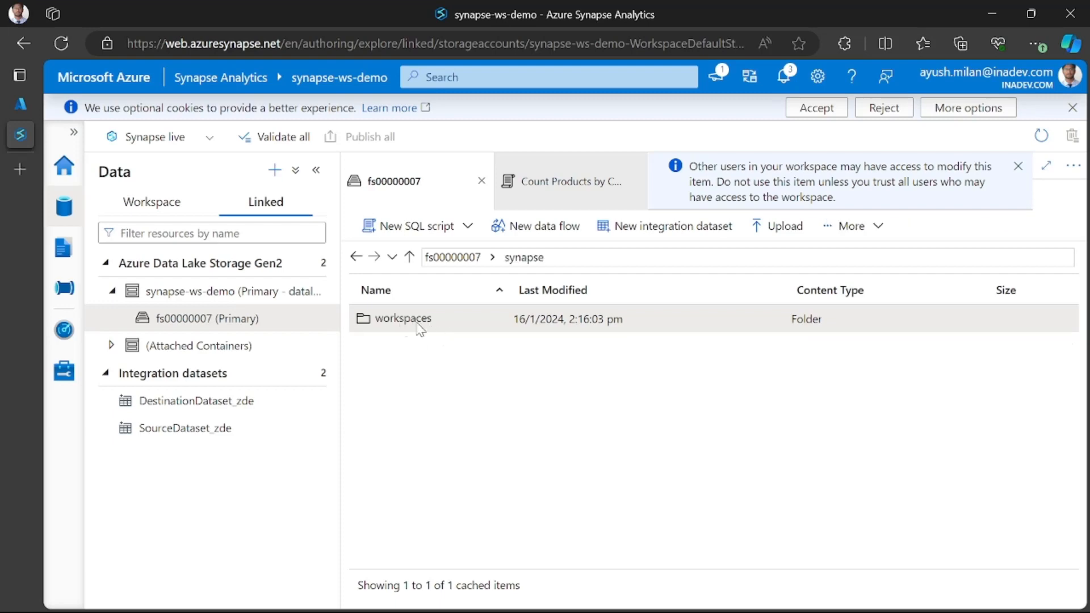
pyautogui.click(259, 316)
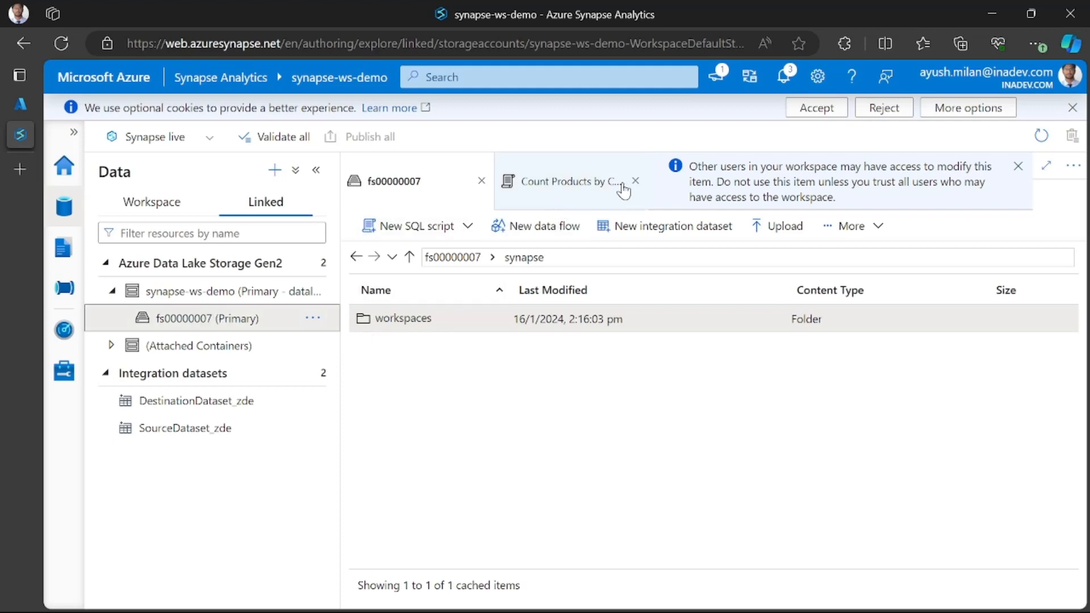
pyautogui.click(637, 180)
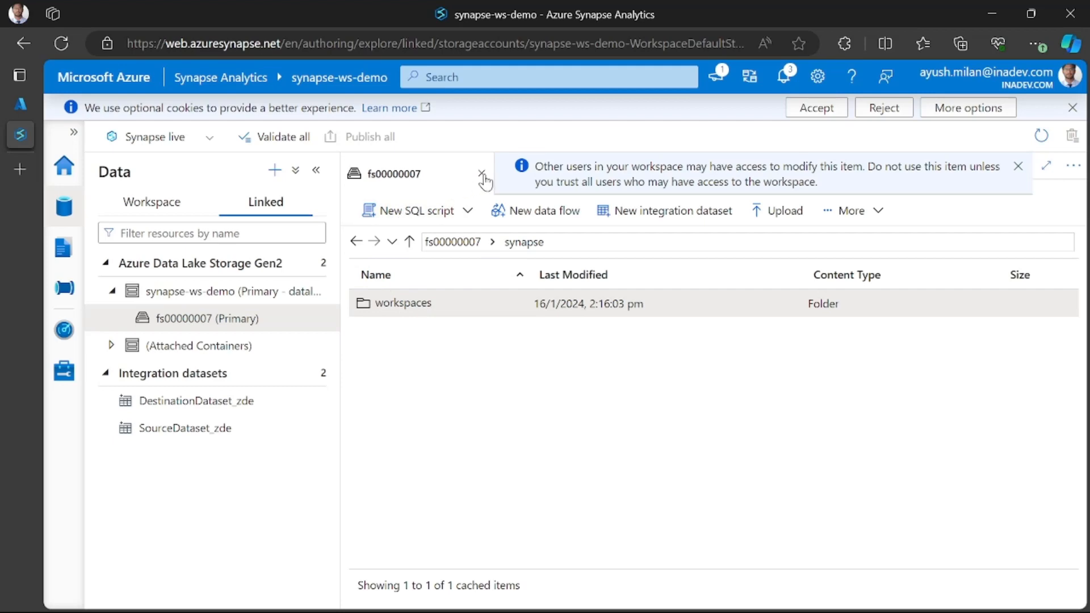
pyautogui.click(481, 173)
pyautogui.click(185, 325)
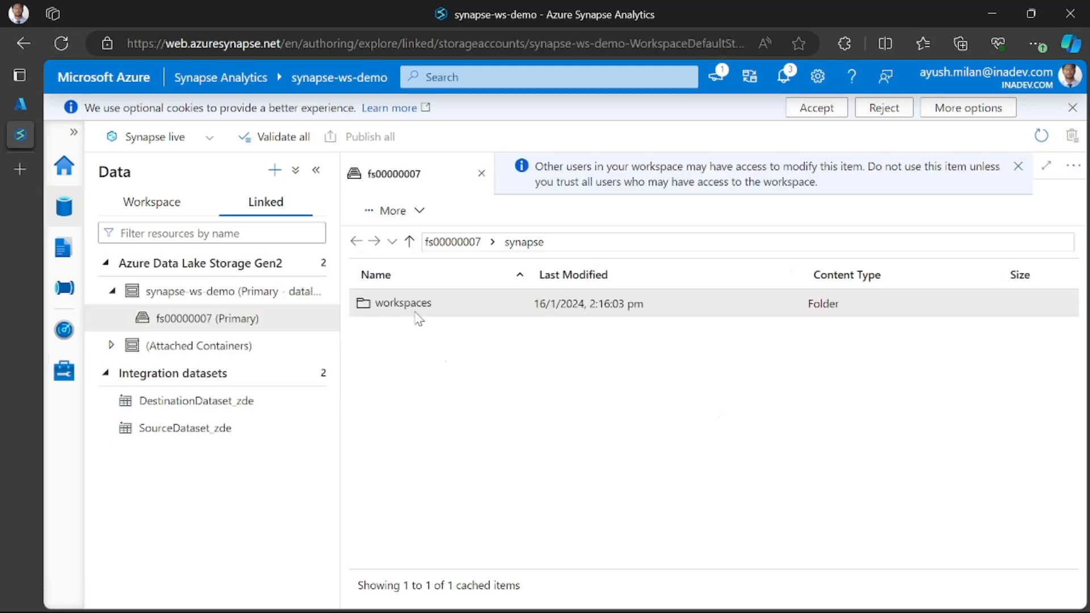
# Look through the container's synapse folder down to workspaces and synapse-ws-demo, and check the primary storage's tree entries
pyautogui.doubleClick(391, 307)
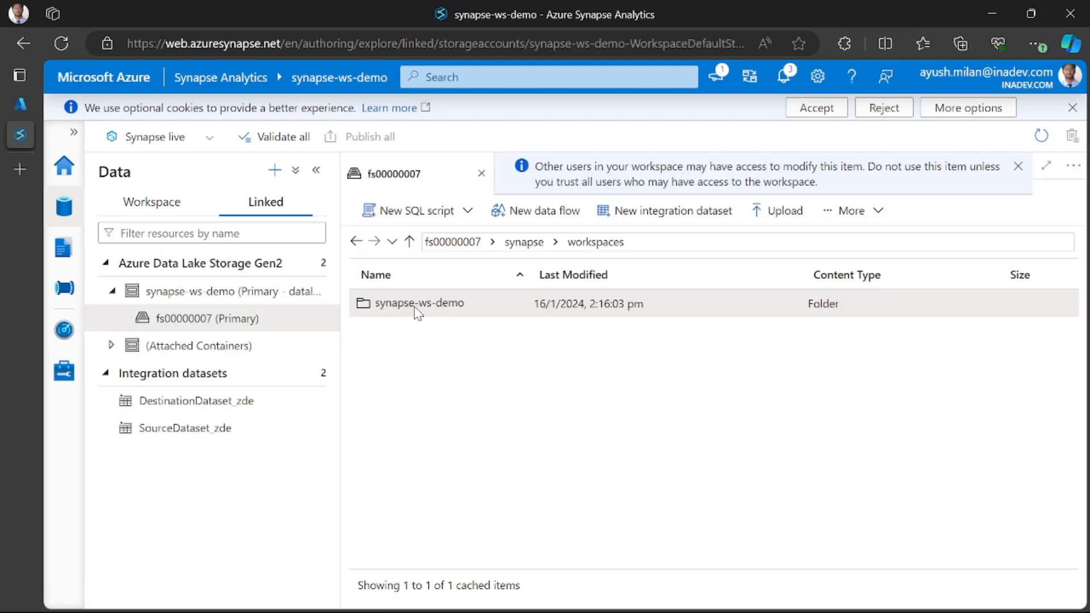
pyautogui.doubleClick(414, 310)
pyautogui.click(405, 334)
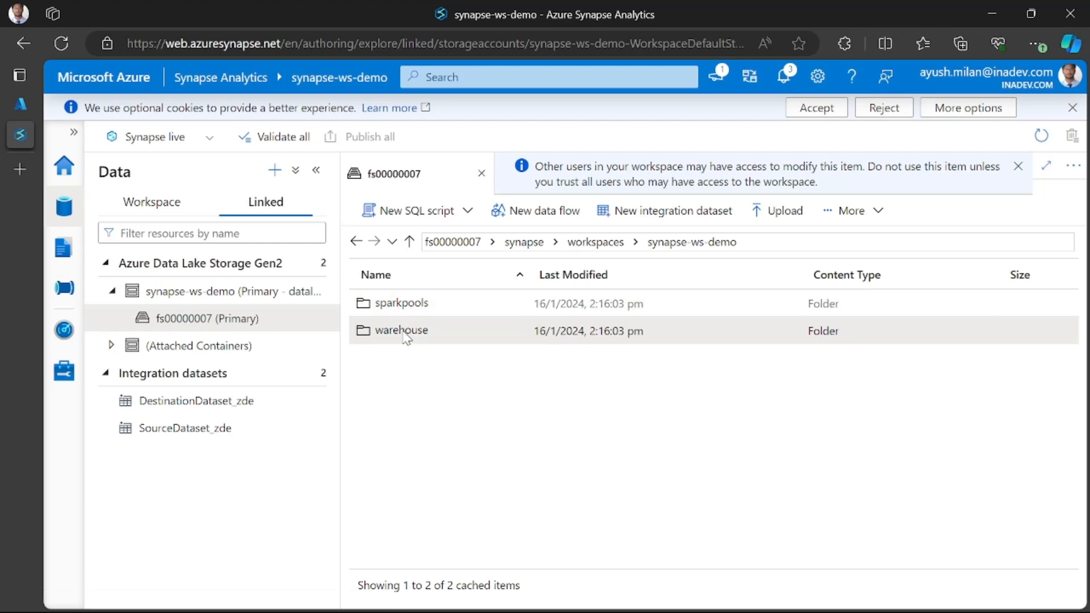
pyautogui.click(196, 296)
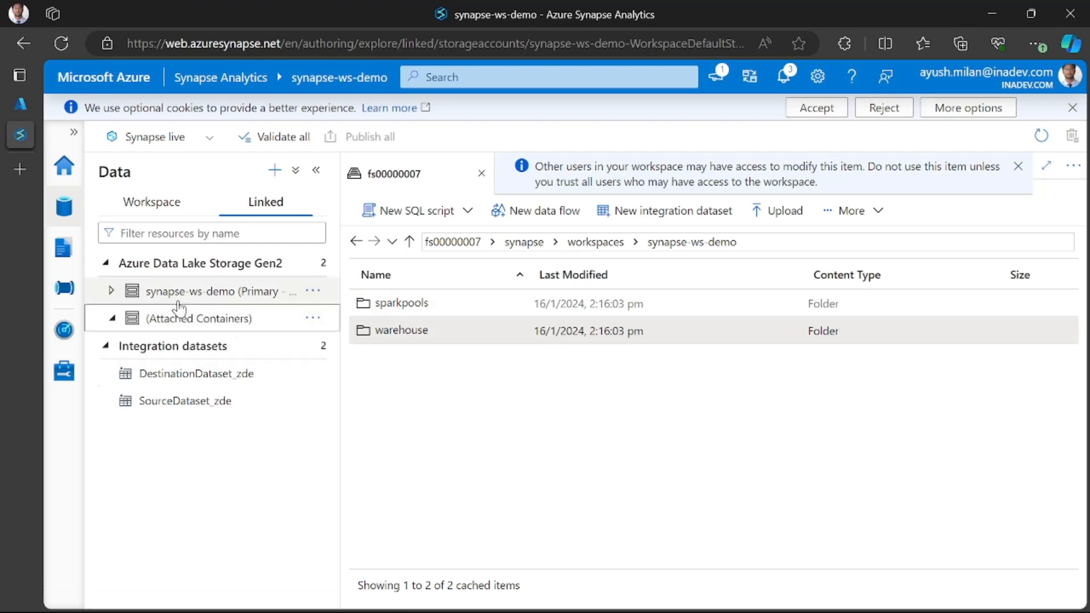
pyautogui.click(111, 291)
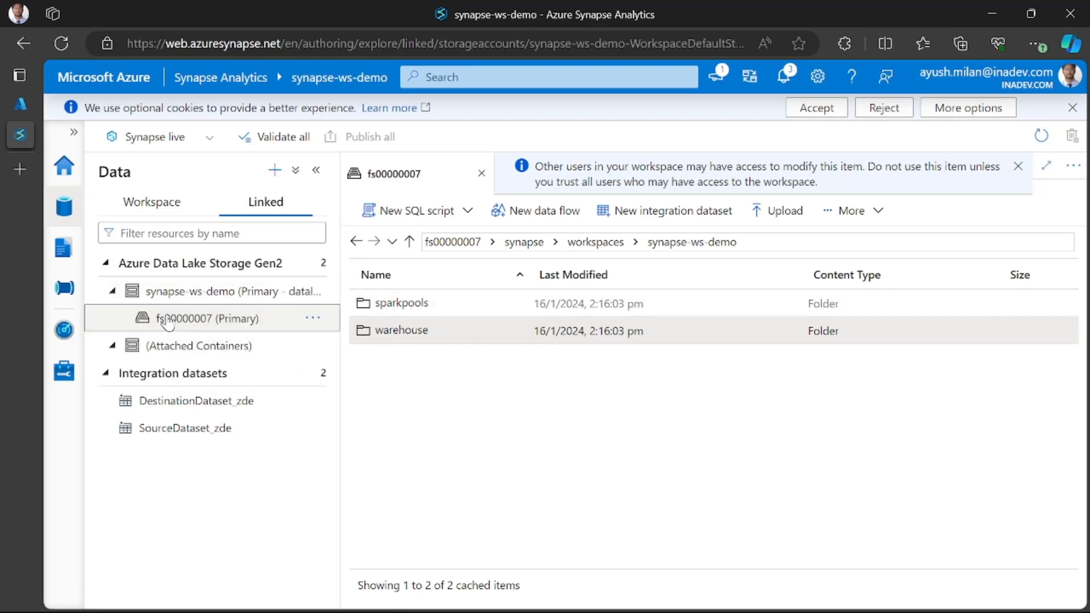
pyautogui.rightClick(221, 323)
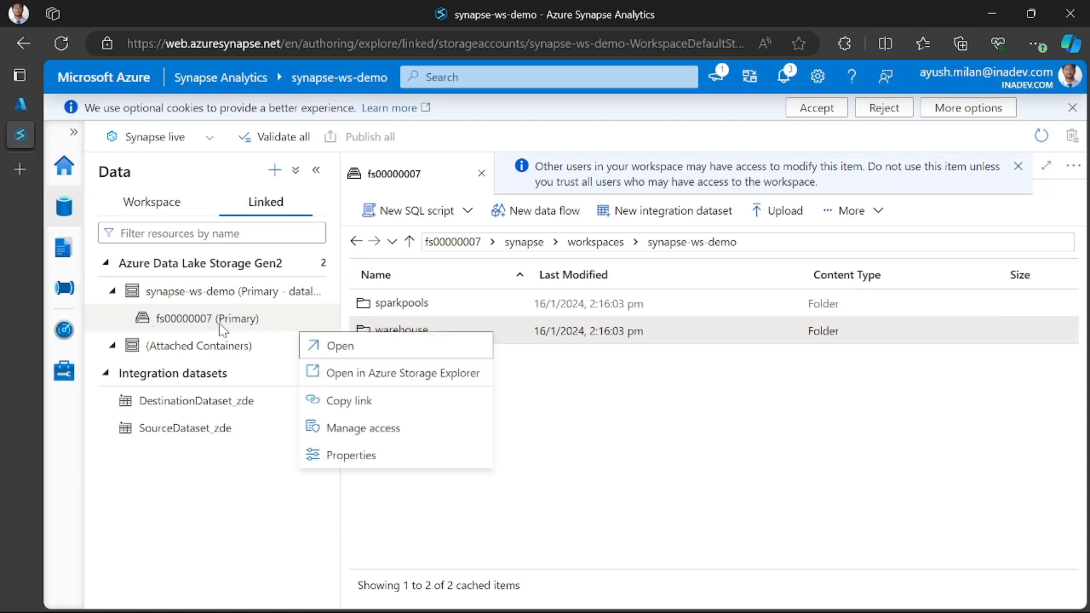
pyautogui.click(362, 357)
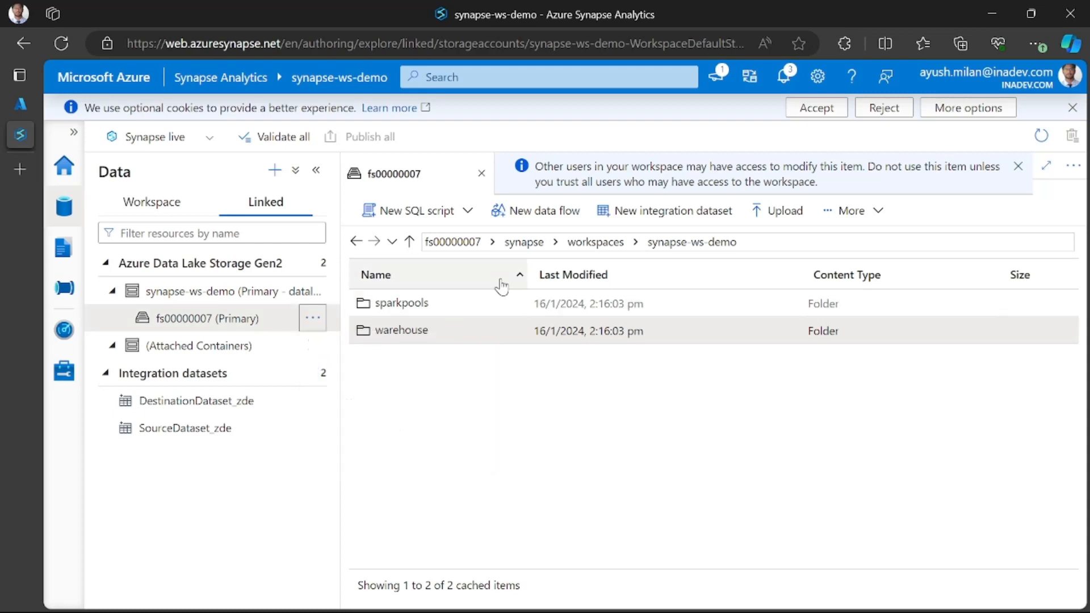
# From the root of fs00000007, create a new notebook that loads products.csv to a DataFrame
pyautogui.click(468, 243)
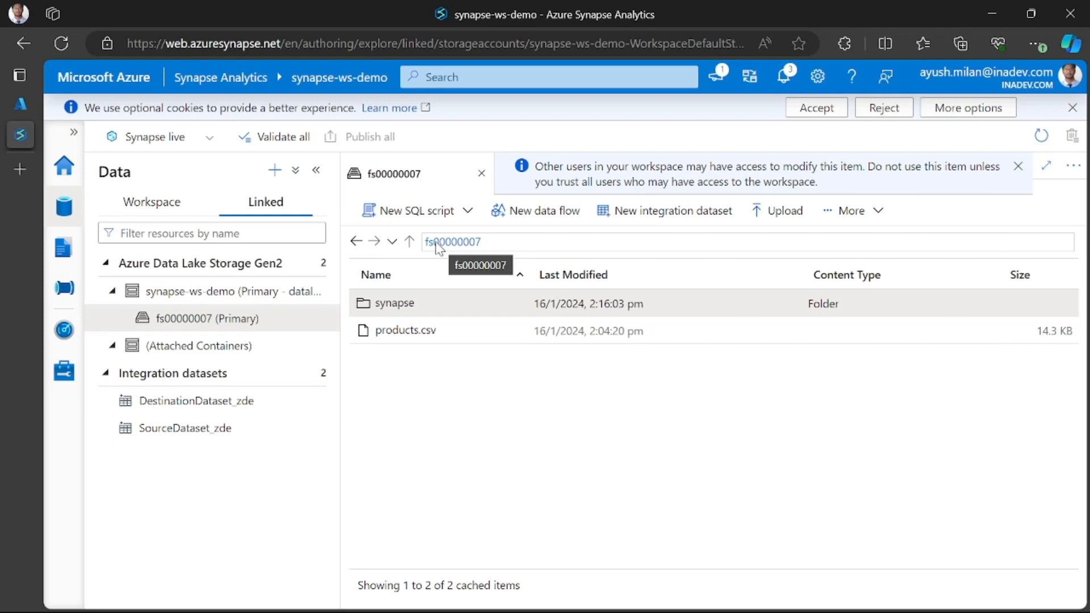
pyautogui.rightClick(403, 331)
pyautogui.moveTo(492, 401)
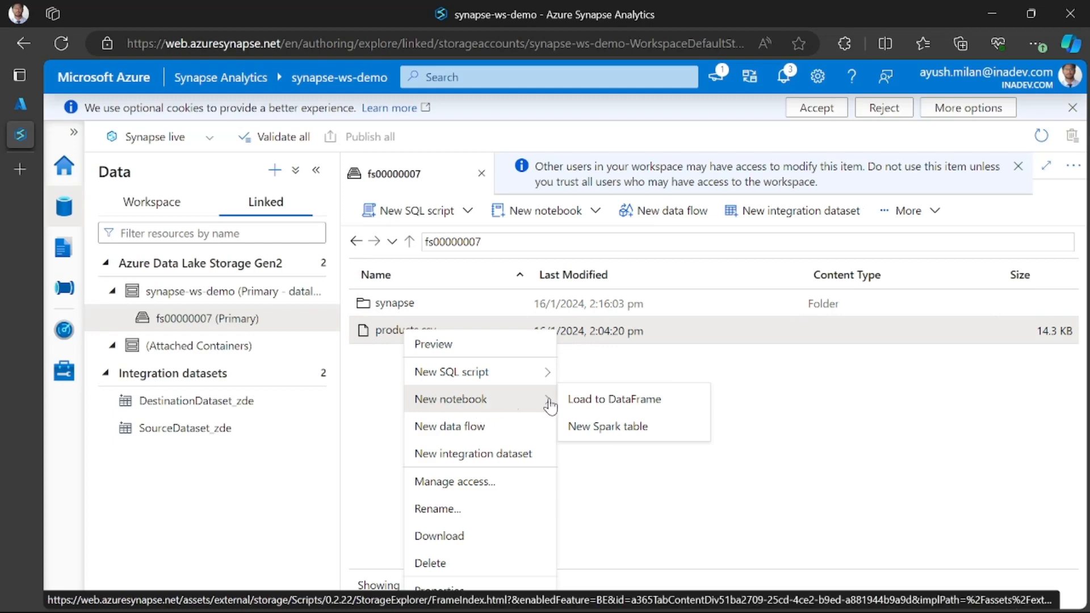
pyautogui.click(617, 400)
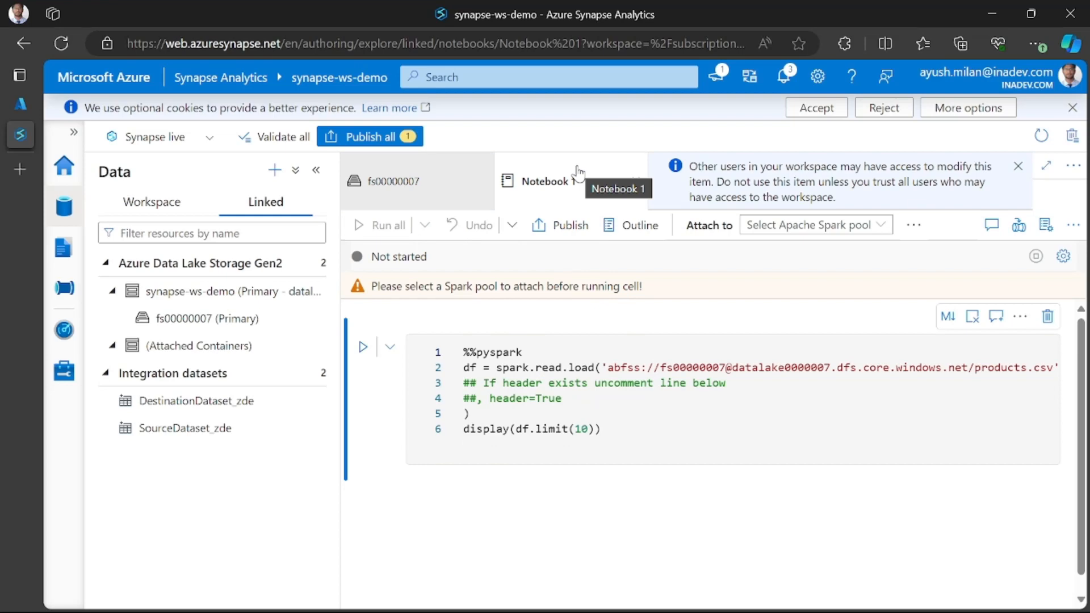
# Examine the notebook's PySpark code: the spark.read.load call, the products.csv path, the header option and the display limit
pyautogui.click(125, 349)
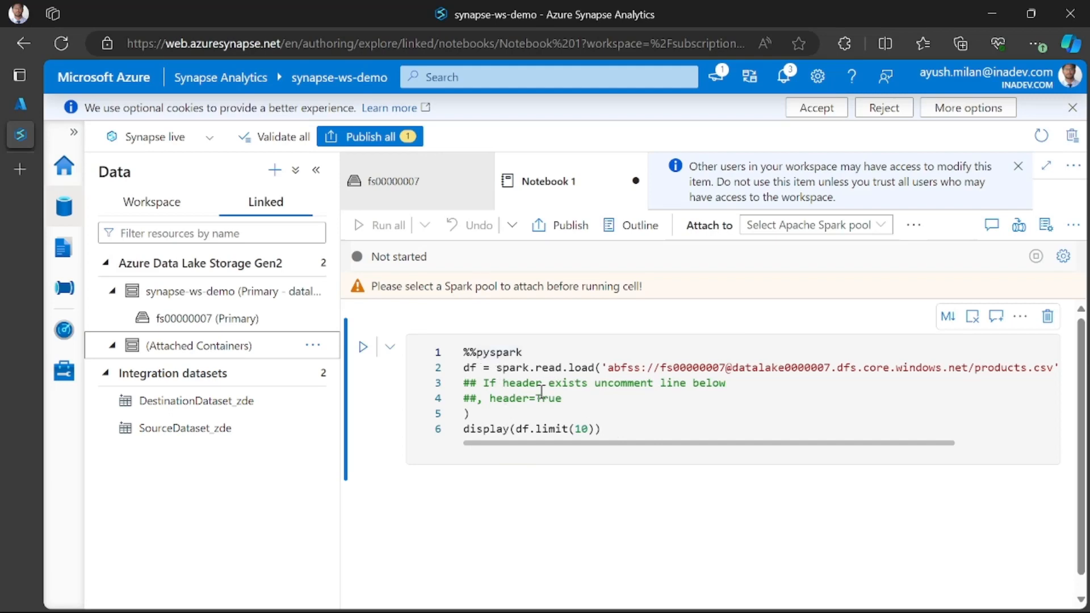
pyautogui.click(504, 369)
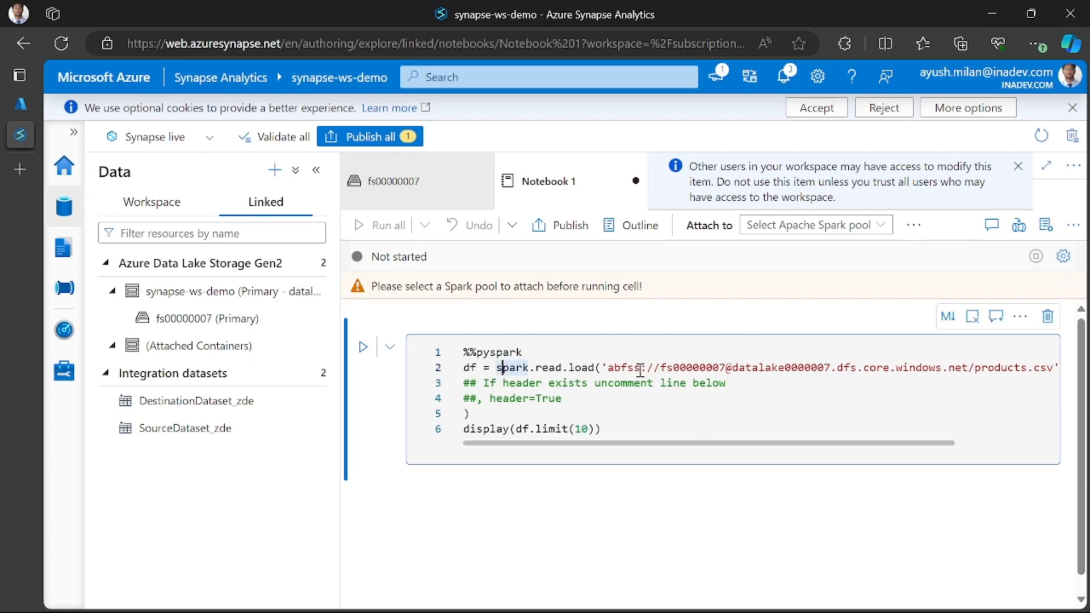
pyautogui.click(561, 369)
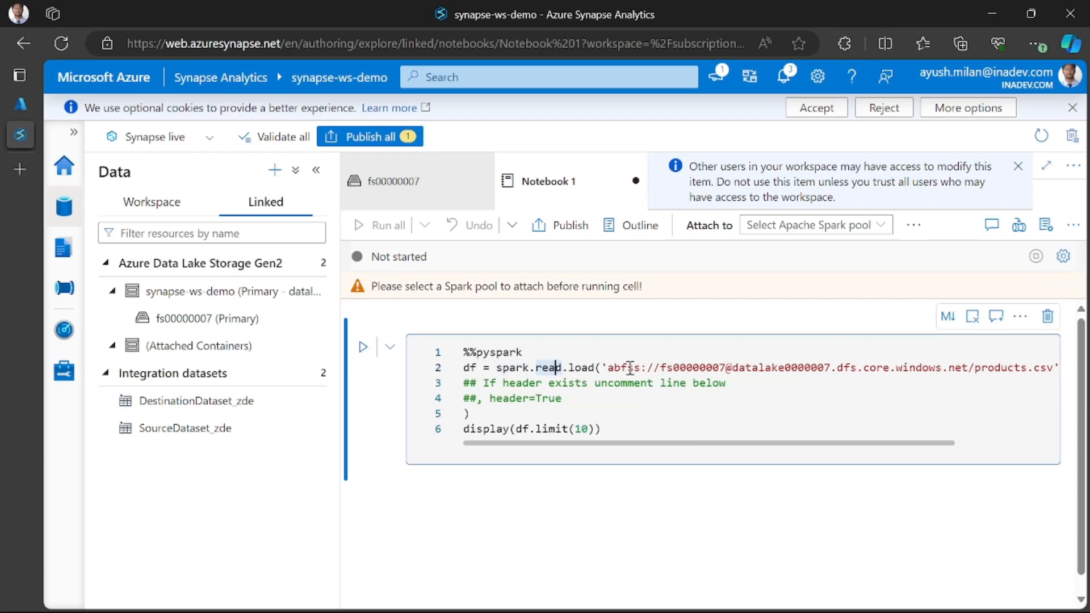
pyautogui.moveTo(840, 371); pyautogui.dragTo(1035, 370)
pyautogui.click(702, 369)
pyautogui.click(586, 446)
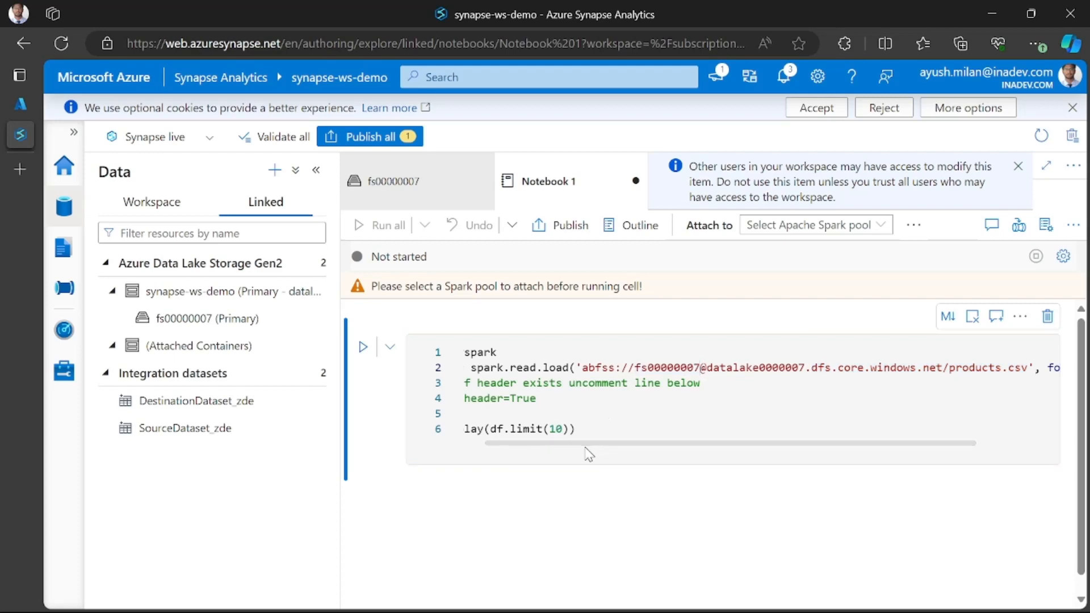
pyautogui.click(588, 440)
pyautogui.click(586, 446)
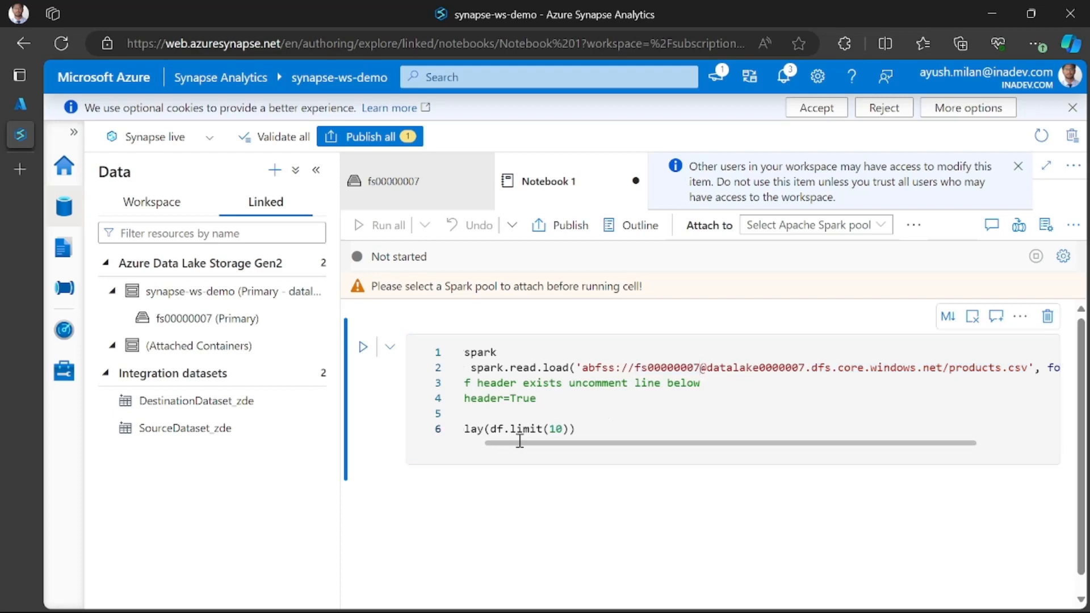
pyautogui.moveTo(516, 443); pyautogui.dragTo(492, 450)
pyautogui.doubleClick(471, 370)
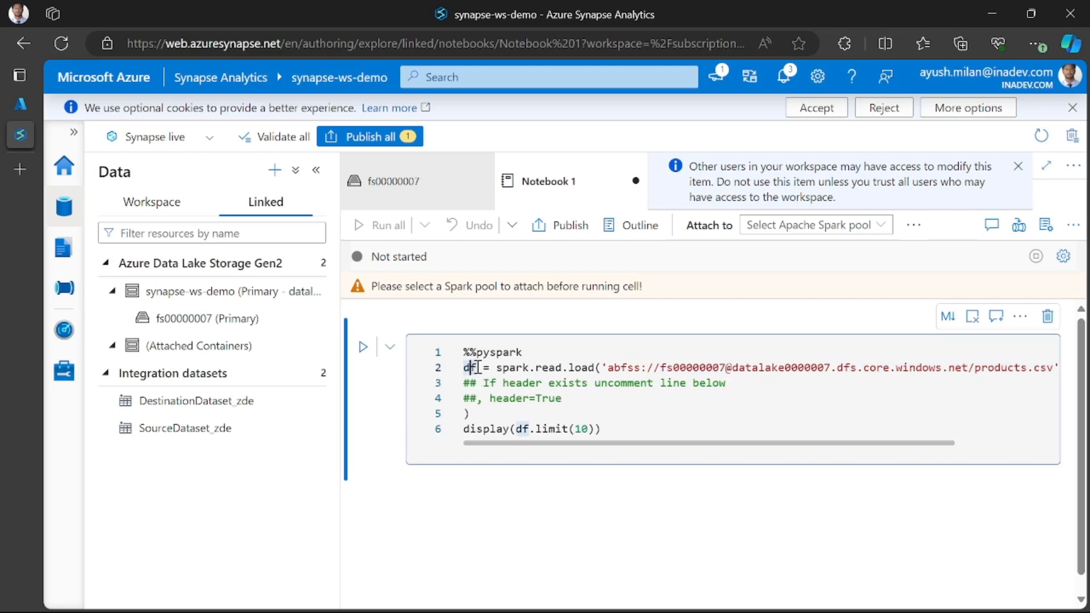
pyautogui.moveTo(541, 424)
pyautogui.mouseDown()
pyautogui.moveTo(598, 429)
pyautogui.moveTo(538, 430)
pyautogui.mouseUp()
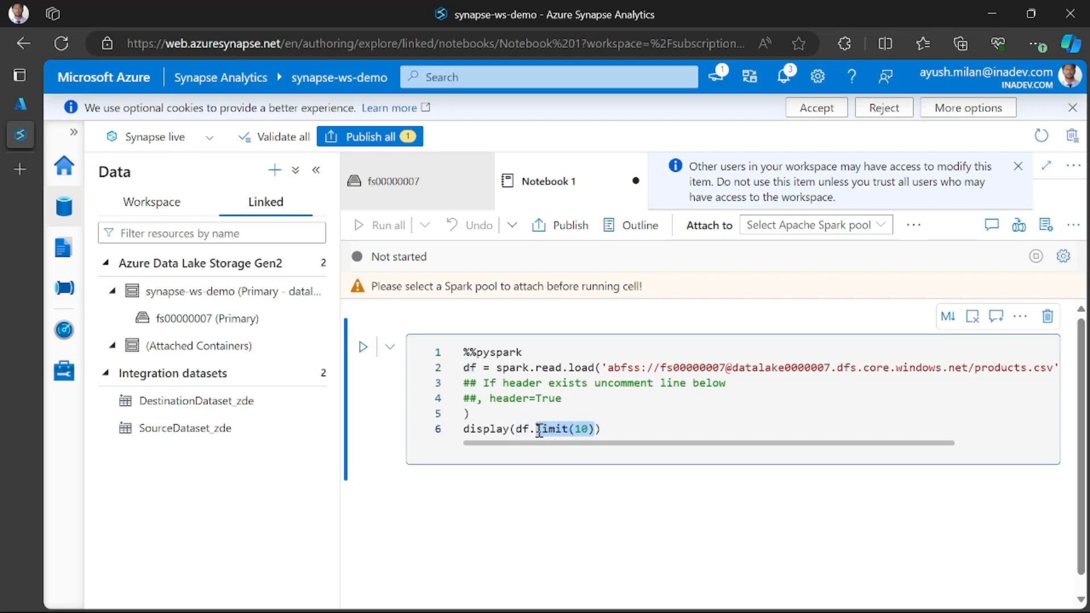
pyautogui.click(570, 404)
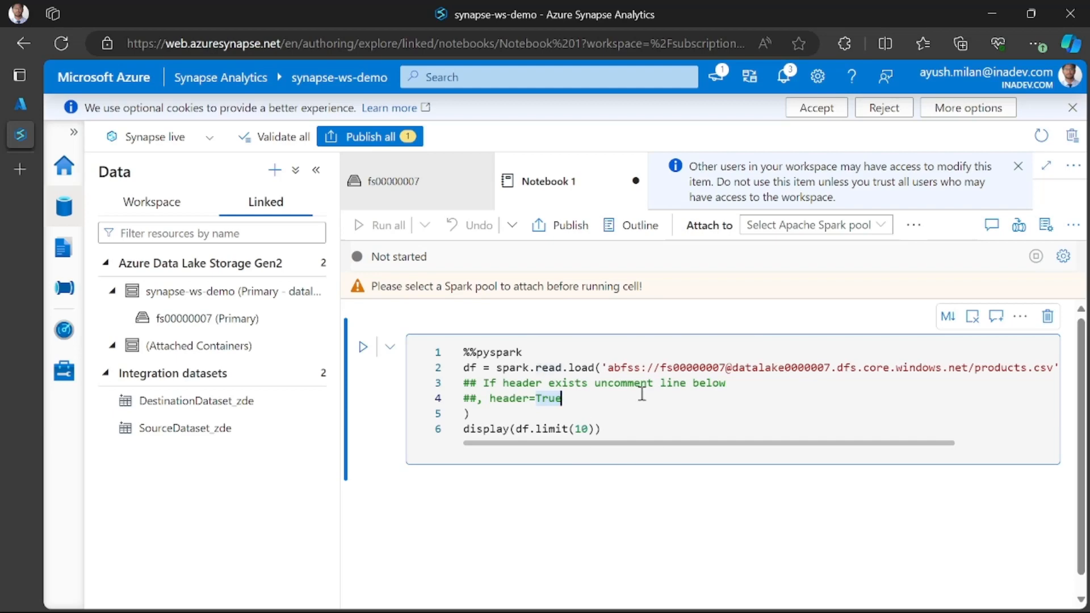
# Attach the notebook to the spark pool and run its PySpark cell
pyautogui.click(365, 357)
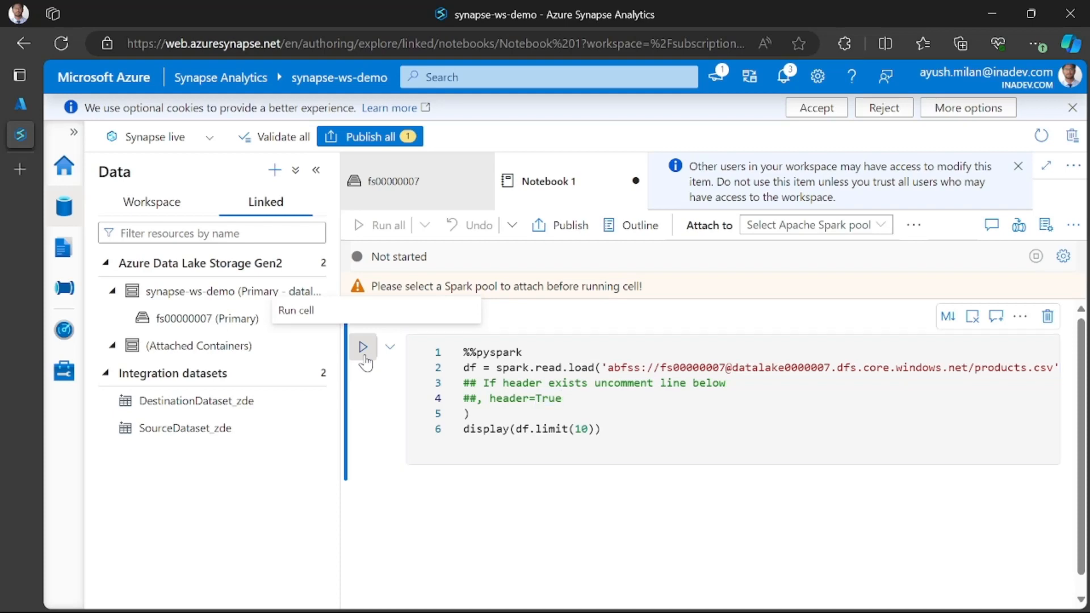
pyautogui.moveTo(376, 289); pyautogui.dragTo(653, 303)
pyautogui.click(528, 309)
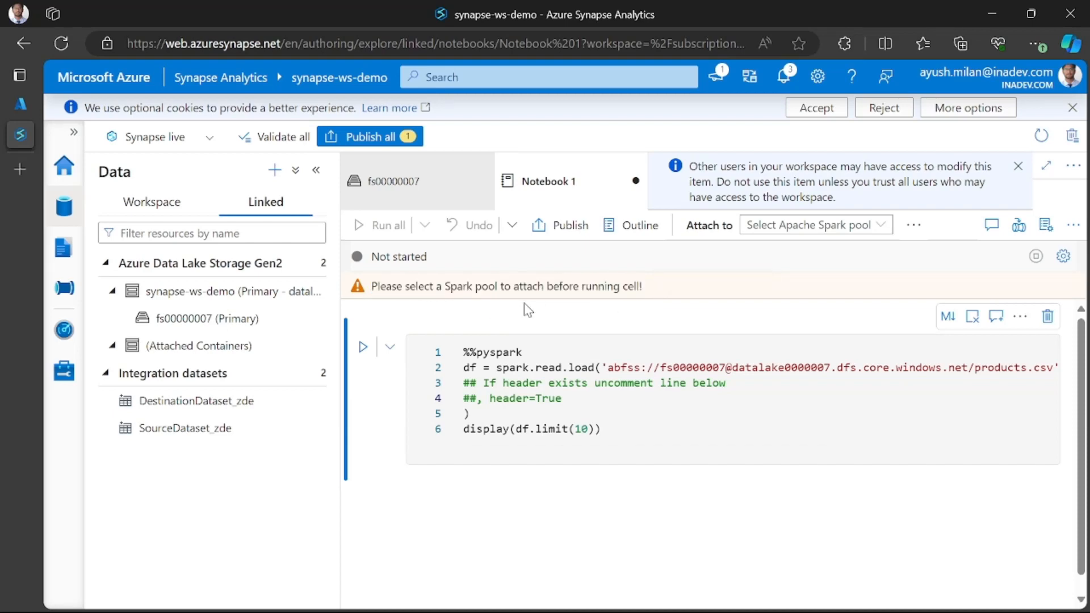
pyautogui.click(834, 227)
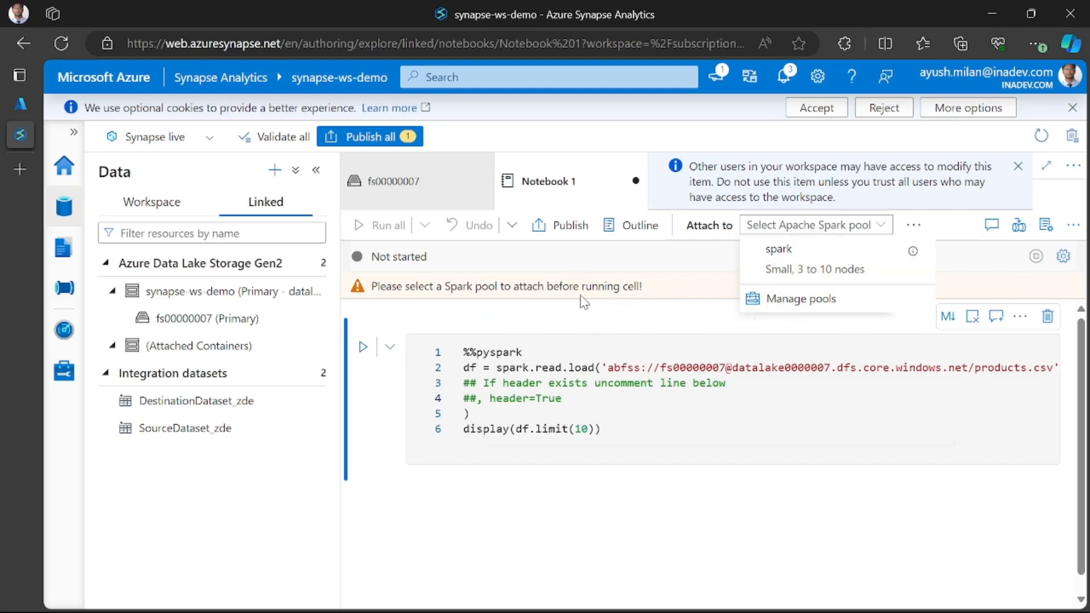
pyautogui.moveTo(462, 287); pyautogui.dragTo(466, 286)
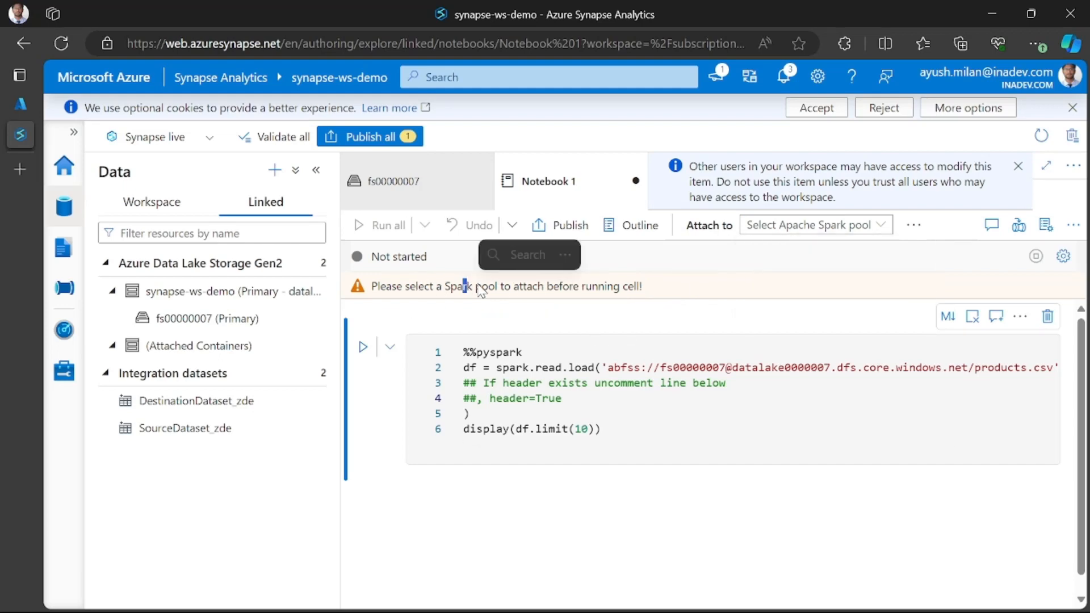
pyautogui.click(849, 225)
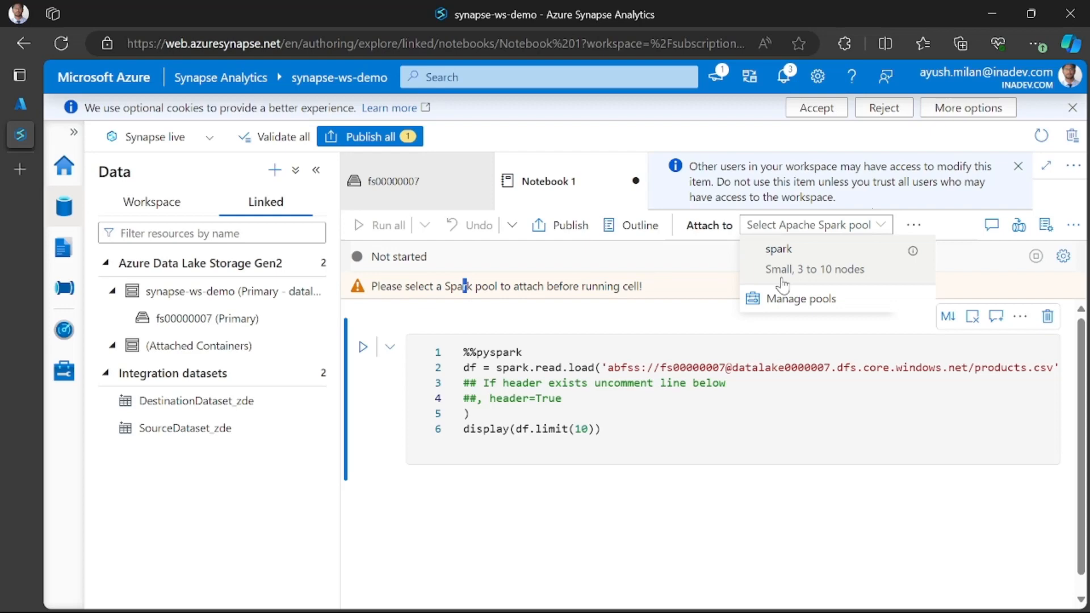
pyautogui.click(784, 254)
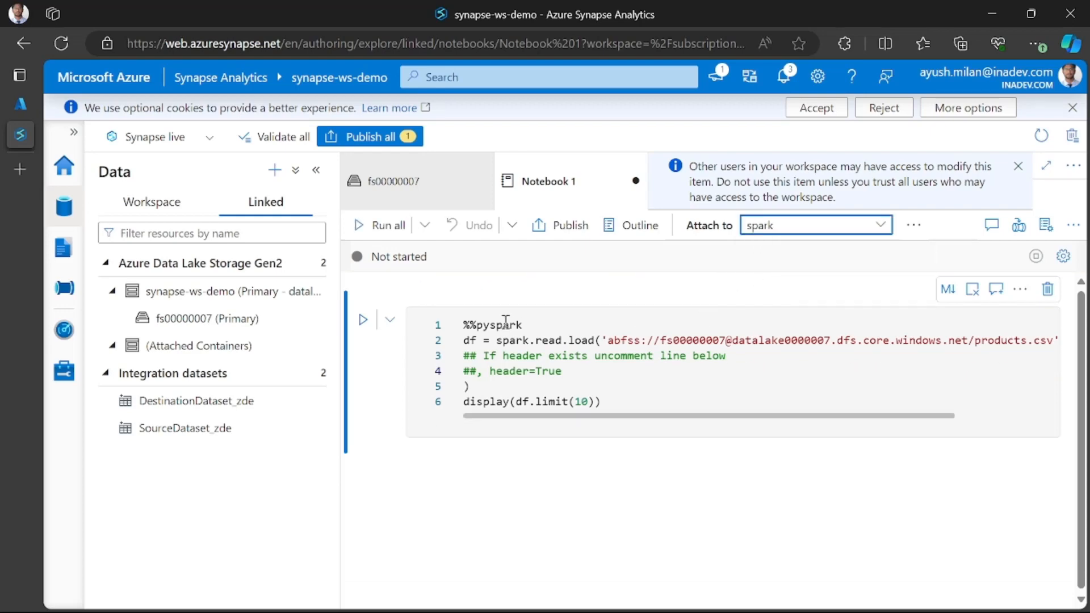
pyautogui.click(363, 321)
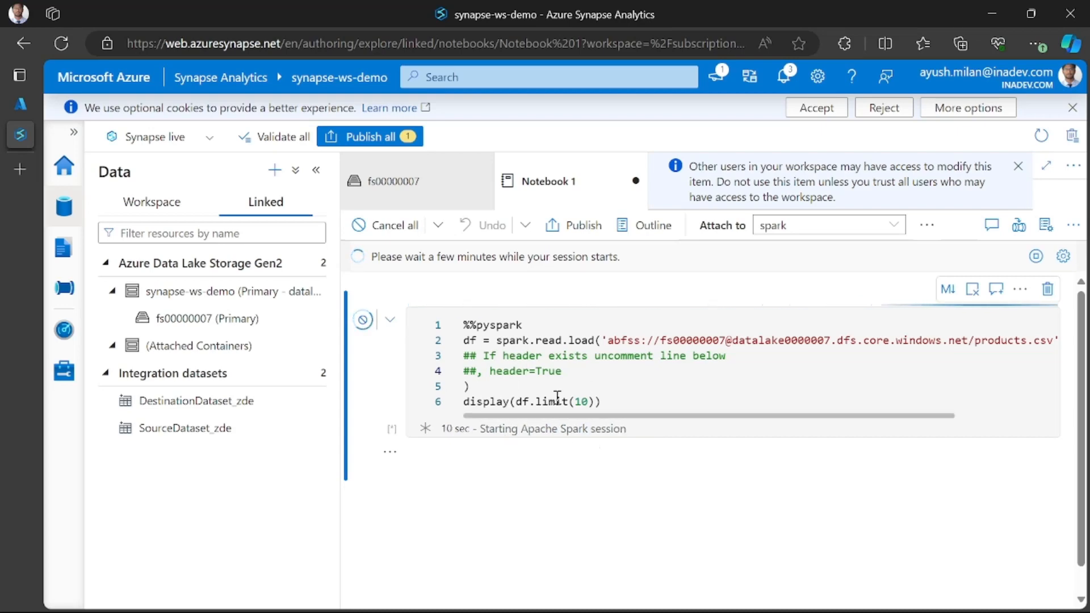
pyautogui.click(480, 357)
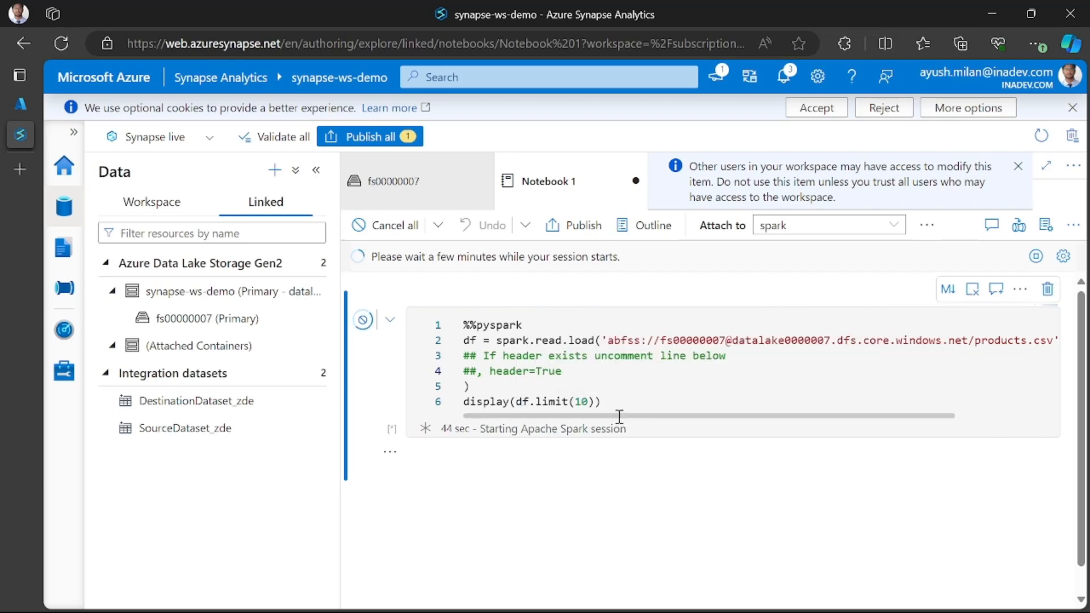
pyautogui.moveTo(619, 418); pyautogui.dragTo(571, 418)
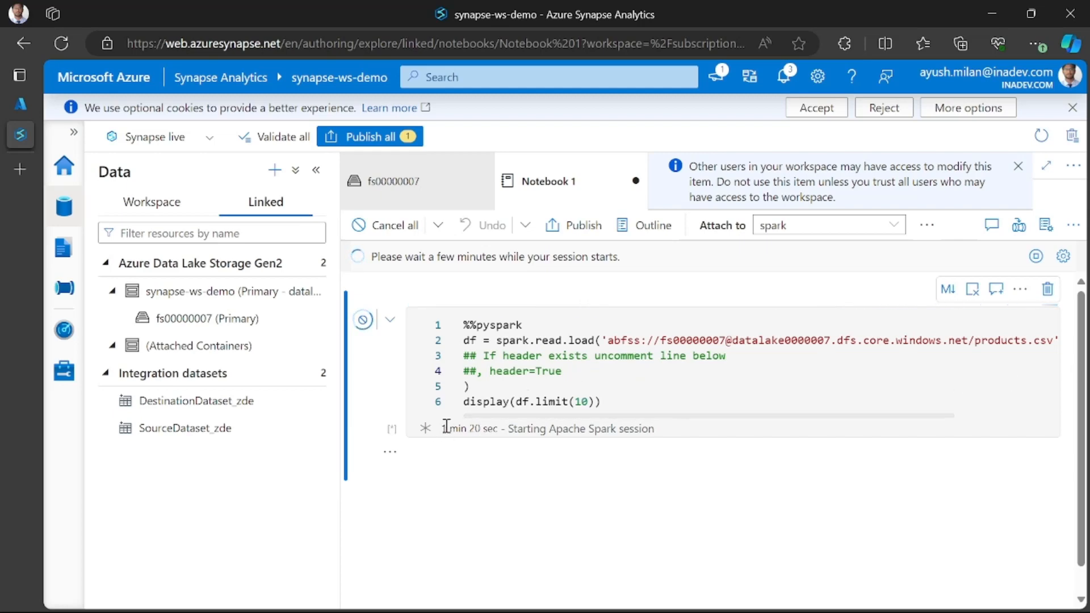
pyautogui.moveTo(441, 429); pyautogui.dragTo(645, 428)
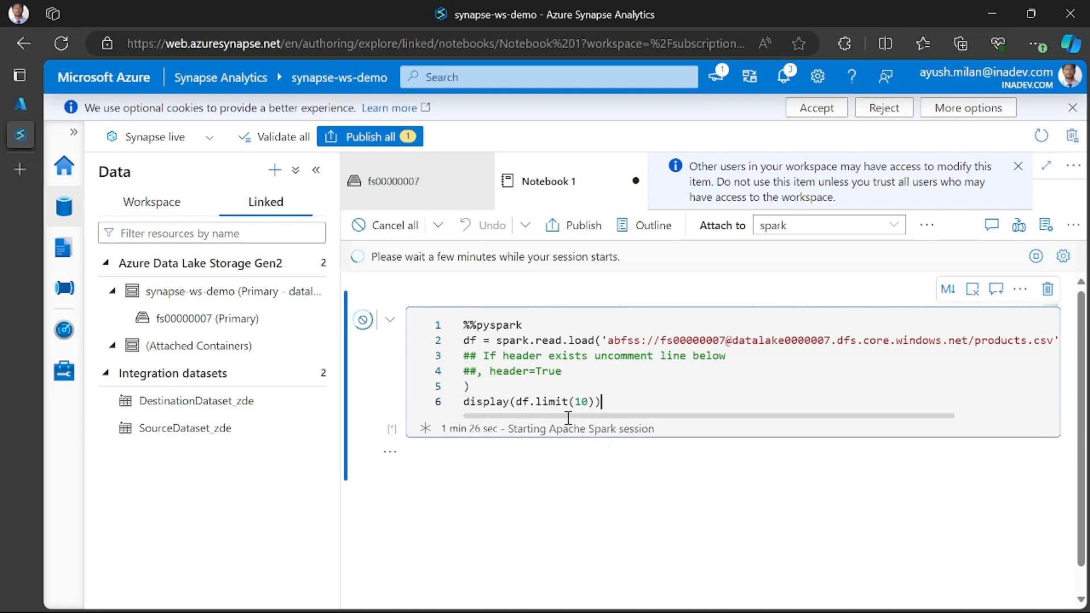
pyautogui.click(593, 403)
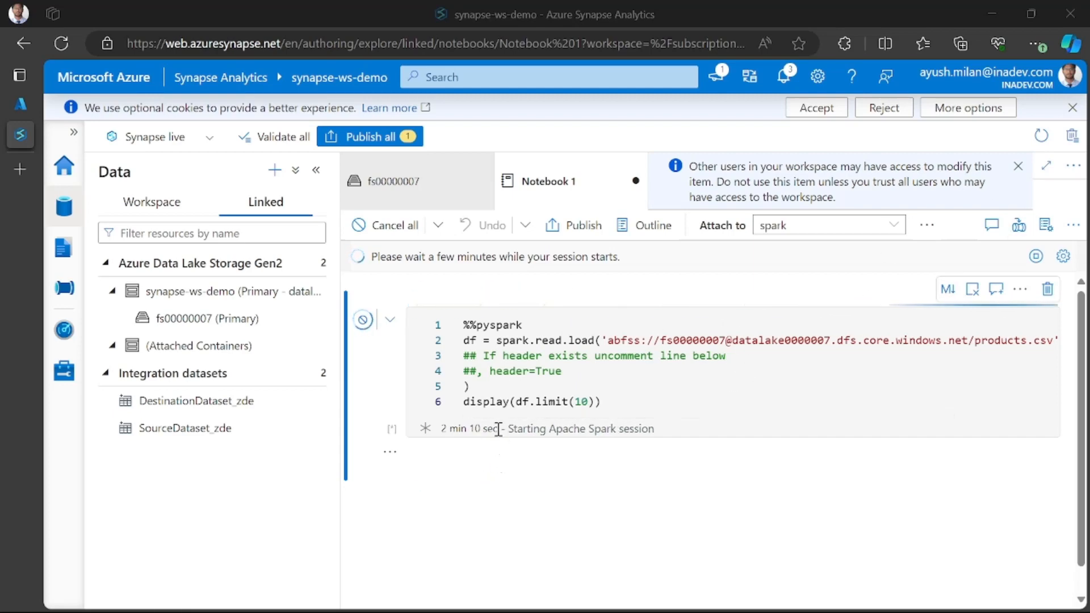
pyautogui.moveTo(503, 428); pyautogui.dragTo(616, 430)
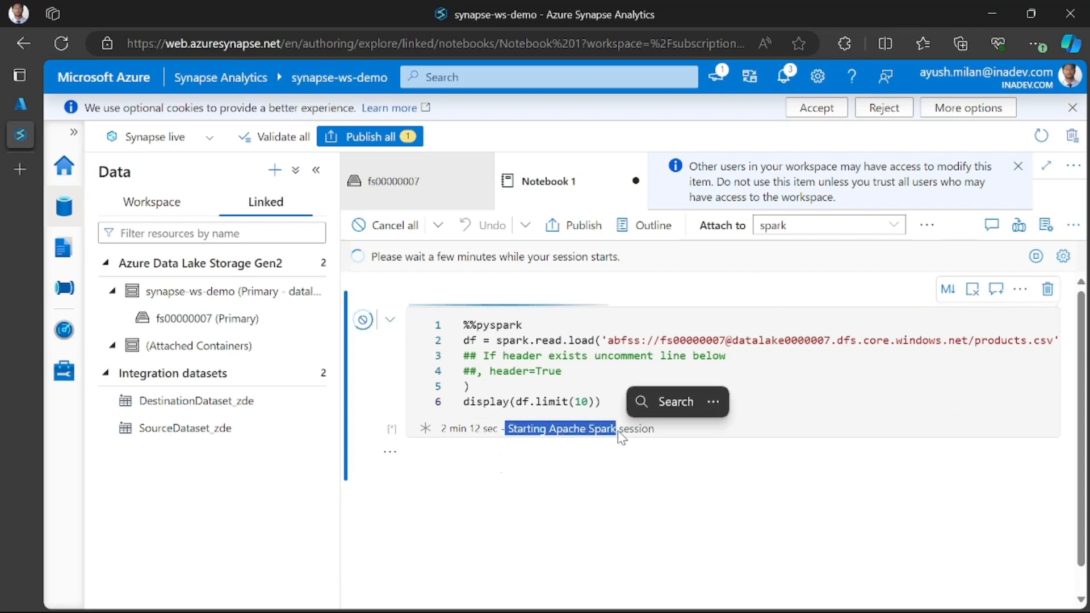
pyautogui.click(650, 460)
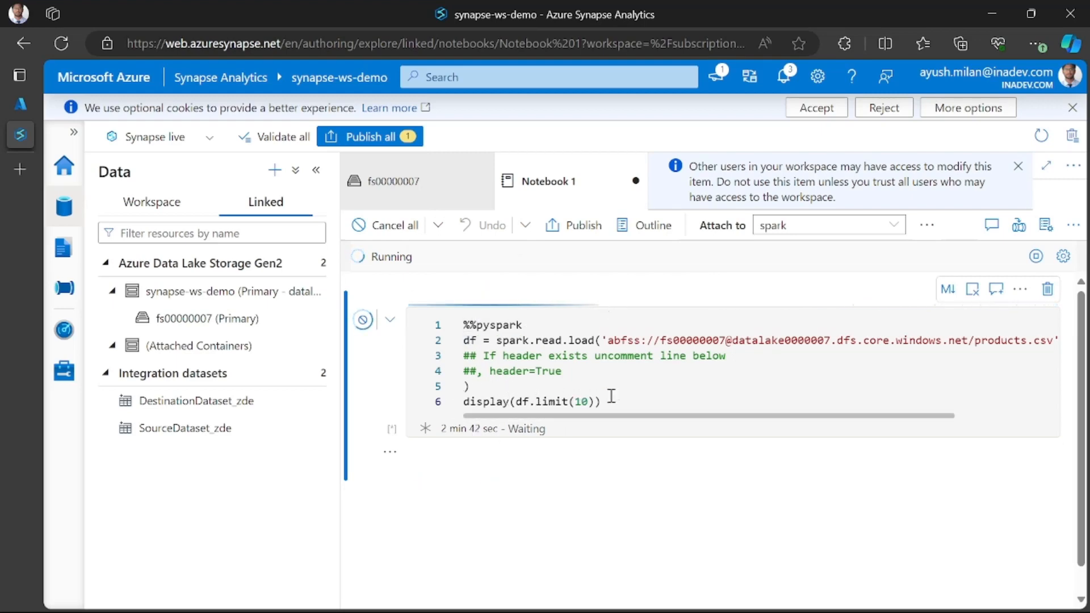
pyautogui.click(1046, 225)
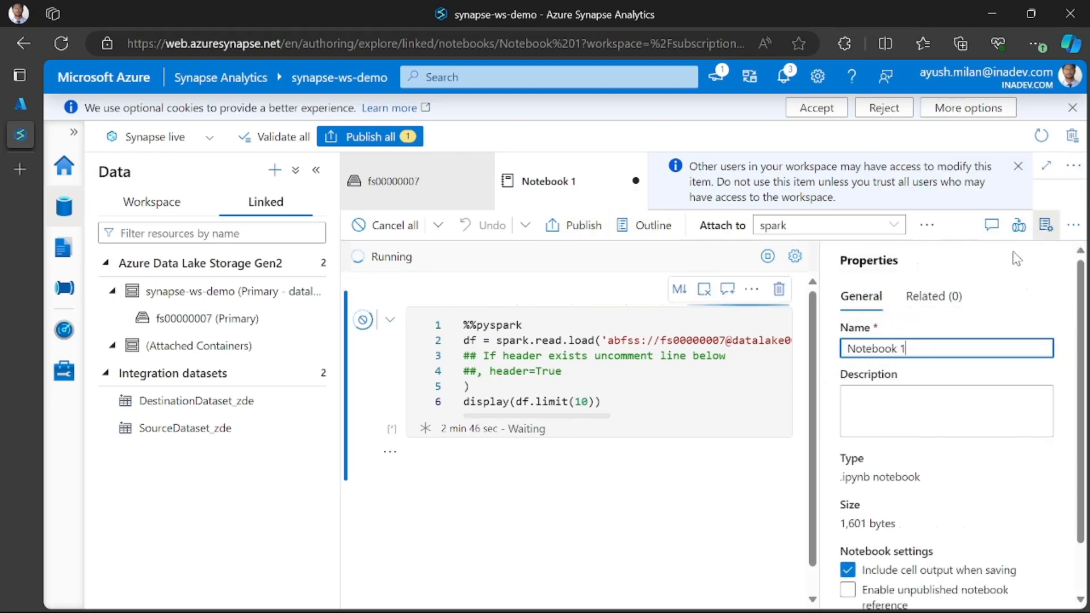
pyautogui.click(1046, 224)
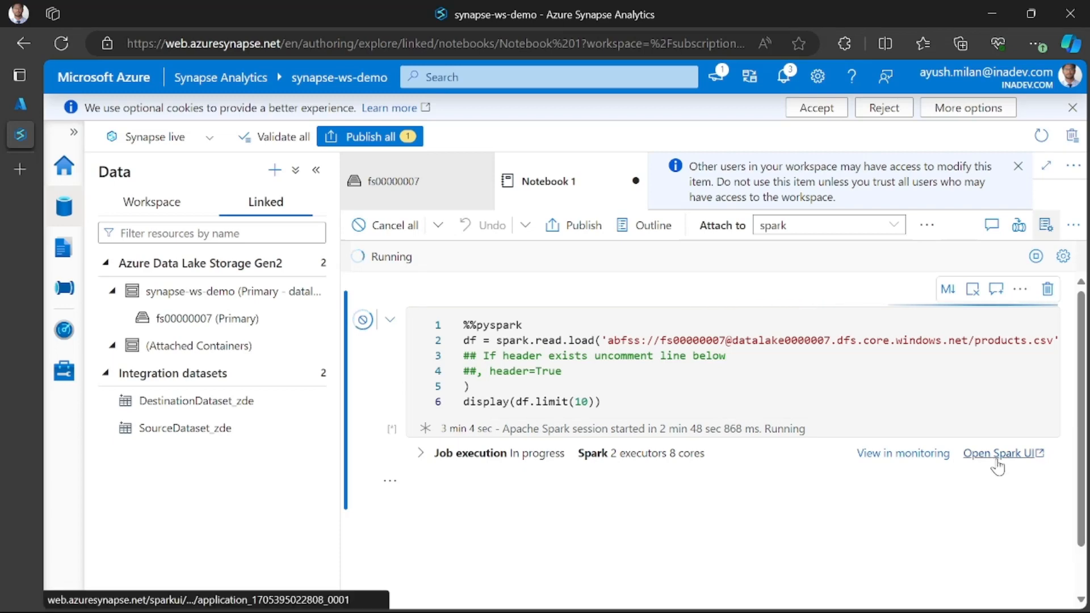
# Check the cell's Spark jobs in the job execution details and examine the column headers and rows of its output table
pyautogui.click(420, 452)
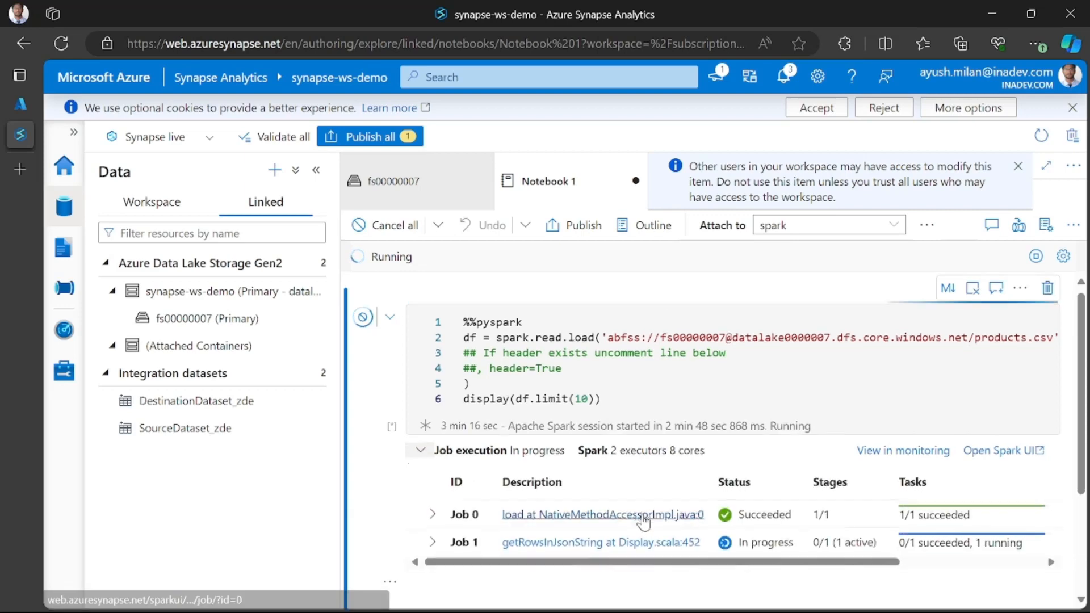
pyautogui.scroll(-3, 649, 512)
pyautogui.scroll(2, 631, 433)
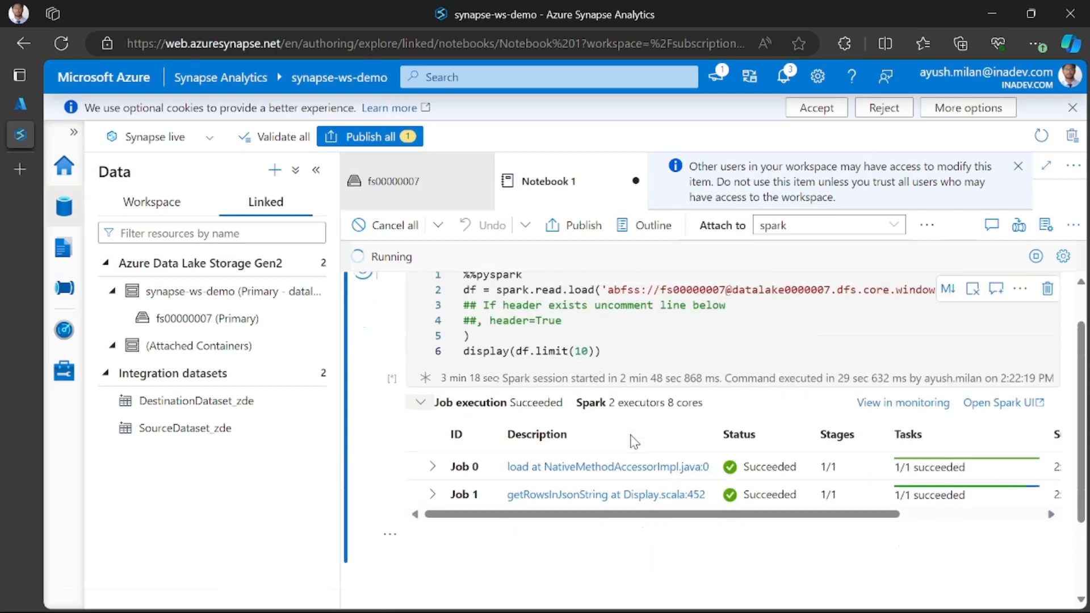
pyautogui.click(421, 402)
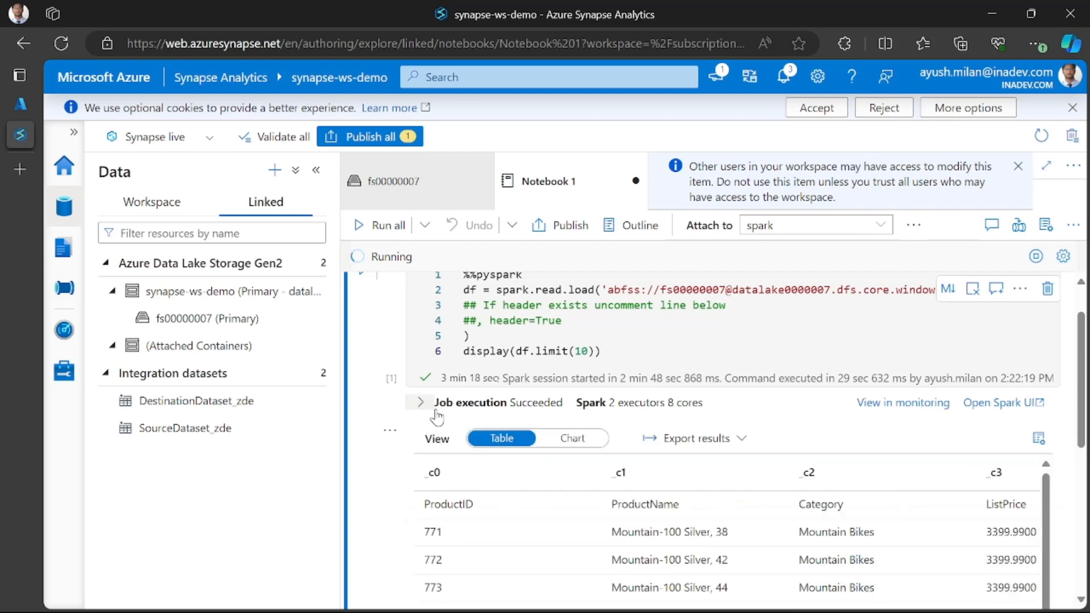
pyautogui.scroll(-1, 506, 409)
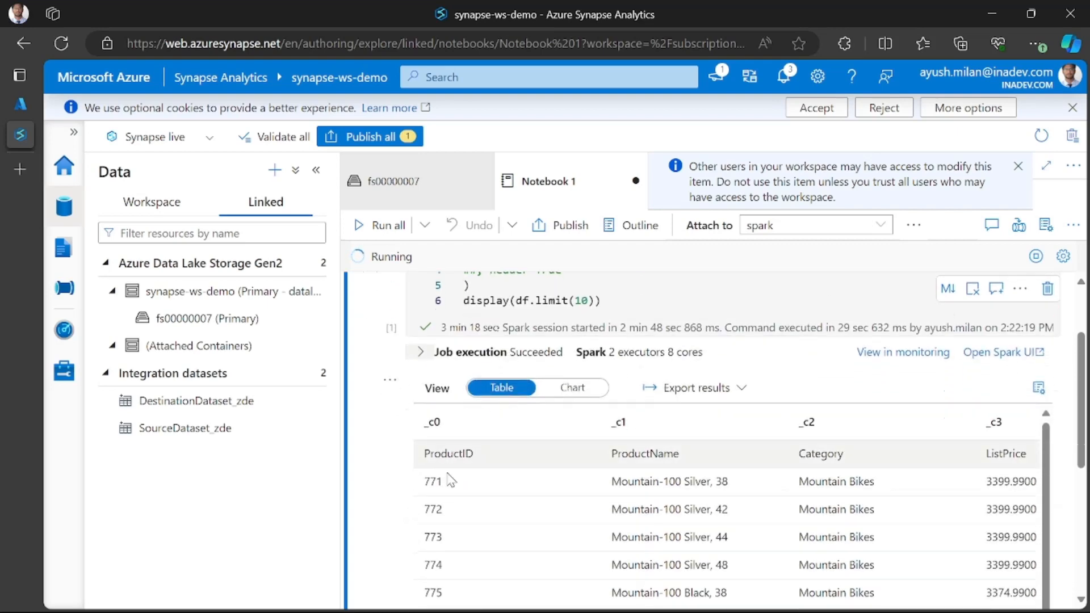
pyautogui.scroll(1, 579, 494)
pyautogui.scroll(-1, 576, 463)
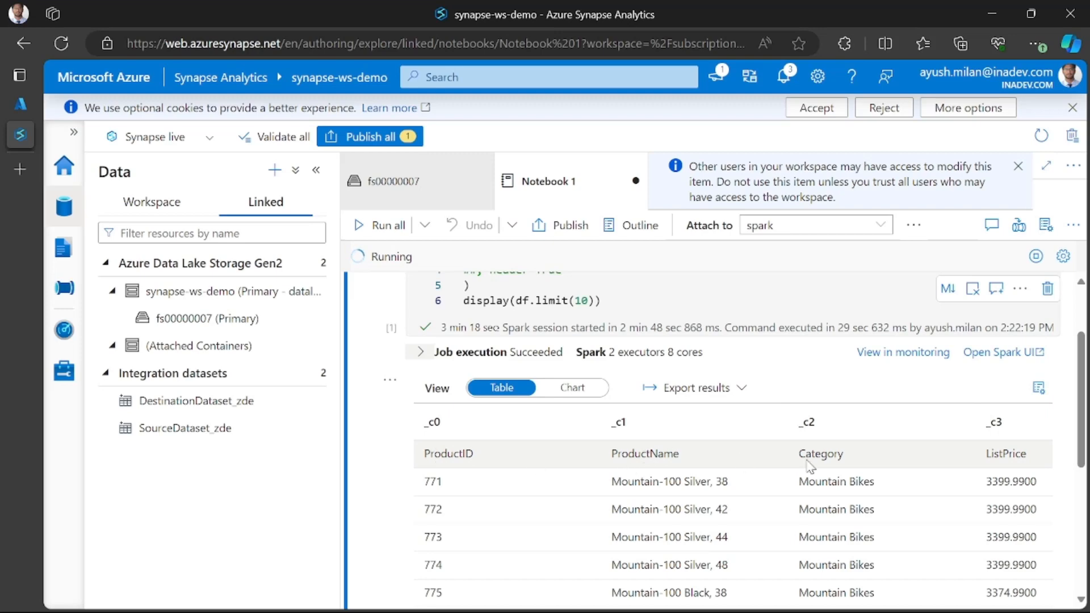
pyautogui.scroll(-2, 931, 474)
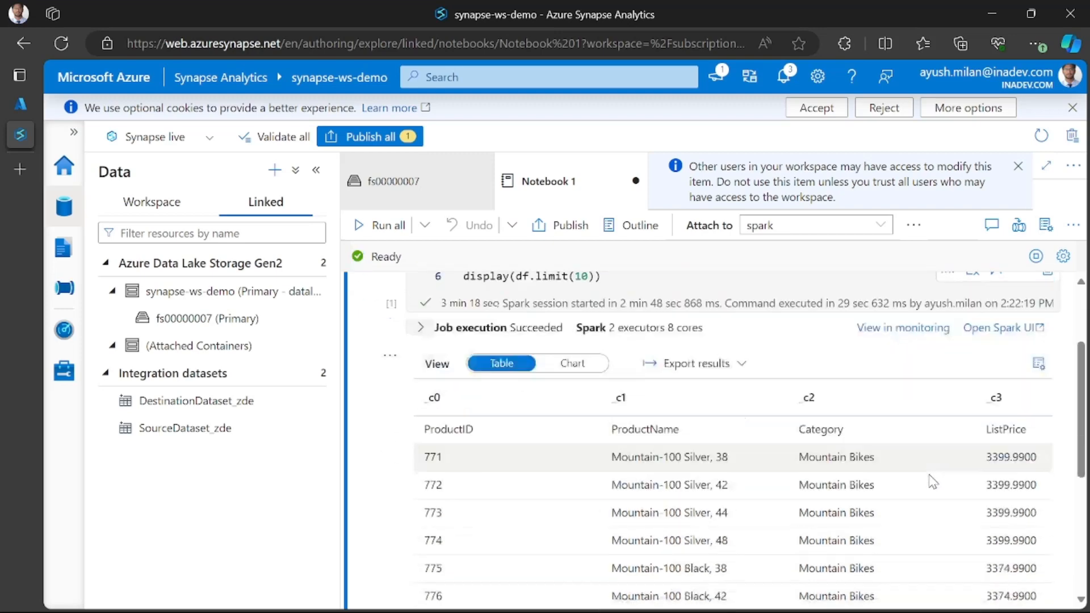
pyautogui.scroll(2, 588, 373)
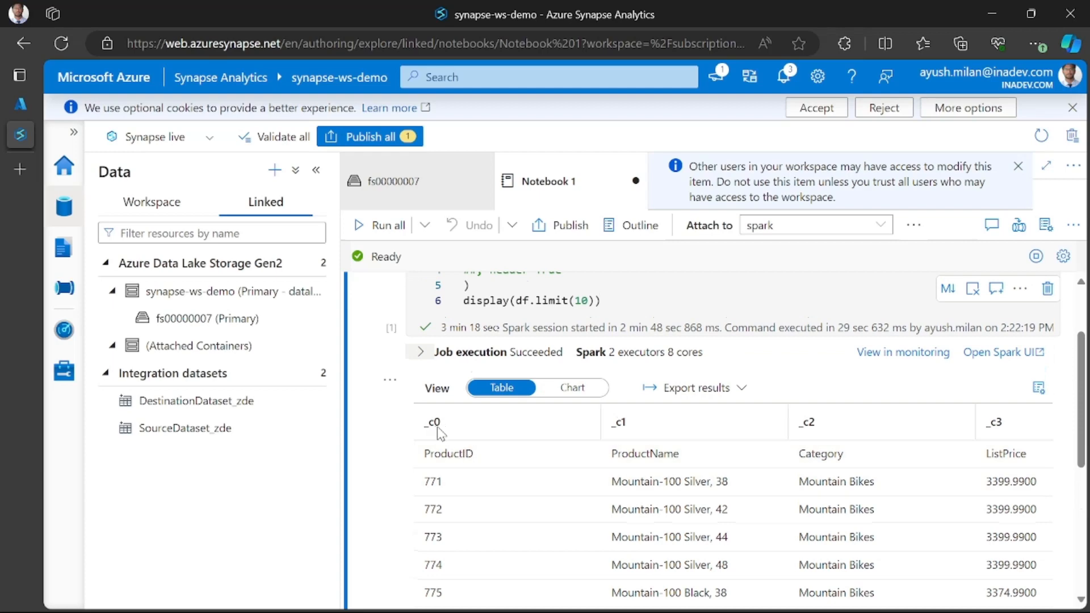
pyautogui.scroll(2, 442, 440)
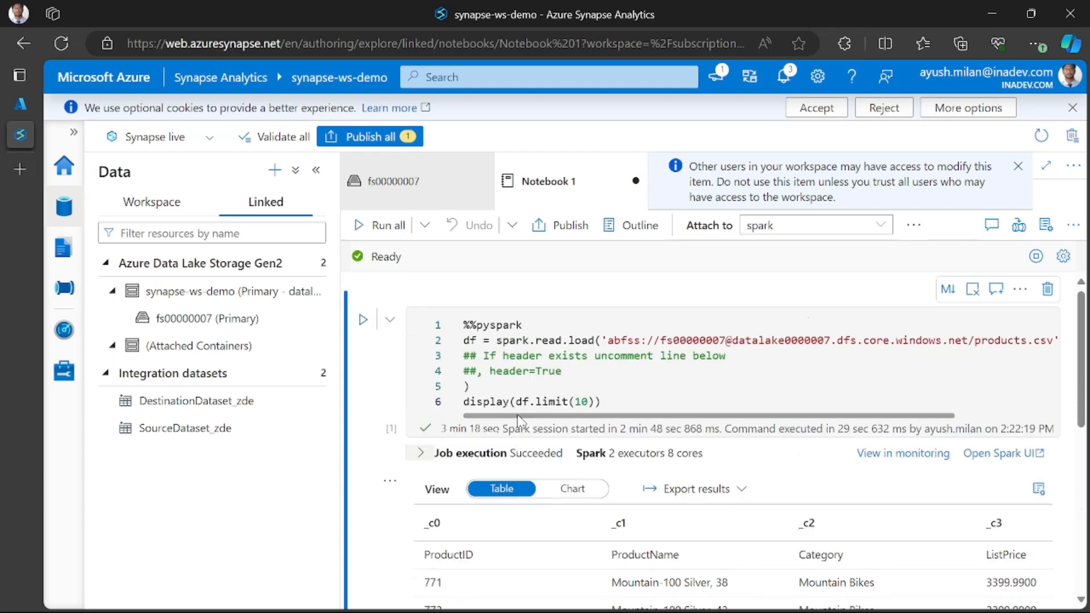
# Uncomment the header=True line in the PySpark cell and rerun the cell
pyautogui.click(478, 371)
pyautogui.press('BackSpace')
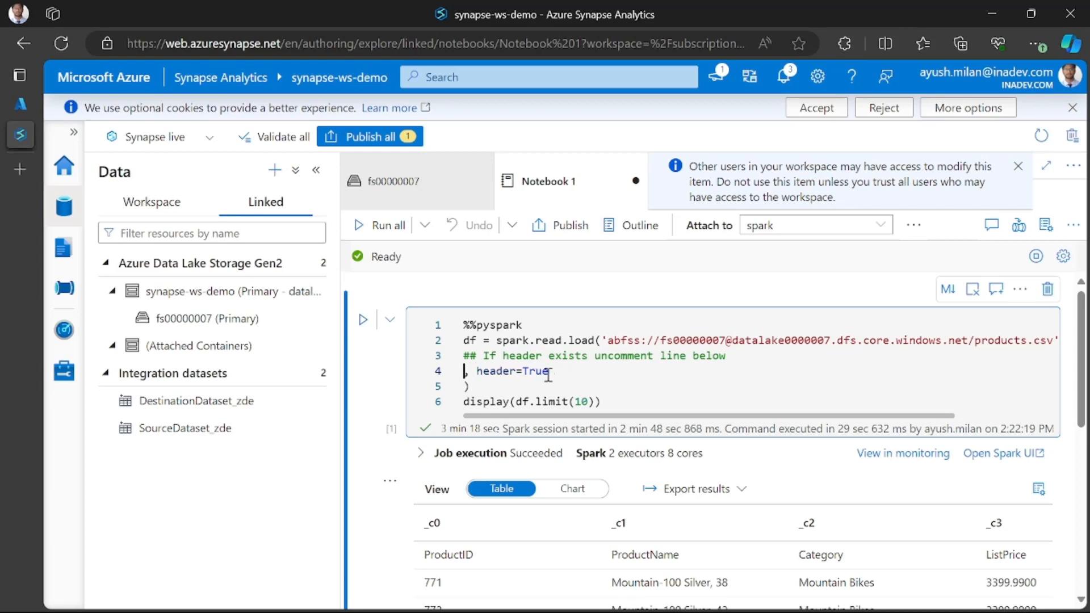
pyautogui.click(362, 319)
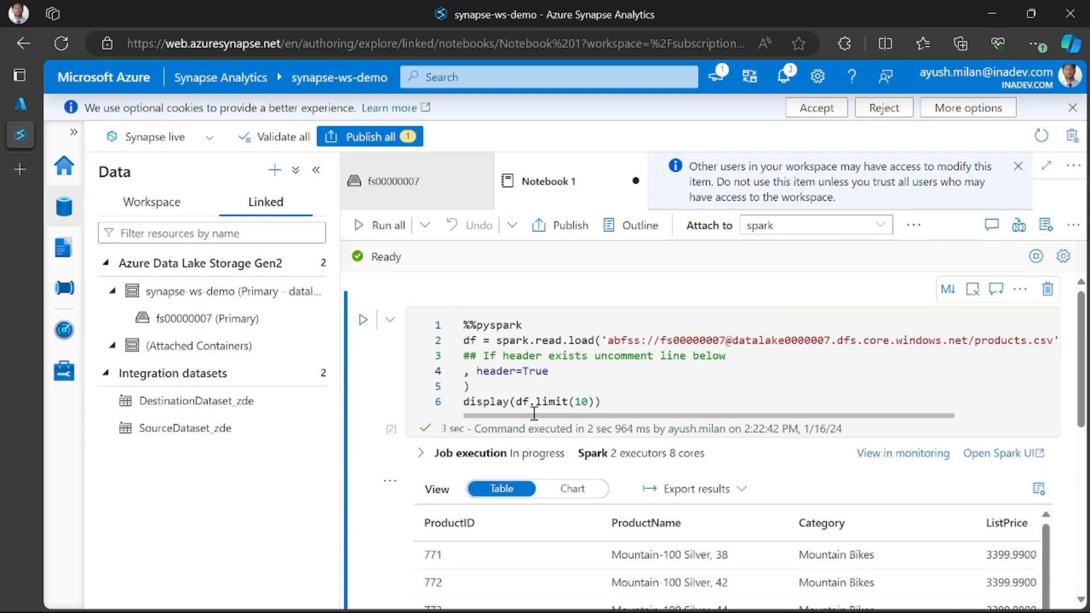
# Review the rerun cell's output table, from the column headers down to the last product row
pyautogui.scroll(-1, 554, 420)
pyautogui.scroll(-1, 558, 421)
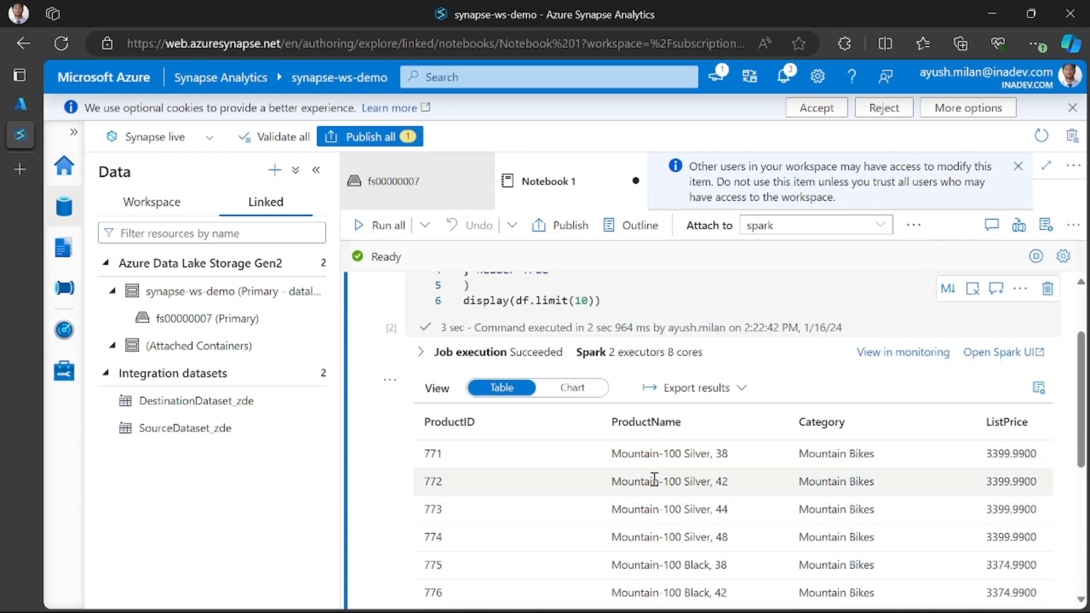
pyautogui.scroll(2, 654, 480)
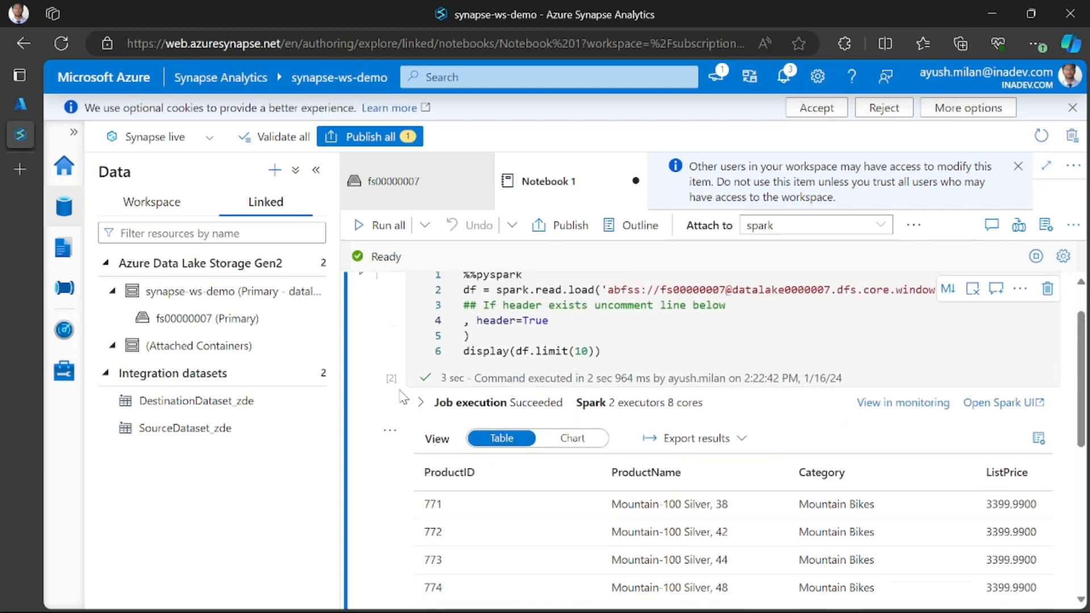
pyautogui.scroll(-6, 926, 446)
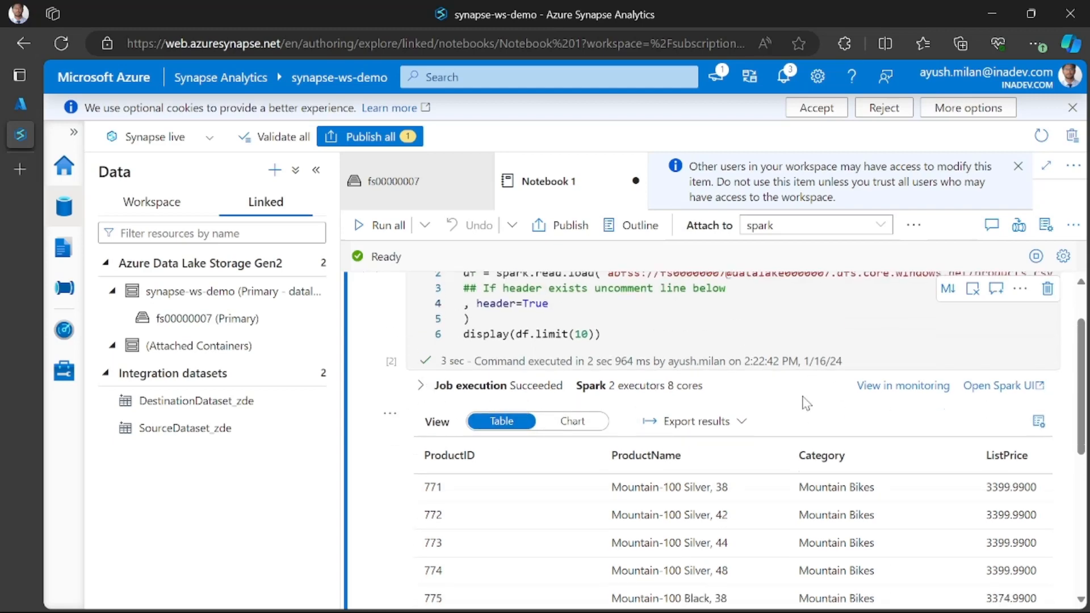
pyautogui.scroll(4, 772, 402)
pyautogui.scroll(-5, 565, 414)
pyautogui.moveTo(478, 451)
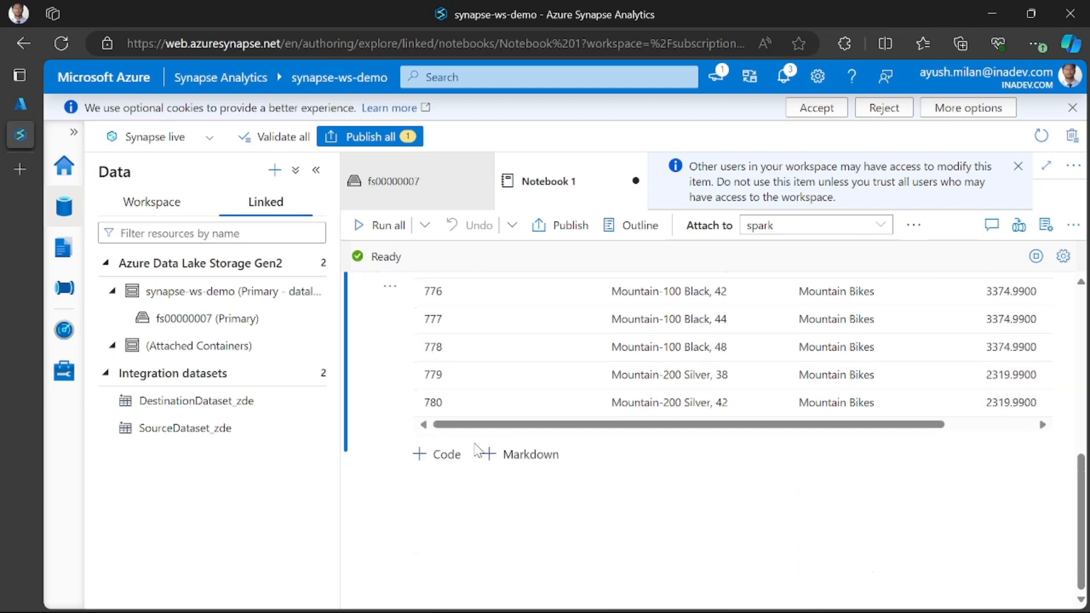
pyautogui.scroll(5, 573, 431)
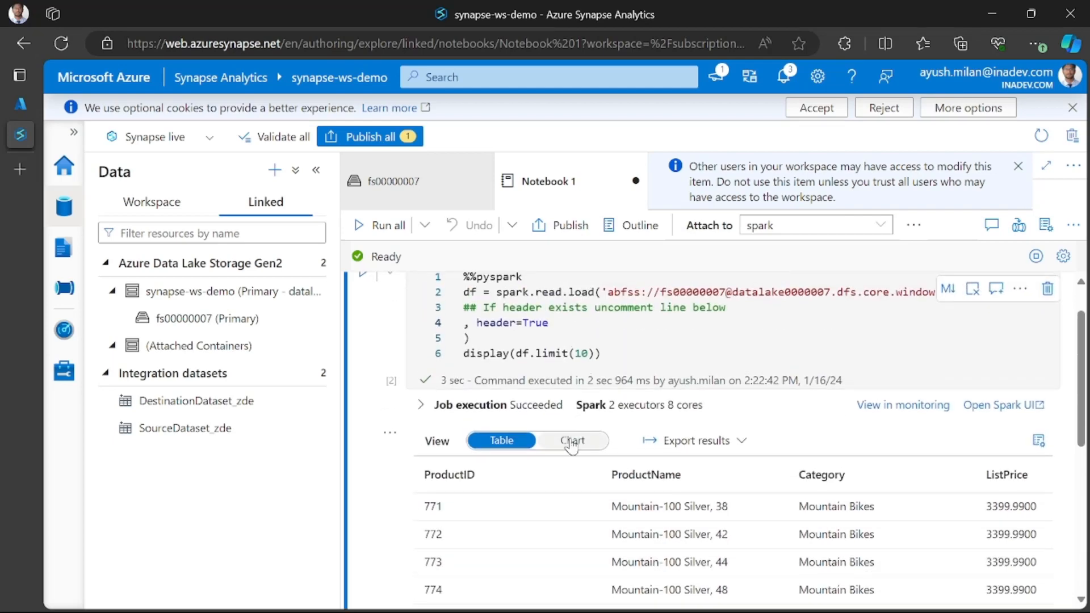
# View the product results as a chart and return to the table view
pyautogui.click(571, 441)
pyautogui.scroll(-1, 761, 482)
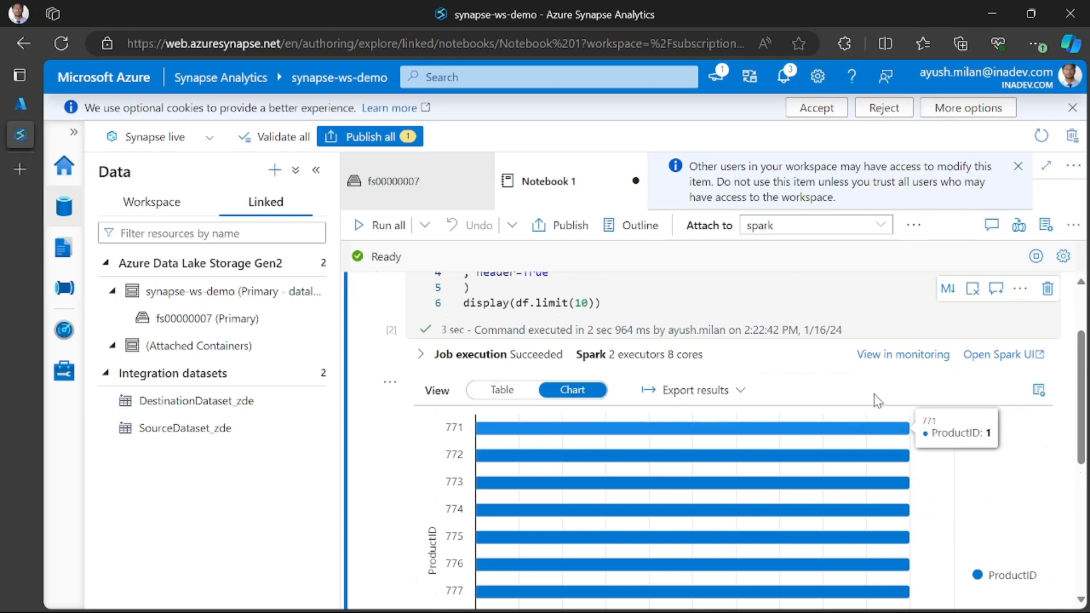
pyautogui.scroll(-3, 877, 400)
pyautogui.scroll(3, 803, 469)
pyautogui.click(499, 394)
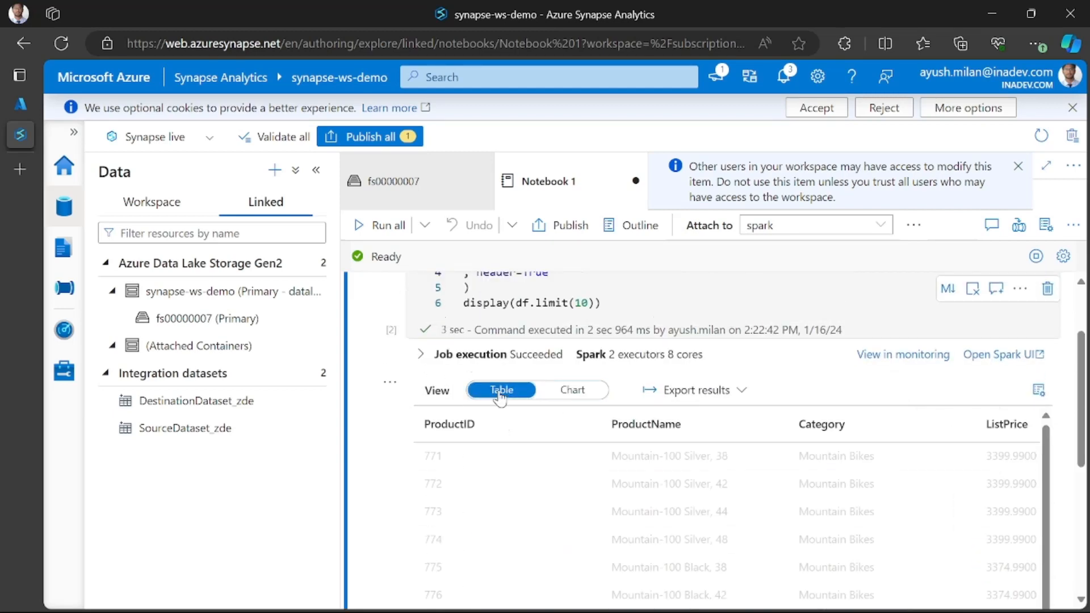
# Add a code cell below the results containing df_counts = df.groupBy(df.Category).count() and, on a second line, display(df_counts)
pyautogui.scroll(-4, 500, 398)
pyautogui.click(432, 558)
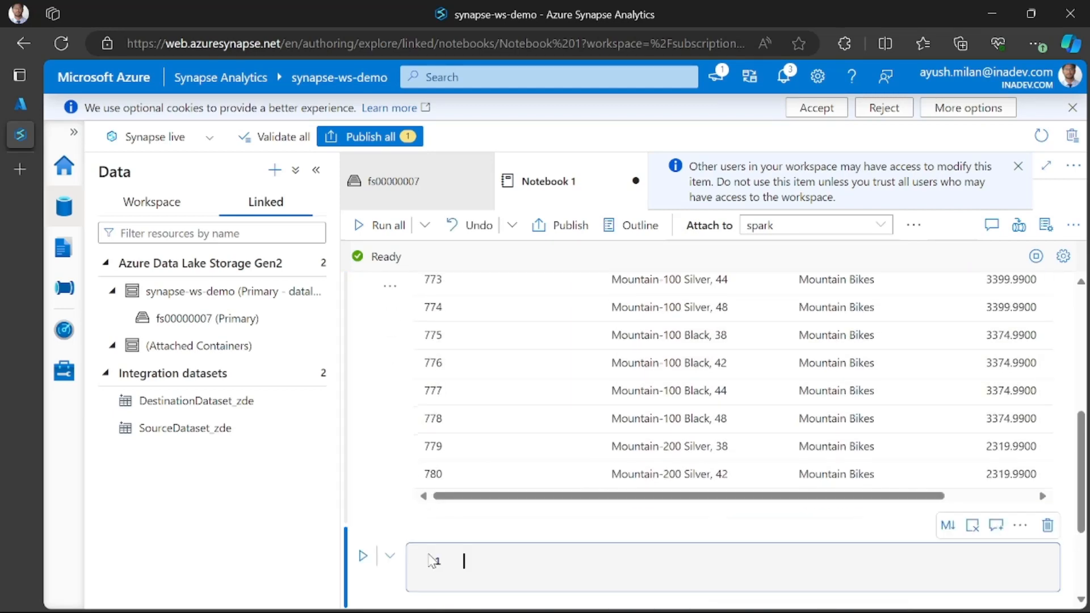
pyautogui.scroll(6, 462, 504)
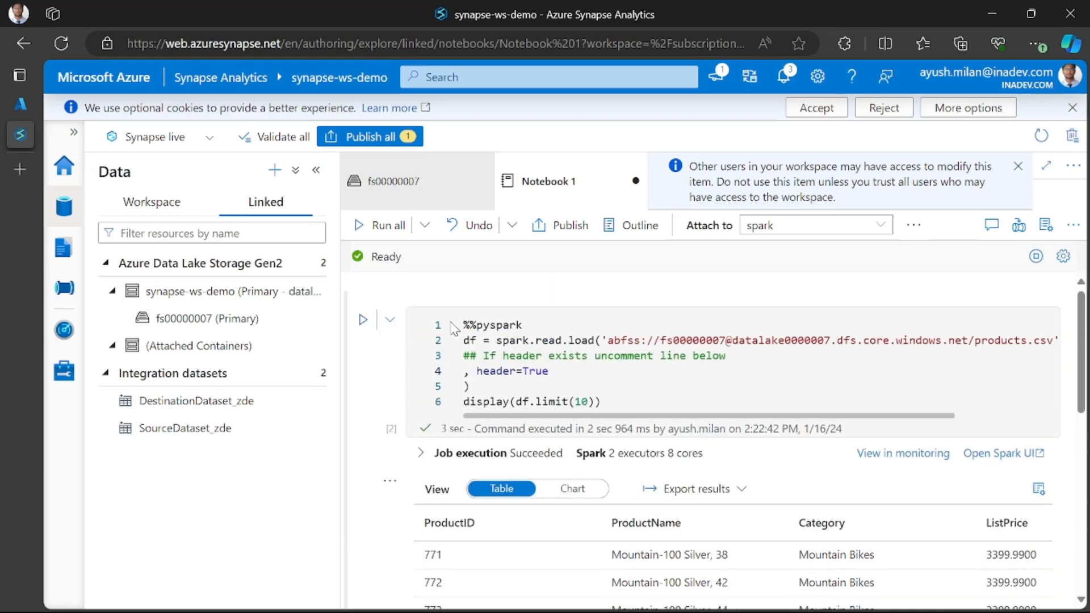
pyautogui.scroll(-4, 511, 389)
pyautogui.scroll(4, 498, 385)
pyautogui.scroll(-6, 499, 384)
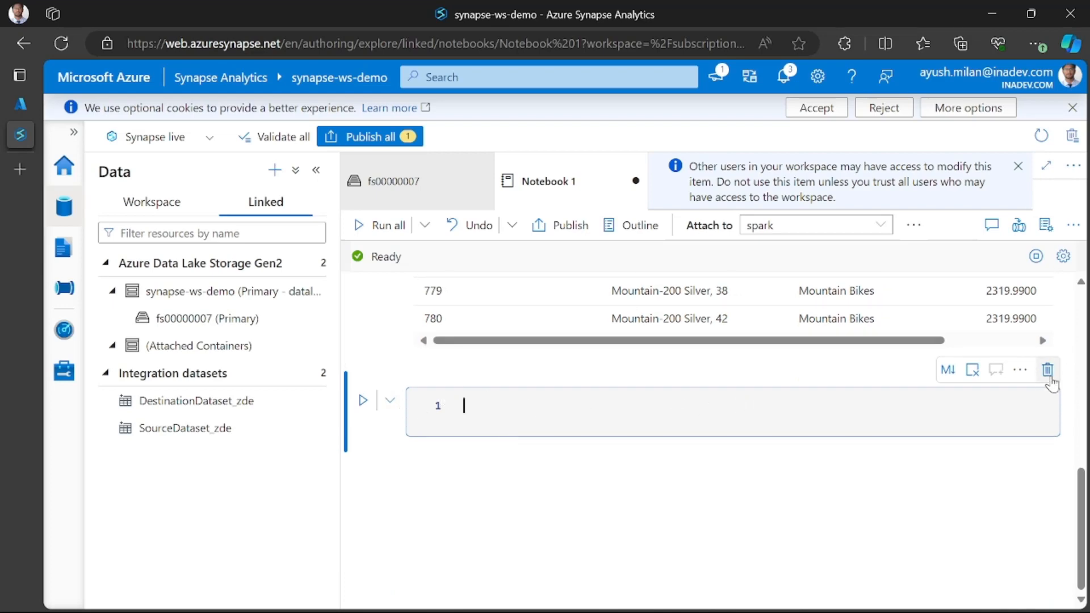
pyautogui.moveTo(528, 454)
pyautogui.write('df_counts = df.groupBy(df.Category).count() display(df_counts)')
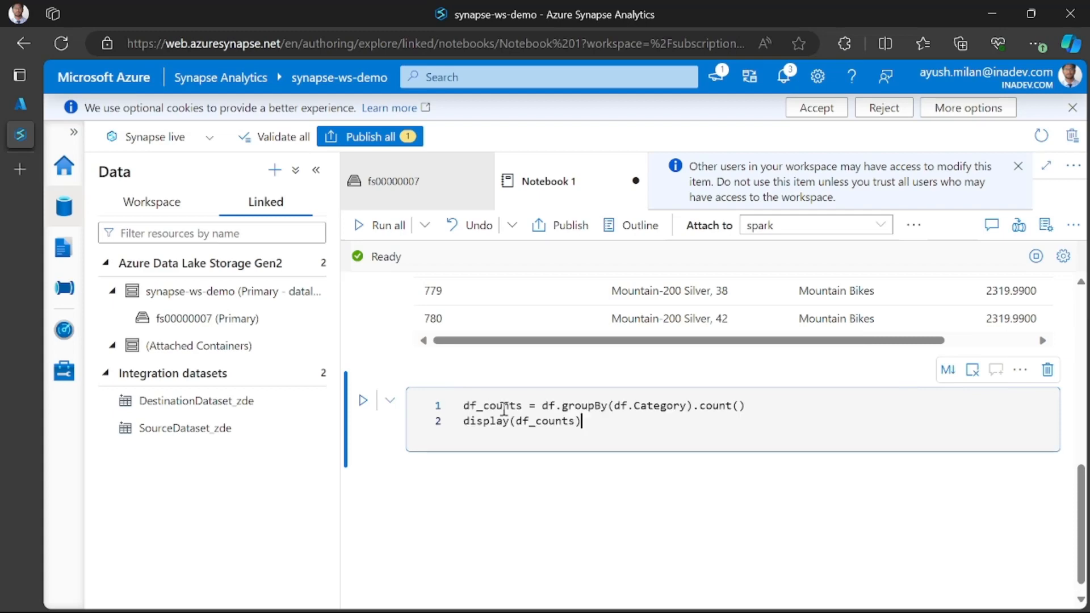
# Run the new cell that groups the products by Category and counts them
pyautogui.moveTo(466, 406); pyautogui.dragTo(606, 408)
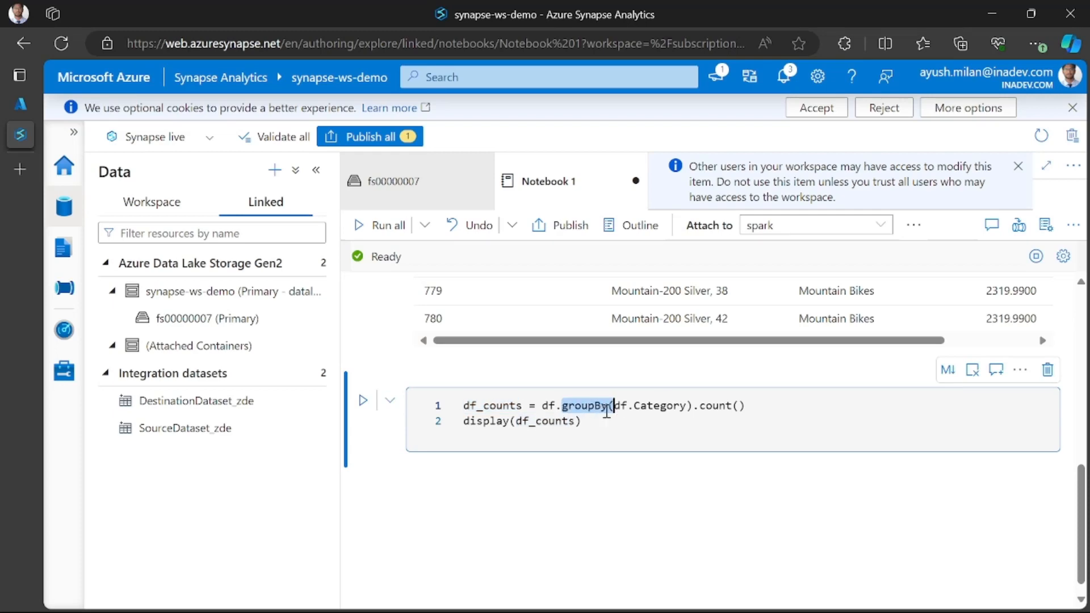
pyautogui.click(604, 407)
pyautogui.click(497, 421)
pyautogui.click(585, 427)
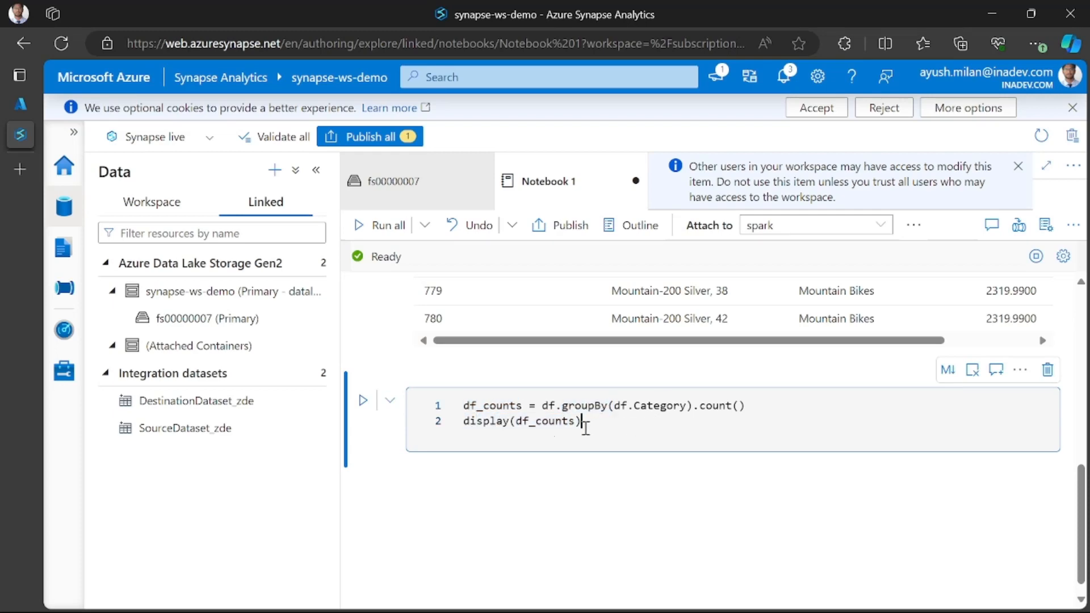
pyautogui.moveTo(506, 422)
pyautogui.click(363, 400)
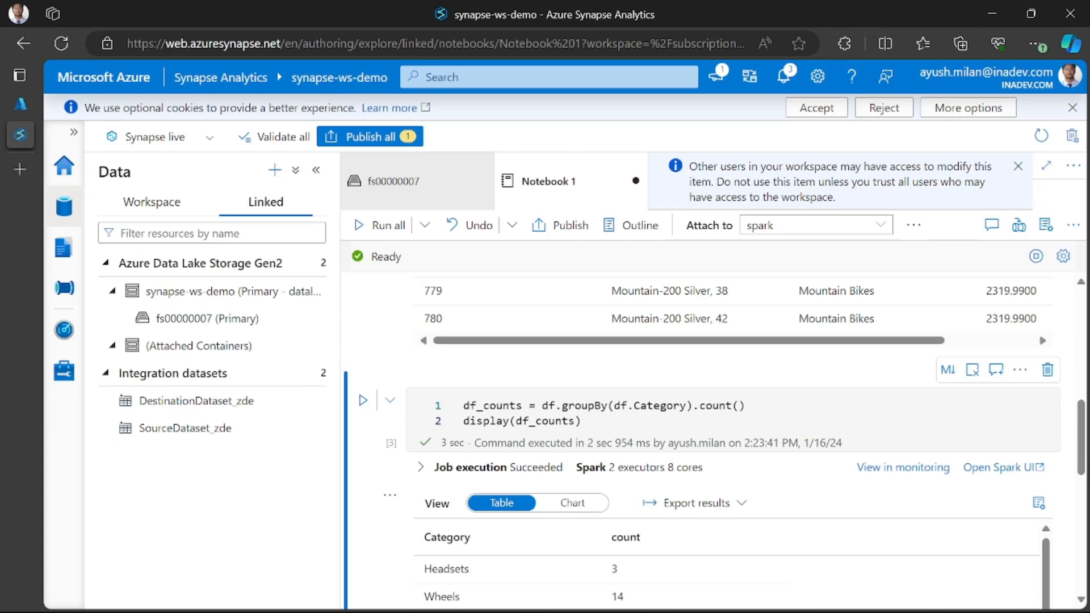
# Show the category counts as a chart and open the chart's view options
pyautogui.scroll(-2, 606, 417)
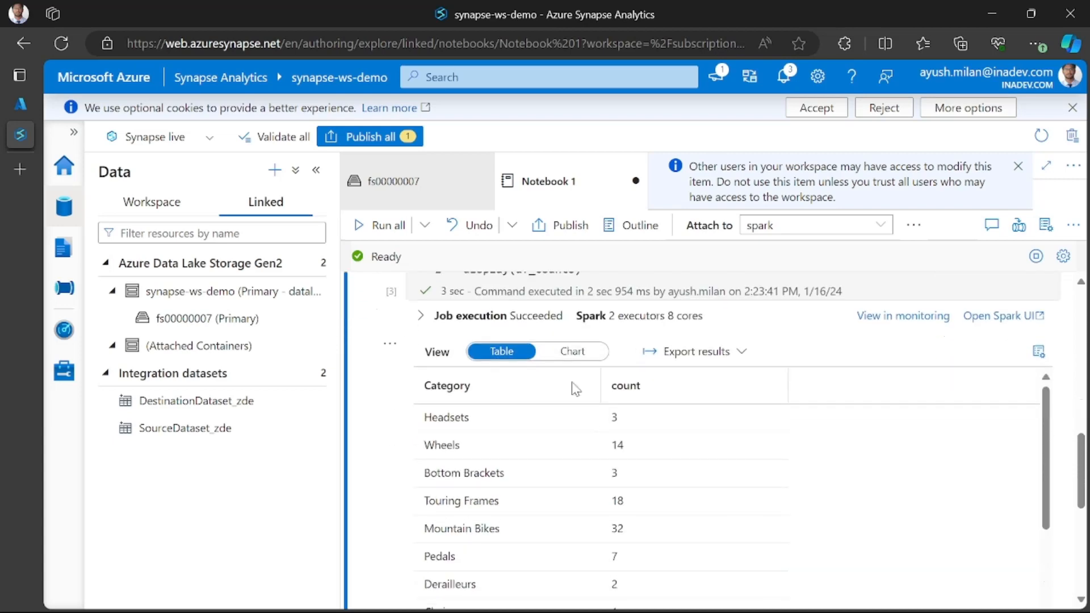
pyautogui.click(573, 352)
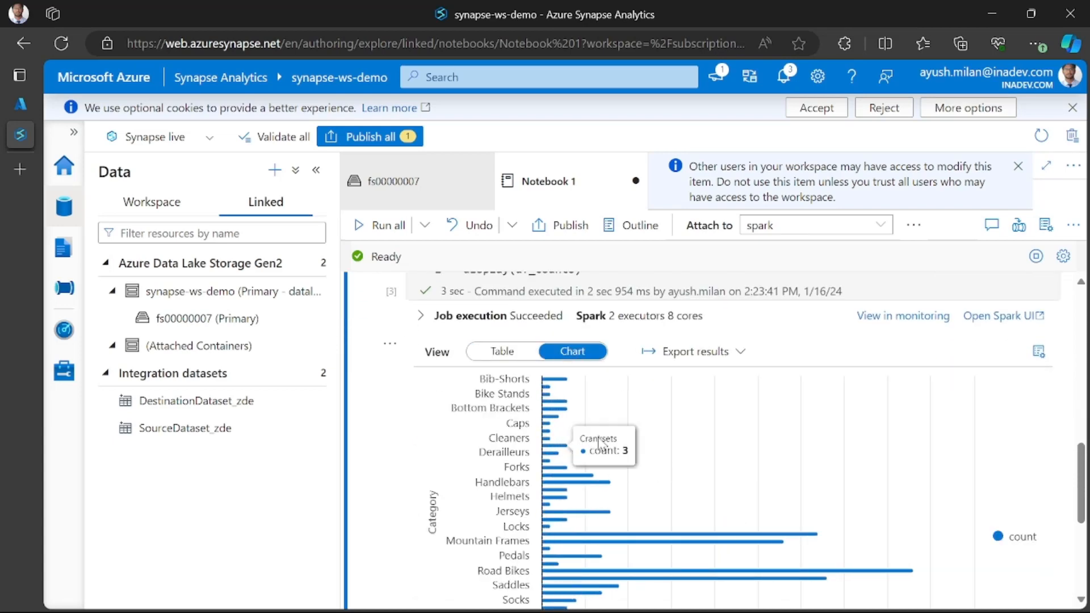
pyautogui.scroll(-2, 612, 443)
pyautogui.scroll(3, 612, 442)
pyautogui.scroll(-1, 612, 443)
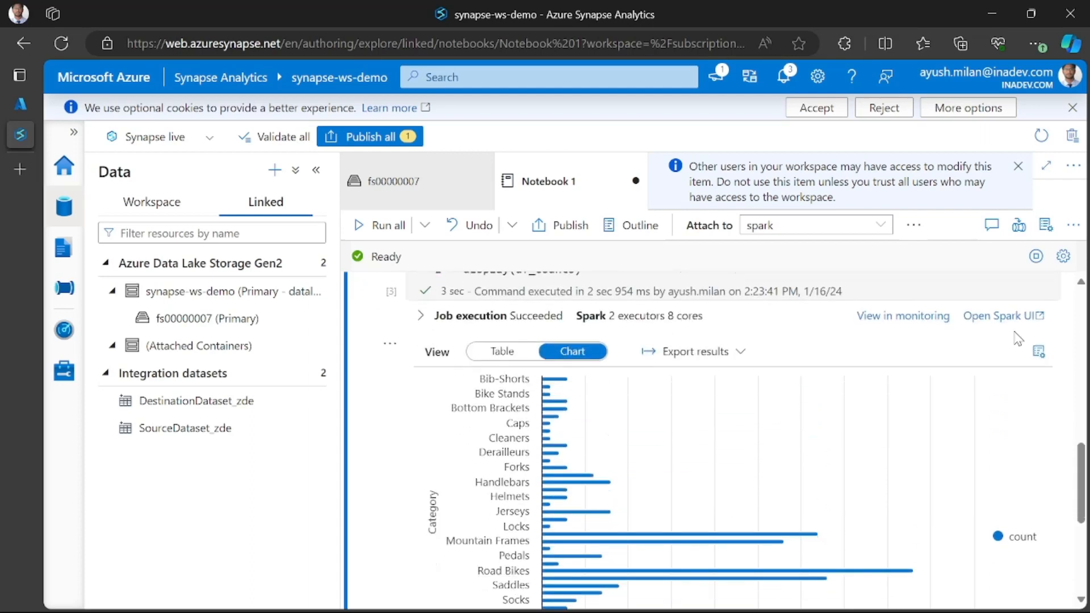
pyautogui.click(1039, 351)
pyautogui.scroll(-1, 832, 432)
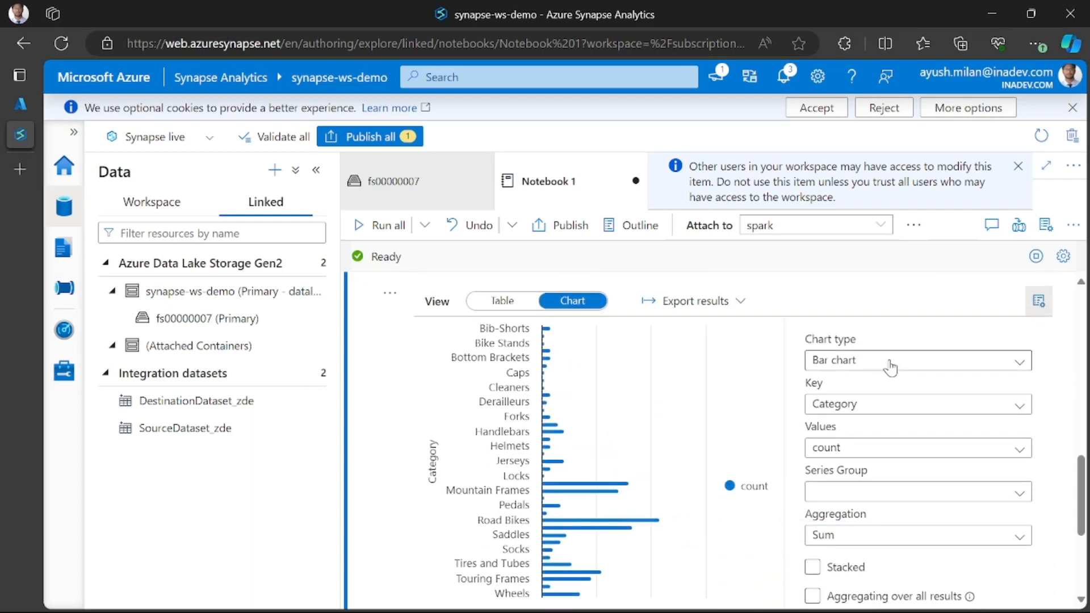
# Set the category counts chart's type to Column chart, apply it, and look over the resulting columns
pyautogui.click(890, 360)
pyautogui.click(887, 248)
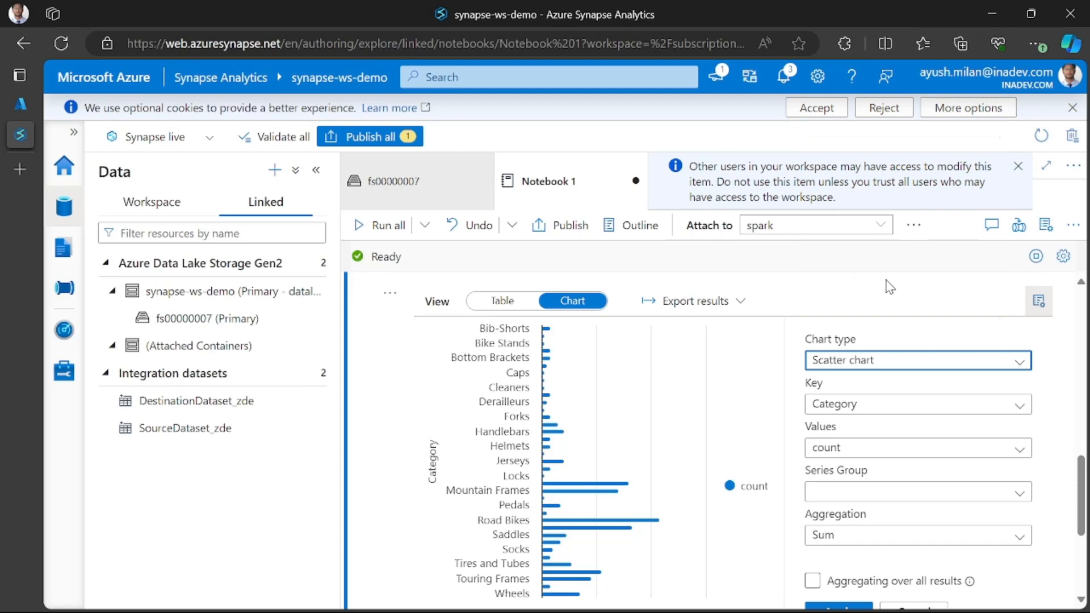
pyautogui.click(877, 363)
pyautogui.click(861, 152)
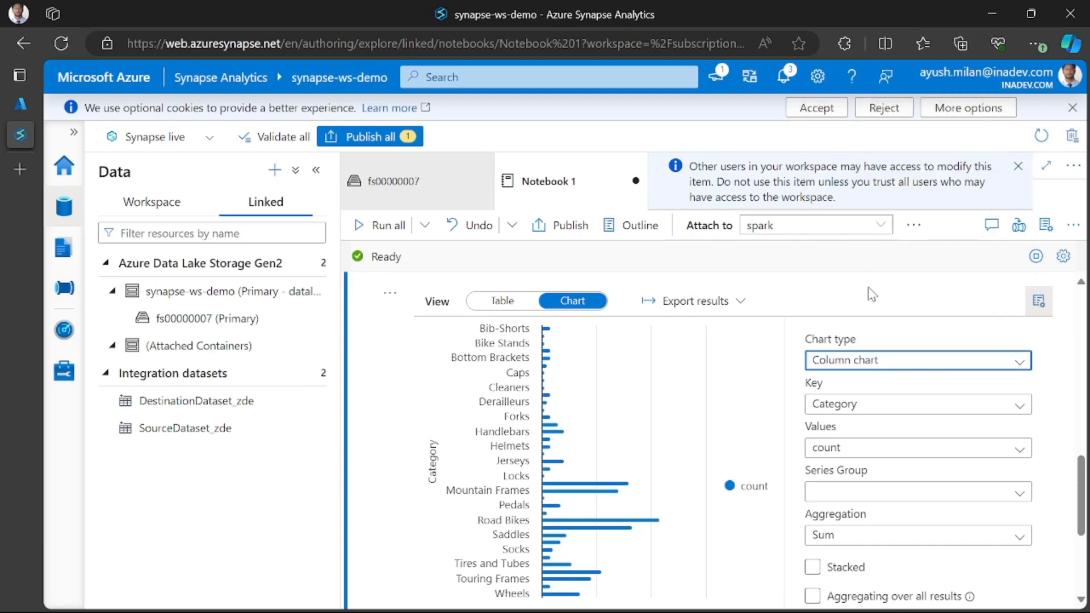
pyautogui.scroll(-3, 863, 386)
pyautogui.click(838, 424)
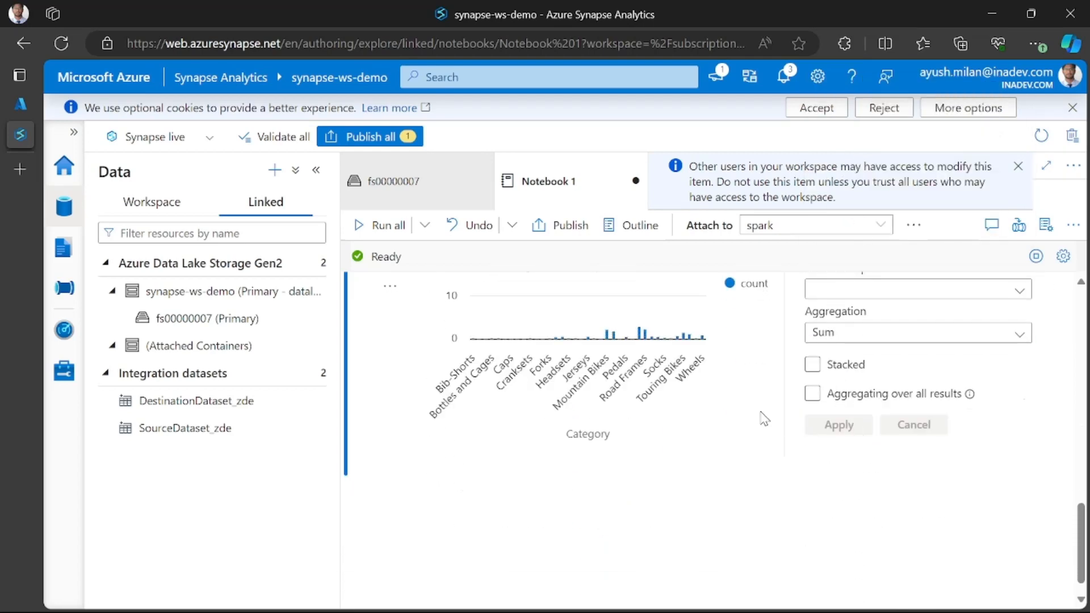
pyautogui.scroll(4, 738, 465)
pyautogui.scroll(-2, 710, 454)
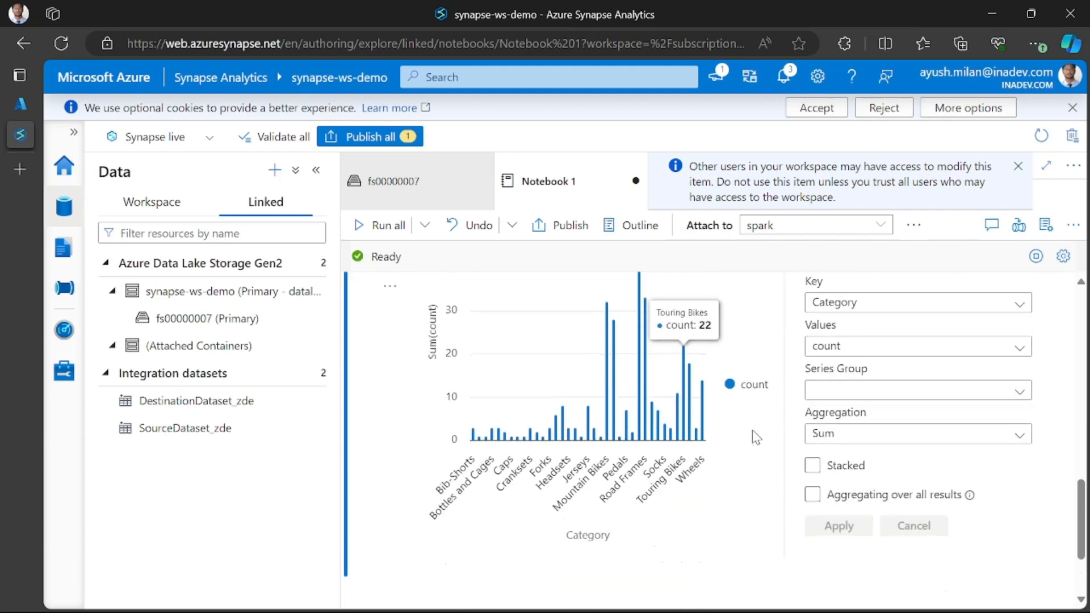
pyautogui.scroll(1, 608, 433)
pyautogui.scroll(-2, 636, 430)
pyautogui.scroll(2, 660, 427)
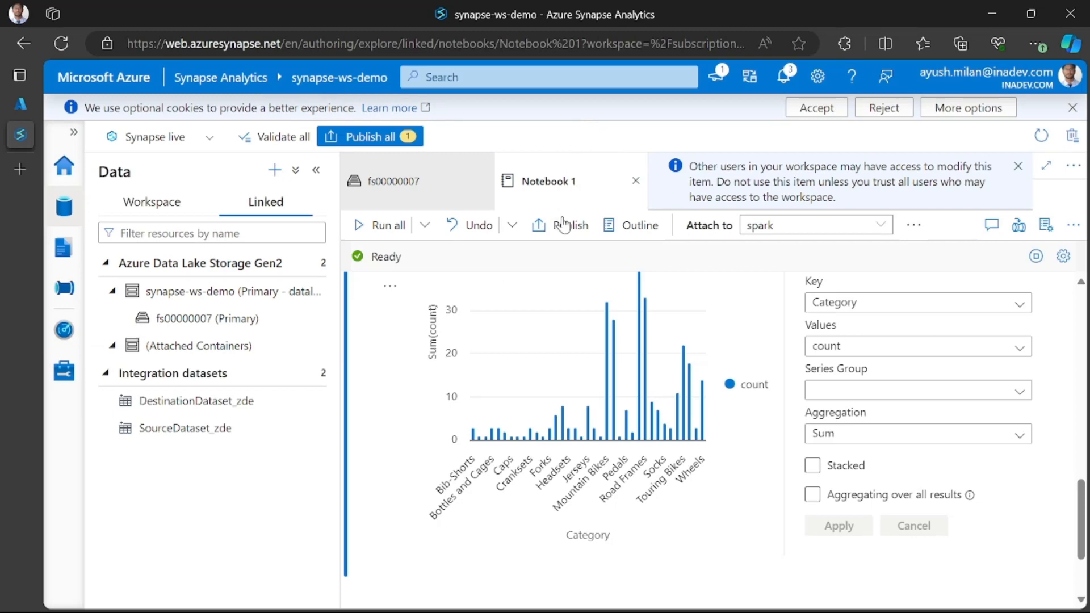
# Close Notebook 1, stopping its Spark session and discarding the unpublished notebook changes
pyautogui.click(636, 181)
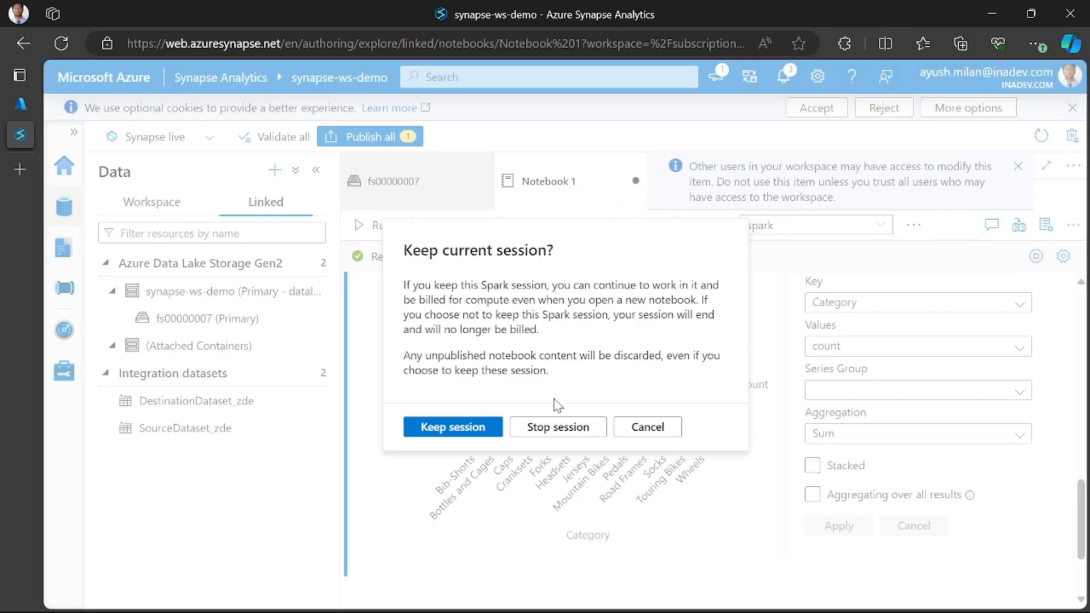
pyautogui.click(548, 428)
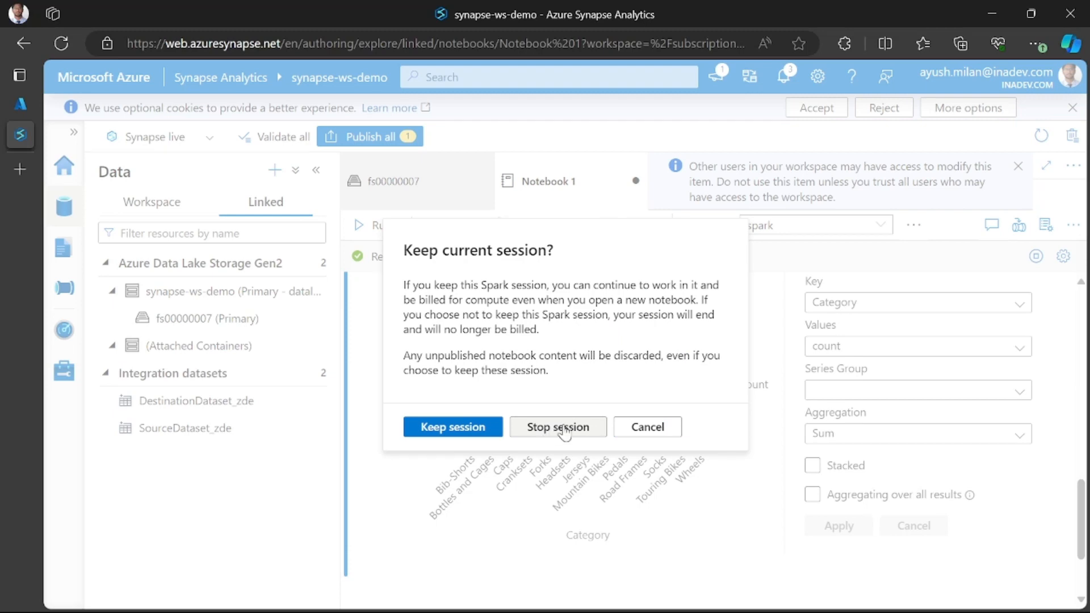
pyautogui.click(514, 384)
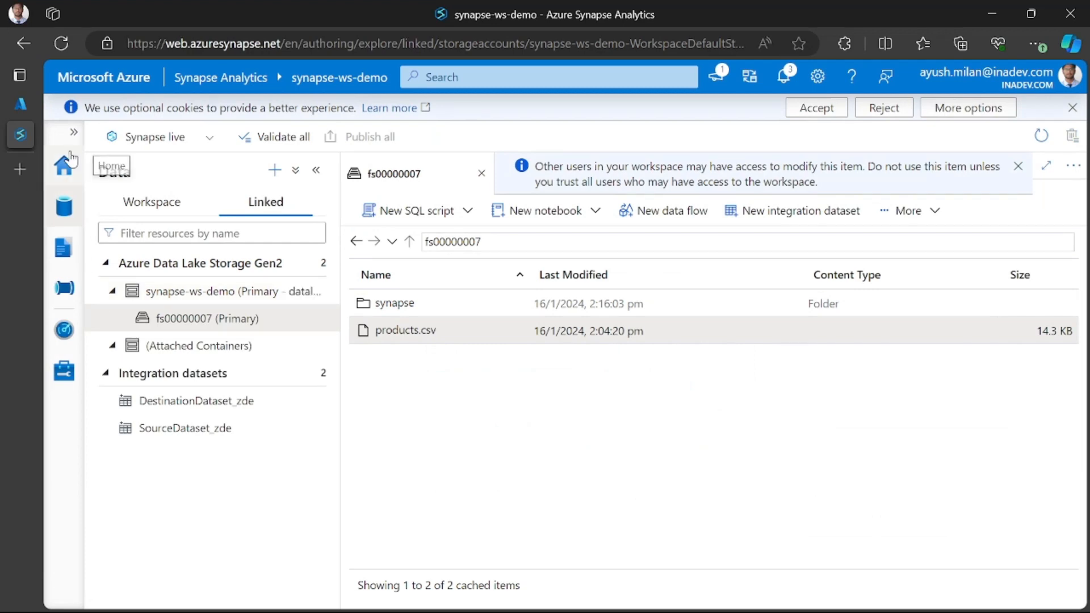
# Switch to the Azure portal and open the synapse-rg-demo resource group from the workspace's overview
pyautogui.rightClick(126, 85)
pyautogui.click(22, 105)
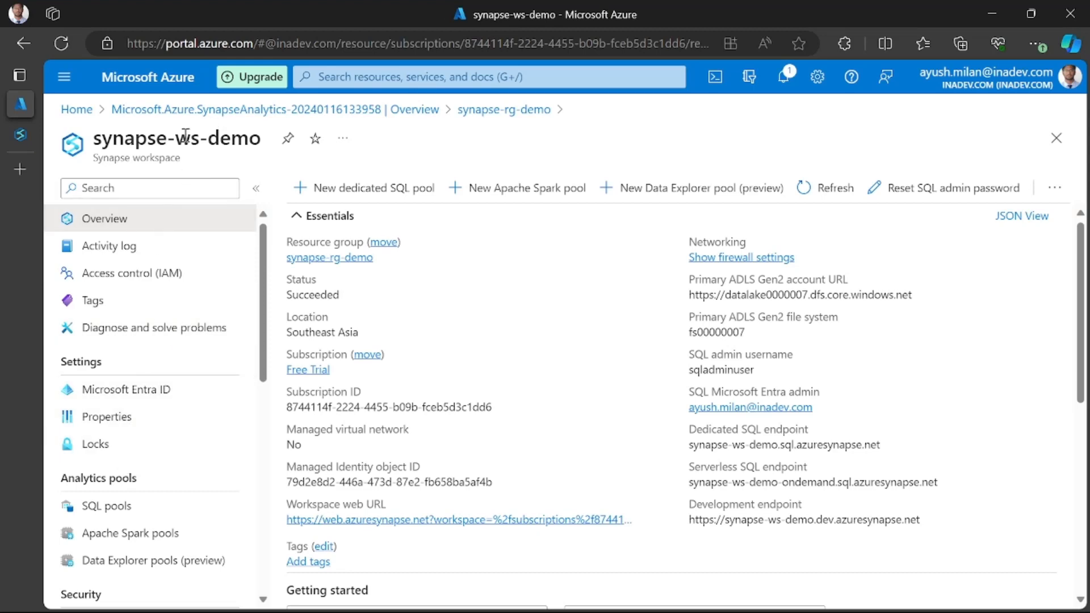
pyautogui.click(336, 258)
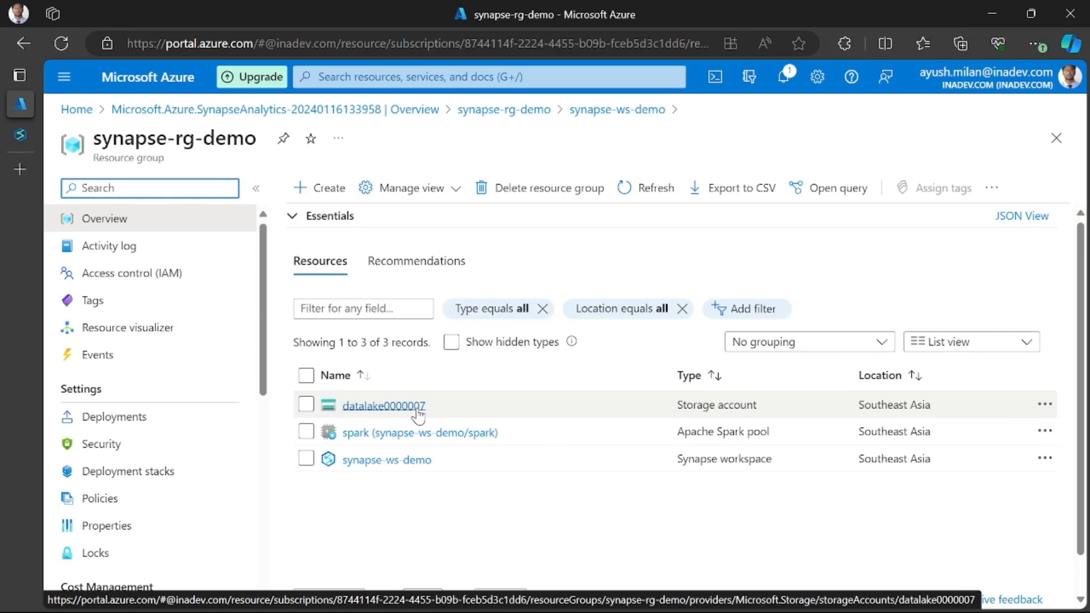
# Sort the resources in the synapse-rg-demo resource group by name in descending order
pyautogui.click(481, 377)
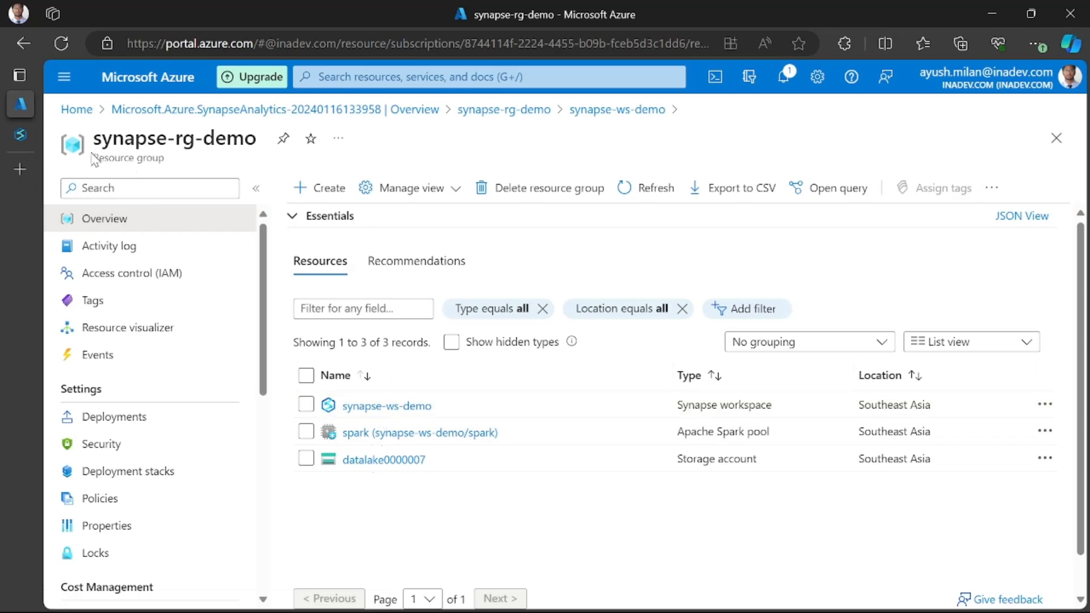
pyautogui.moveTo(95, 159); pyautogui.dragTo(168, 164)
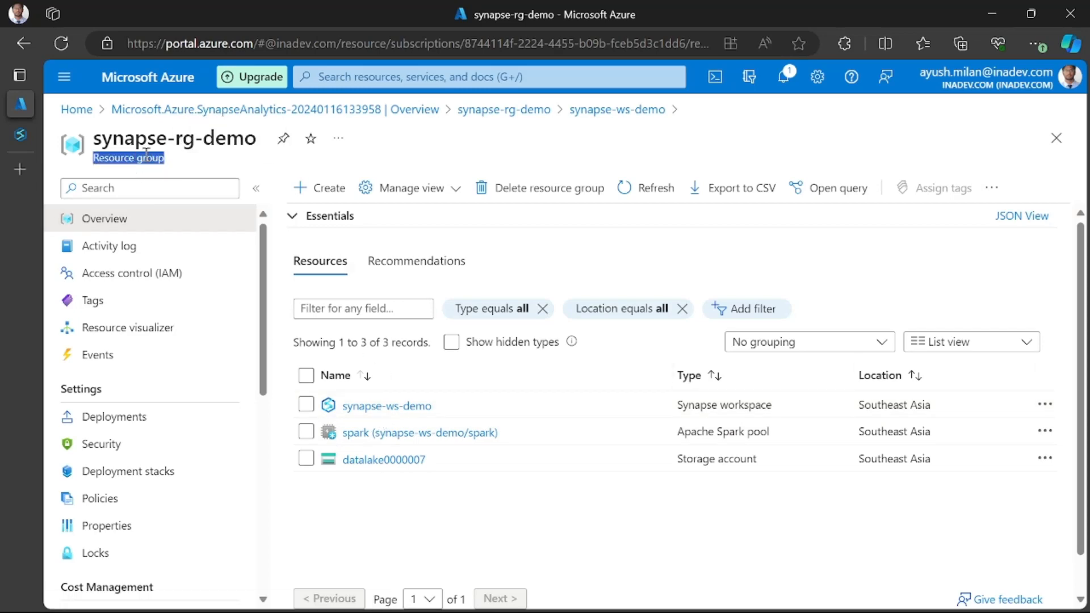
pyautogui.click(146, 156)
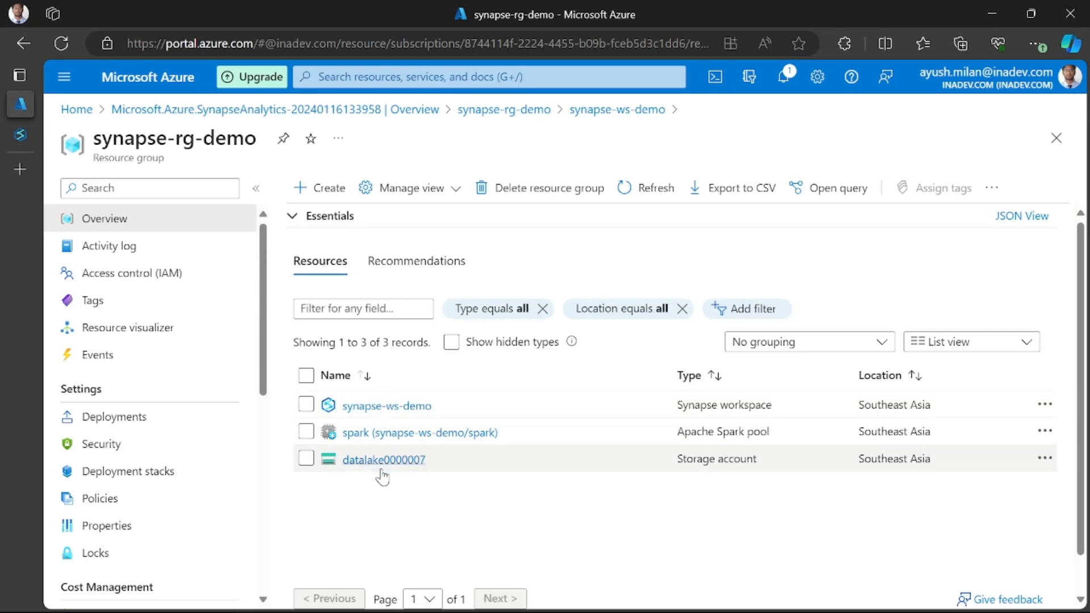